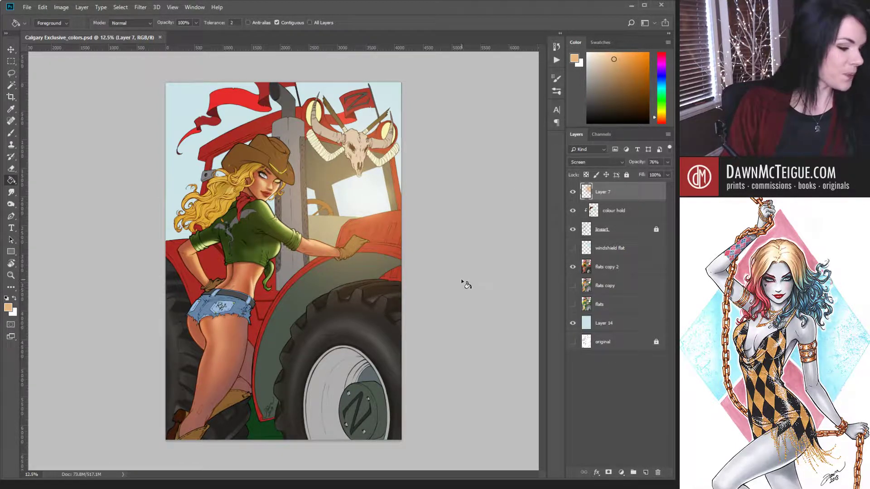
- Select the front and rear tractor tires with the Magic Wand from the flats copy layer
key(b)
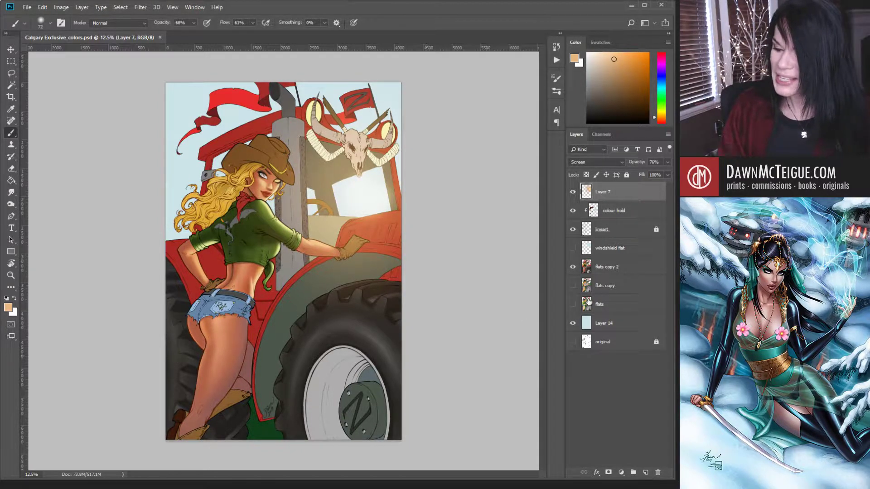
click(624, 288)
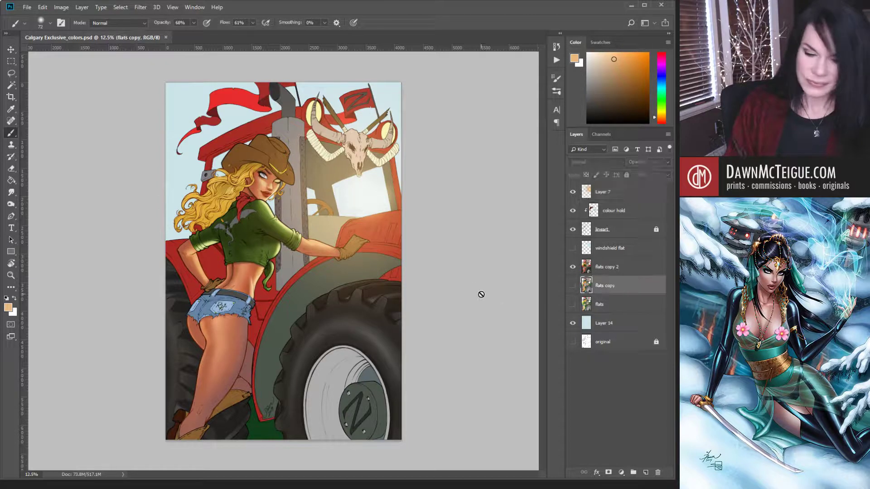
key(w)
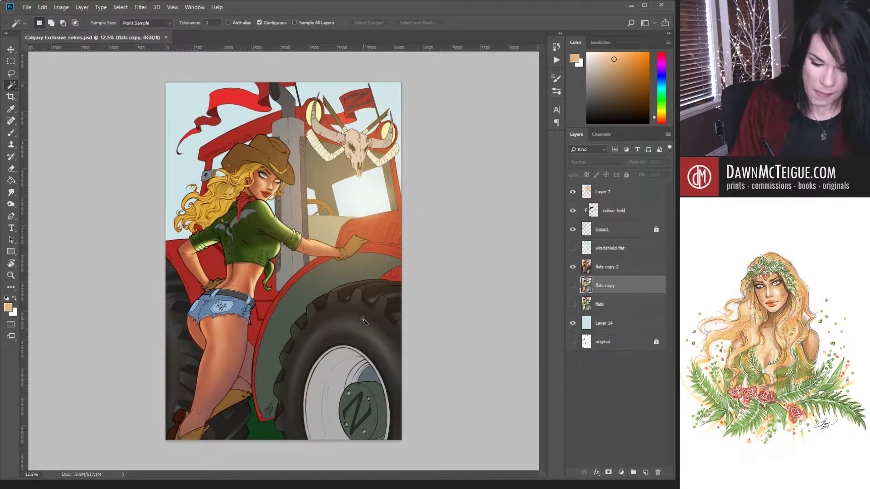
key(shift)
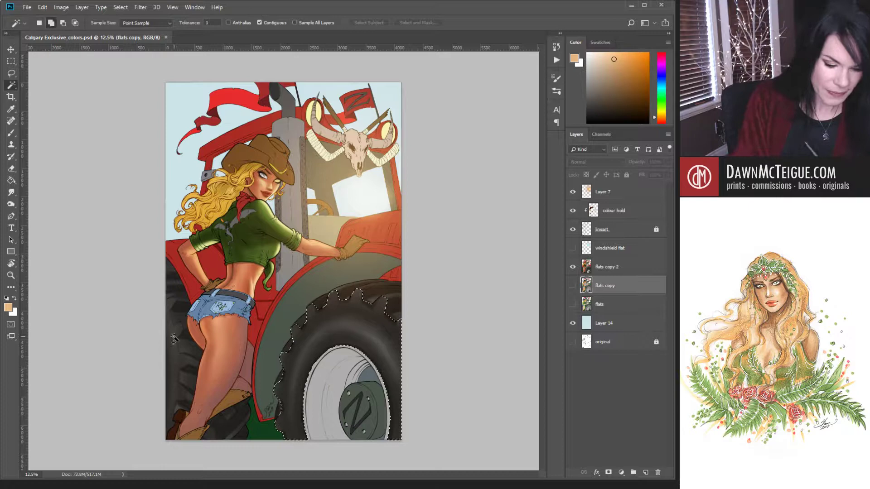
shift+click(191, 360)
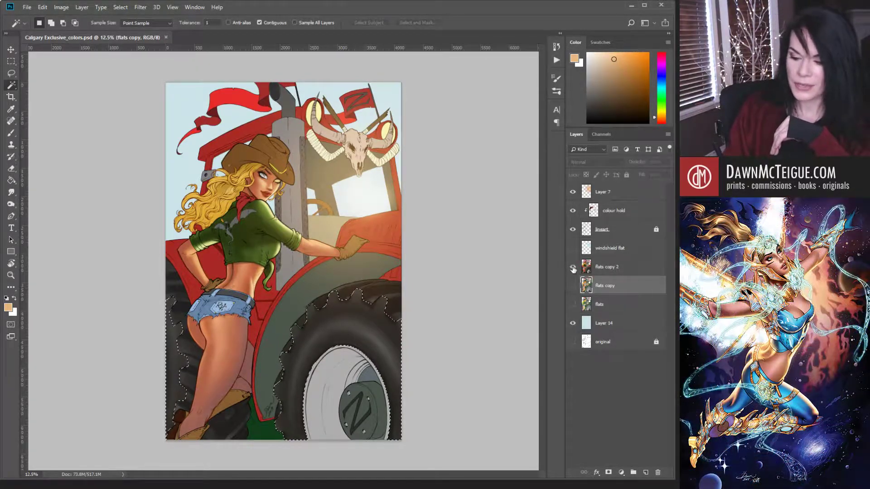
- Show the flats copy layer in place of flats copy 2, then select the dark fender area and deselect it
click(574, 269)
click(575, 284)
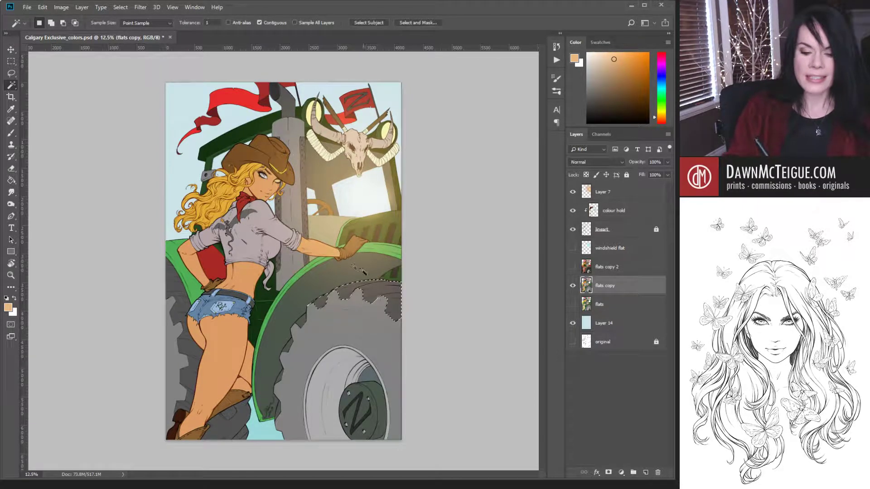
click(277, 345)
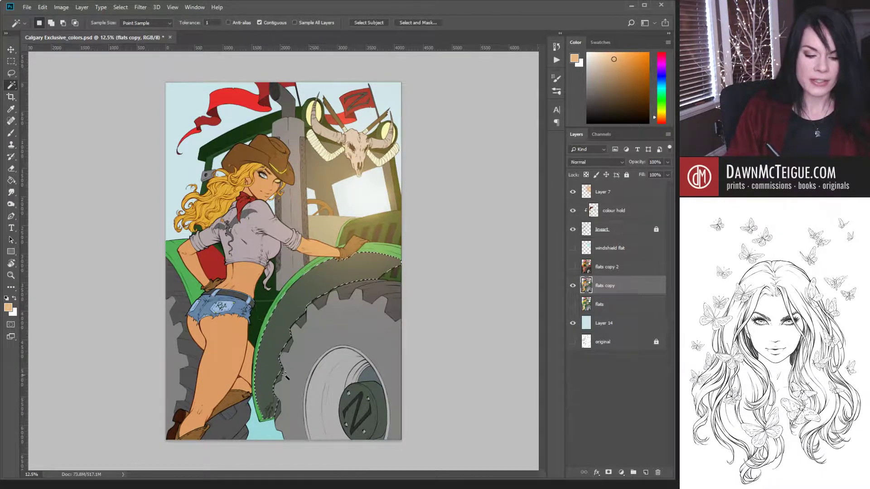
key(ctrl+d)
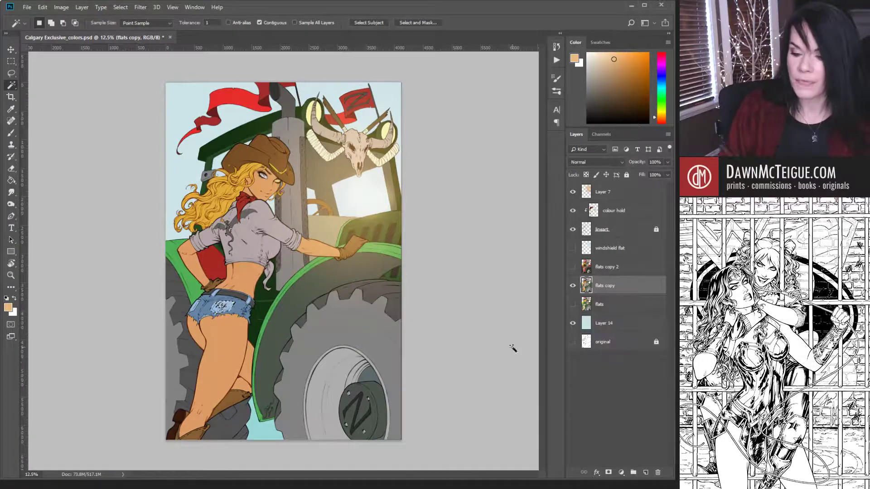
- Show flats copy 2, select the shirt area from flats copy, then make flats copy 2 the active layer and deselect
click(574, 267)
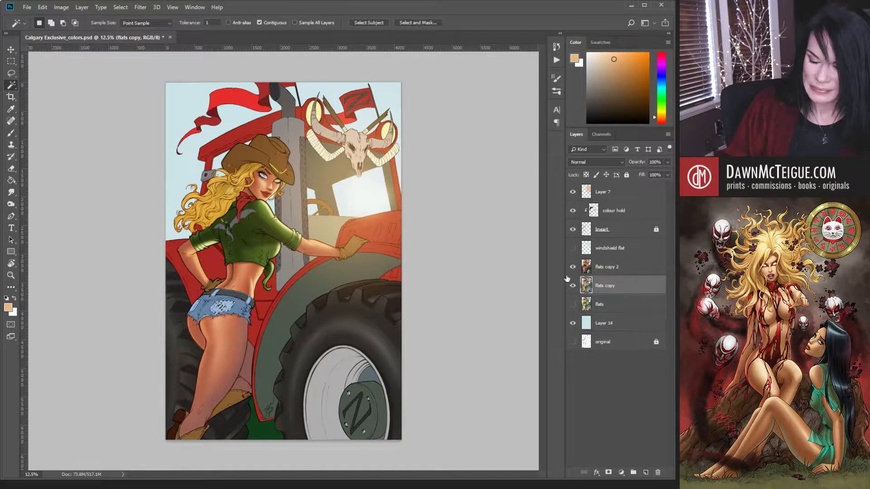
click(258, 218)
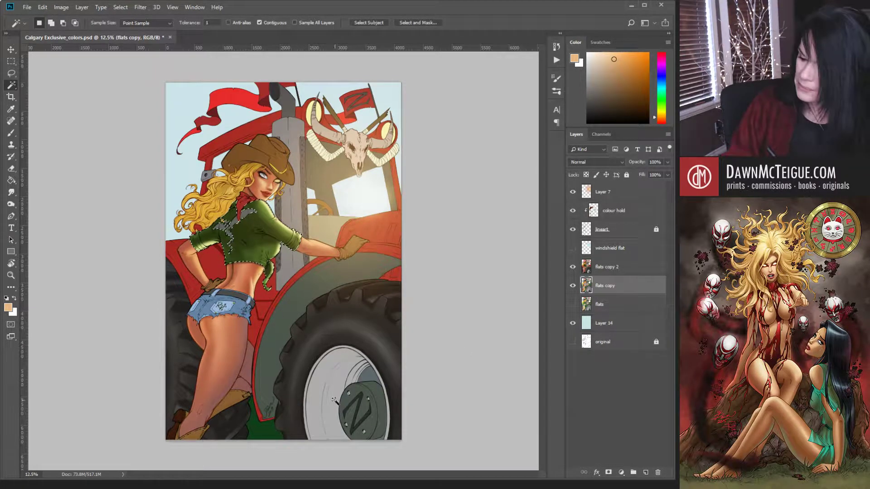
click(607, 267)
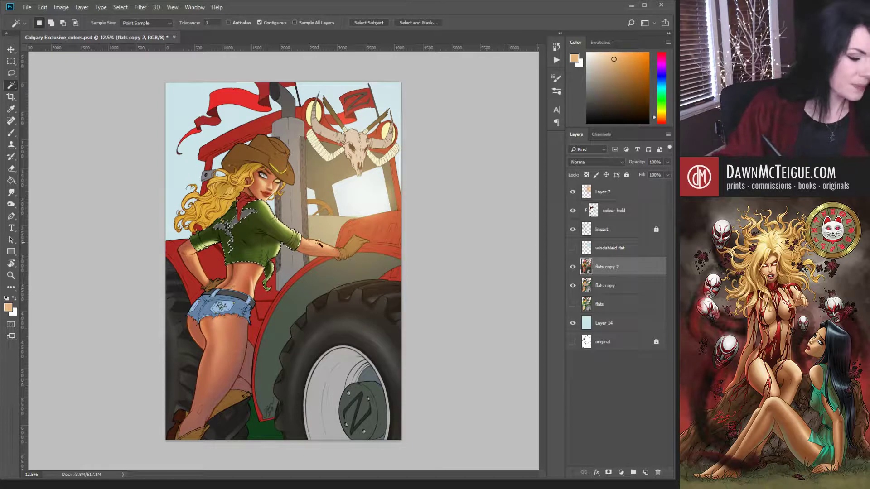
key(ctrl+d)
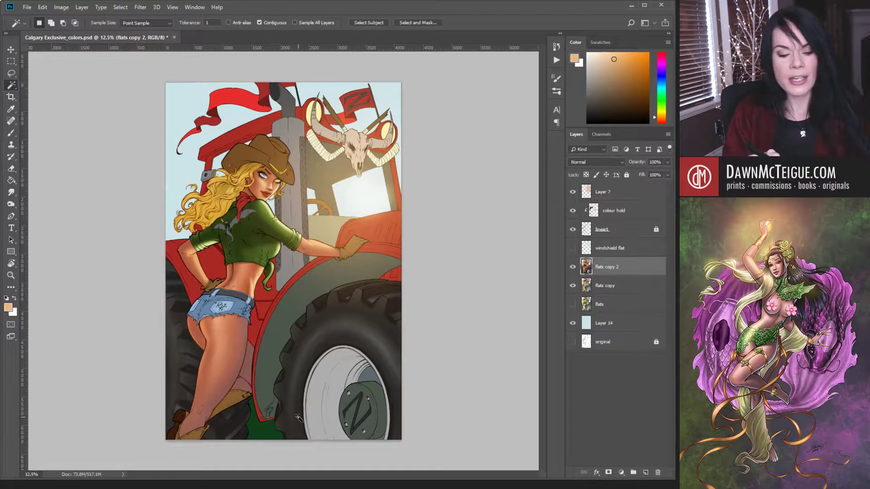
- Examine the rendering of the woman's face, hair and shirt and the tractor, both close up and as a whole
drag(286, 190, 313, 190)
drag(277, 231, 369, 312)
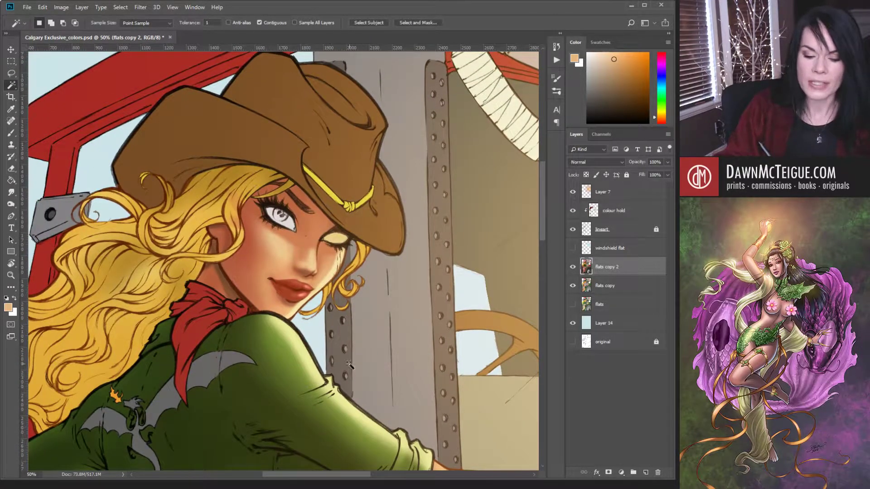
alt+click(466, 262)
alt+click(465, 263)
alt+click(465, 263)
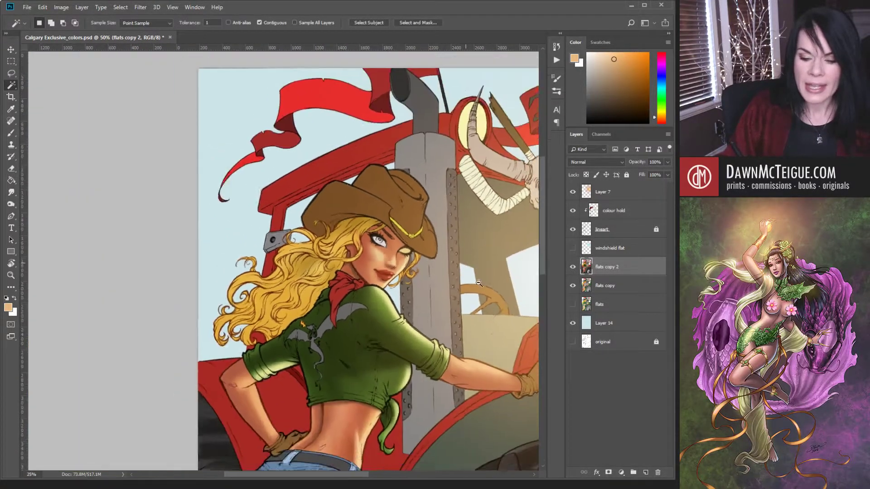
drag(465, 263, 402, 268)
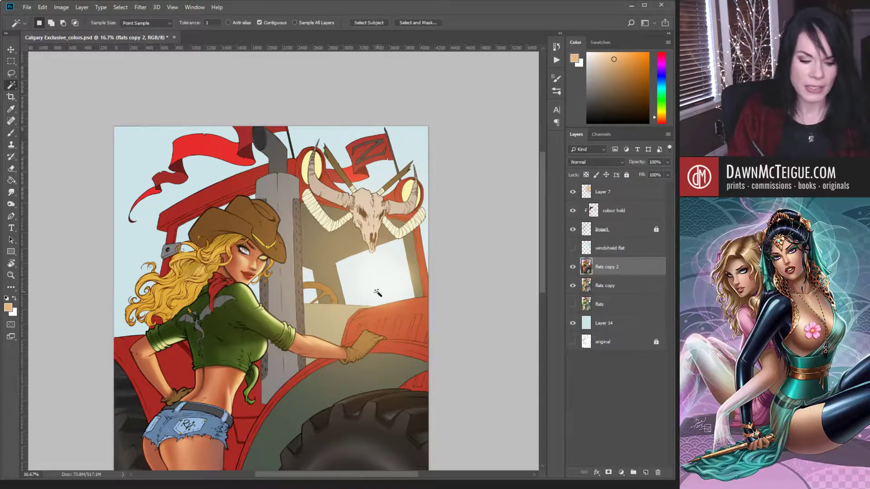
key(ctrl+minus)
drag(246, 371, 334, 305)
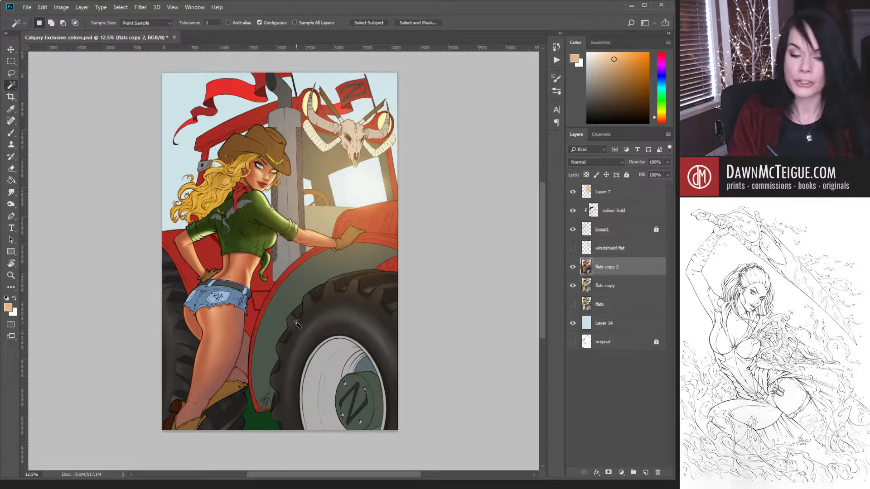
ctrl+click(282, 229)
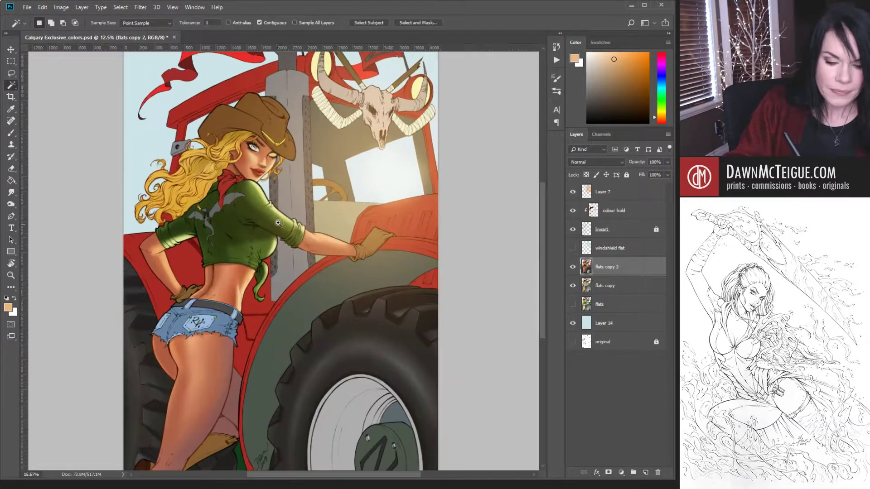
drag(281, 229, 370, 295)
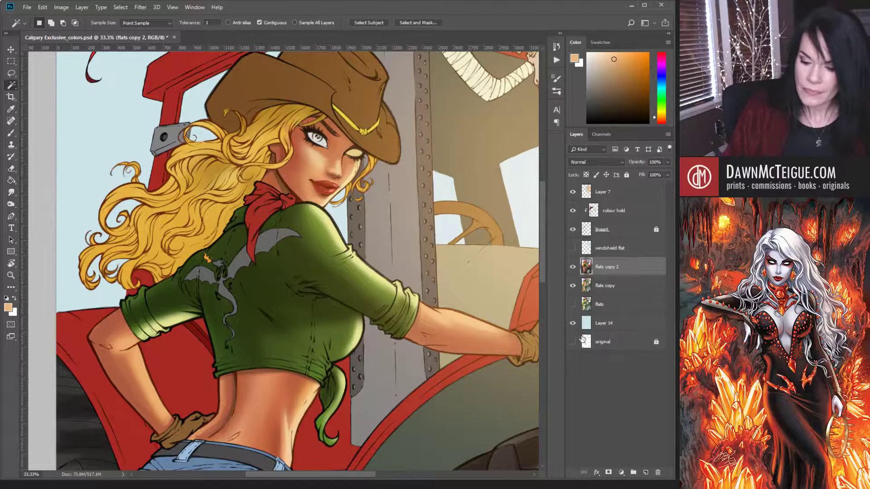
alt+click(423, 288)
alt+click(423, 287)
alt+click(423, 302)
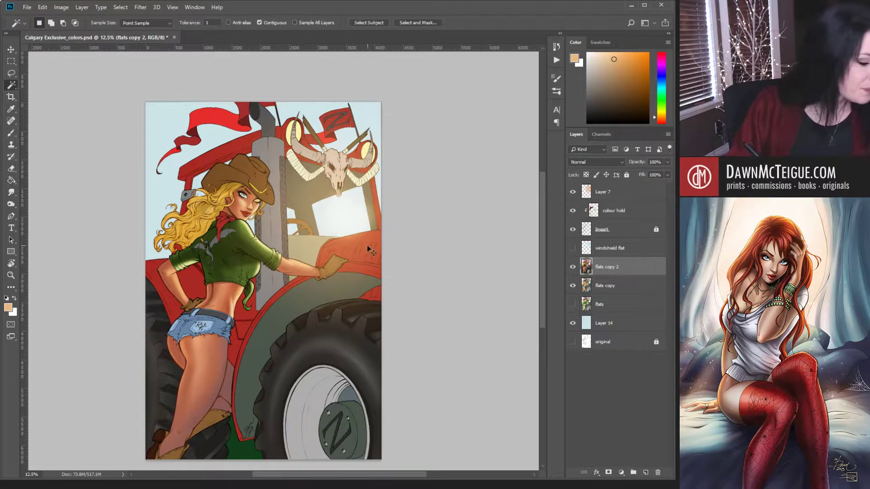
- Sample the shirt's dark green as the brush colour and turn on the CMYK proof preview
key(b)
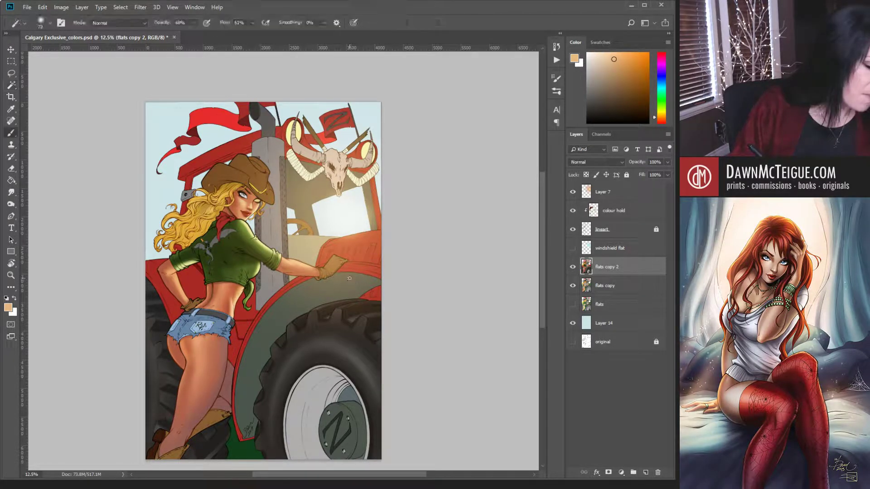
alt+click(253, 263)
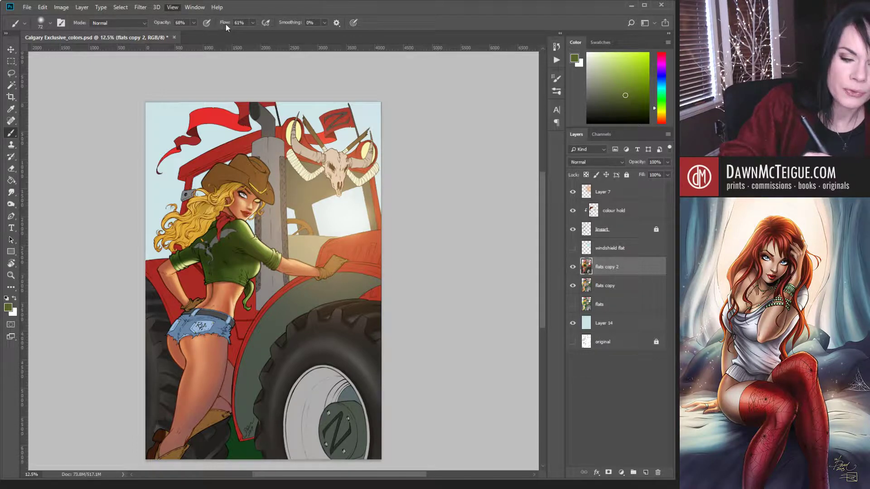
key(ctrl+y)
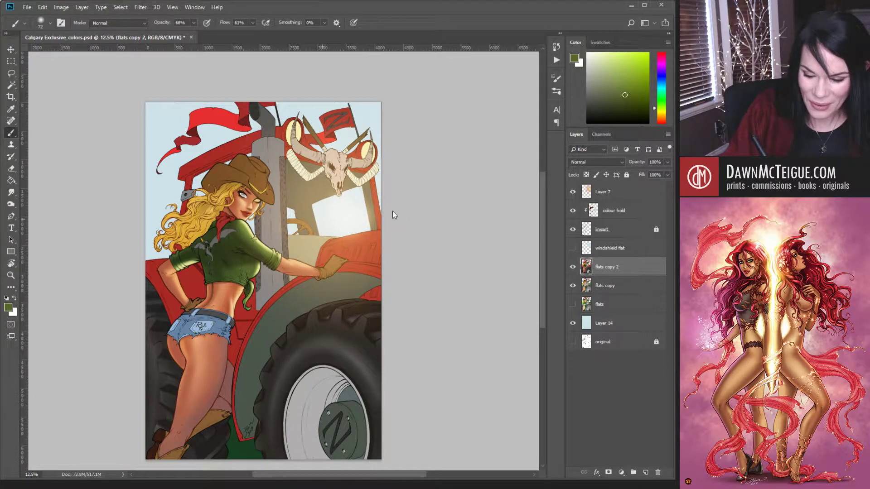
- Enlarge the brush to a size of 171
key(bracketright)
key(bracketright)
key(bracketright)
key(bracketright)
key(bracketright)
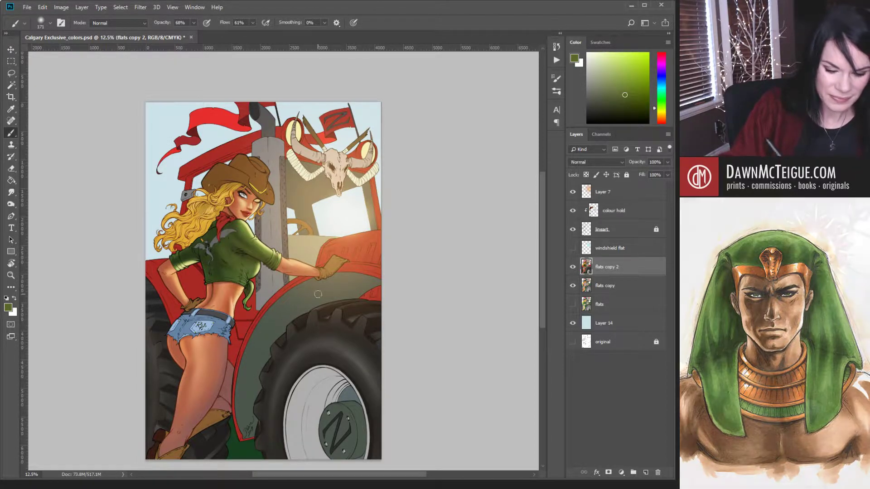
- Sample the lighter green from the shirt's shoulder and reduce the brush size to 100
drag(221, 263, 294, 238)
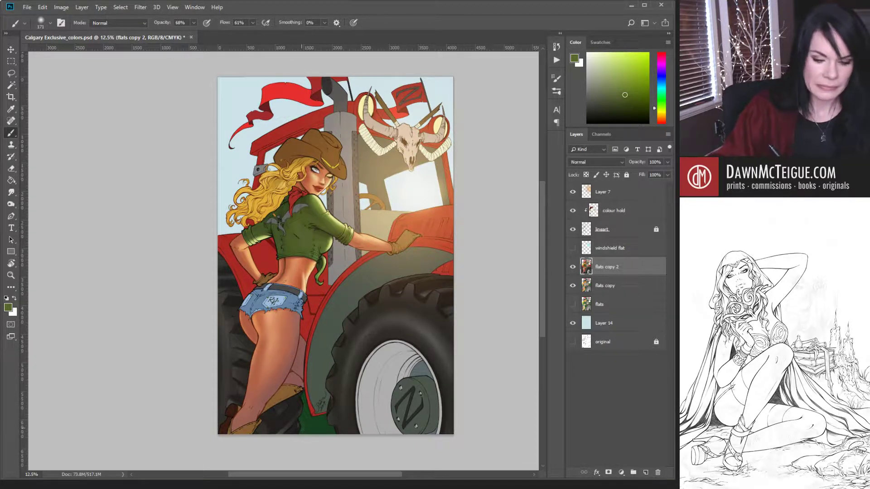
click(370, 257)
click(370, 256)
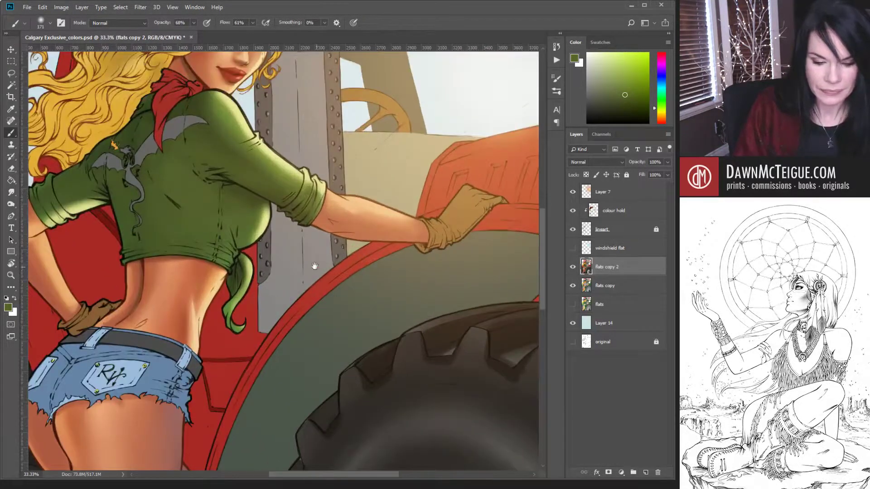
drag(369, 259, 373, 358)
click(352, 302)
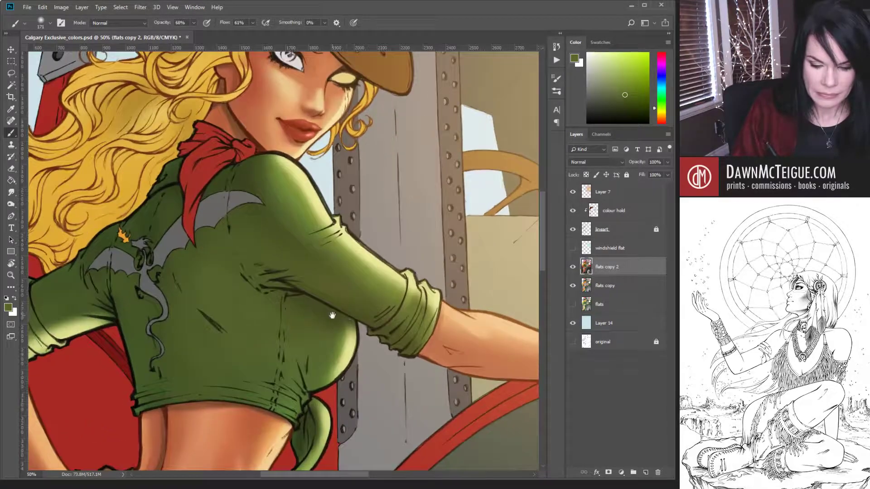
drag(313, 324, 338, 339)
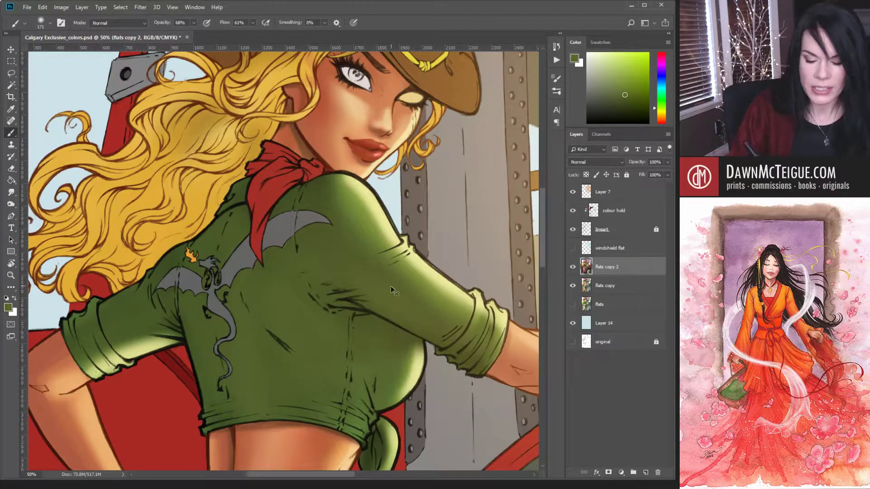
ctrl+alt+click(401, 300)
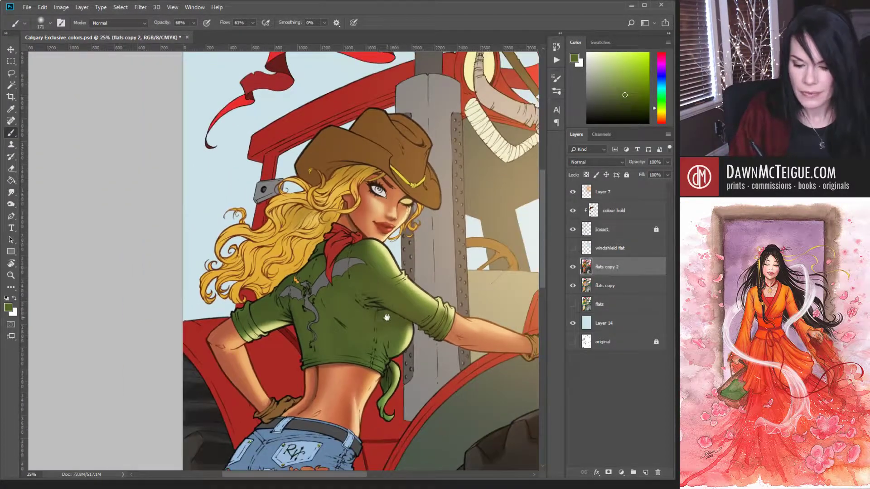
drag(380, 321, 379, 288)
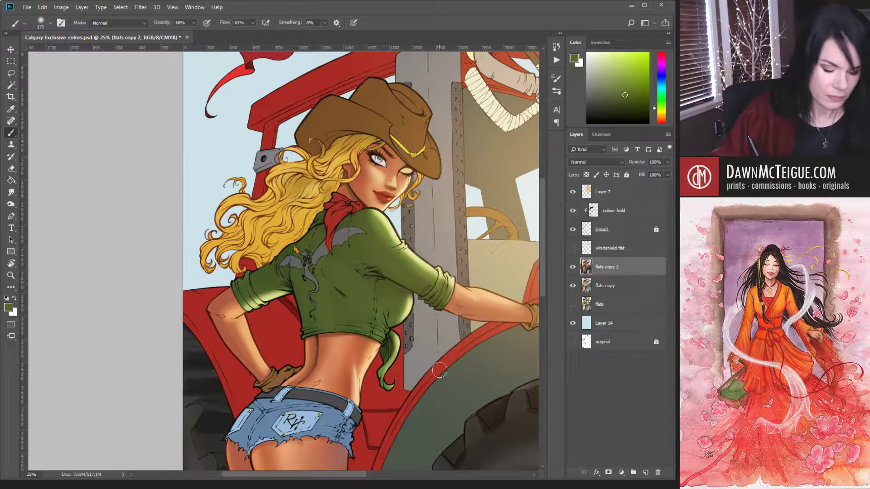
alt+click(387, 225)
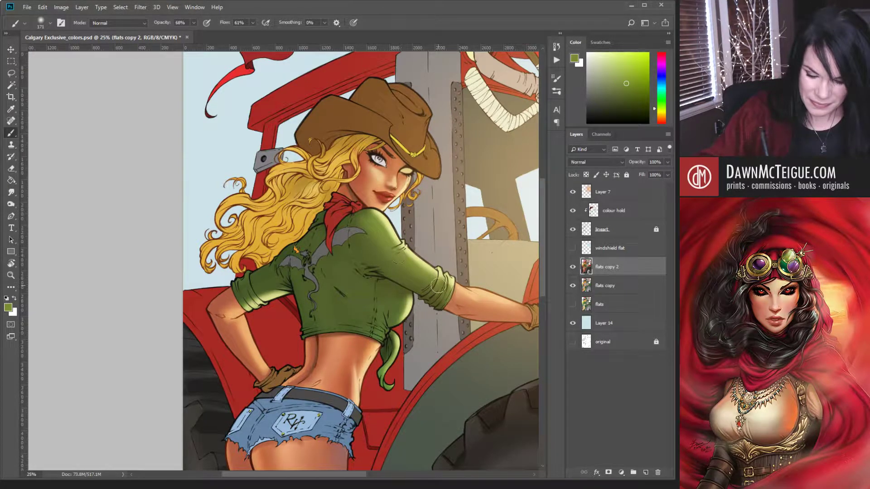
key(bracketleft)
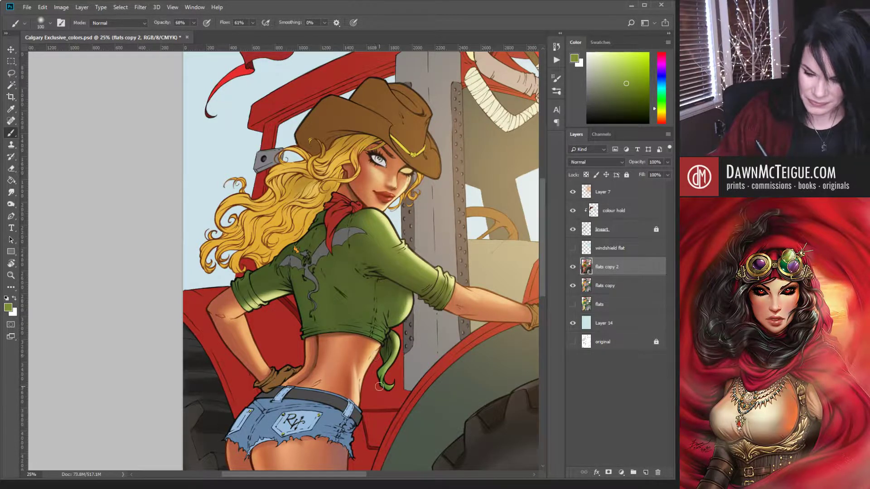
- Compare the artwork with and without the warm glow of Layer 7, leaving that layer hidden
alt+click(469, 258)
alt+click(469, 258)
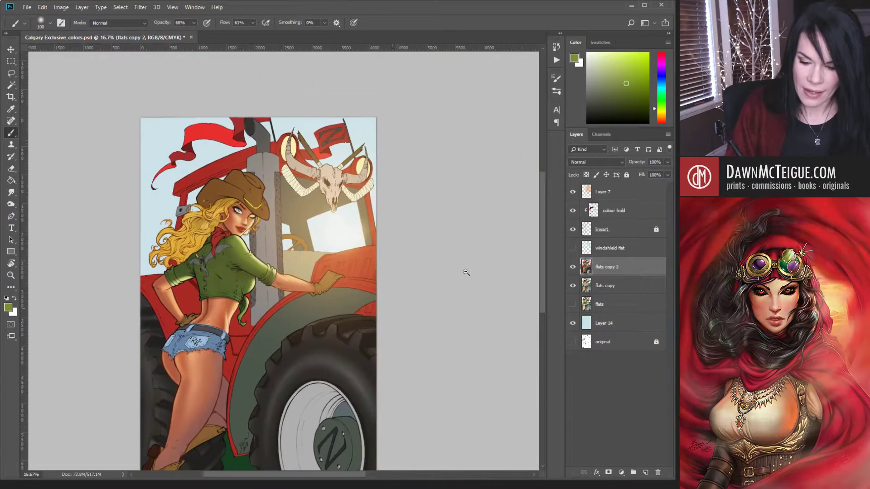
ctrl+click(327, 335)
ctrl+click(297, 339)
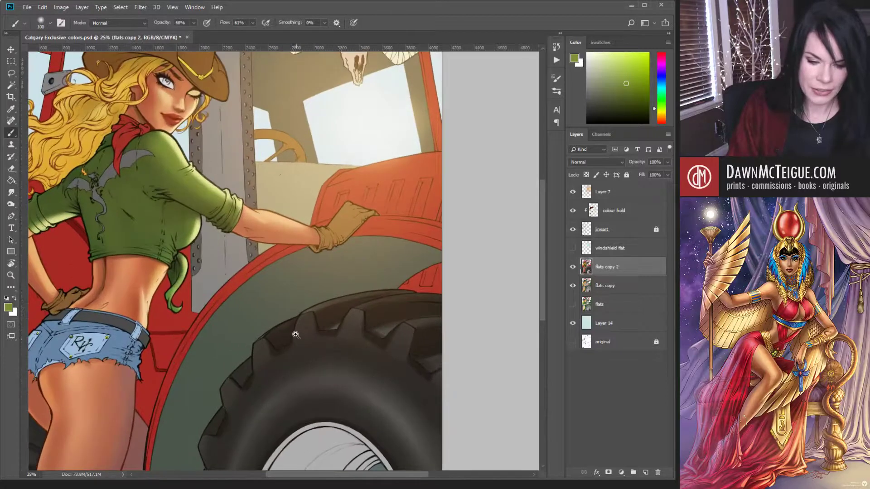
drag(212, 351, 402, 396)
click(573, 193)
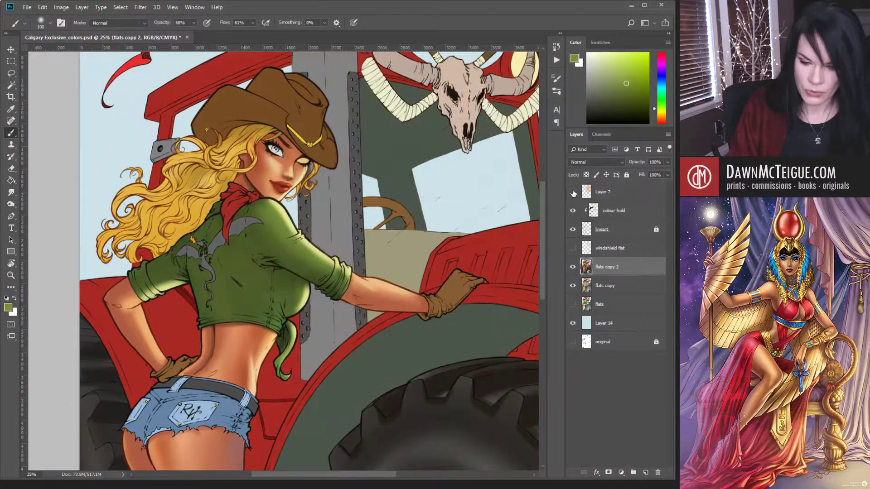
click(573, 193)
click(573, 194)
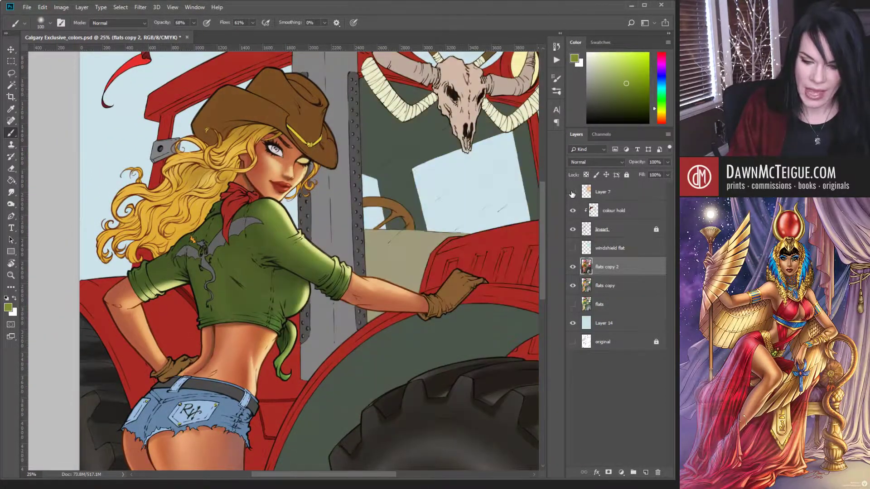
- Compare the artwork with and without the warm glow of Layer 7, leaving that layer visible
click(573, 193)
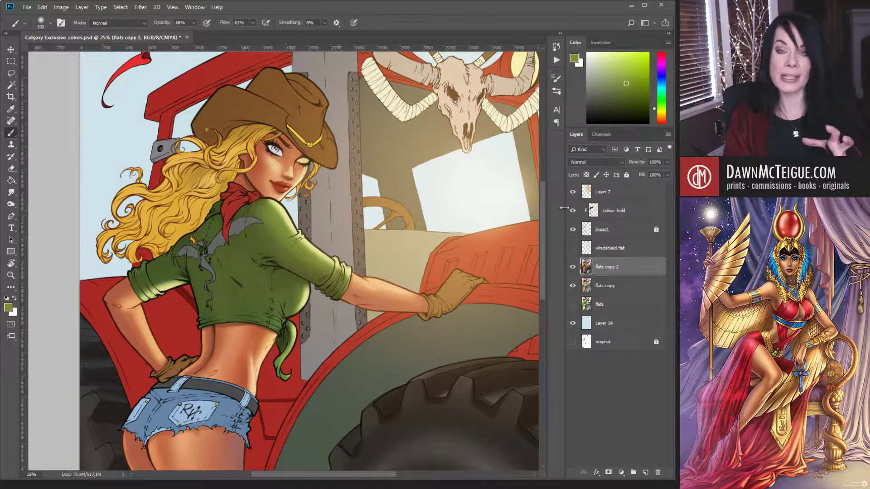
click(573, 192)
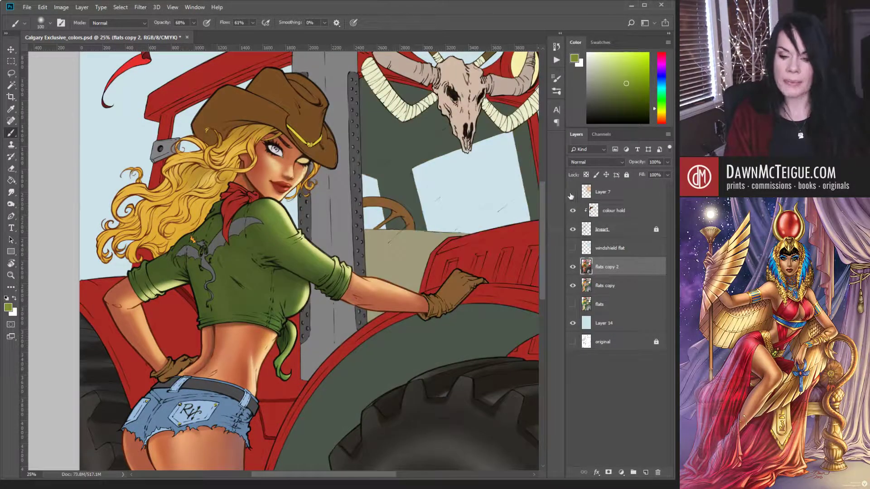
click(573, 194)
click(573, 193)
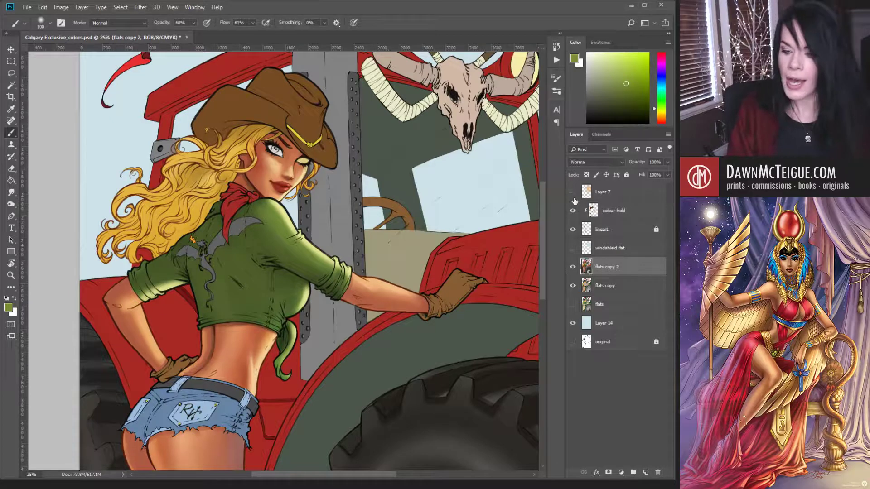
click(573, 193)
click(572, 194)
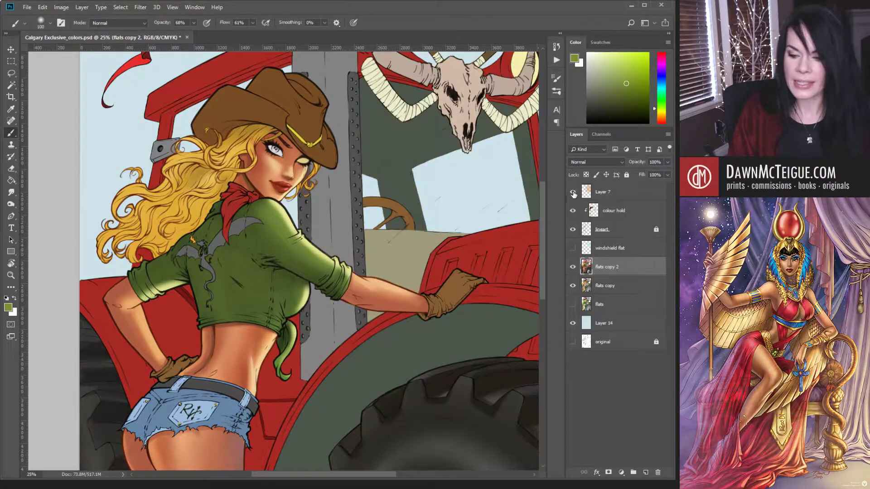
click(573, 193)
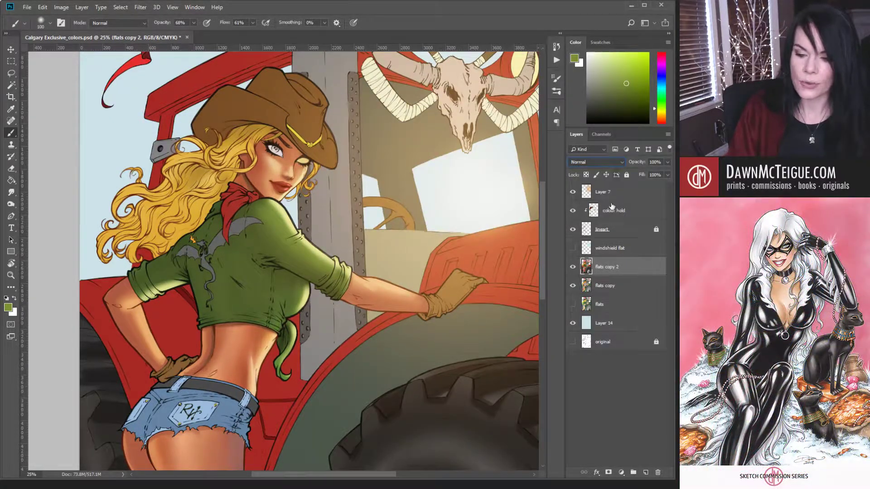
- Preview the glow of Layer 7 across the whole artwork in Normal blending mode and restore it to Screen
click(610, 192)
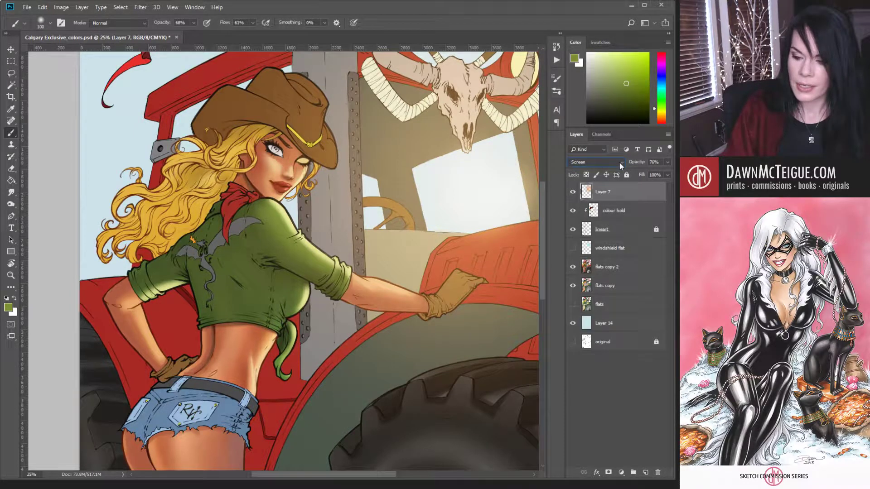
key(shift+alt+n)
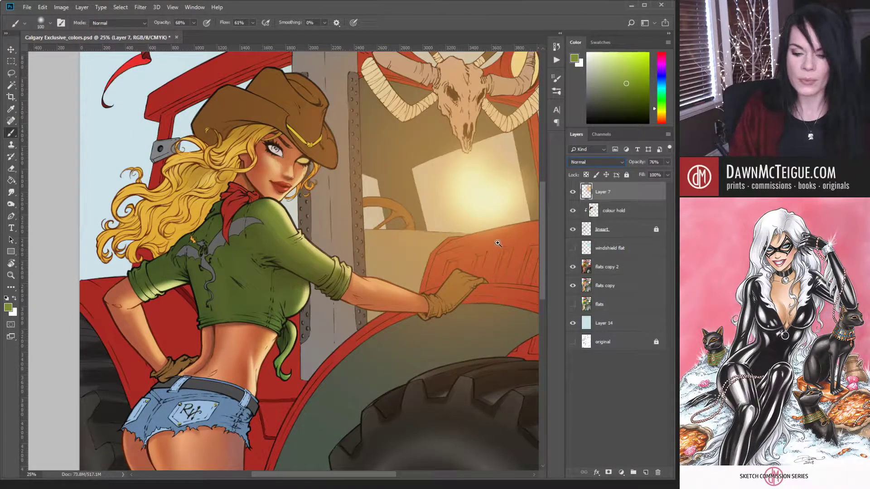
scroll(498, 244, down, 2)
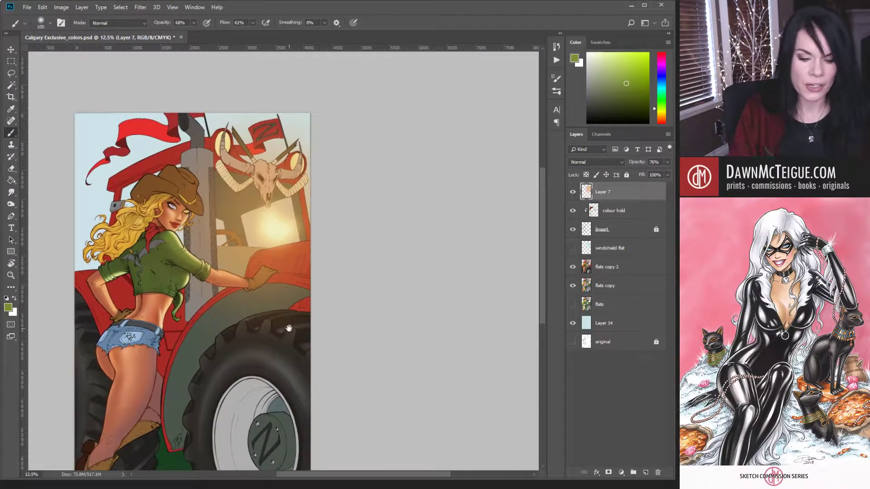
drag(289, 328, 402, 330)
scroll(399, 295, up, 1)
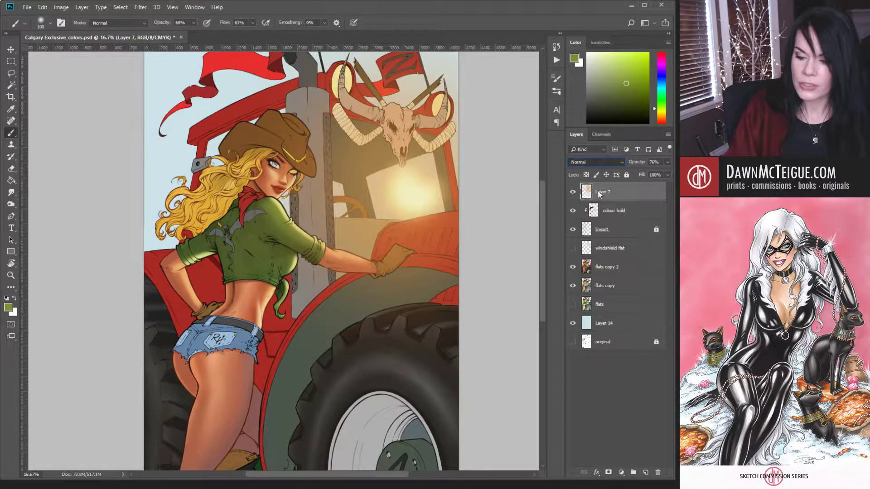
click(597, 162)
click(591, 244)
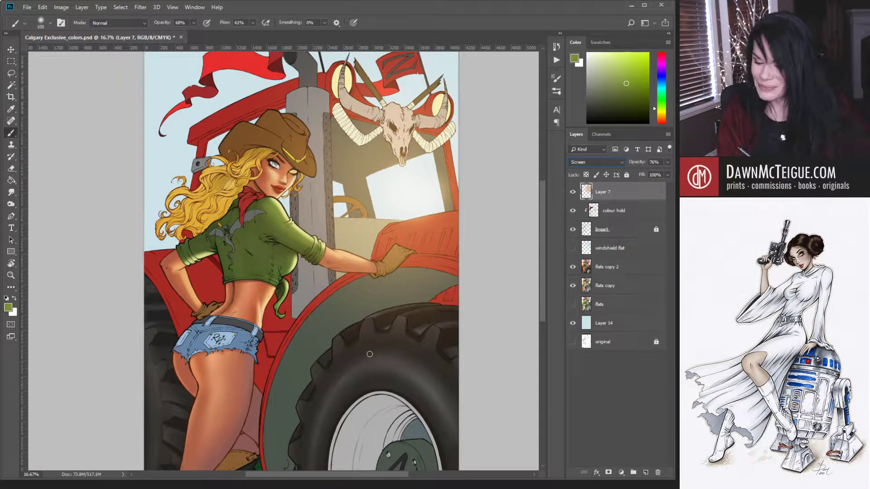
- Fully lock the flats copy layer to protect the flat colours
click(299, 212)
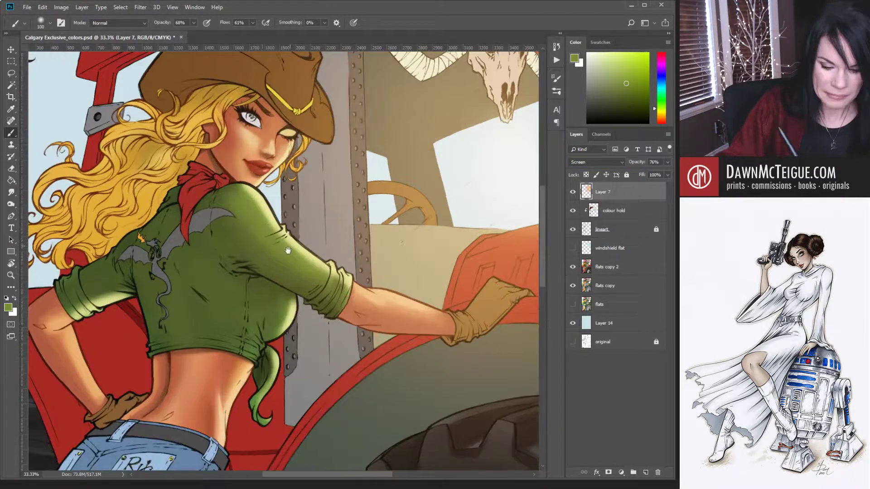
click(607, 285)
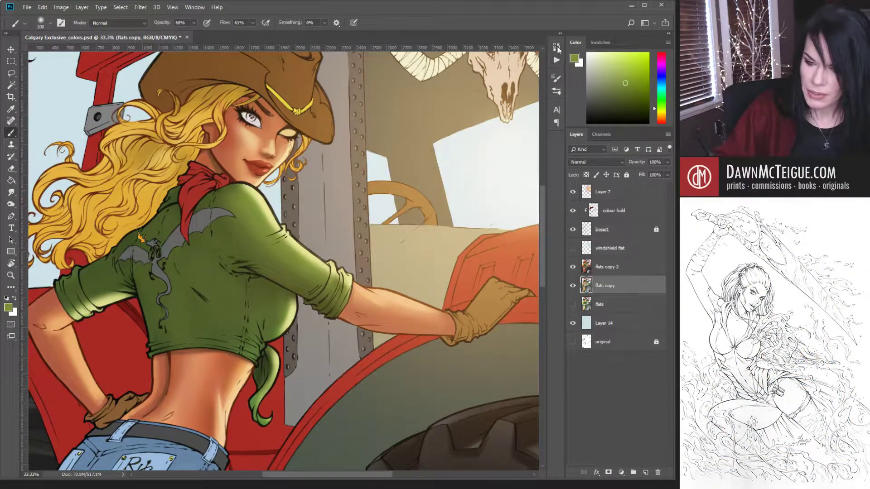
click(607, 191)
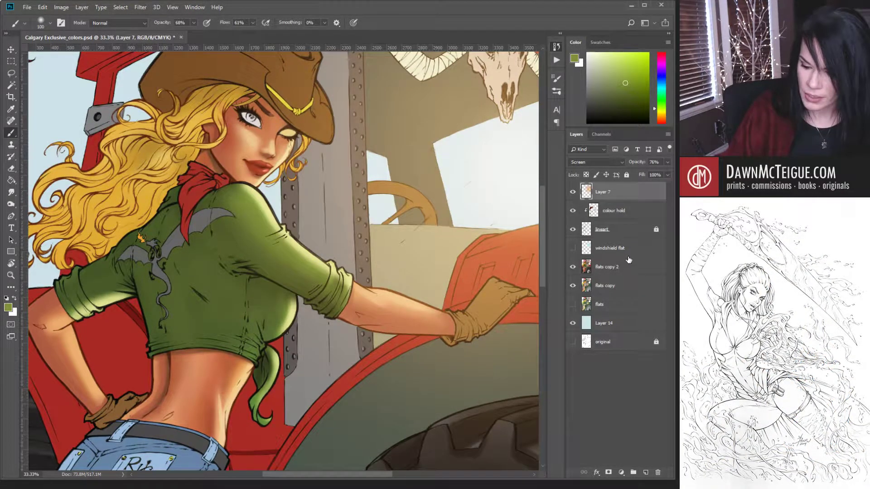
click(629, 264)
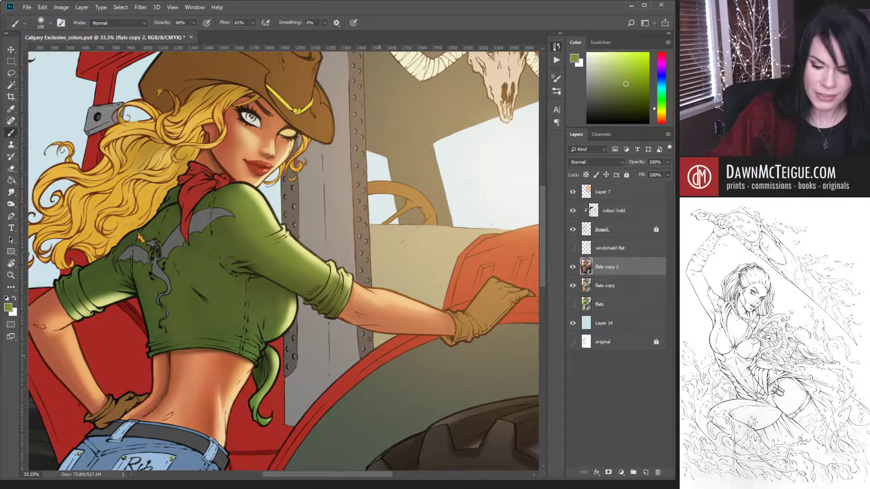
click(634, 287)
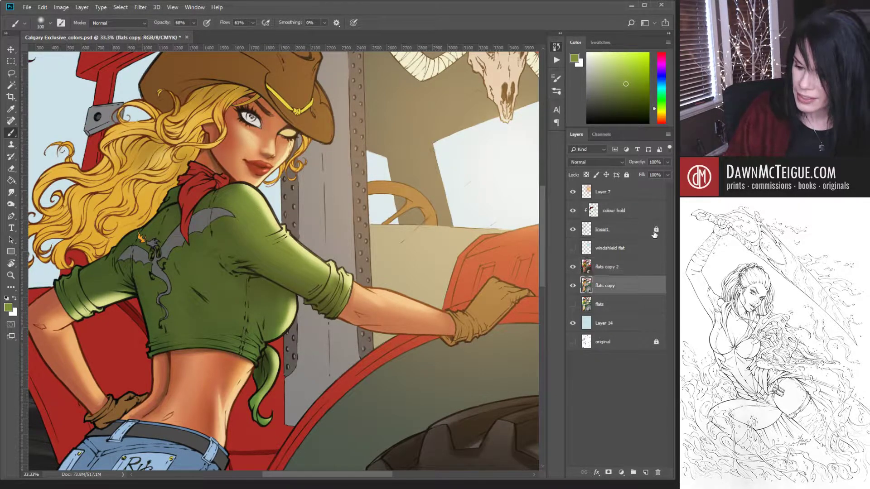
click(626, 175)
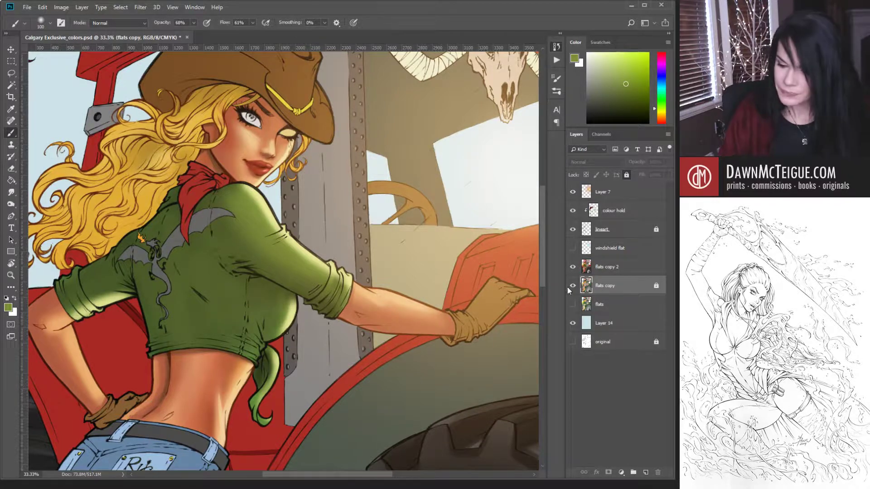
- On the flats copy 2 layer, pick a pale yellow-green highlight as the brush colour and reduce the brush size
click(633, 272)
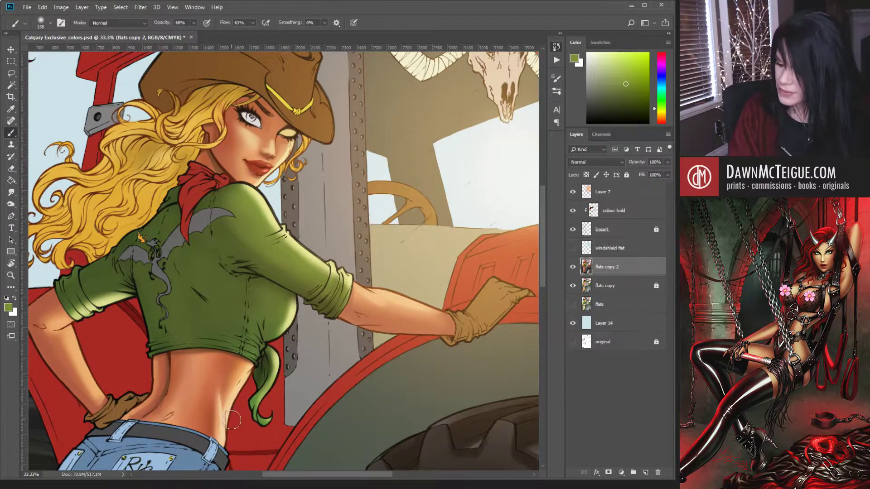
alt+click(263, 200)
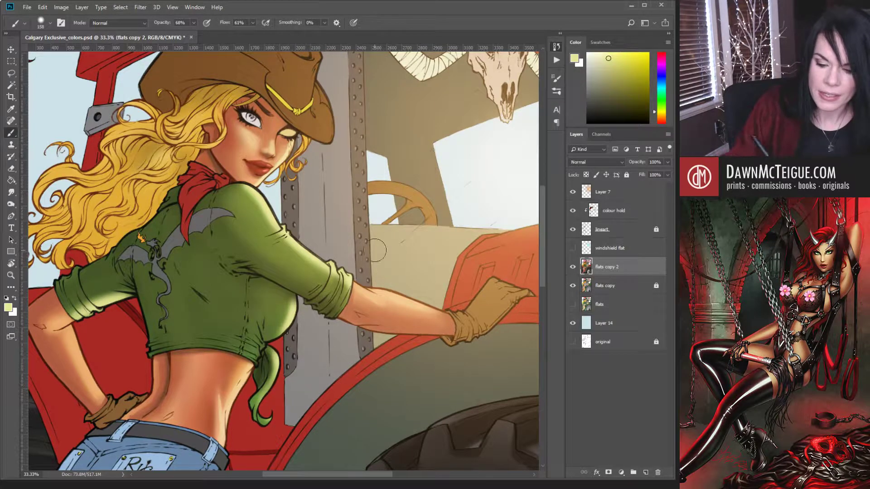
key(bracketleft)
key(bracketleft)
key(bracketleft)
key(bracketleft)
key(bracketleft)
key(bracketleft)
key(bracketleft)
key(bracketleft)
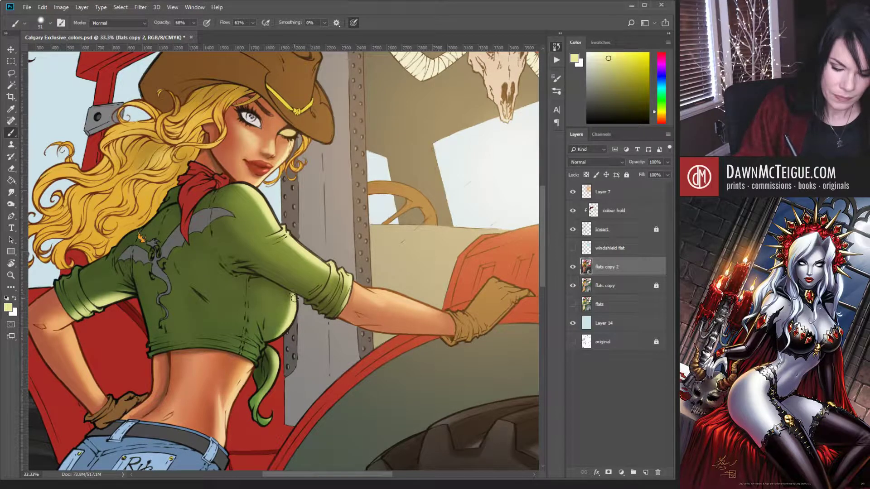
- Hide the glow of Layer 7 and sample progressively darker greens from the shirt as the shading colour
alt+click(284, 284)
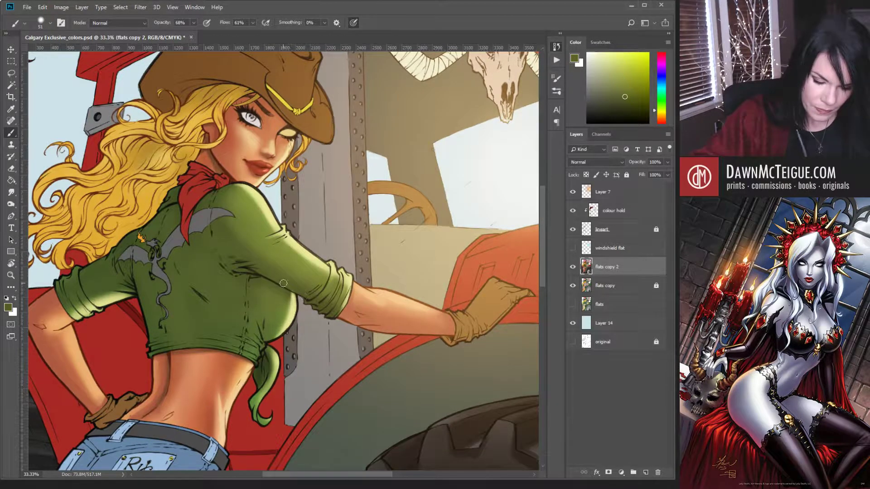
alt+click(280, 274)
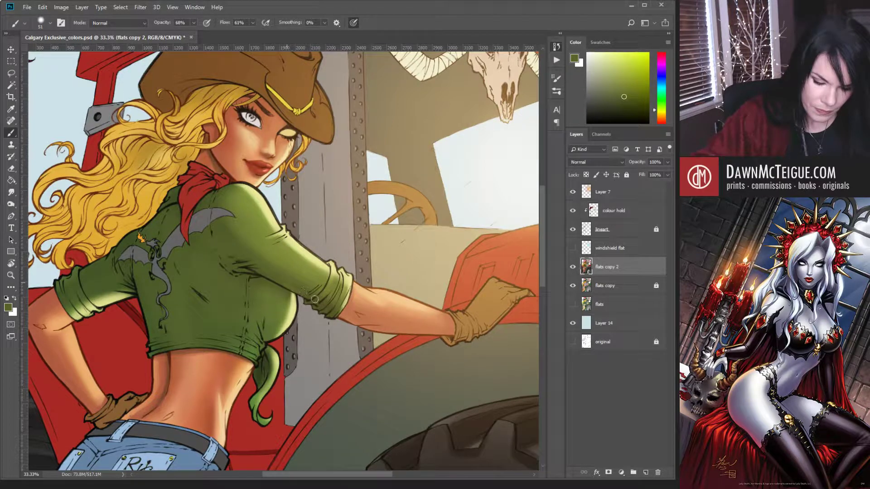
click(573, 191)
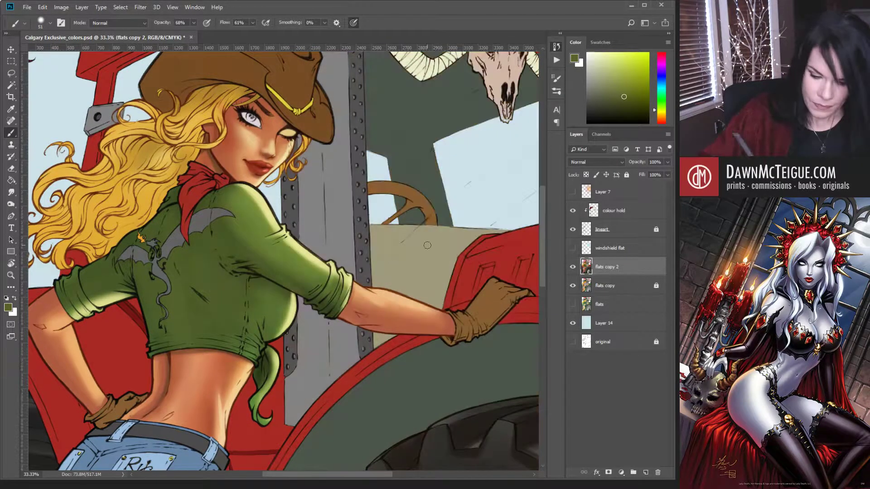
alt+click(290, 285)
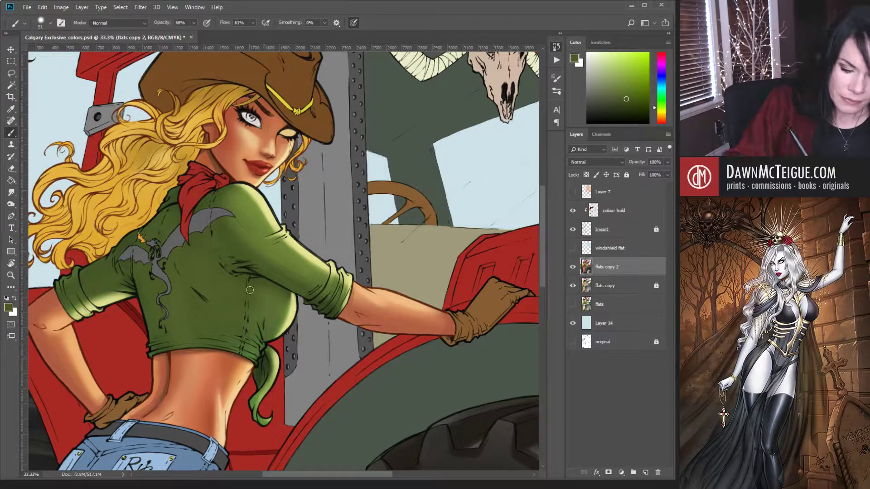
alt+click(222, 279)
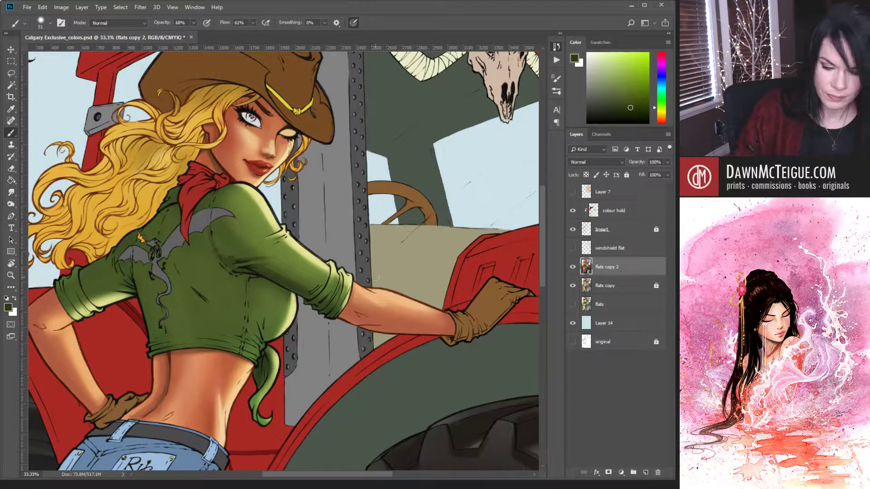
- Shade the underside of the outstretched arm's rolled sleeve cuff in dark green with a size 25 brush
key(ctrl+minus)
key(ctrl+minus)
key(ctrl+minus)
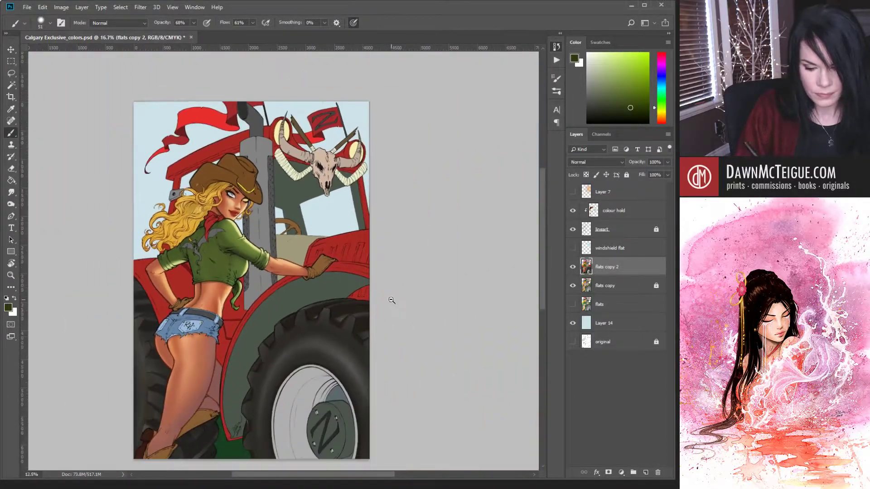
key(ctrl+plus)
key(ctrl+plus)
key(ctrl+plus)
key(ctrl+plus)
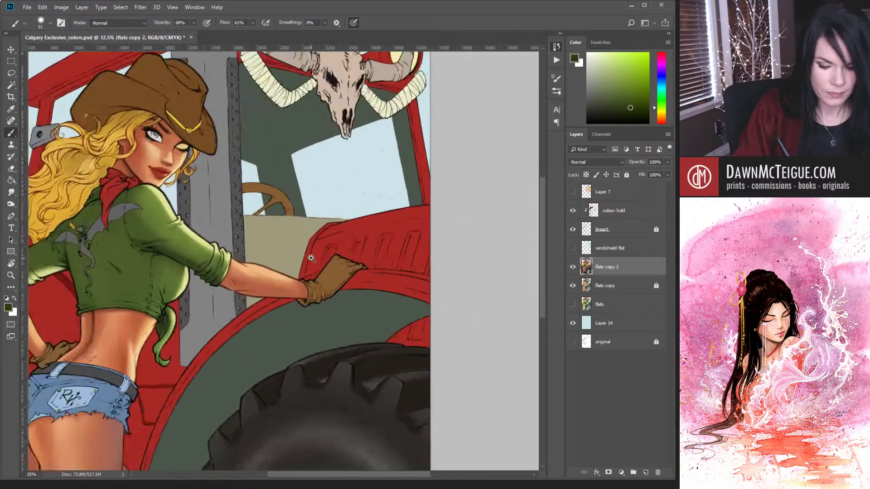
mouse_move(263, 320)
mouse_down()
mouse_move(377, 336)
mouse_move(422, 331)
mouse_up()
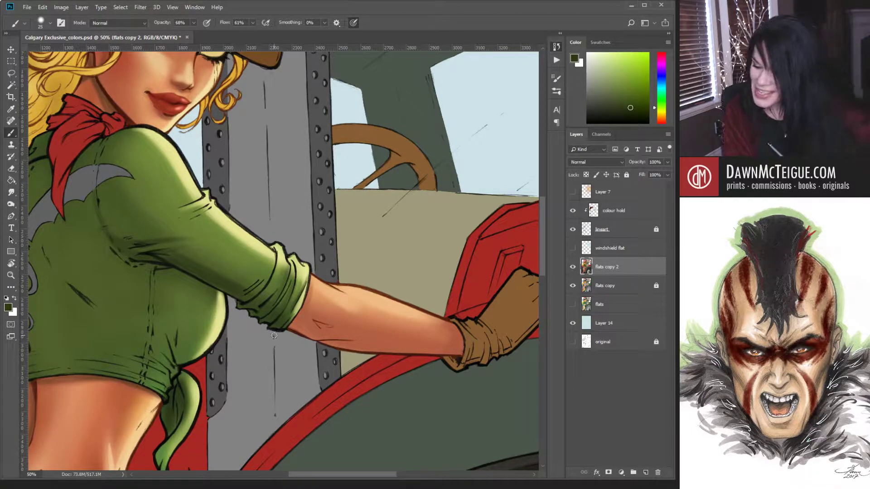
drag(268, 323, 274, 319)
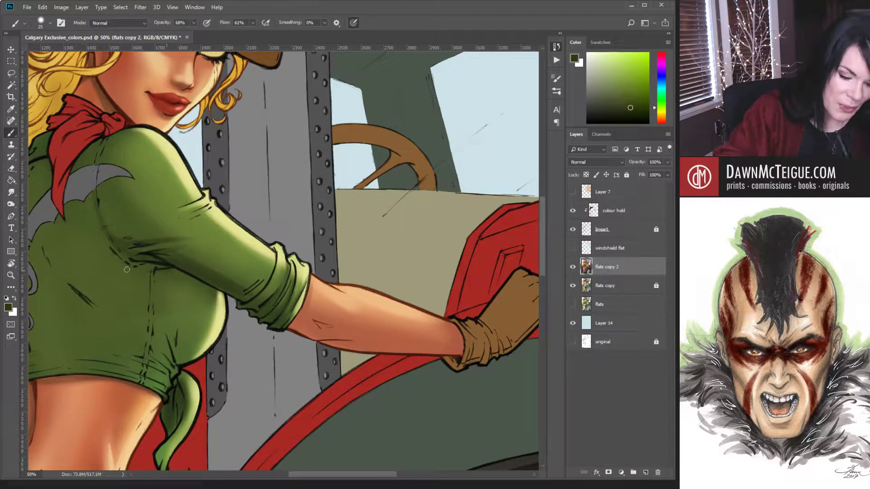
- Enlarge the brush to 36 and deepen the fold shadows across the back of the shirt
drag(154, 240, 330, 235)
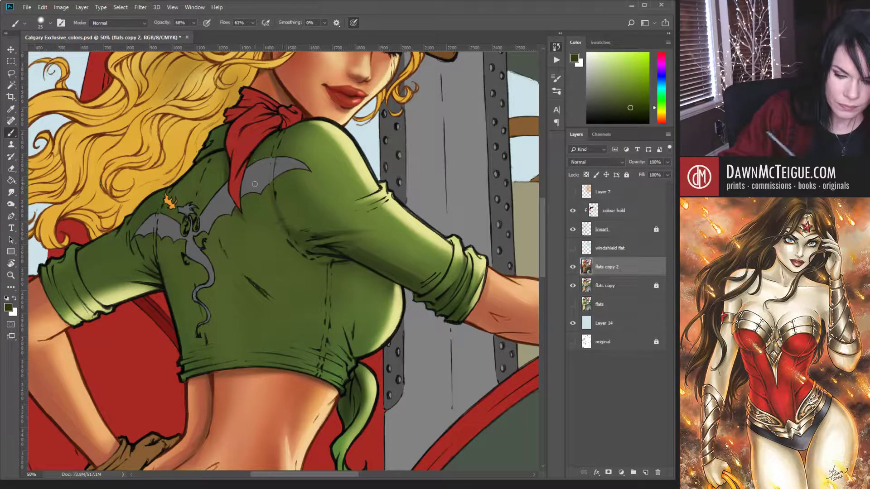
key(bracketright)
key(bracketright)
key(bracketright)
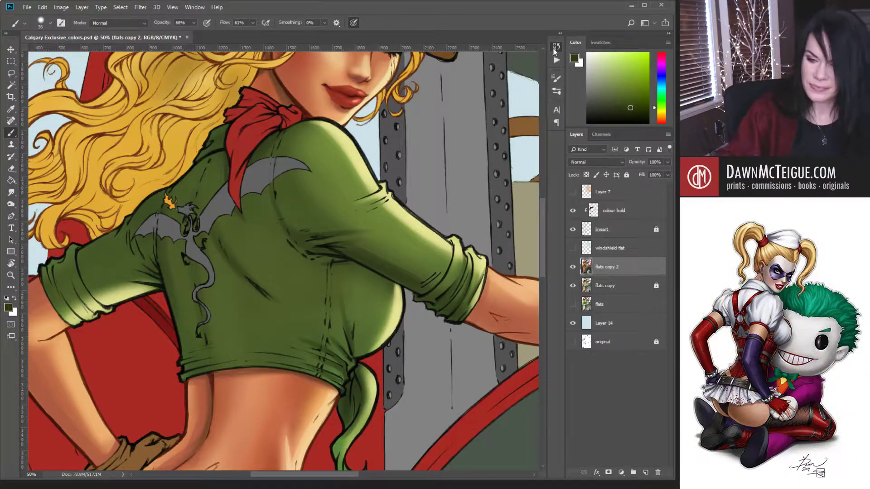
- Shade the shirt's sleeve fold near the shoulder with the canvas rotated to -76°, and reset the rotation
key(r)
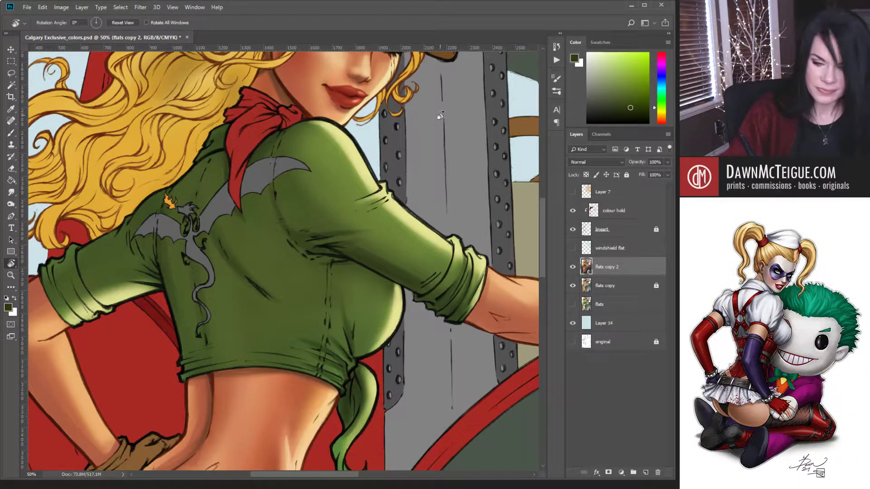
mouse_move(389, 201)
mouse_down()
mouse_move(397, 305)
mouse_move(299, 327)
mouse_move(280, 298)
mouse_move(279, 238)
mouse_move(271, 241)
mouse_move(277, 244)
mouse_up()
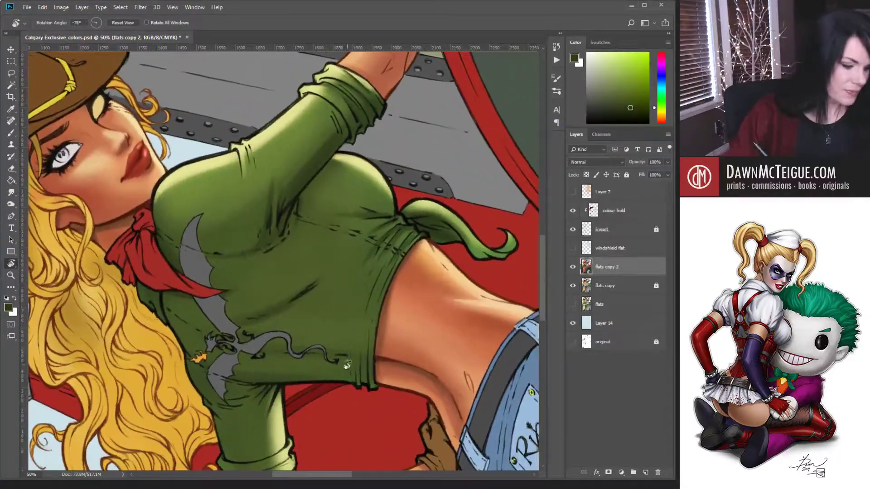
key(b)
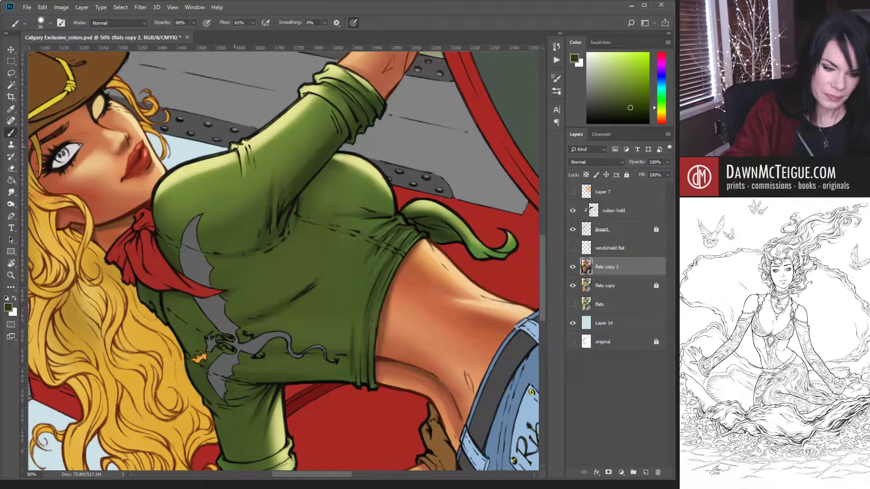
drag(234, 146, 240, 182)
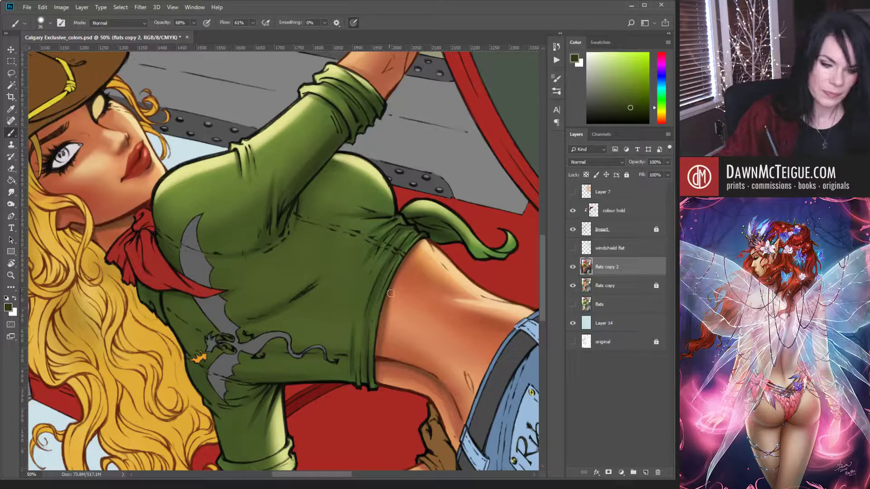
key(r)
click(135, 24)
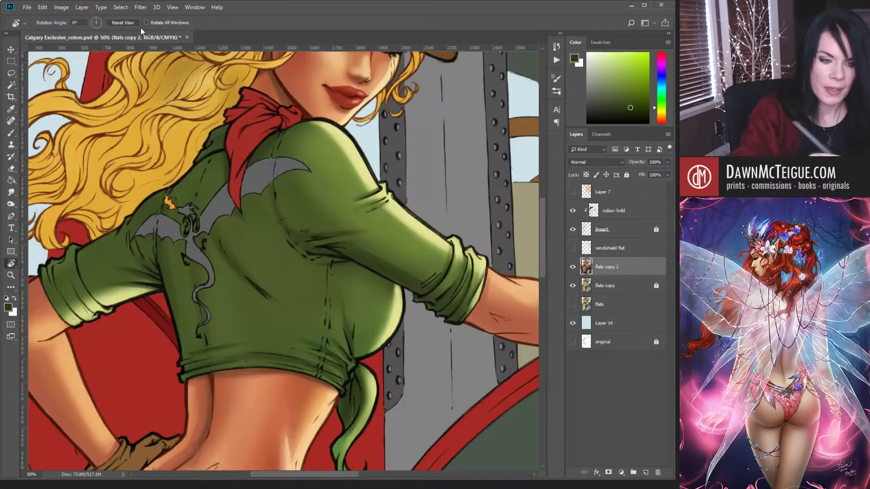
- Enlarge the brush to 94 and blend the shading across the back of the shirt with mid greens sampled from it
drag(422, 148, 427, 275)
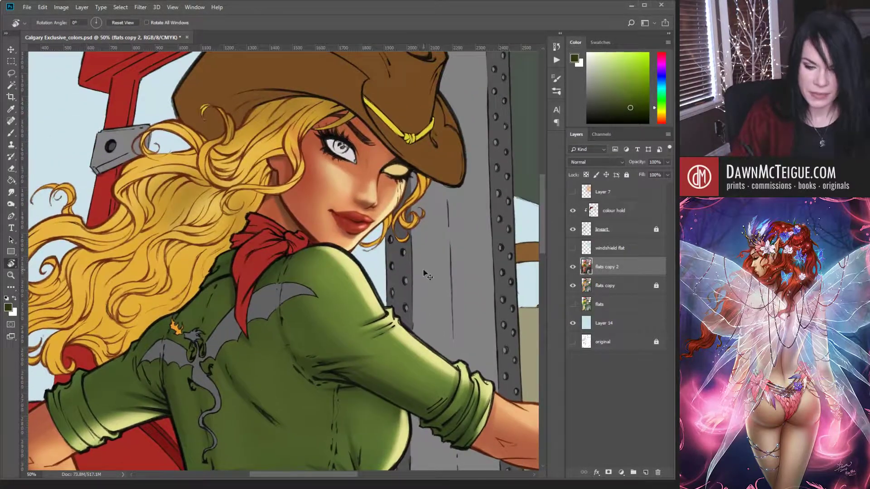
scroll(427, 275, down, 3)
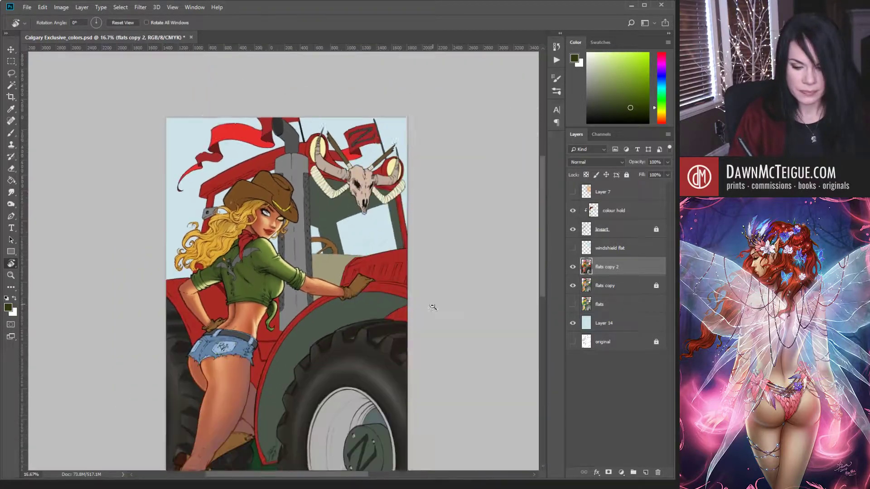
scroll(295, 256, up, 2)
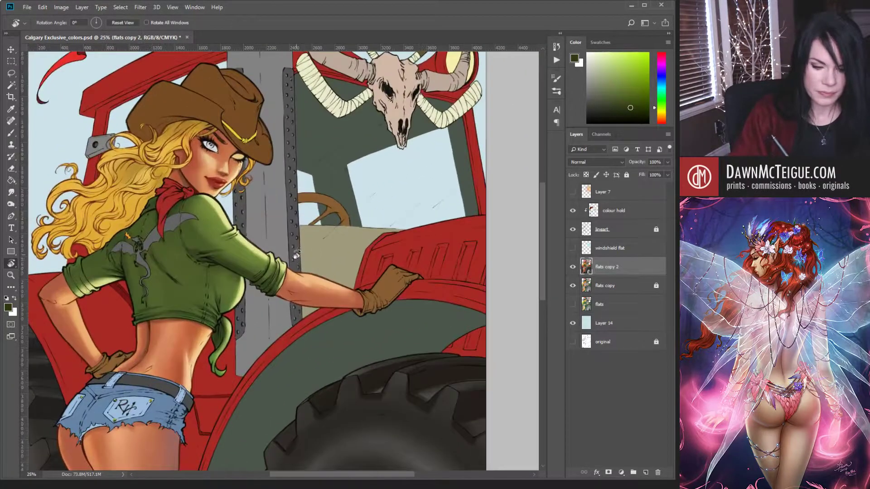
key(b)
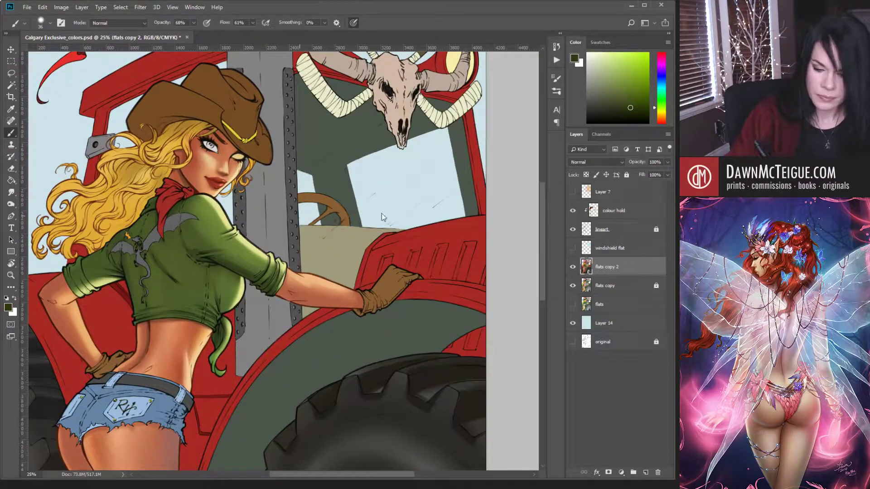
key([)
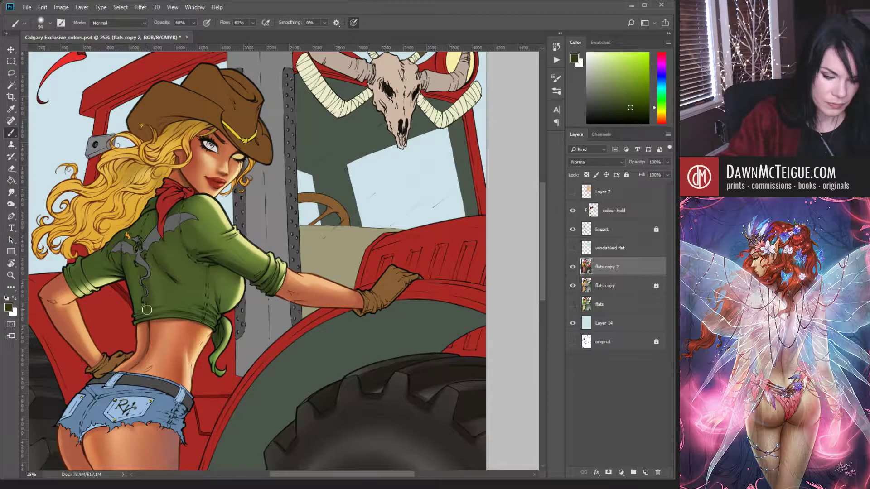
alt+click(161, 211)
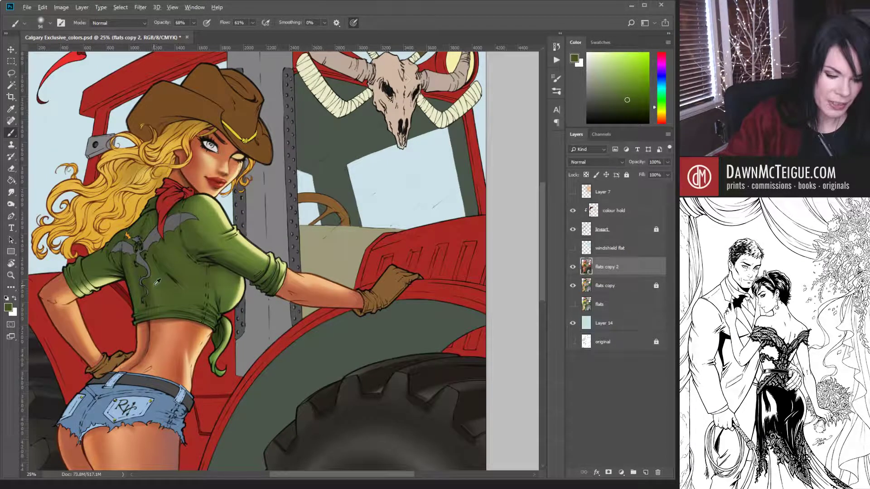
alt+click(161, 304)
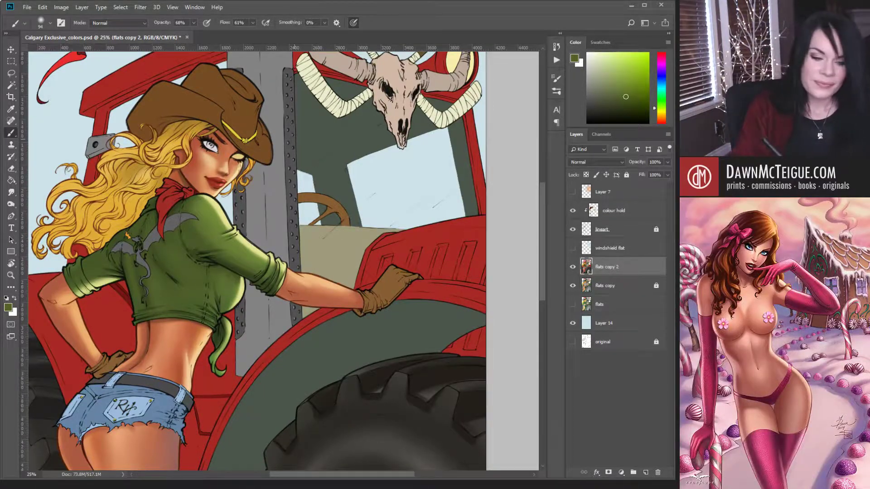
- Sample a darker green from the shirt and shade its upper back below the red scarf with a large soft brush
alt+click(322, 293)
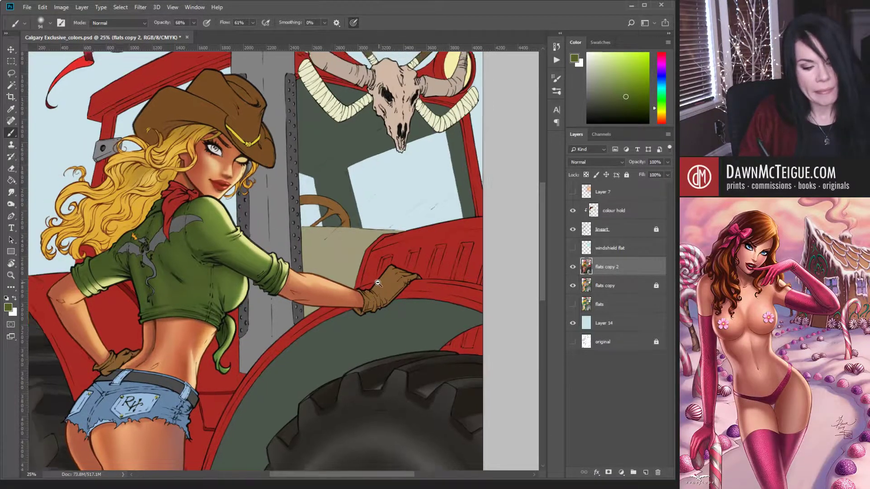
alt+click(323, 294)
drag(292, 324, 370, 330)
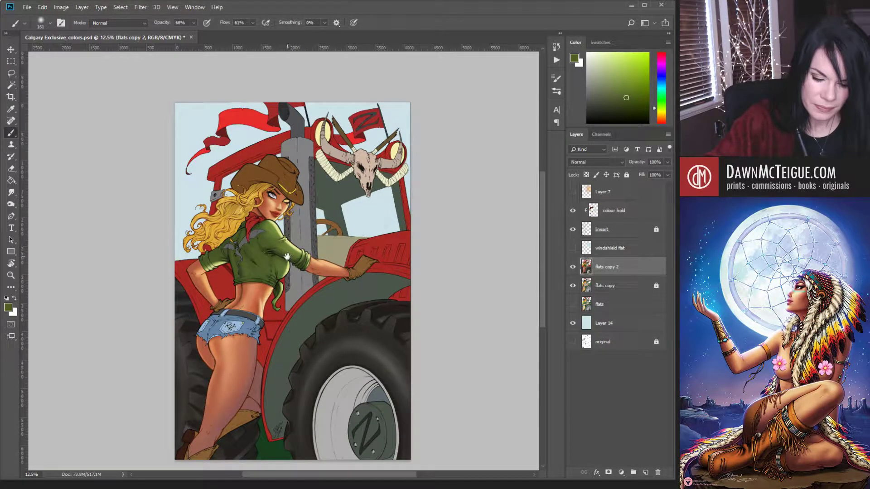
alt+click(289, 255)
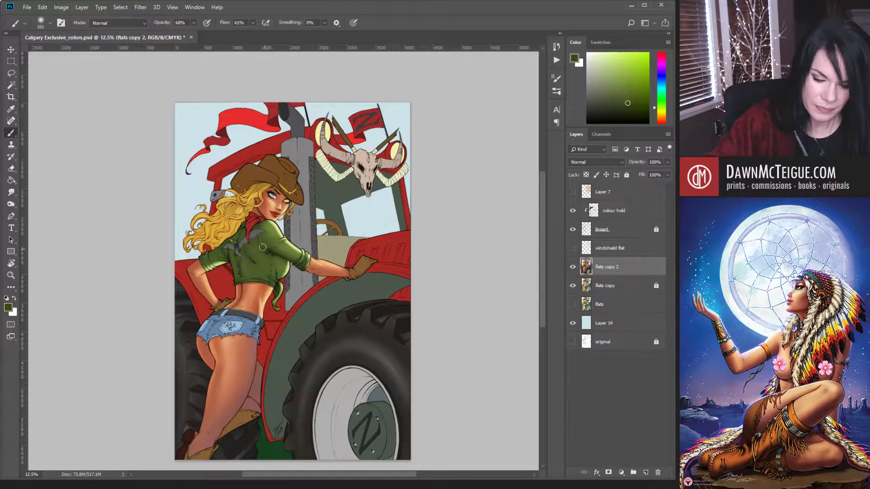
drag(256, 232, 258, 222)
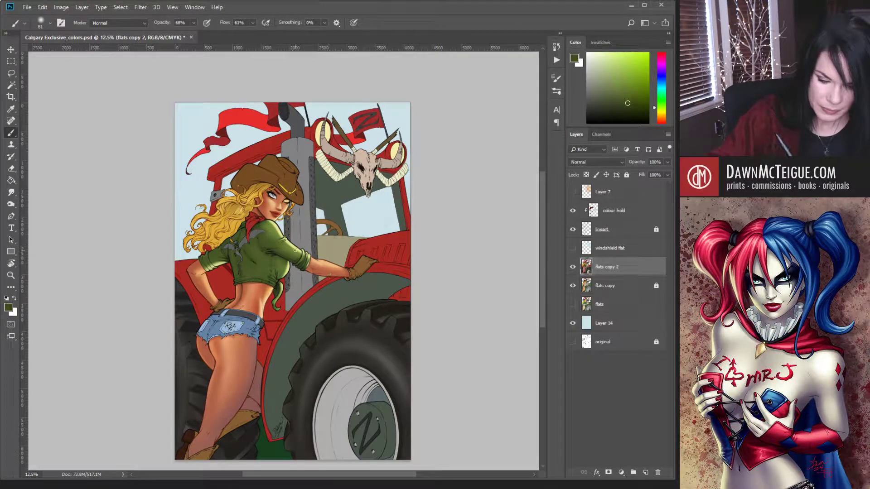
- Reduce the brush to 50 and shade the side of the shirt beneath the outstretched arm with greens sampled nearby
scroll(363, 258, down, 1)
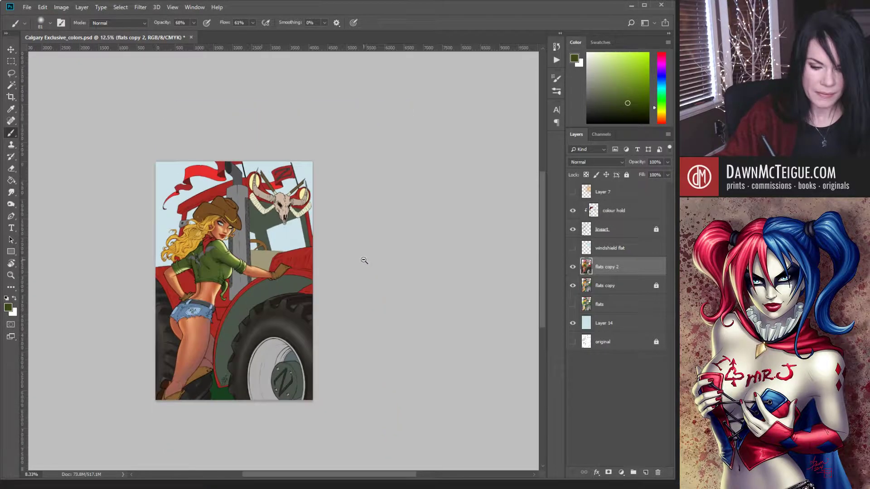
scroll(246, 253, up, 2)
scroll(246, 253, up, 3)
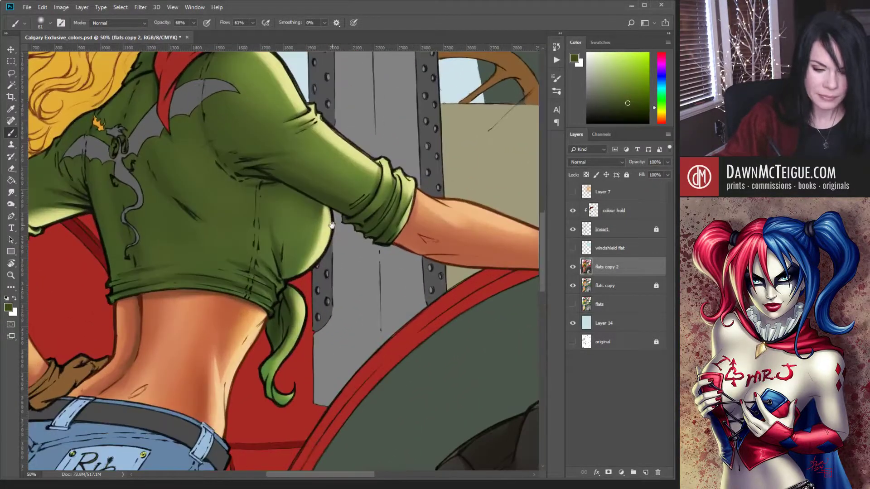
drag(390, 77, 422, 370)
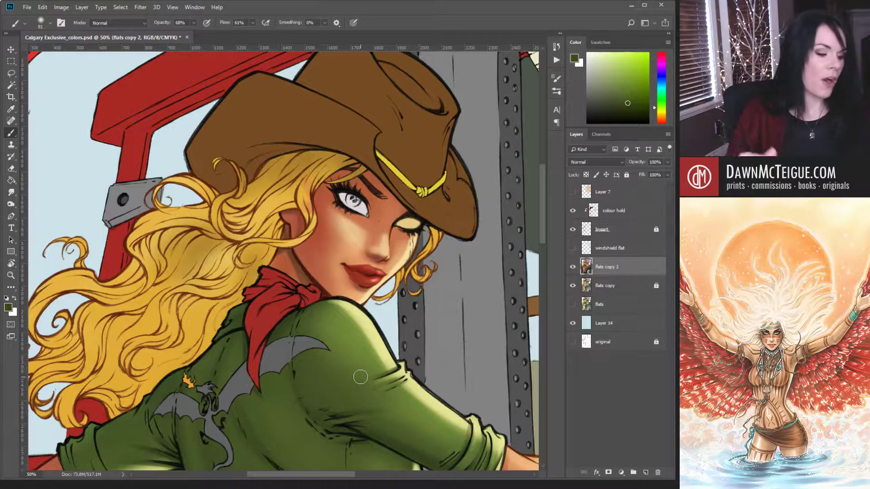
scroll(421, 196, down, 1)
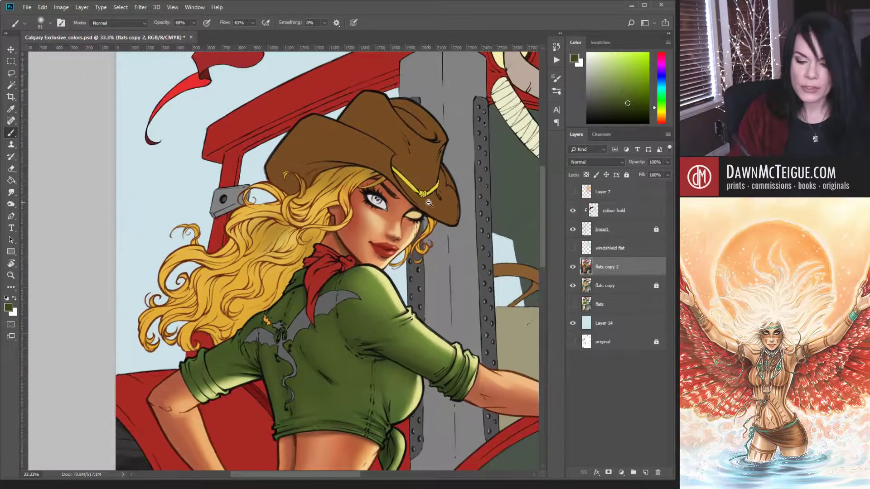
drag(433, 295, 359, 205)
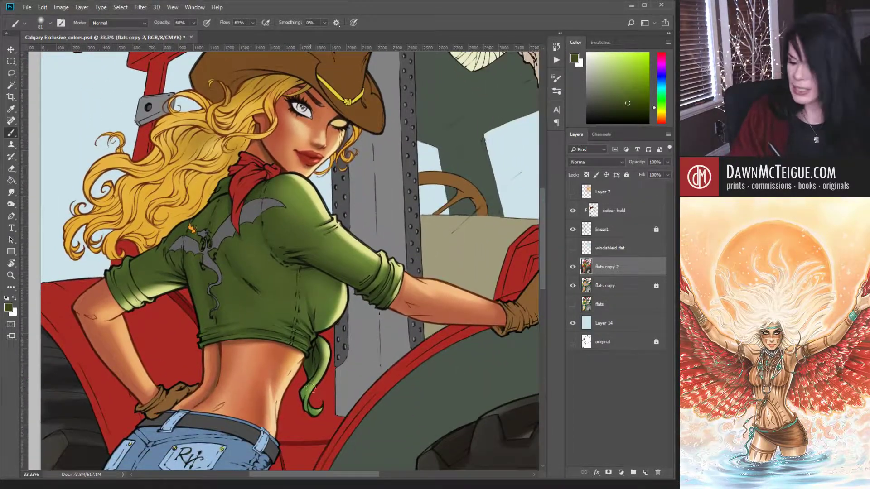
alt+click(320, 309)
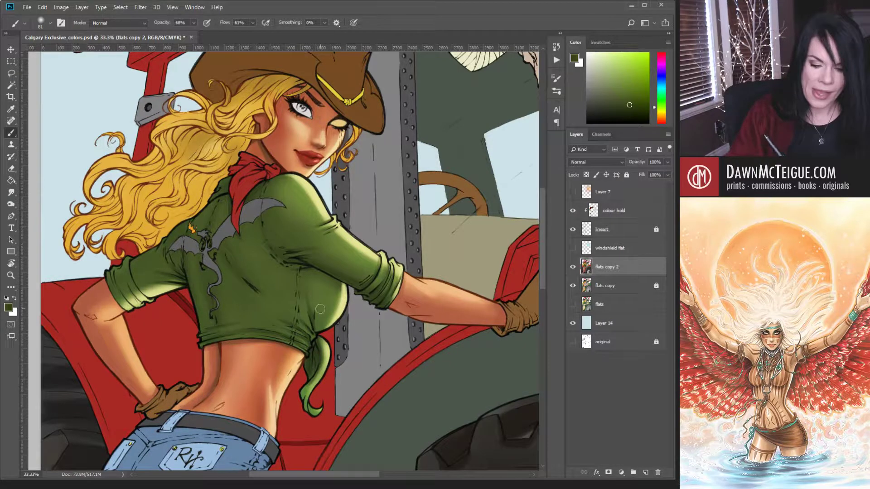
key(bracketleft)
key(bracketleft)
key(bracketleft)
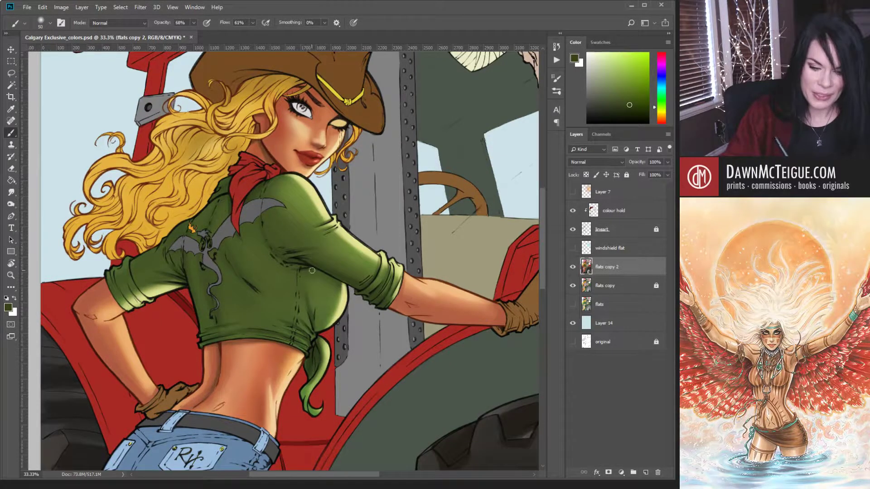
alt+click(342, 284)
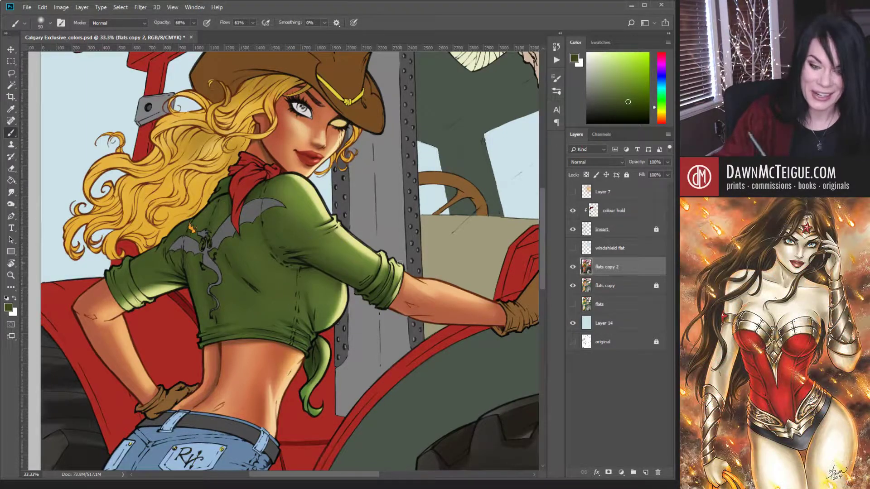
- Deepen the shading across the shirt's shoulder and back with sampled dark green at brush size 89, and sample a mid green for blending
alt+click(350, 279)
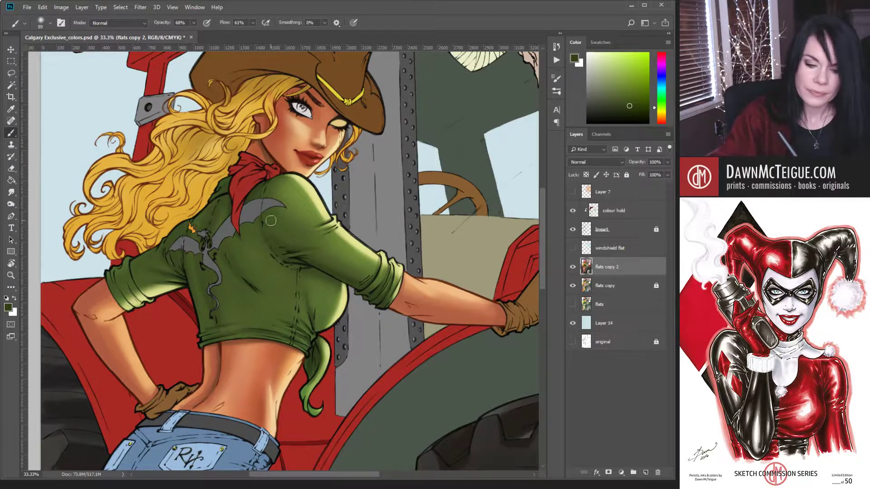
key(bracketright)
key(bracketright)
key(bracketright)
key(bracketright)
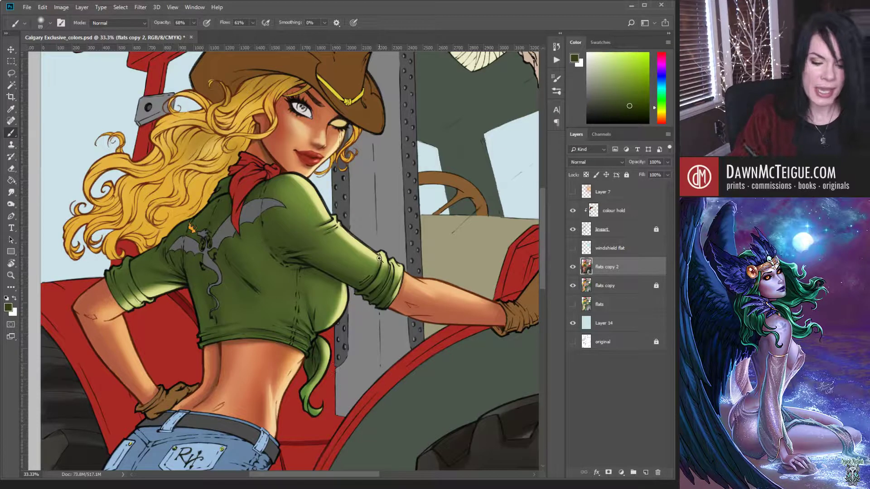
alt+click(394, 325)
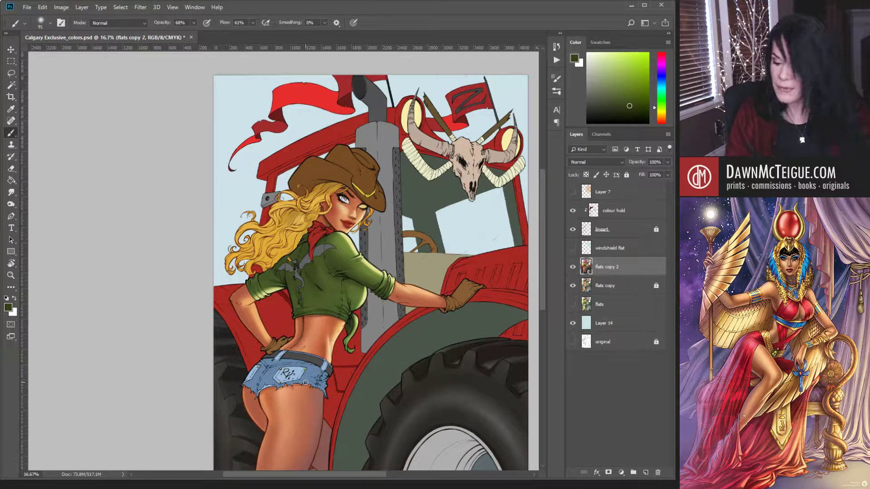
alt+click(319, 278)
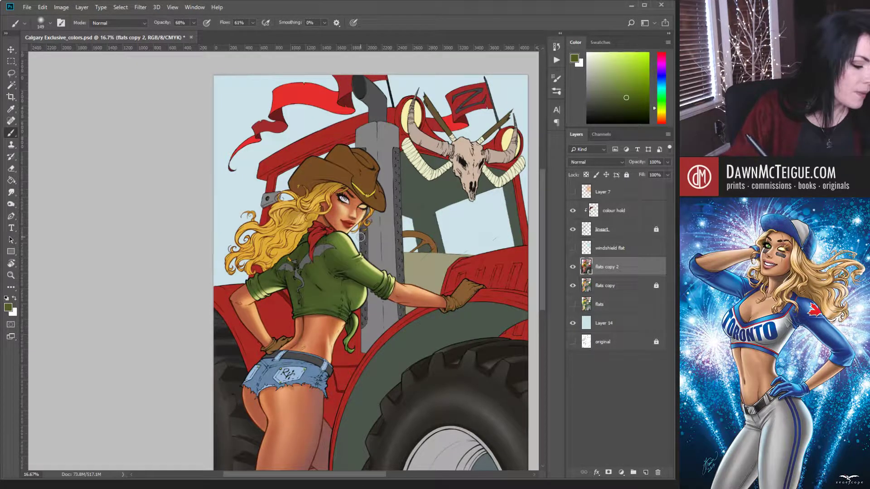
- Fill the dragon emblem's body and wings on the back of the shirt with a near-black grey using the Paint Bucket
key(g)
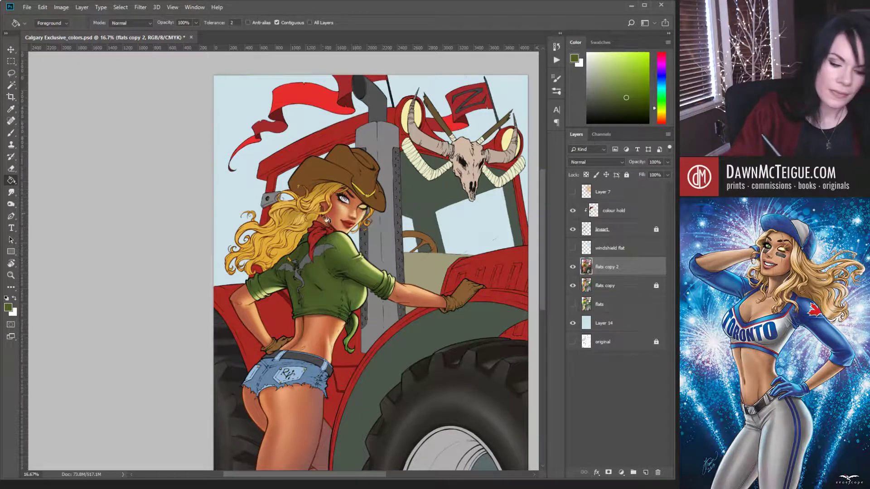
alt+click(320, 238)
click(290, 260)
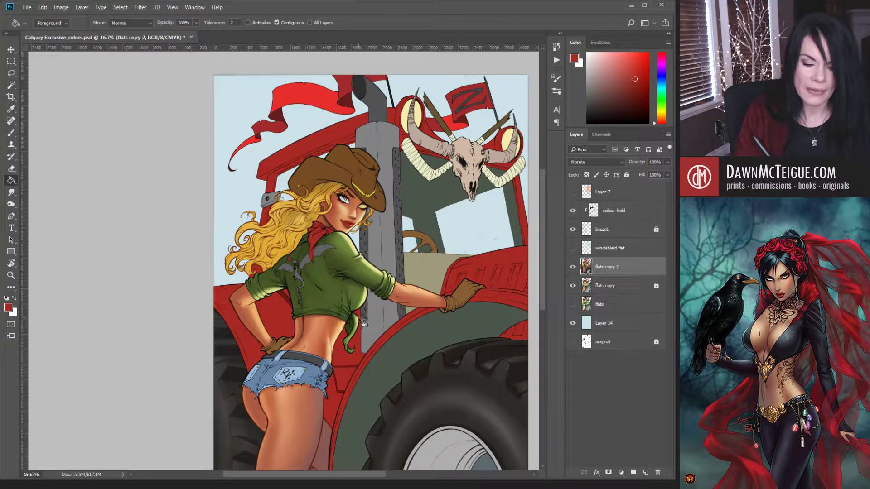
alt+click(313, 250)
click(587, 113)
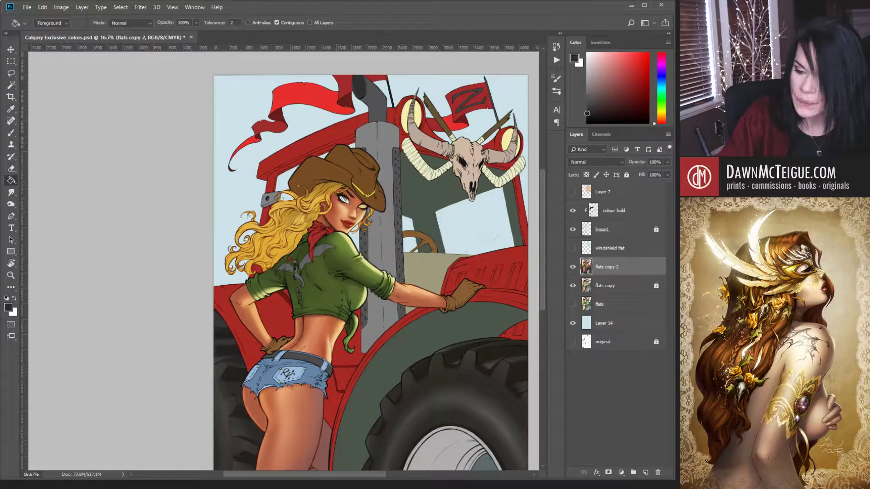
click(311, 268)
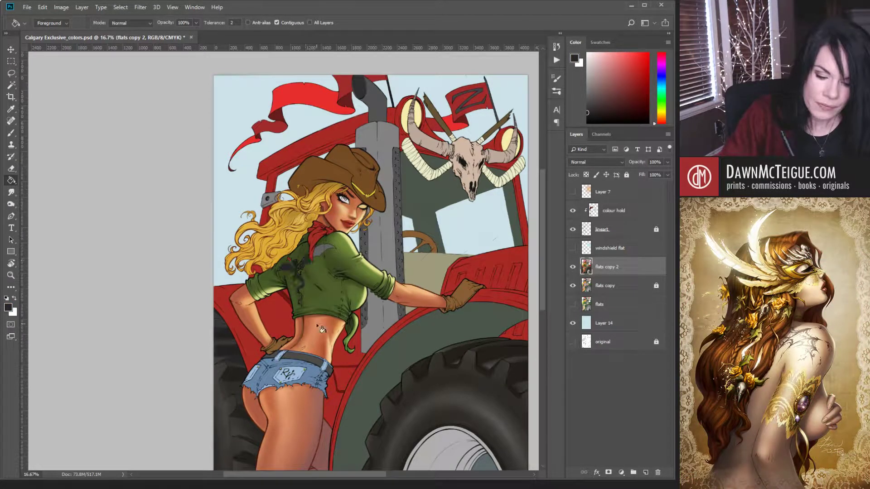
click(324, 251)
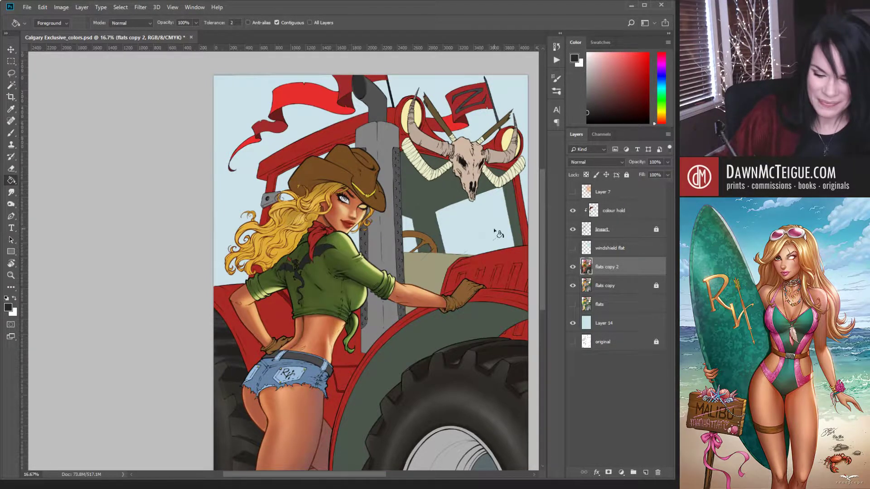
- Select the blonde hair, including the curls beside the face, from the flats copy layer with the Magic Wand and return to flats copy 2
key(w)
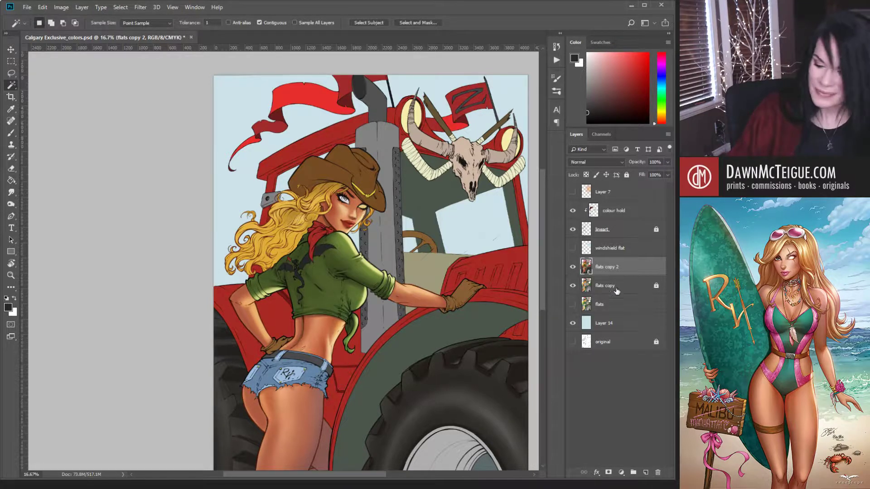
click(623, 287)
click(240, 267)
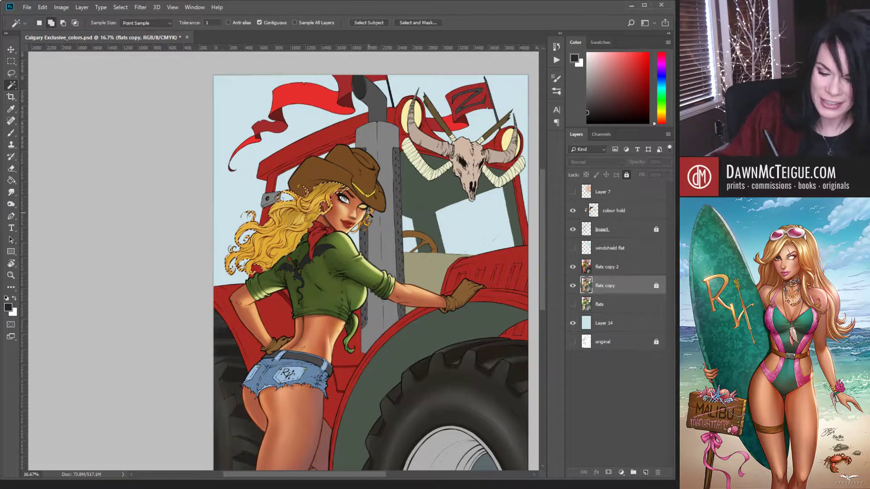
shift+click(371, 218)
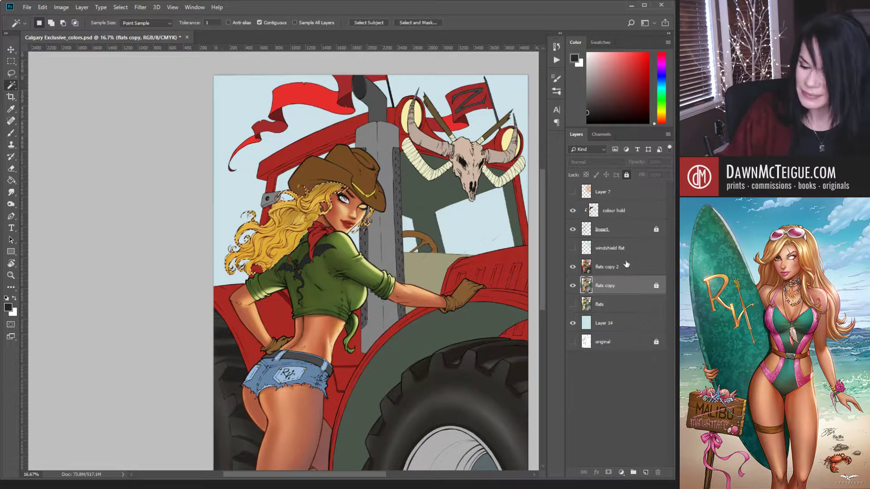
key(alt+bracketright)
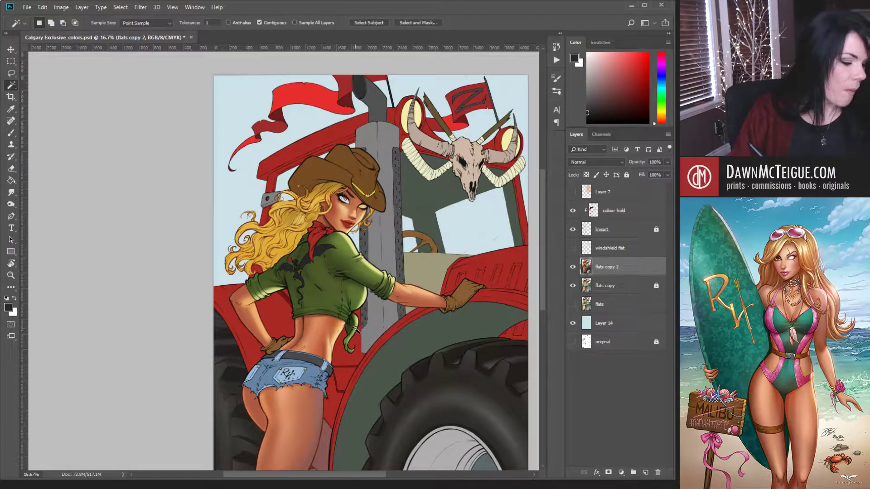
- Shade the selected hair with a sampled orange, and paint highlights in a lighter yellow-orange with a size 78 brush
key(b)
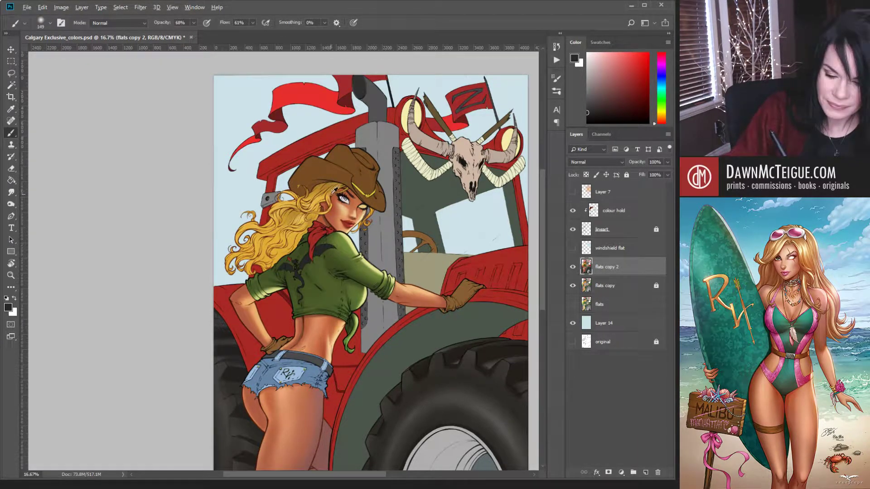
alt+click(334, 189)
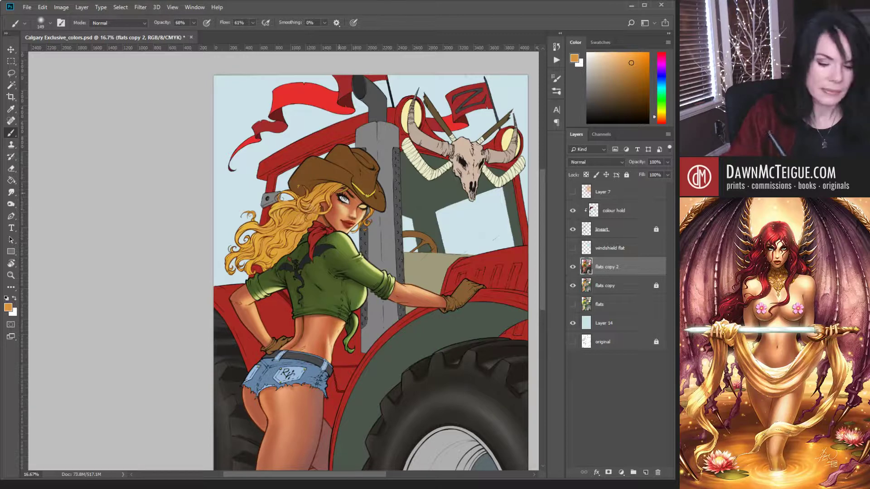
drag(629, 60, 622, 53)
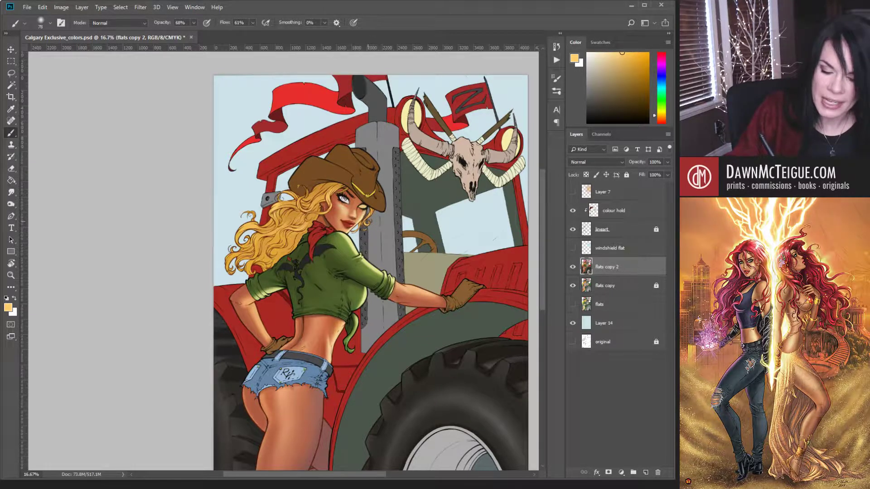
- Brighten the hair with broad yellow-orange strokes using a Color Dodge brush enlarged to size 259
key(bracketright)
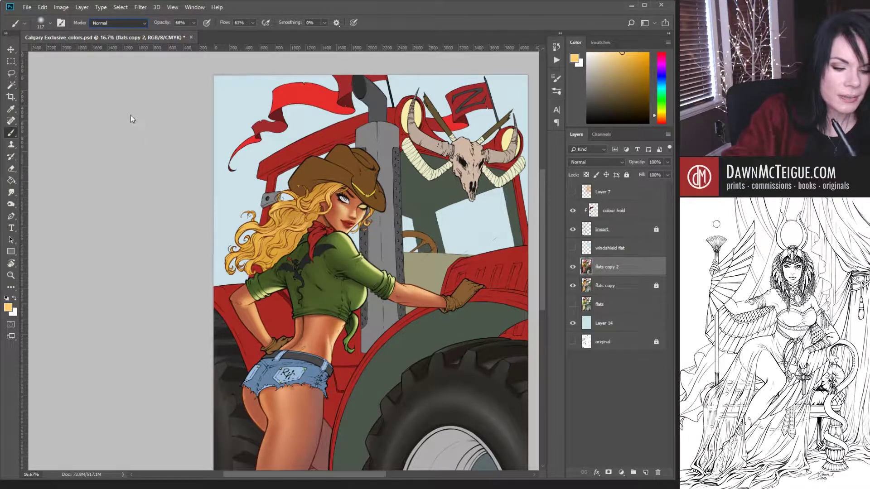
key(shift+alt+d)
key(bracketleft)
key(bracketleft)
key(bracketleft)
key(bracketleft)
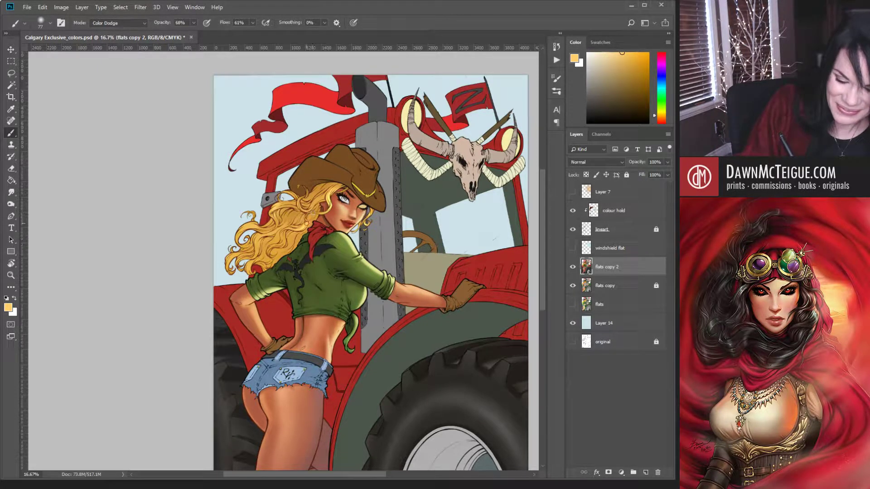
key(bracketright)
key(bracketright)
key(bracketright)
key(bracketright)
key(bracketright)
key(bracketright)
key(bracketright)
key(bracketright)
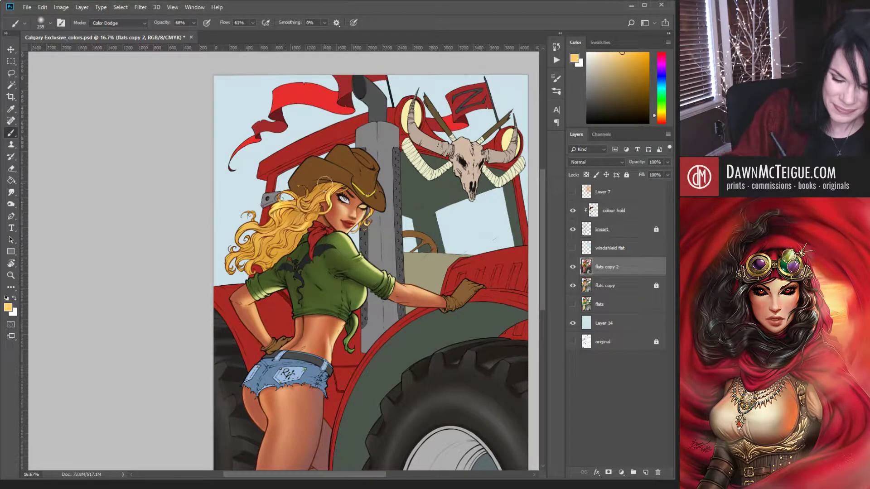
mouse_move(312, 225)
mouse_down()
mouse_move(264, 216)
mouse_move(249, 203)
mouse_move(261, 235)
mouse_move(239, 239)
mouse_move(250, 217)
mouse_move(249, 245)
mouse_up()
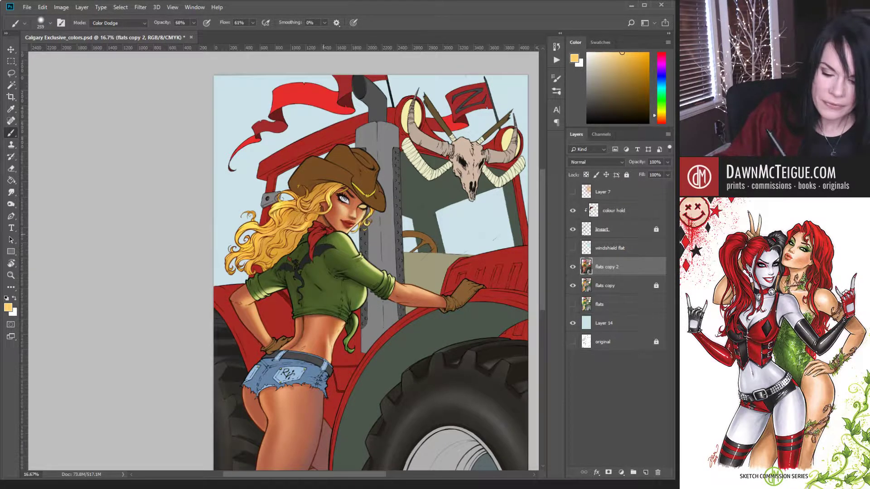
- Pick a dark golden brown based on a sampled hair tone, return the brush to Normal mode, and shade the hair with pressure-controlled size
alt+click(298, 211)
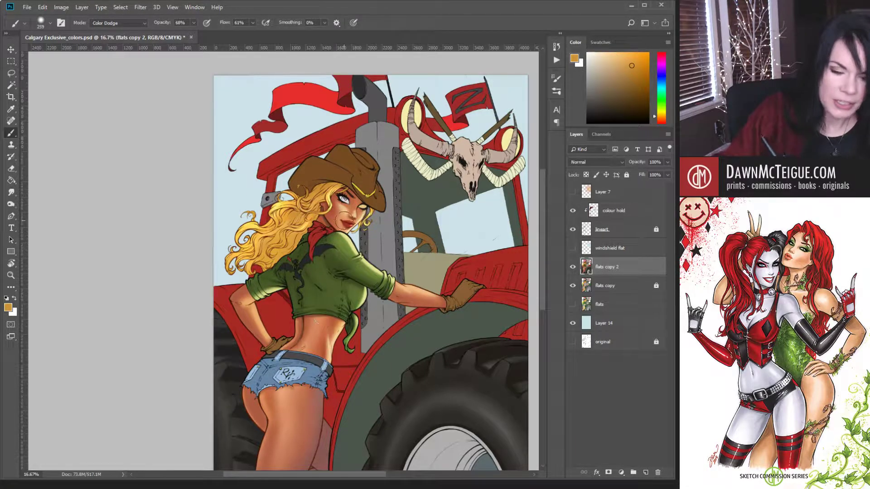
click(635, 84)
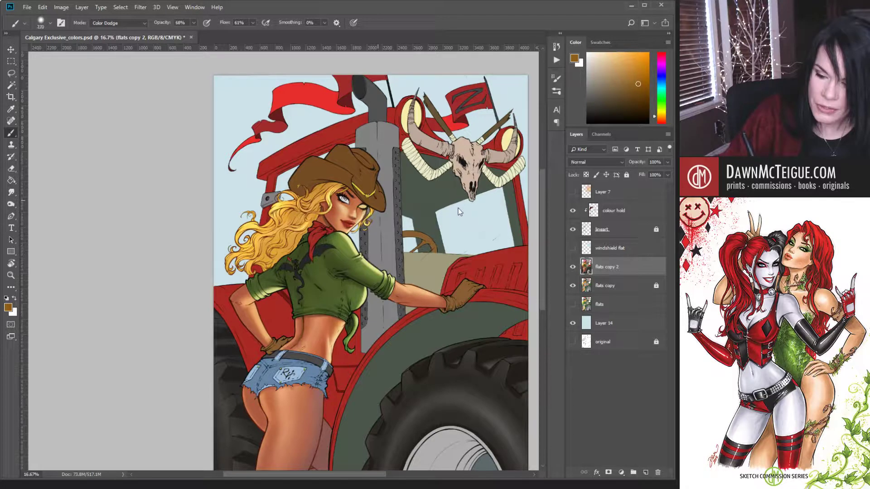
key(bracketleft)
key(bracketleft)
key(bracketleft)
key(bracketleft)
key(bracketleft)
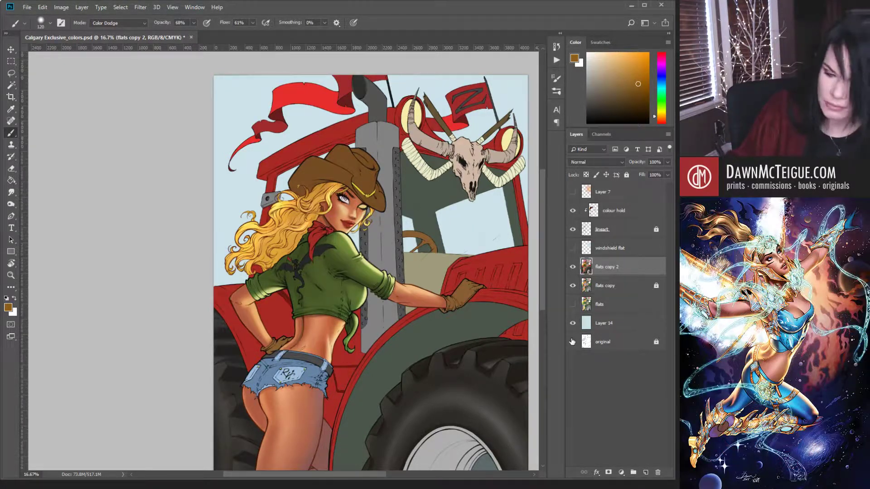
click(144, 23)
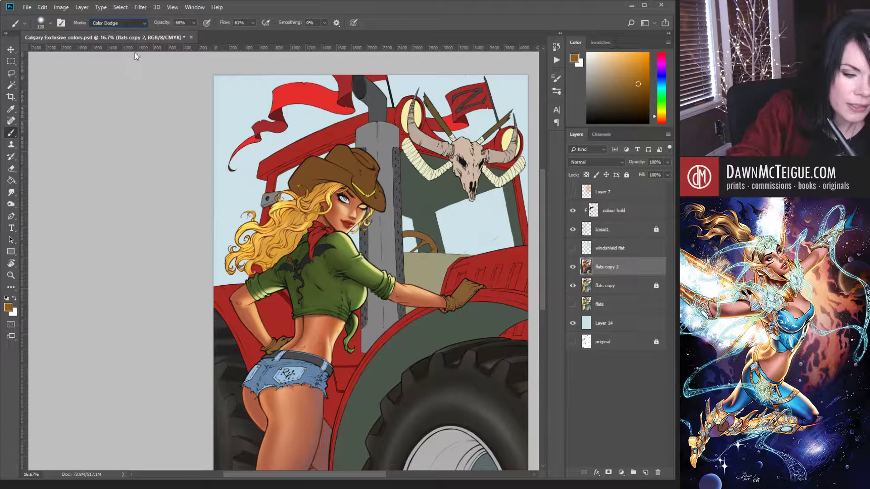
key(shift+alt+n)
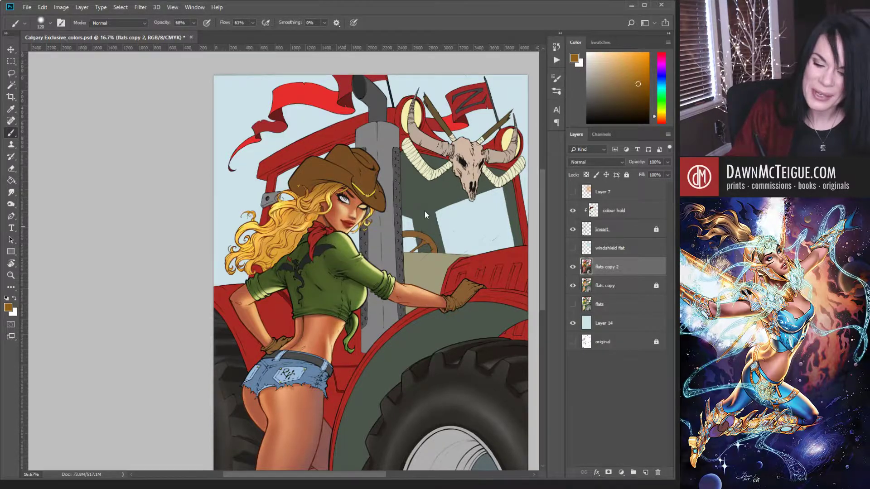
click(353, 22)
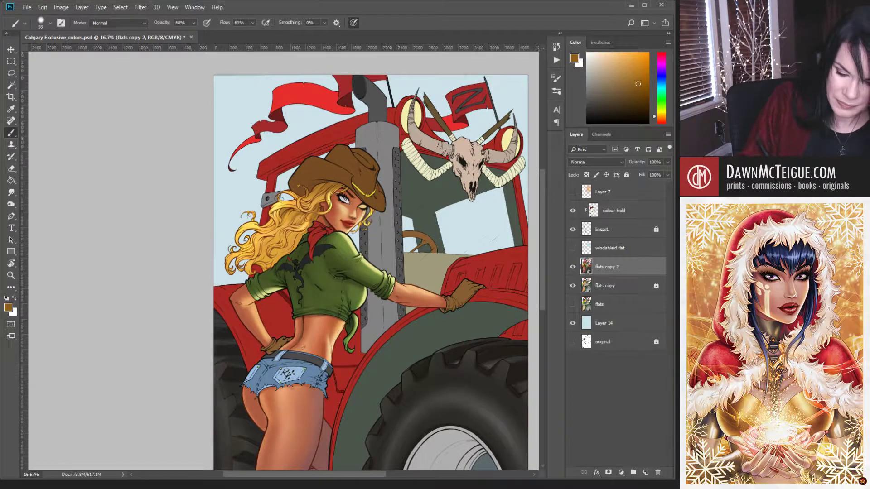
- Deepen the hair shadows with a slightly redder brown, enlarging the brush to size 99 and up to 165
click(634, 85)
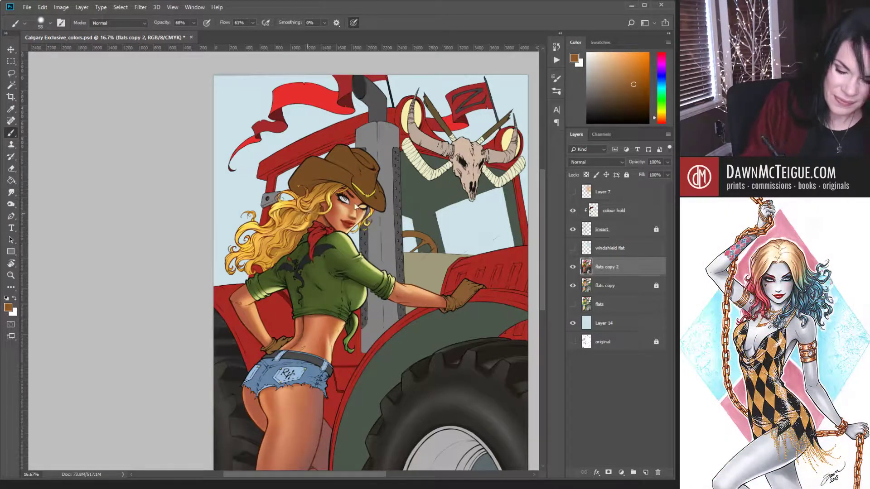
key(bracketright)
key(bracketright)
key(bracketright)
key(bracketright)
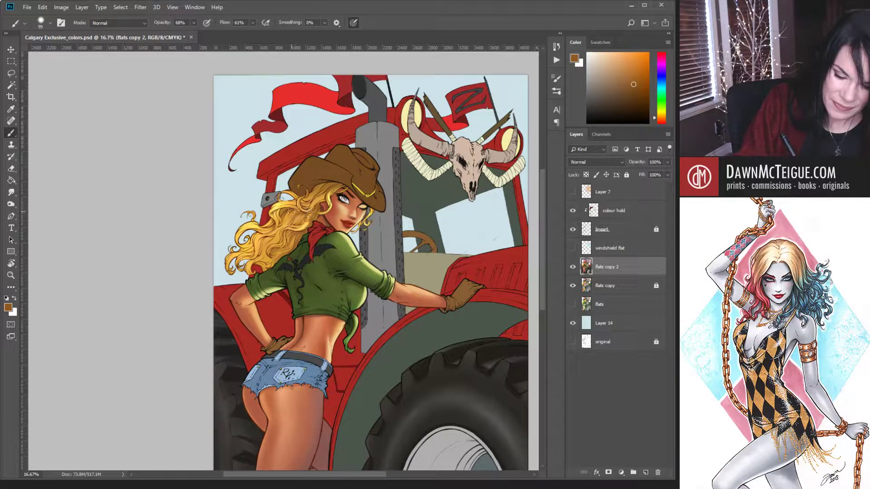
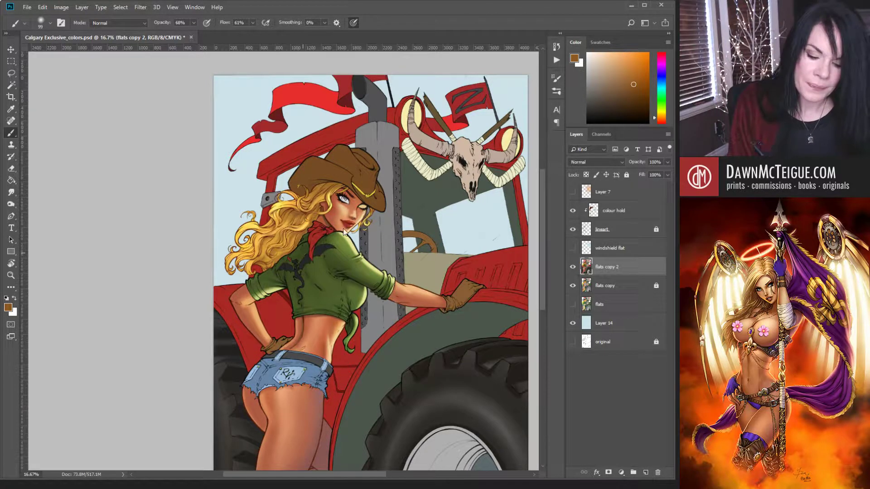
key(bracketright)
key(bracketright)
key(bracketright)
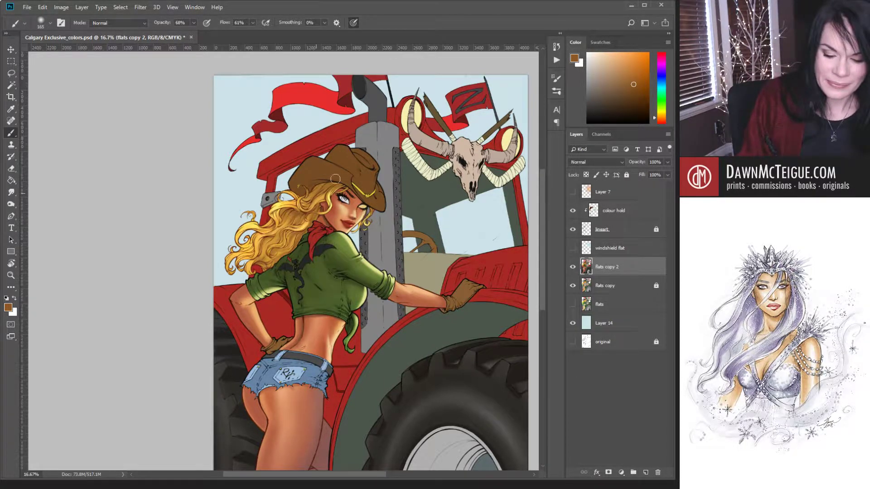
- Blend the hair's light and shadow areas at brush size 165 with sampled yellow-orange, golden and brown tones
alt+click(298, 200)
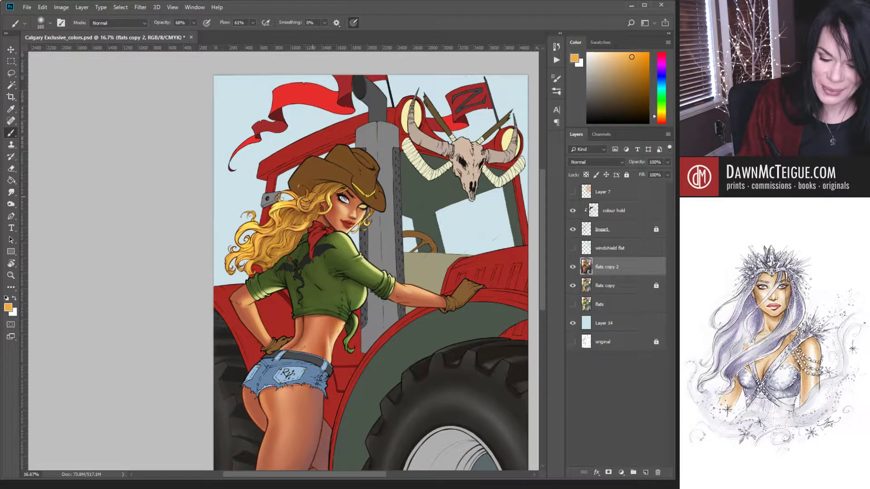
mouse_move(290, 246)
mouse_down()
mouse_move(293, 230)
mouse_move(304, 236)
mouse_move(281, 244)
mouse_move(290, 246)
mouse_move(274, 230)
mouse_move(280, 209)
mouse_move(290, 226)
mouse_move(307, 218)
mouse_up()
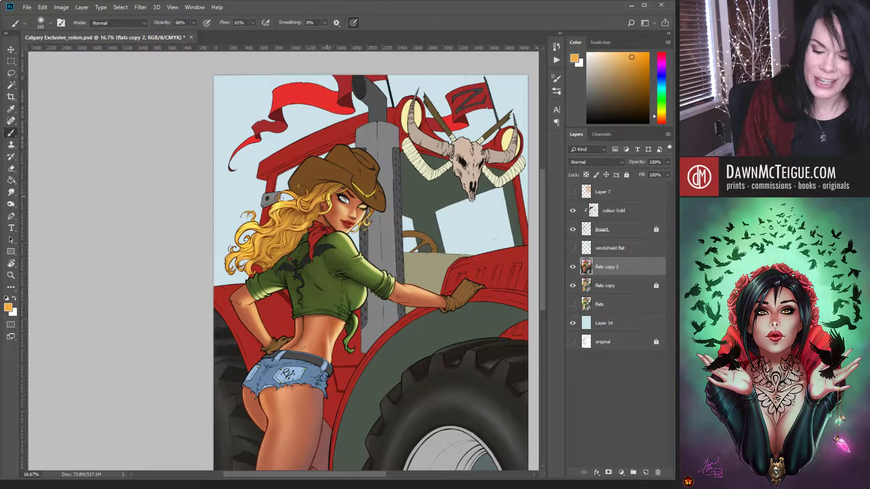
alt+click(279, 236)
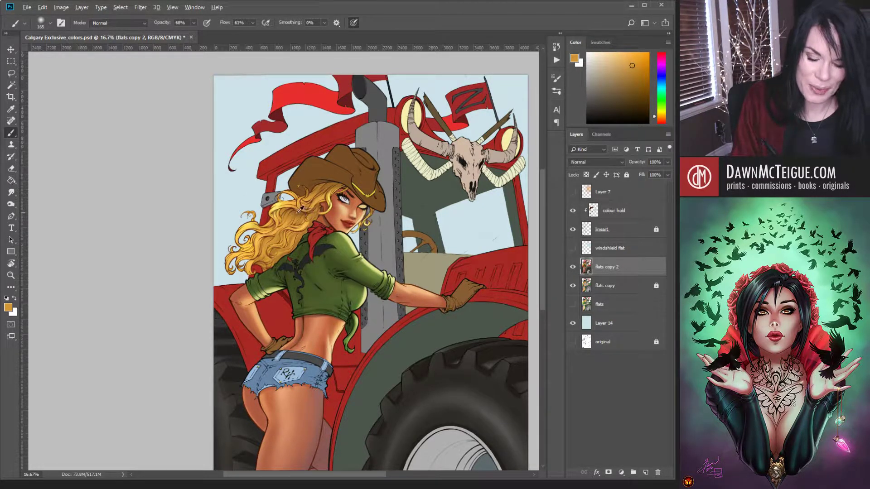
alt+click(291, 233)
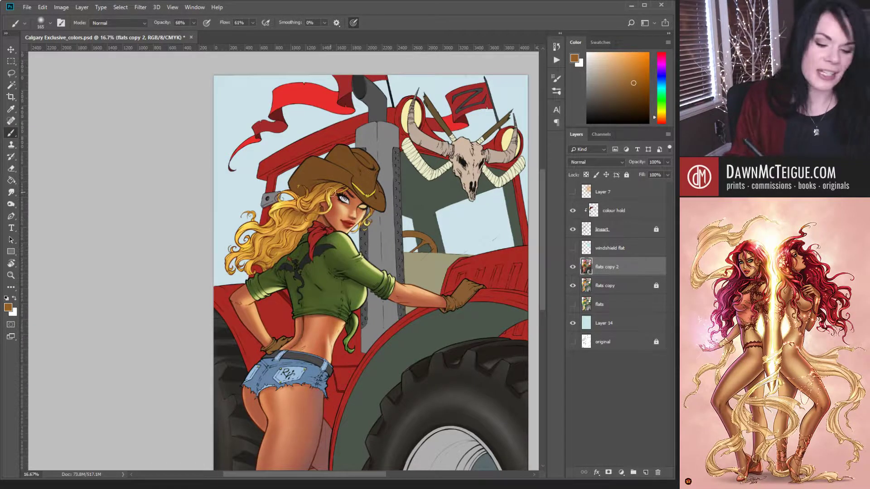
alt+click(323, 223)
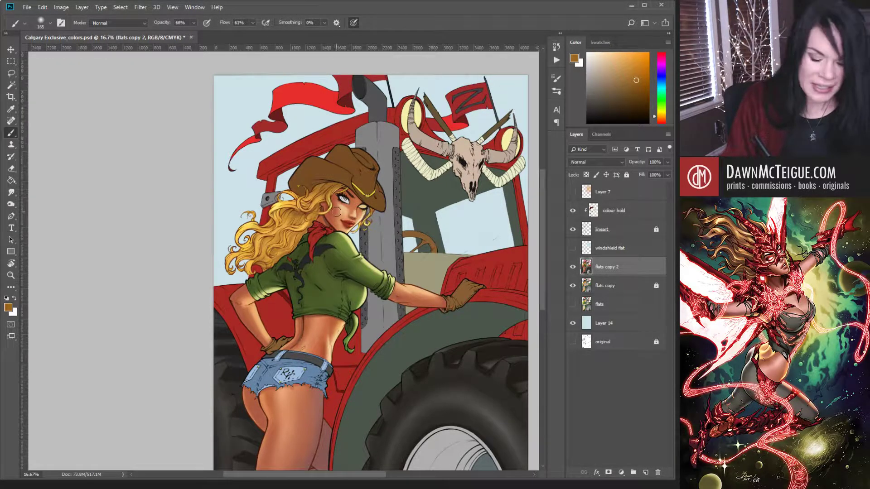
- Shift a sampled hair colour to a bright yellow and paint highlights on the locks with a size 75 brush
alt+click(292, 199)
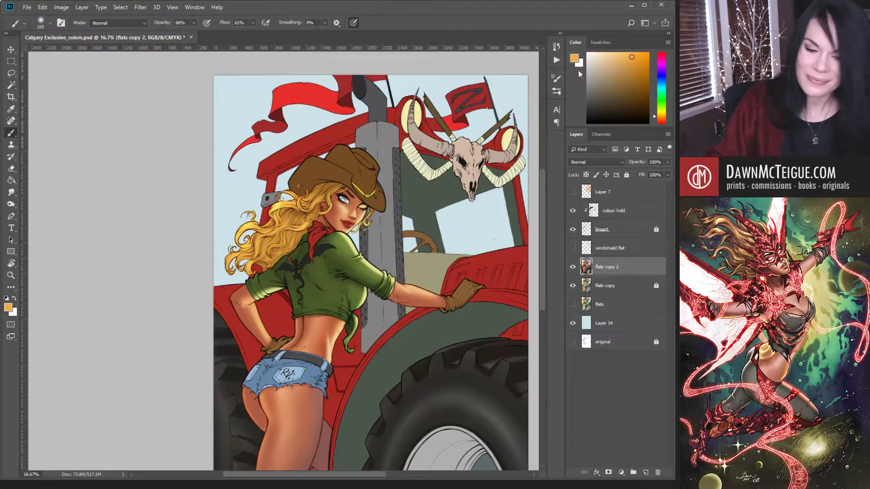
drag(633, 59, 629, 54)
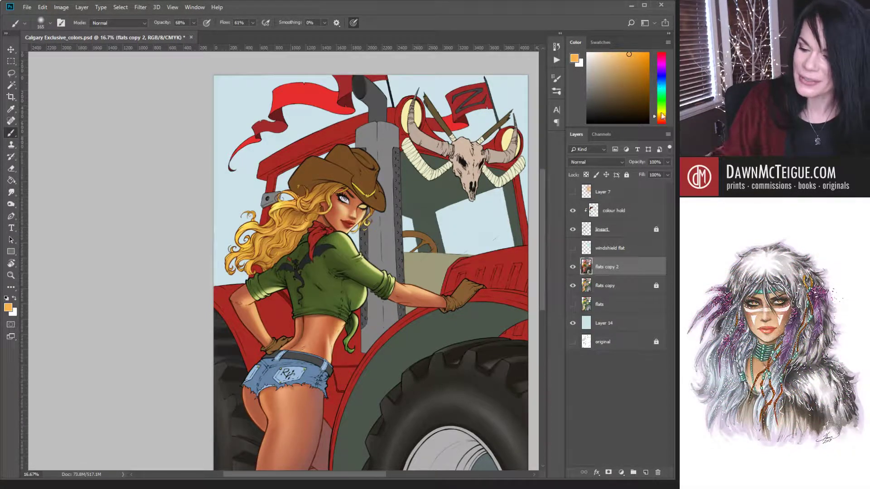
drag(654, 117, 655, 115)
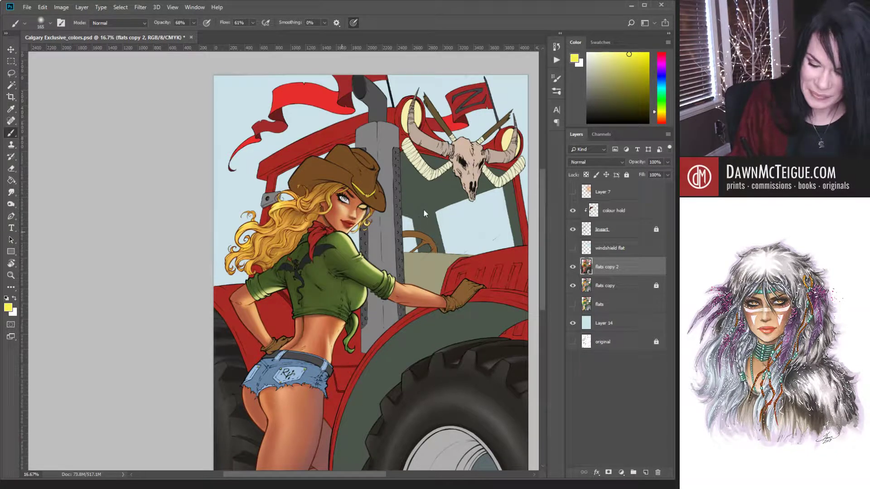
key(bracketleft)
key(bracketleft)
key(bracketleft)
key(bracketleft)
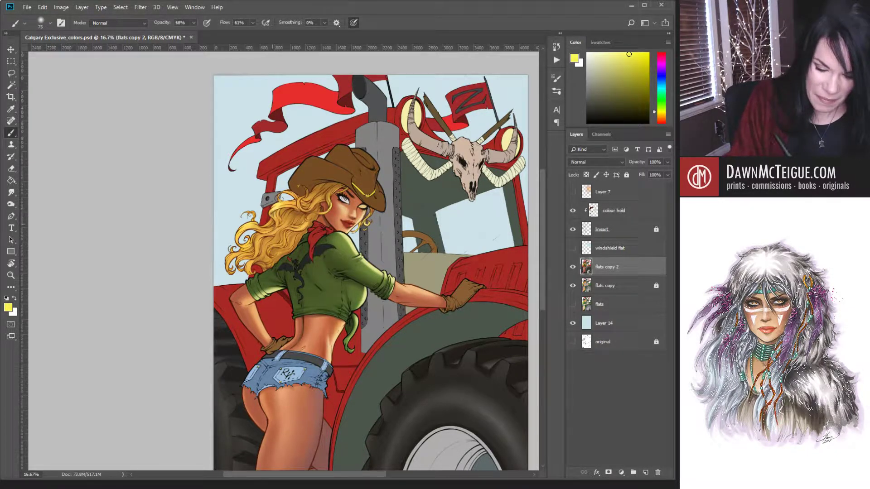
alt+click(278, 204)
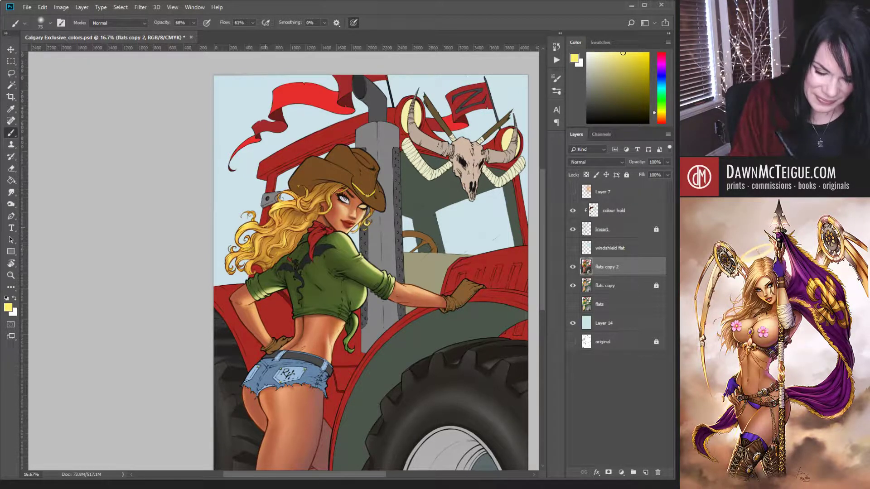
- Raise the brush flow to 89% and define the hair strands with golden orange and a darker golden brown
alt+click(239, 250)
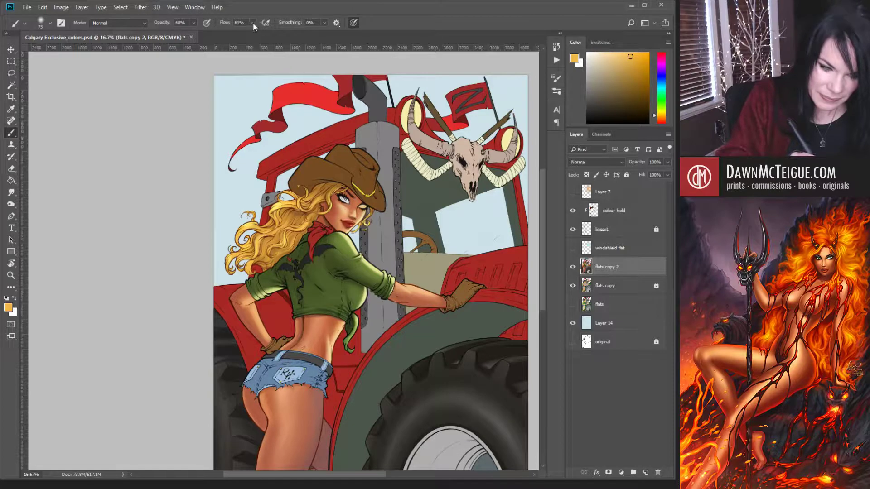
click(265, 35)
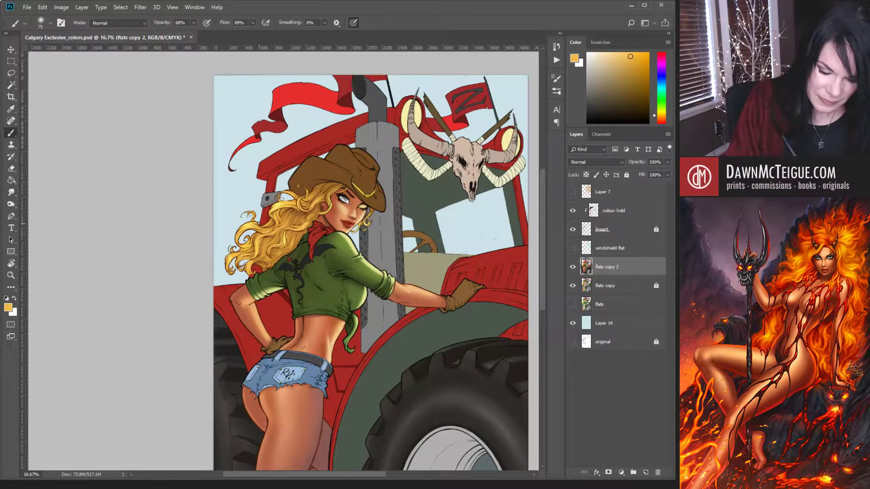
click(636, 60)
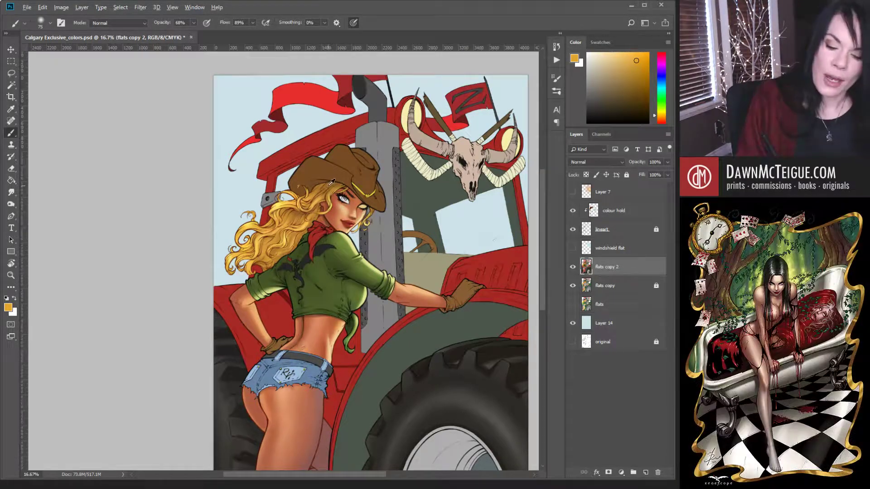
click(636, 80)
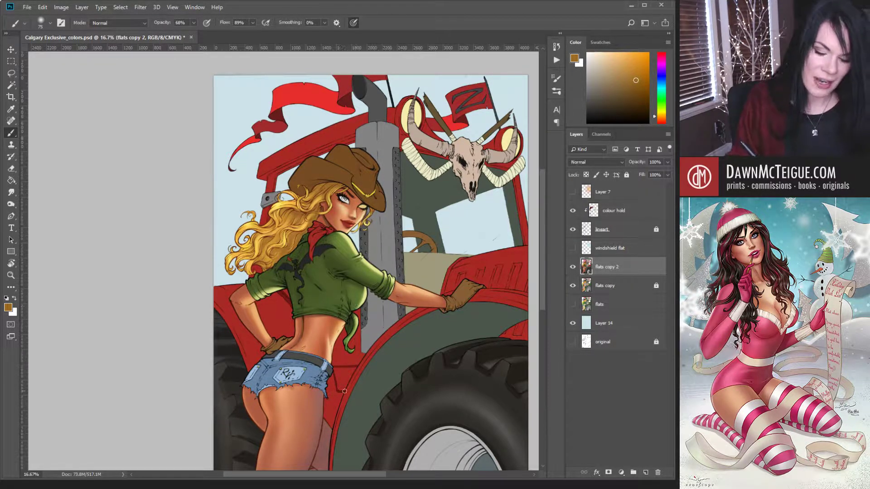
- Turn off pressure-controlled size and brighten the hair with sampled yellow-orange and yellow tones at brush size 124
alt+click(293, 203)
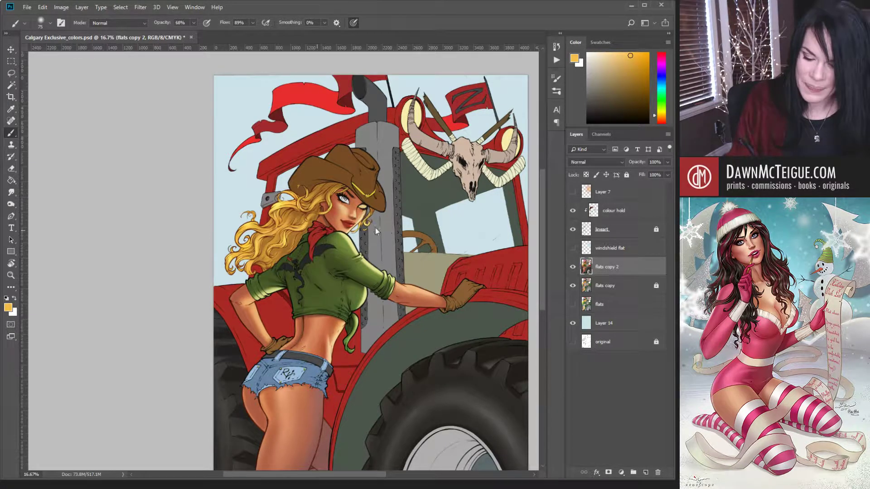
click(353, 23)
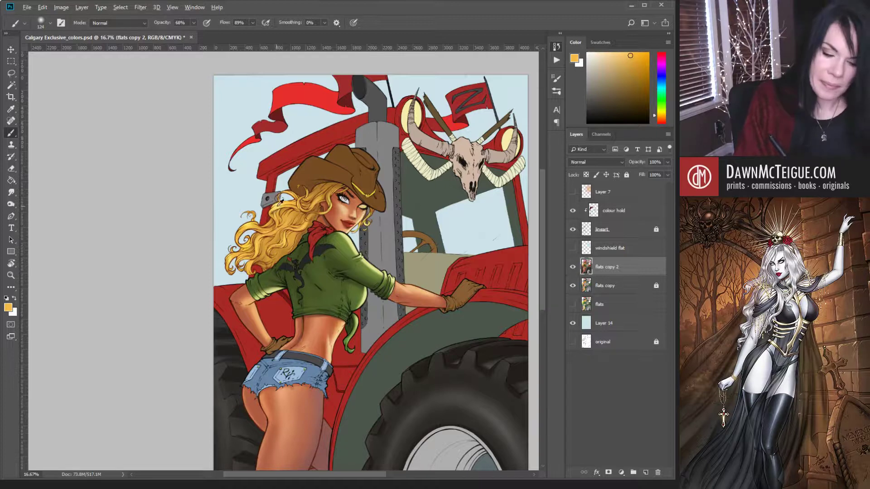
alt+click(291, 202)
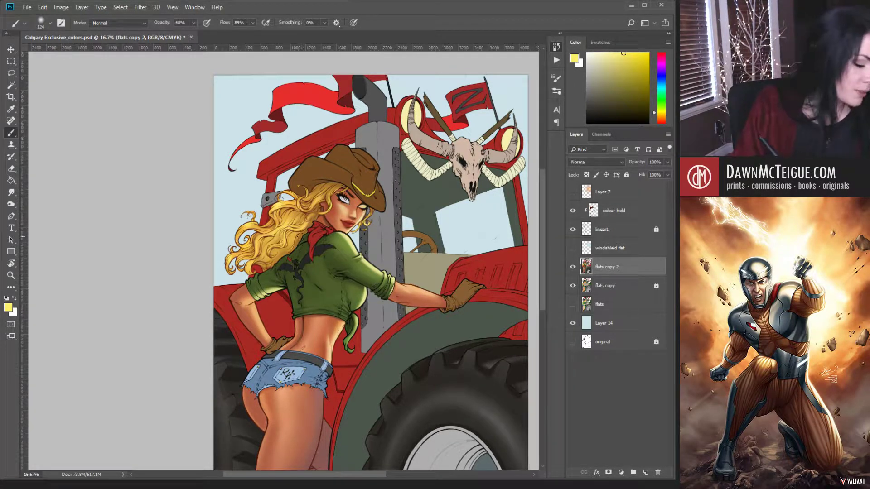
- Sample a golden hair tone, darken it to brown and shade the hair beneath the hat brim with a size 67 brush
alt+click(313, 227)
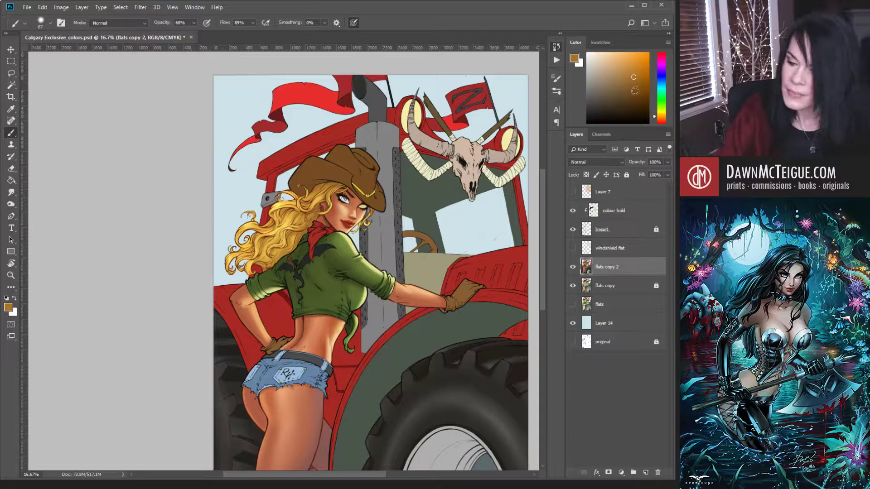
click(639, 96)
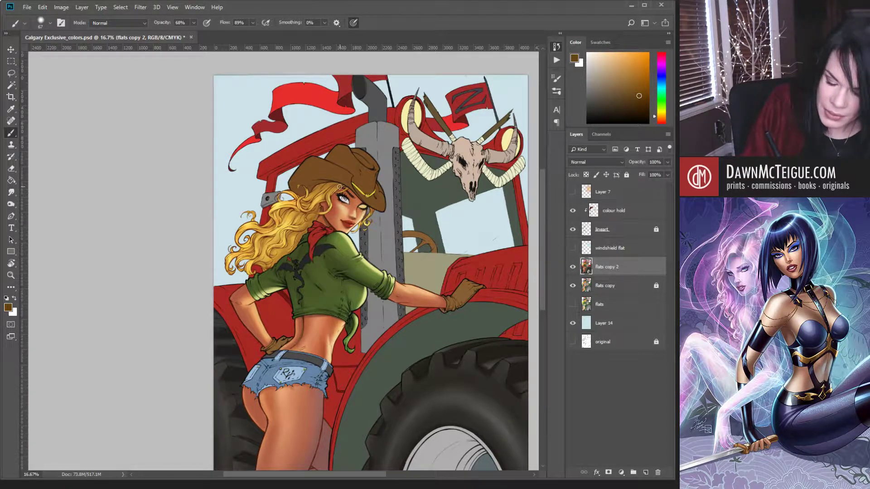
drag(342, 186, 318, 188)
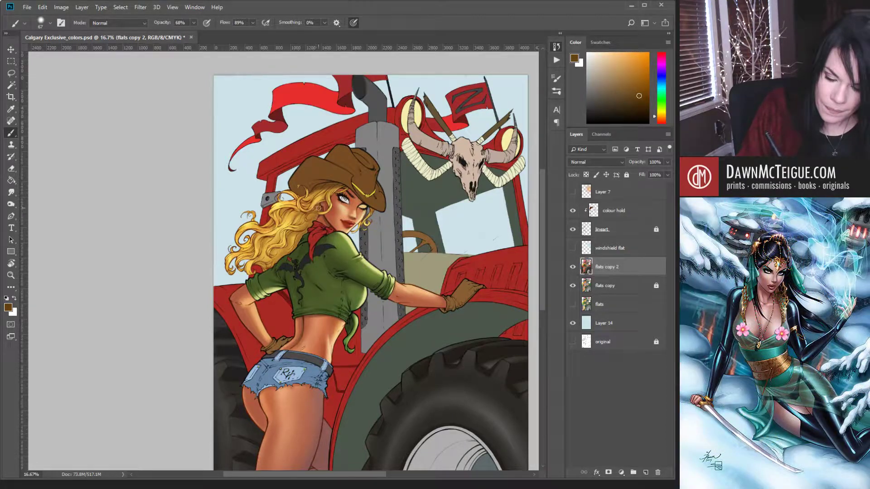
- Reduce the brush size to 26 and define the hair strands around the face and neck in dark brown
key(bracketleft)
key(bracketleft)
key(bracketleft)
key(bracketleft)
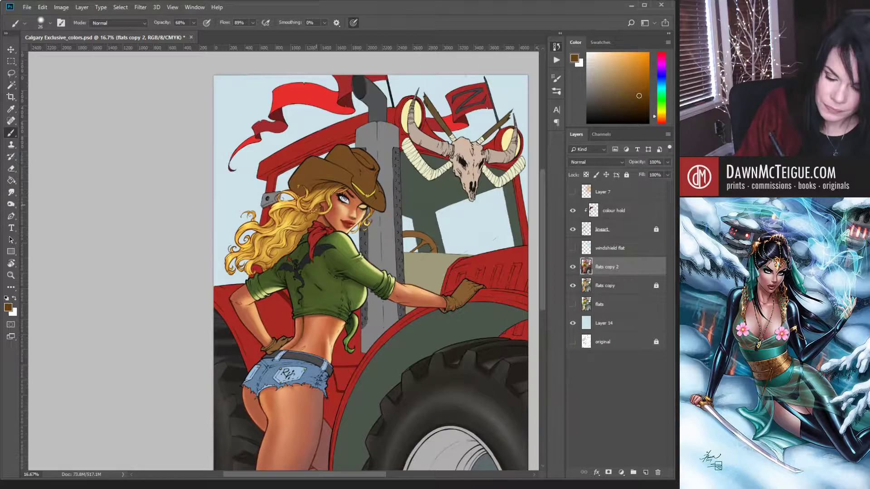
ctrl+click(364, 277)
ctrl+click(364, 277)
drag(266, 212, 317, 411)
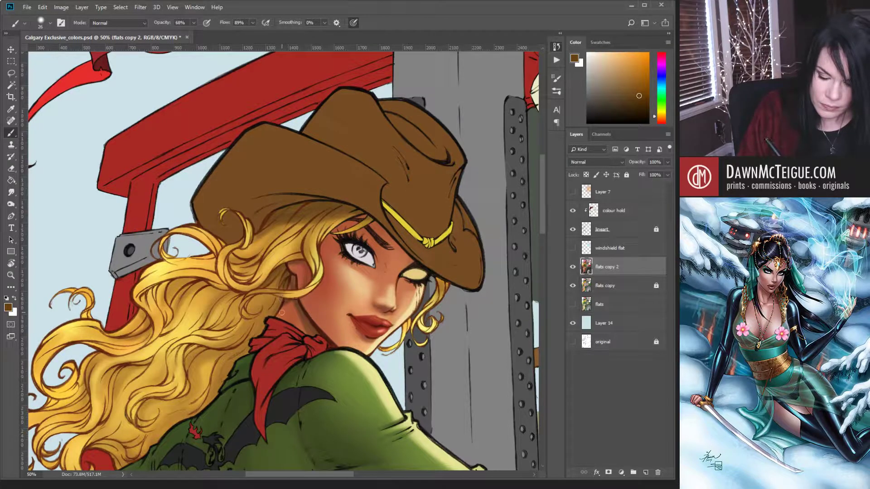
- Enlarge the brush to 68 and deepen the dark brown shadow in the hair behind the neck and neckerchief
key(bracketright)
key(bracketright)
key(bracketright)
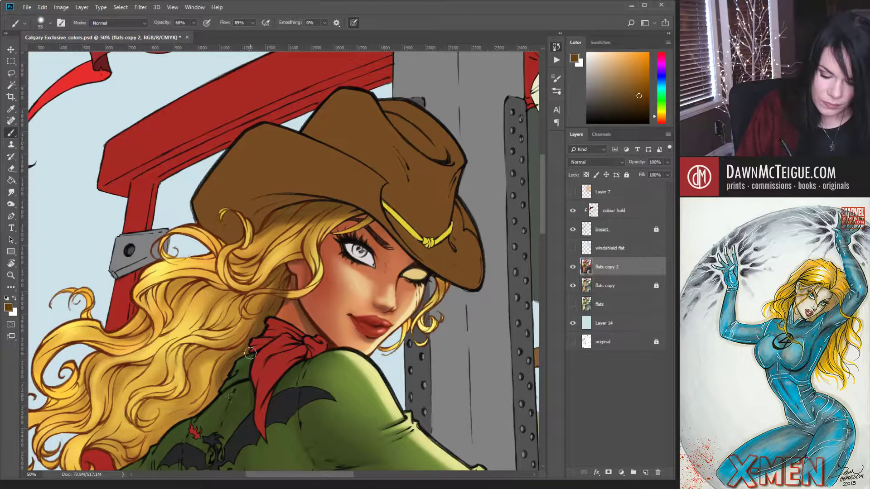
alt+click(342, 273)
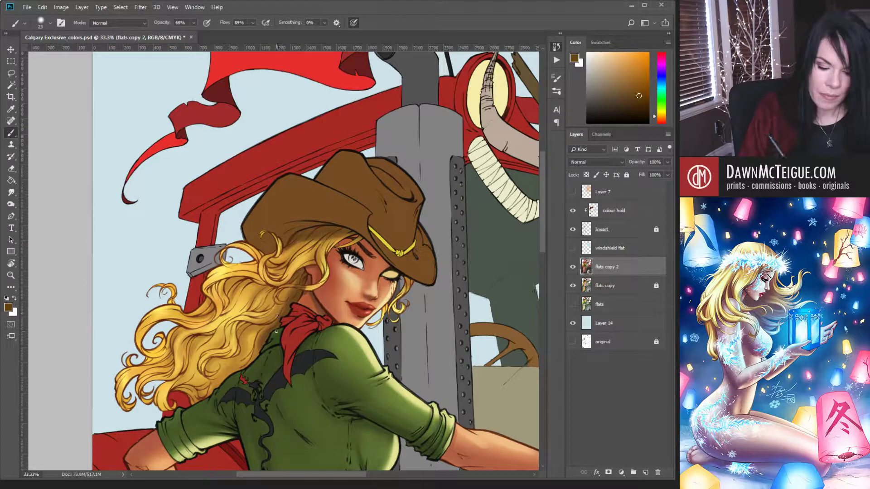
alt+click(318, 294)
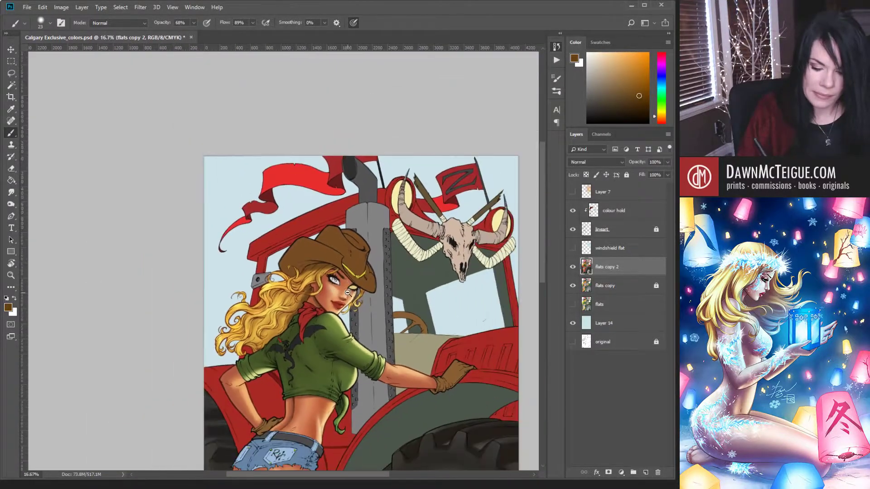
alt+click(347, 323)
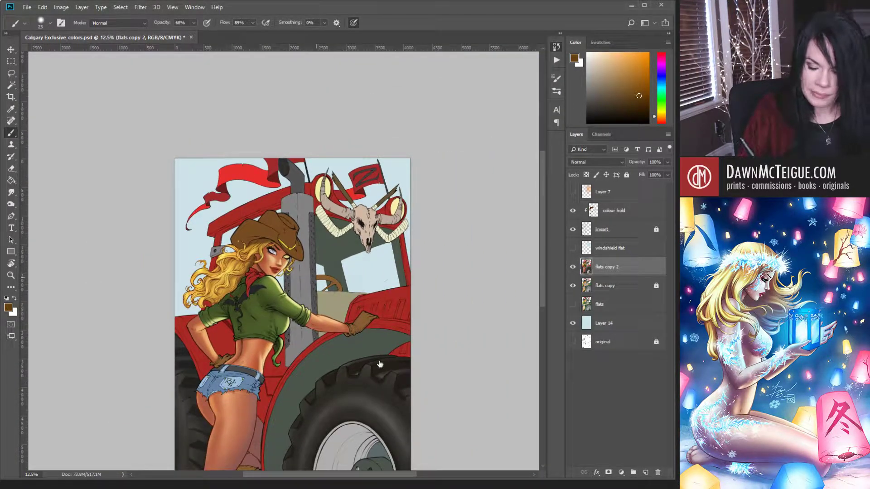
- Shade the hair with dark brown at brush size 120 and turn pressure-controlled size back on
key(bracketleft)
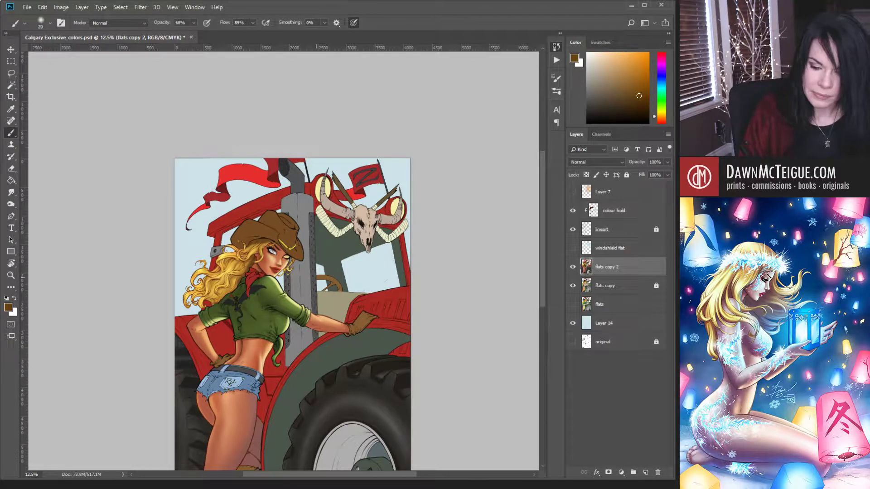
key(bracketright)
key(bracketright)
key(bracketright)
key(bracketright)
key(bracketright)
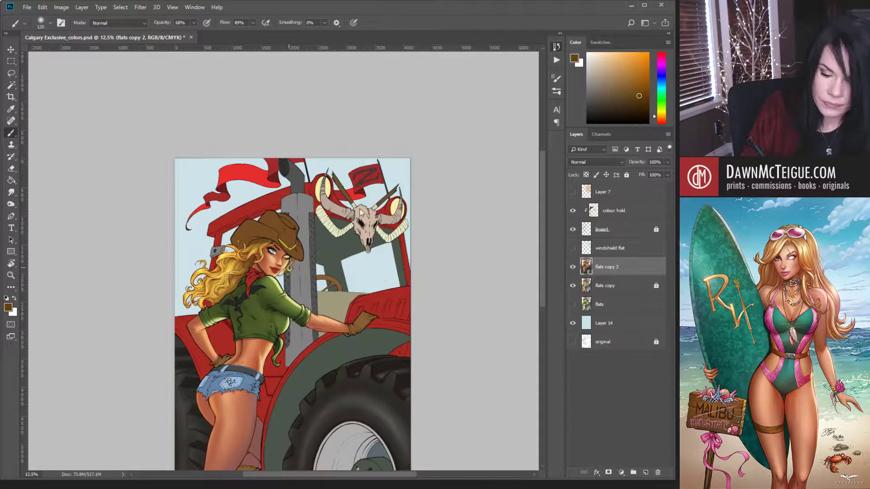
click(354, 23)
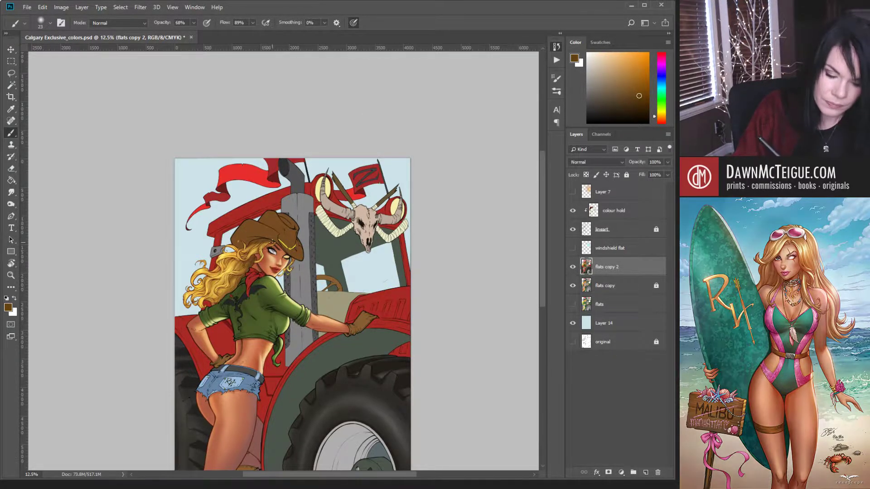
- Set the brush size to 51 and darken the strands under the hat brim and in the outer curls
scroll(303, 281, up, 3)
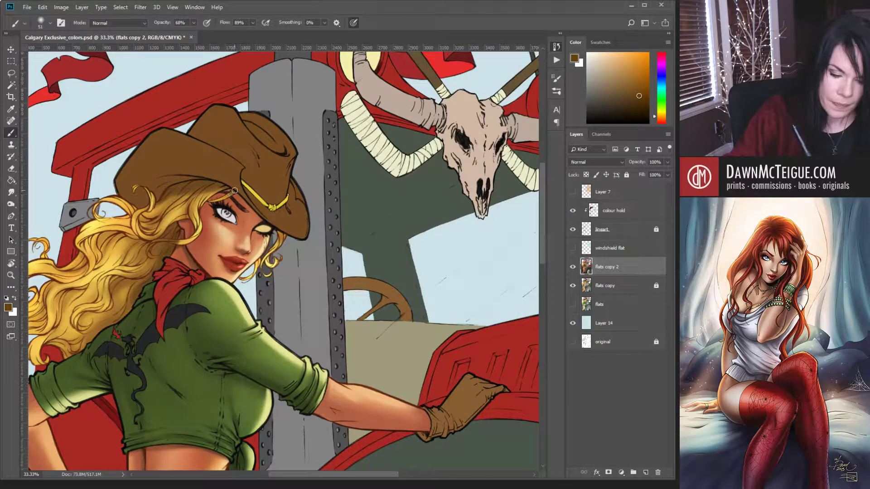
key(])
key(])
key(])
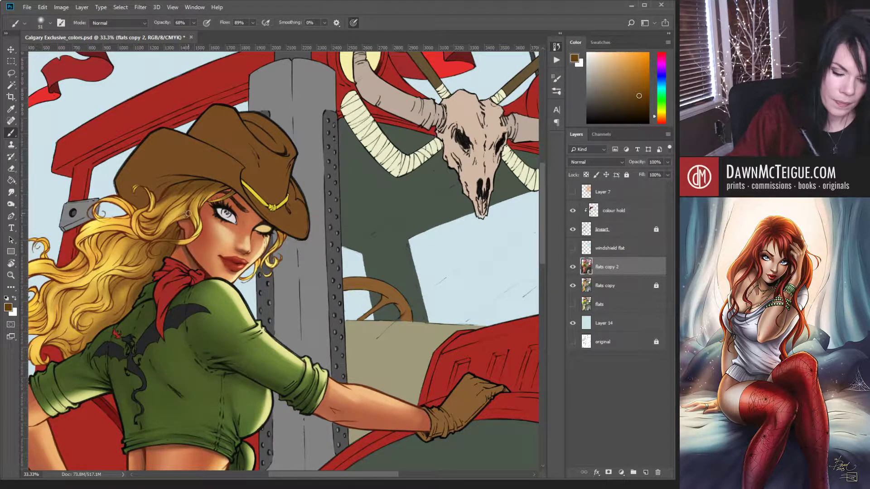
drag(185, 296, 324, 272)
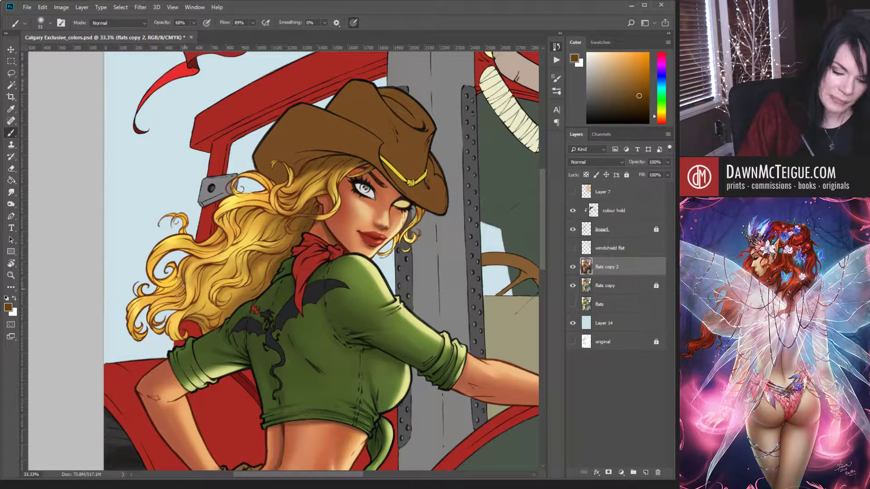
drag(182, 291, 191, 259)
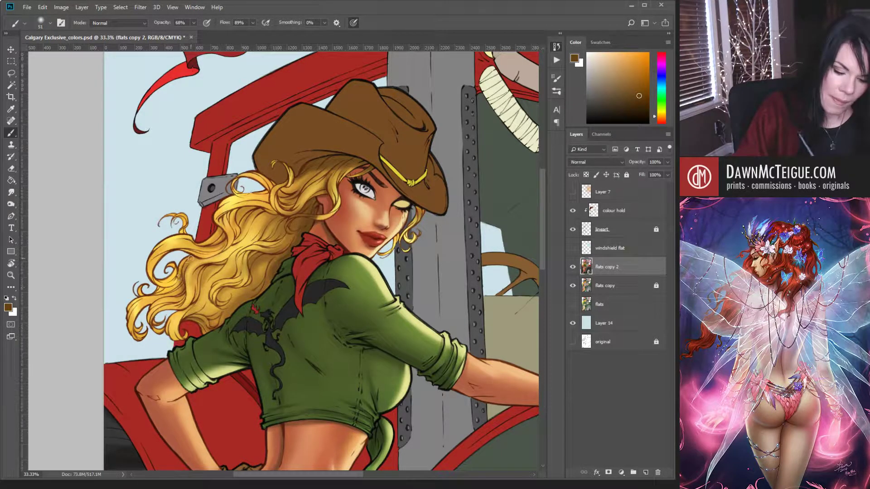
alt+click(359, 291)
alt+click(359, 291)
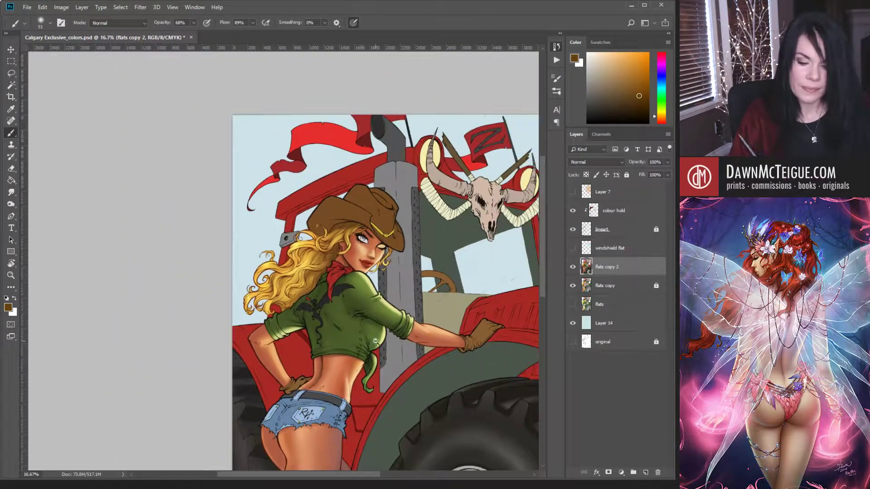
alt+click(373, 337)
drag(373, 337, 343, 364)
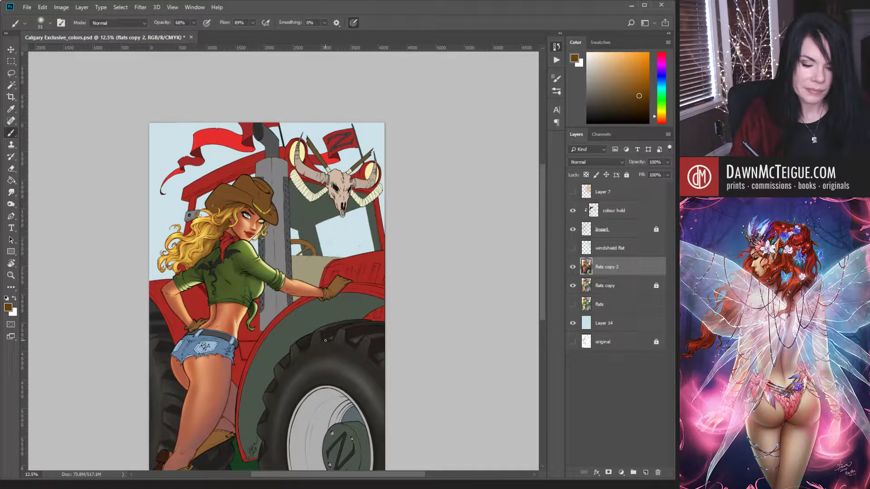
- Compare the artwork with and without the warm glow on Layer 7, leaving that layer hidden
click(573, 192)
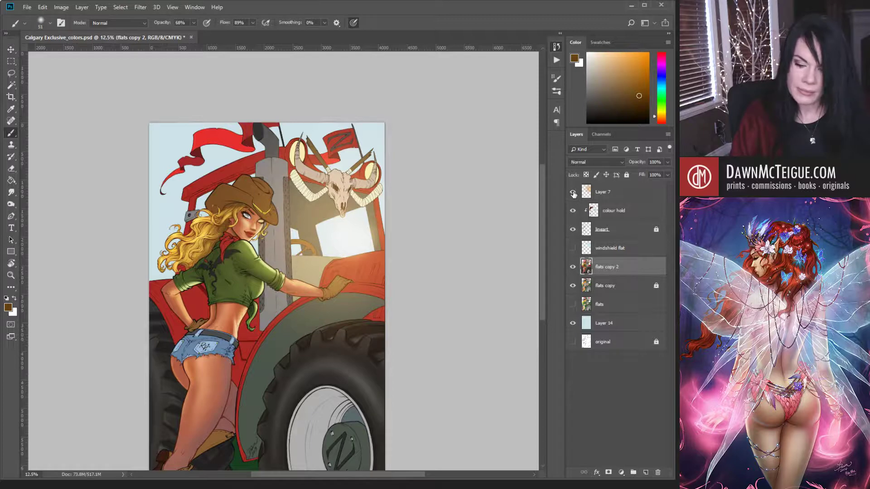
click(573, 192)
click(573, 193)
click(573, 192)
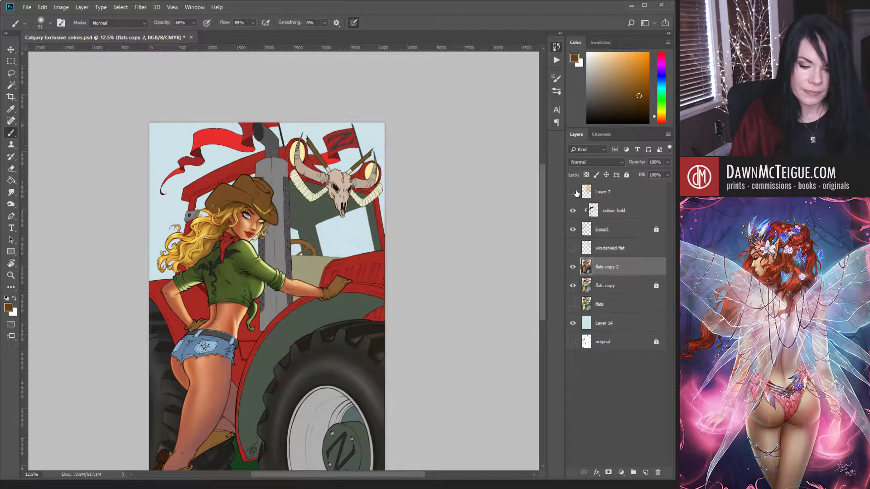
click(573, 192)
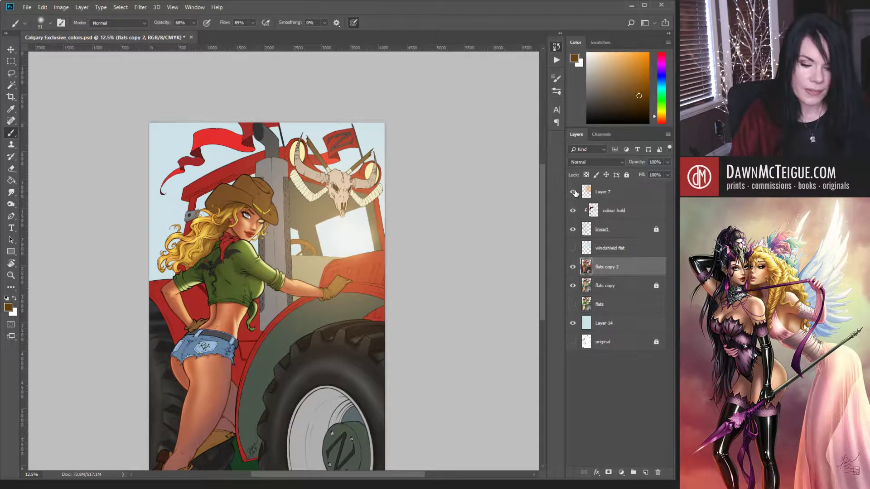
click(573, 192)
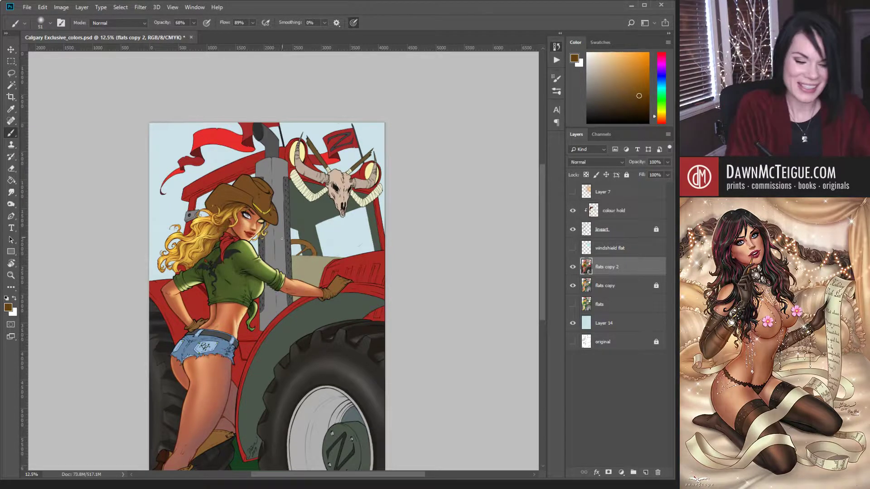
- Add dark brown shadow strokes among the locks of hair behind the neck at brush size 51
scroll(259, 259, up, 3)
mouse_move(240, 262)
mouse_down()
mouse_move(322, 334)
mouse_move(340, 375)
mouse_up()
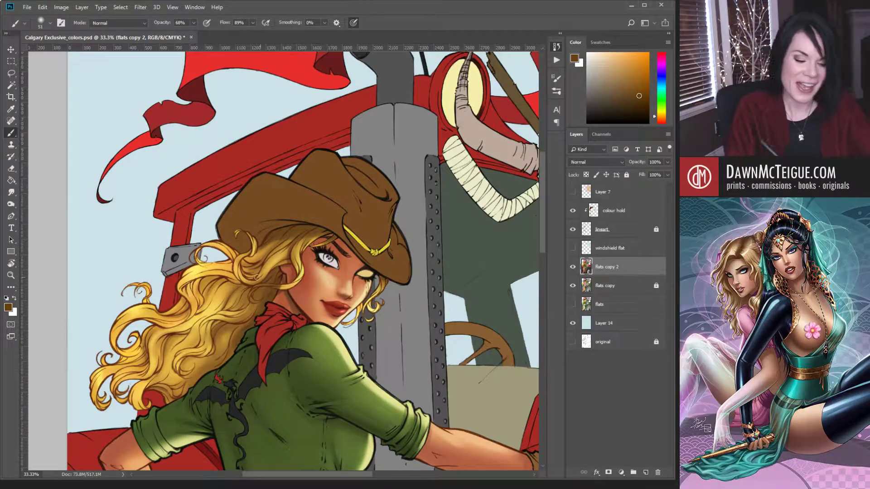
mouse_move(222, 280)
mouse_down()
mouse_move(189, 289)
mouse_move(205, 278)
mouse_move(182, 299)
mouse_up()
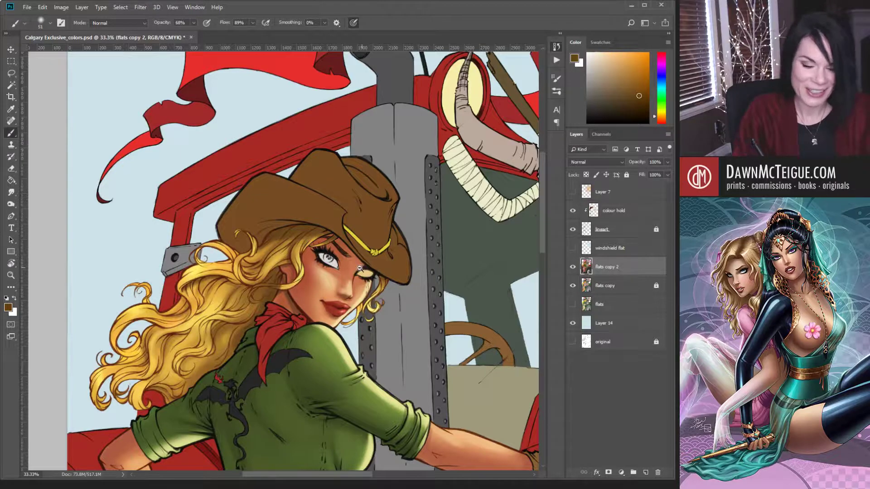
key(ctrl+minus)
key(ctrl+minus)
key(ctrl+minus)
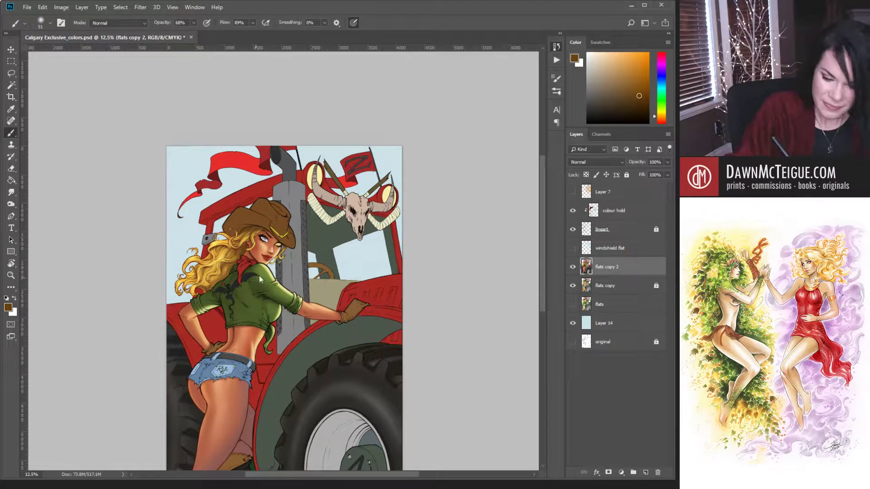
- Enlarge the brush to 130 and blend the hair with dark brown, sampled golden orange and light yellow tones
key(bracketright)
key(bracketright)
key(bracketright)
key(bracketright)
key(bracketright)
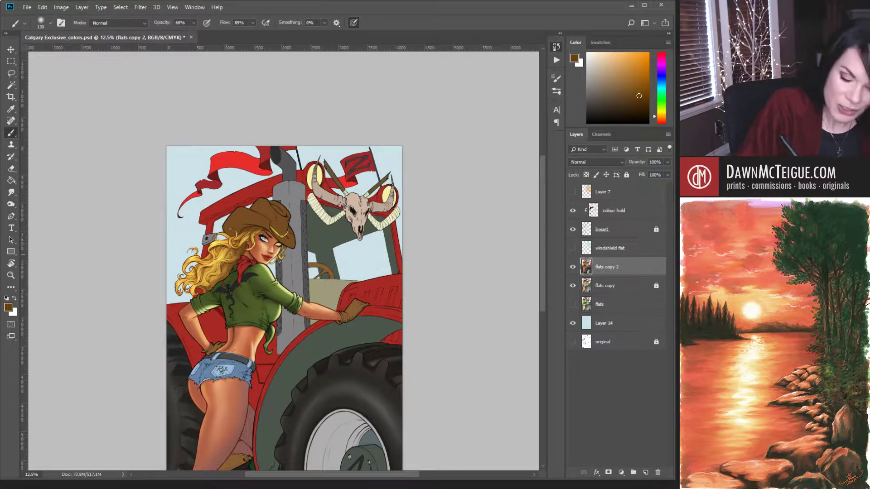
alt+click(226, 257)
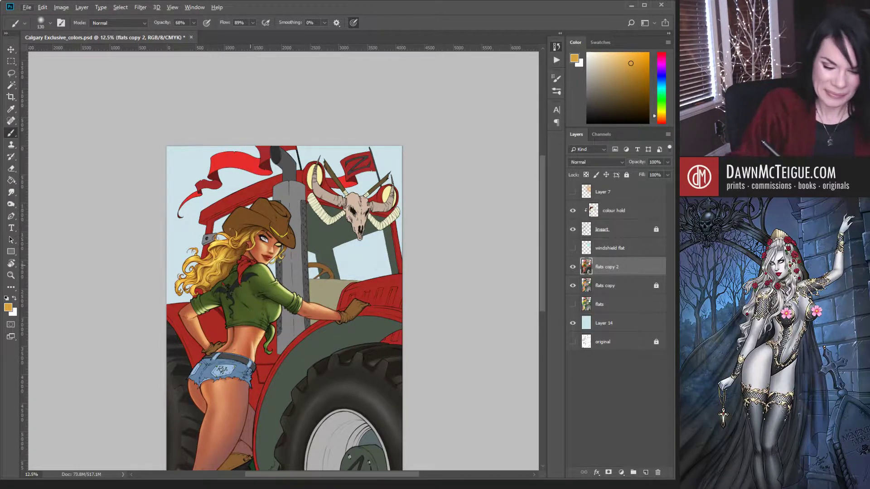
alt+click(214, 244)
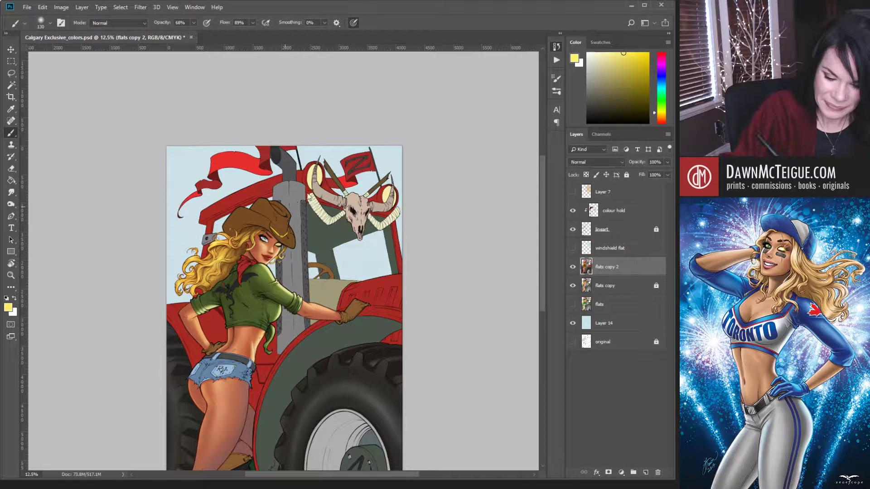
- Reduce the brush size to 31 and paint fine highlights on the locks beside the face with yellow sampled from the hair
key(bracketleft)
key(bracketleft)
key(bracketleft)
key(bracketleft)
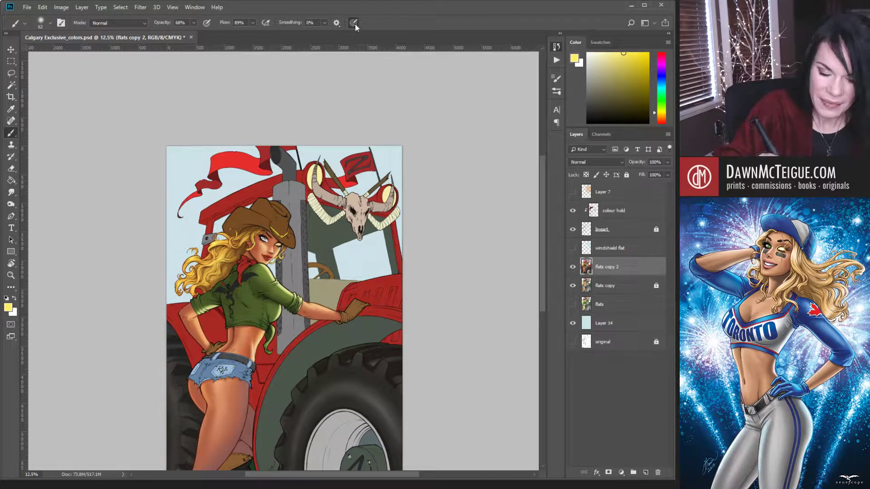
ctrl+click(319, 216)
drag(273, 290, 382, 257)
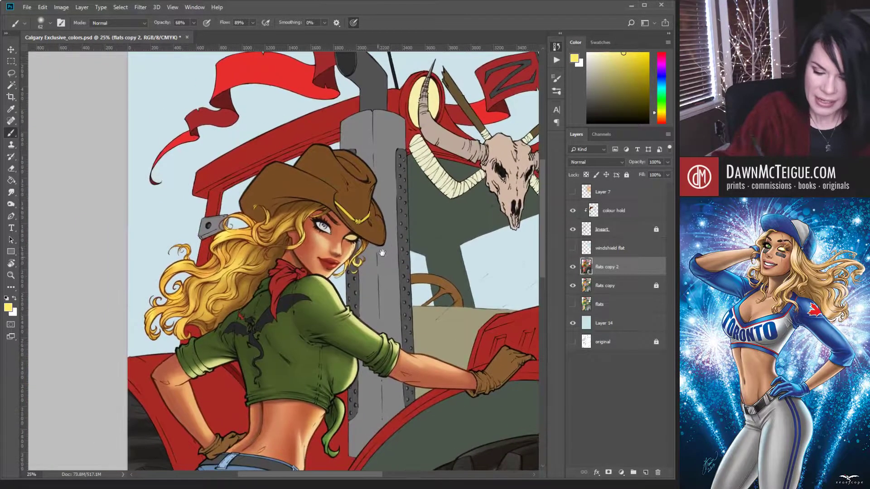
alt+click(308, 236)
alt+click(305, 236)
alt+click(301, 248)
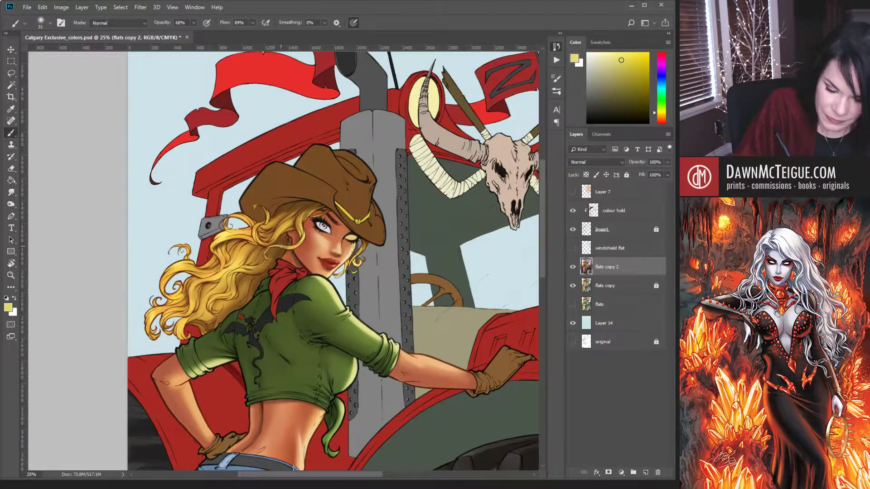
- Sample a golden hair tone, shift it to a brighter yellow-orange and raise the brush opacity to 99%
alt+click(303, 218)
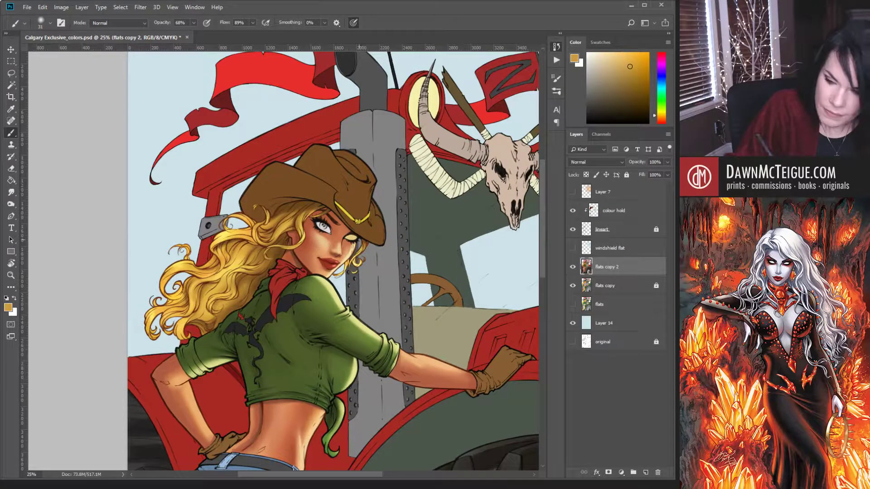
click(637, 56)
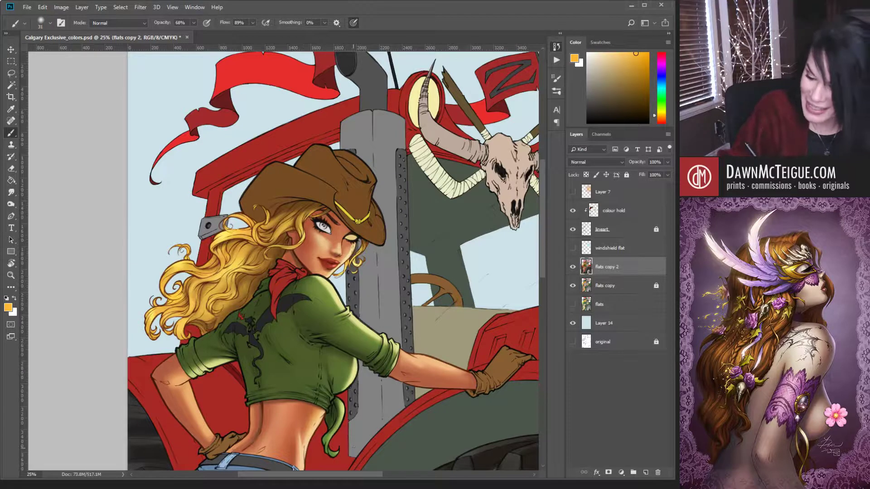
click(193, 23)
drag(198, 29, 208, 30)
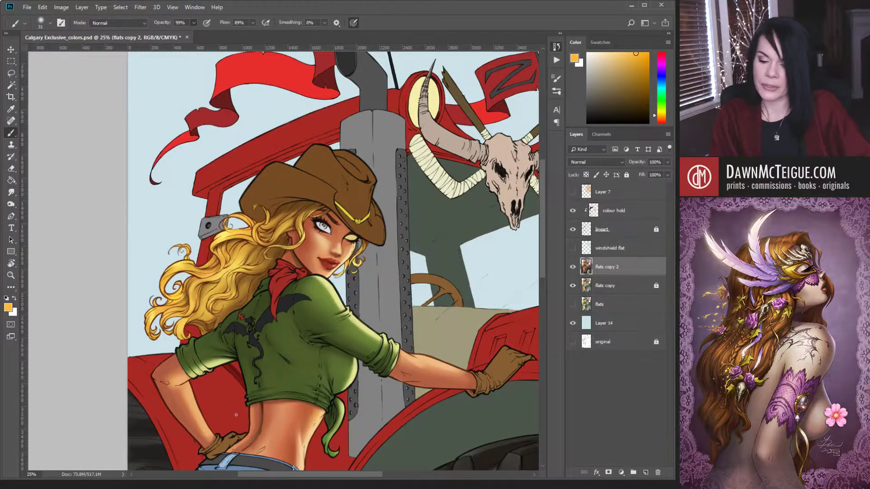
- Hide the flats copy 2 layer to compare the whole illustration with its flat colours, and show the layer again
click(573, 267)
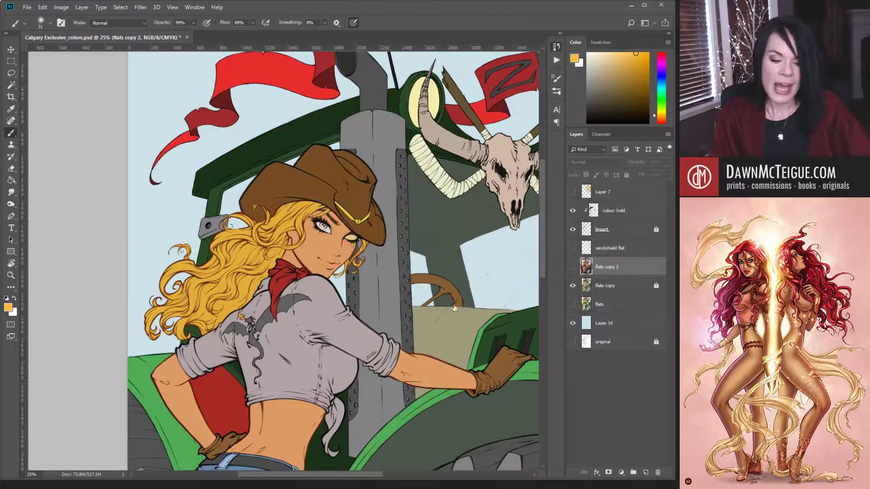
alt+click(384, 286)
alt+click(385, 286)
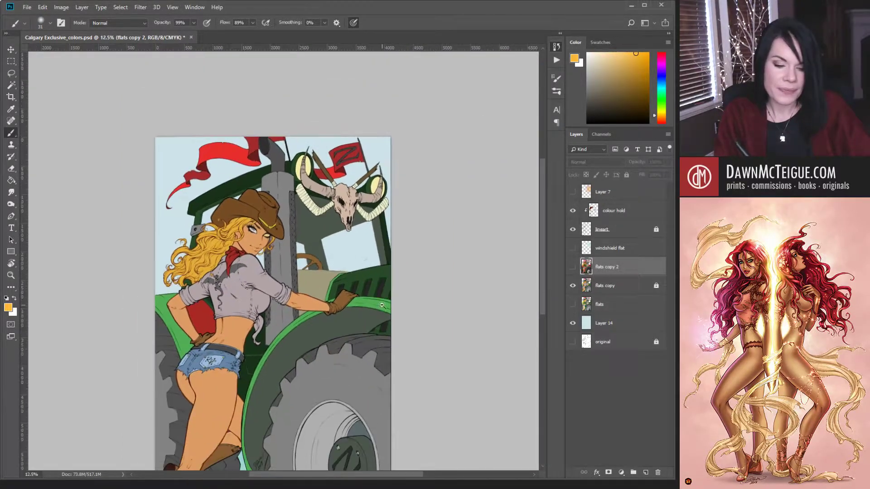
drag(314, 281, 347, 236)
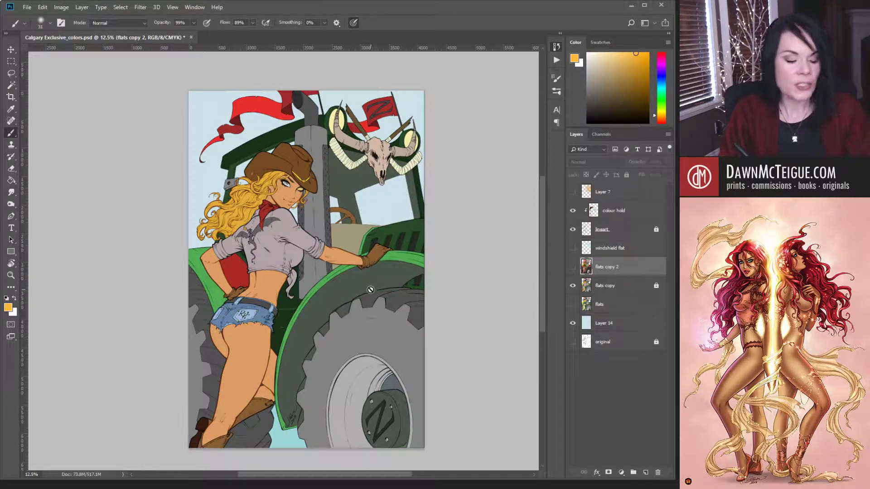
click(572, 267)
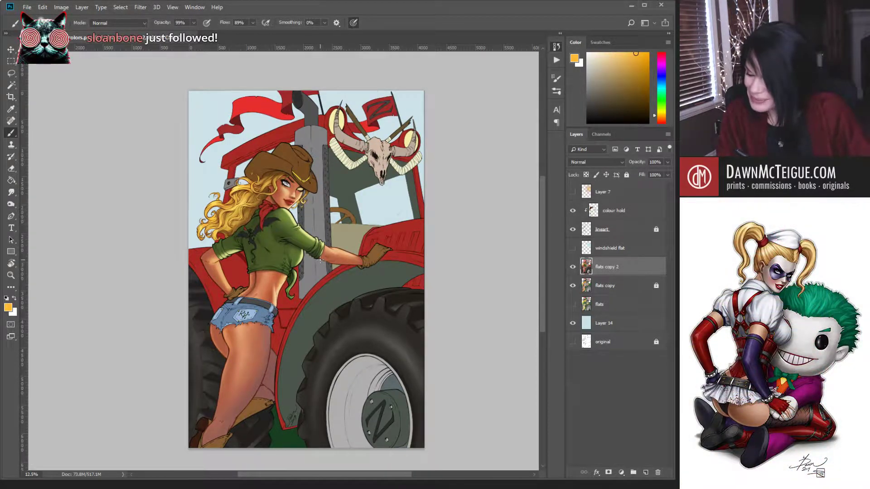
- Shade the hair under the hat brim and beside the face with brown and golden-brown tones sampled from the hair
scroll(347, 240, up, 3)
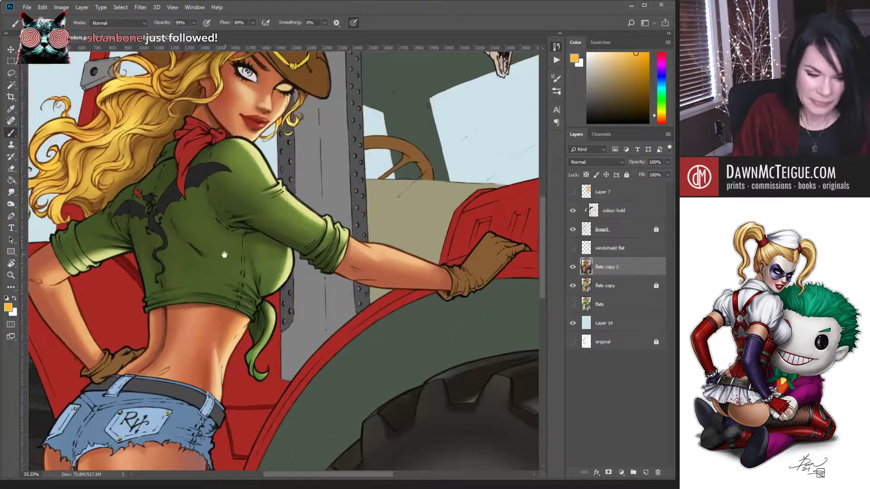
mouse_move(202, 368)
mouse_down()
mouse_move(317, 390)
mouse_move(363, 380)
mouse_up()
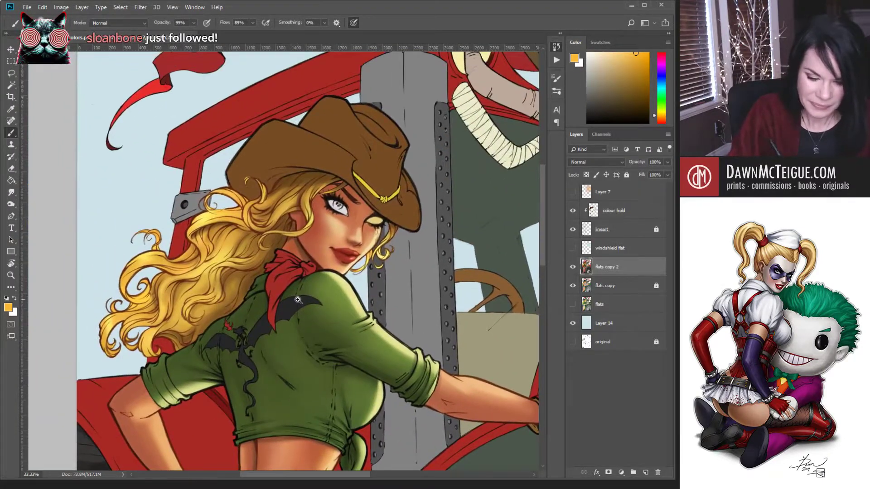
scroll(408, 263, up, 1)
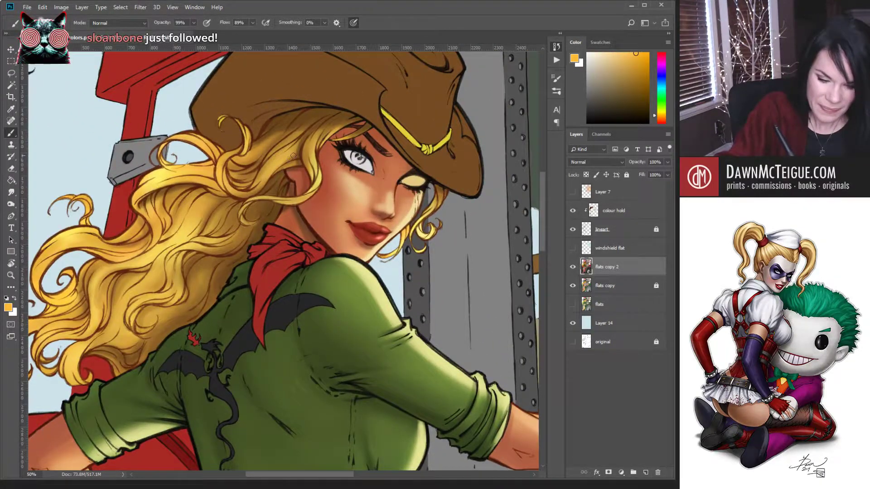
alt+click(281, 129)
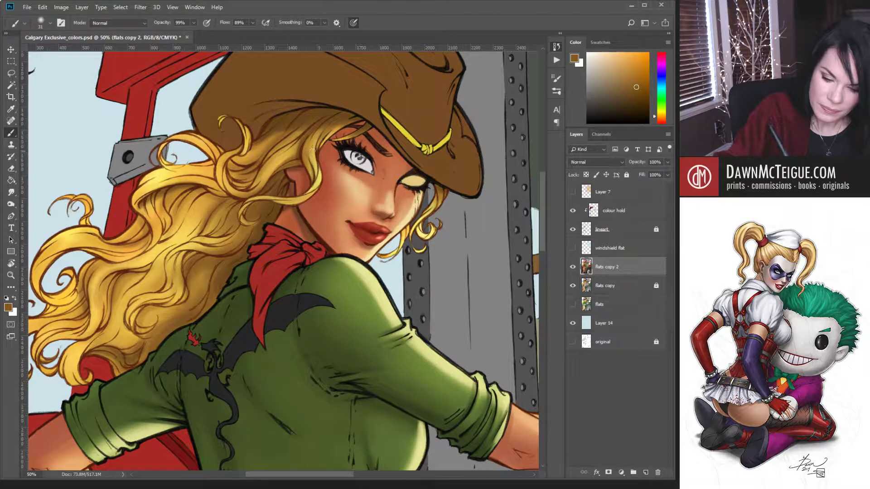
alt+click(312, 178)
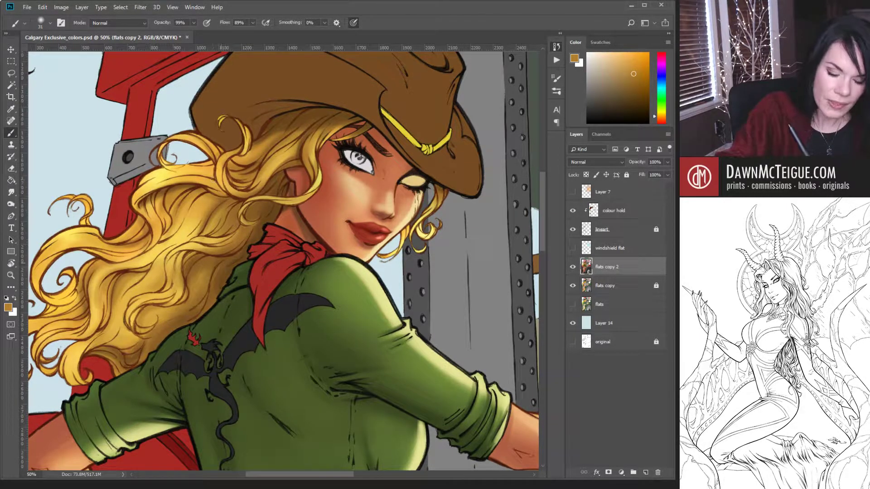
- Paint fine strands in the upper locks behind the ear with light golden and dark brown tones sampled from the hair
drag(213, 237, 322, 318)
alt+click(303, 262)
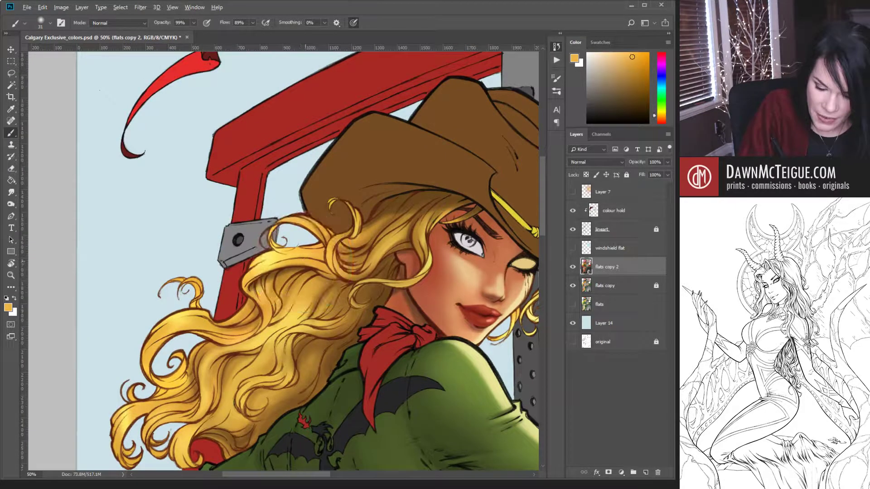
drag(287, 265, 320, 268)
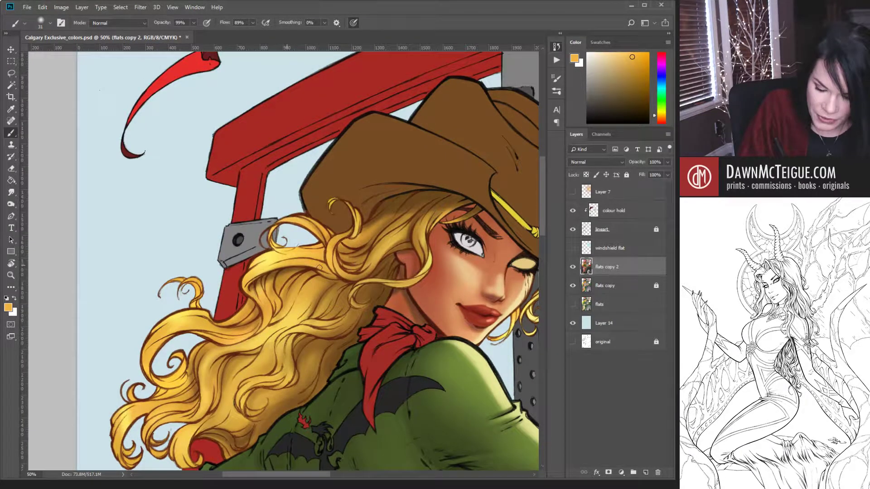
alt+click(288, 270)
drag(261, 281, 257, 299)
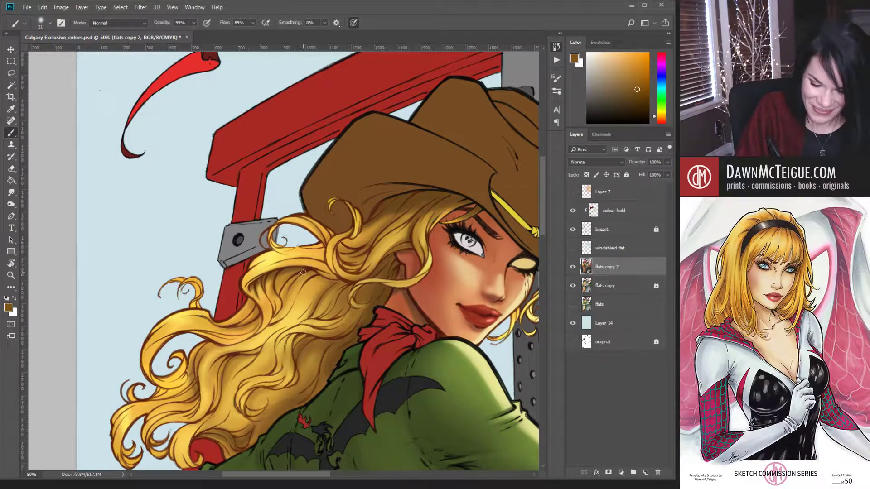
- Blend the middle locks of the flowing hair with sampled golden-brown tones and brighten them with light yellow strokes
alt+click(348, 284)
alt+click(335, 324)
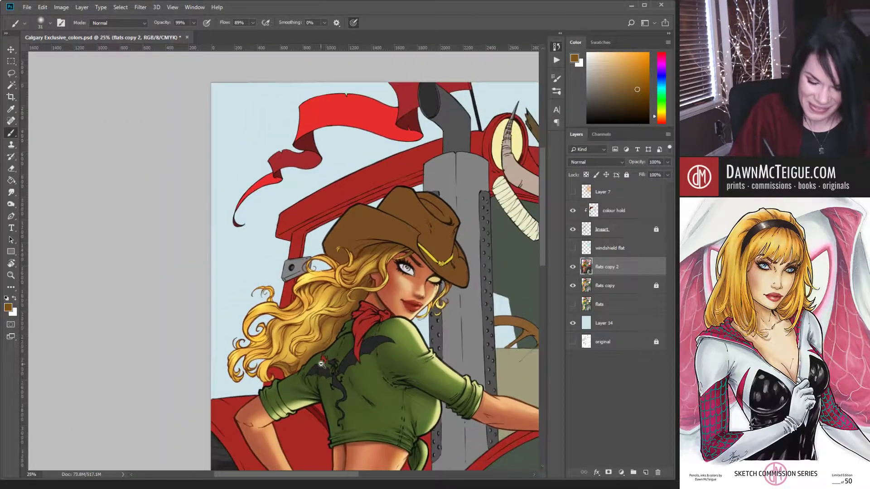
ctrl+click(313, 349)
ctrl+click(290, 318)
ctrl+click(267, 295)
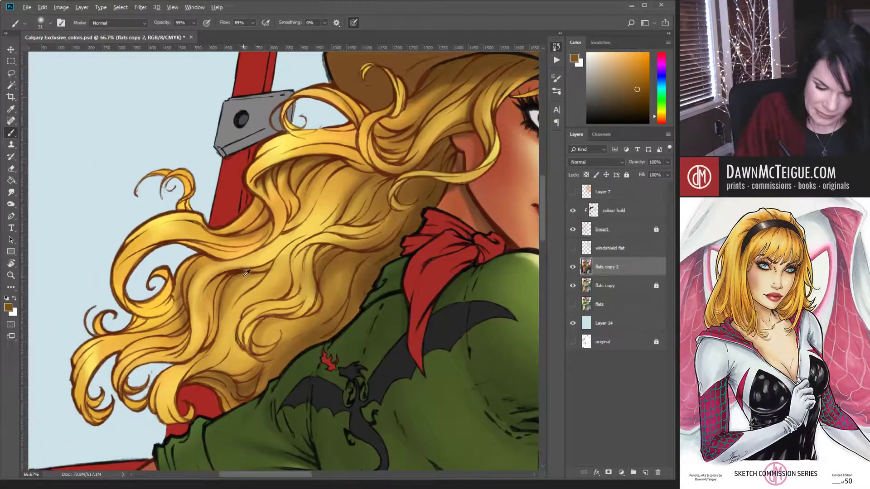
alt+click(245, 275)
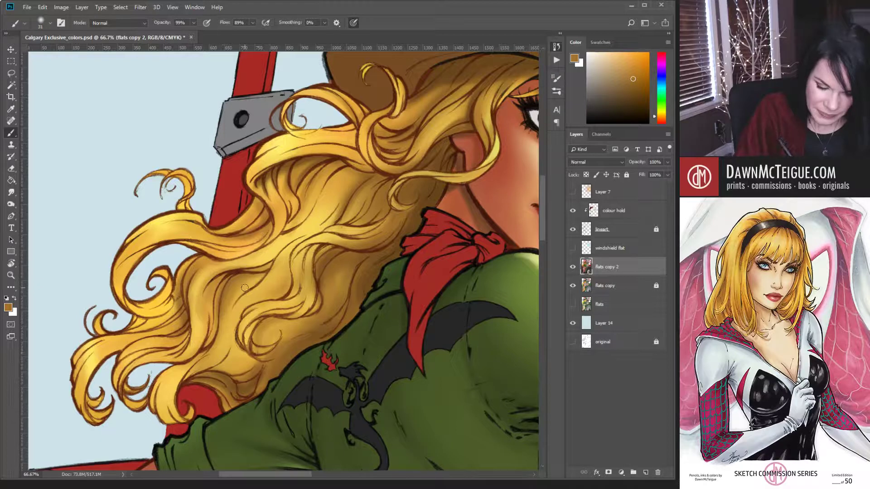
alt+click(223, 313)
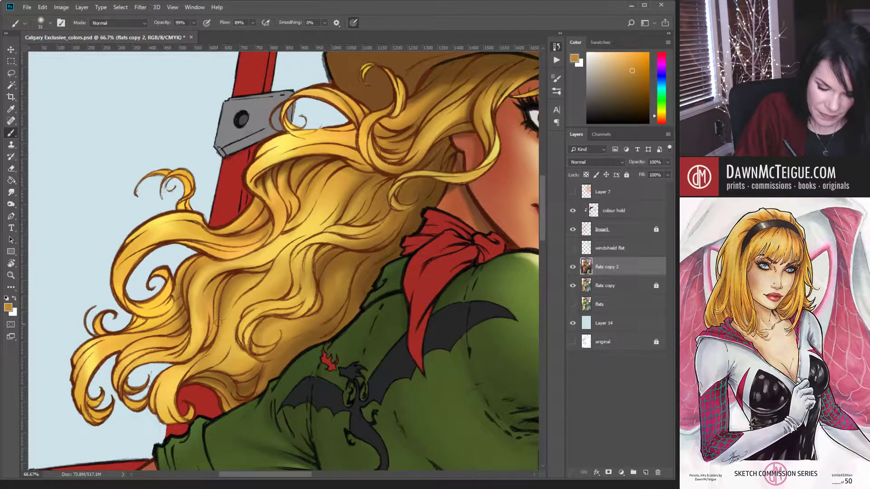
alt+click(206, 294)
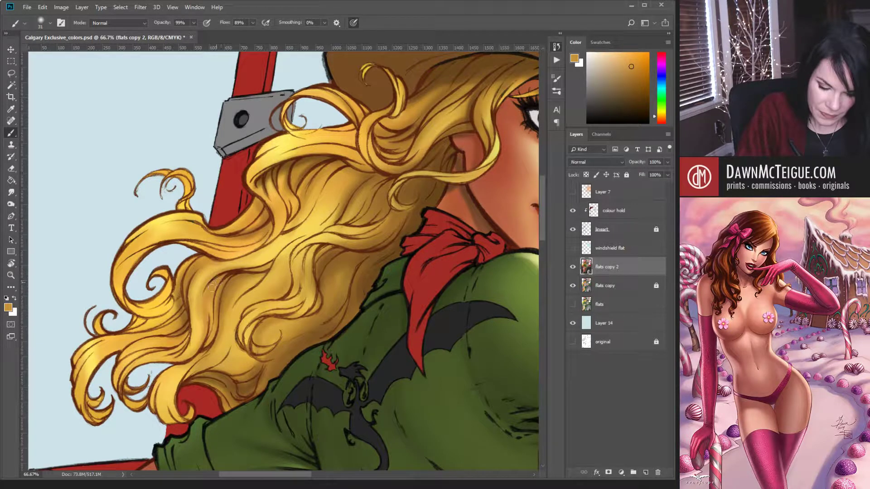
alt+click(201, 332)
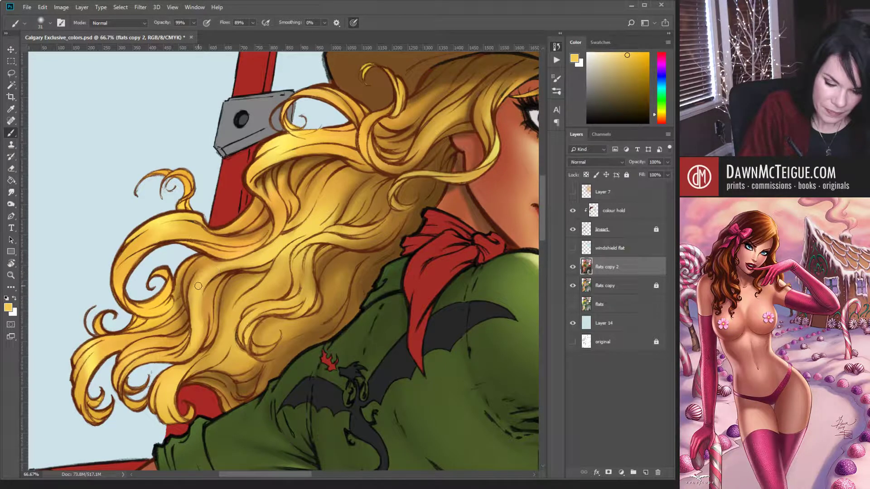
drag(204, 282, 240, 265)
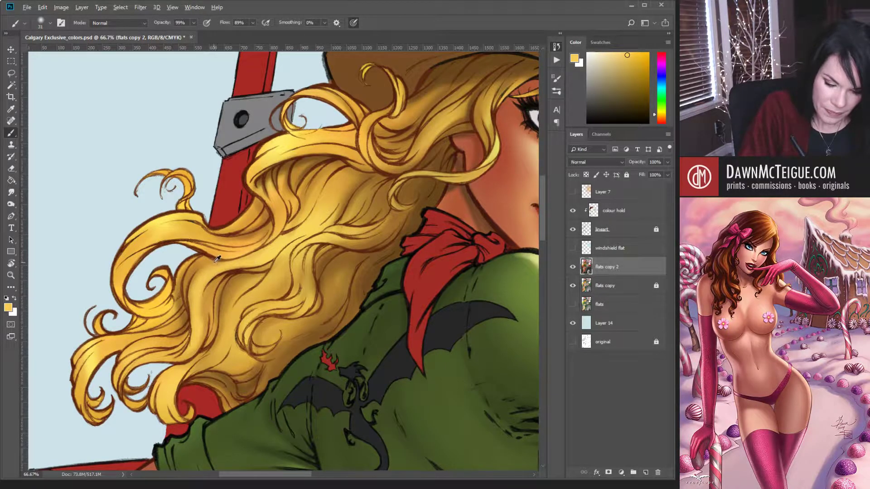
- Add sampled golden-orange strokes to the middle and lower locks, and undo the last stroke on the lower curls
alt+click(202, 271)
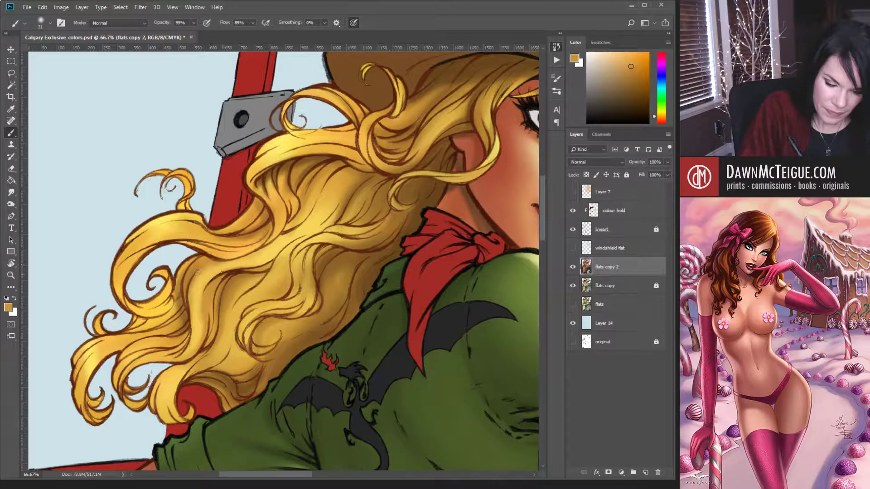
drag(239, 261, 208, 268)
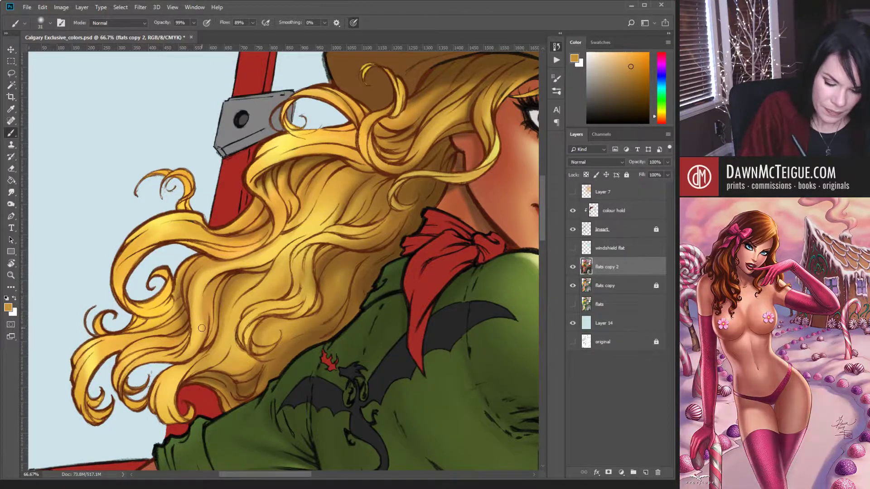
alt+click(179, 340)
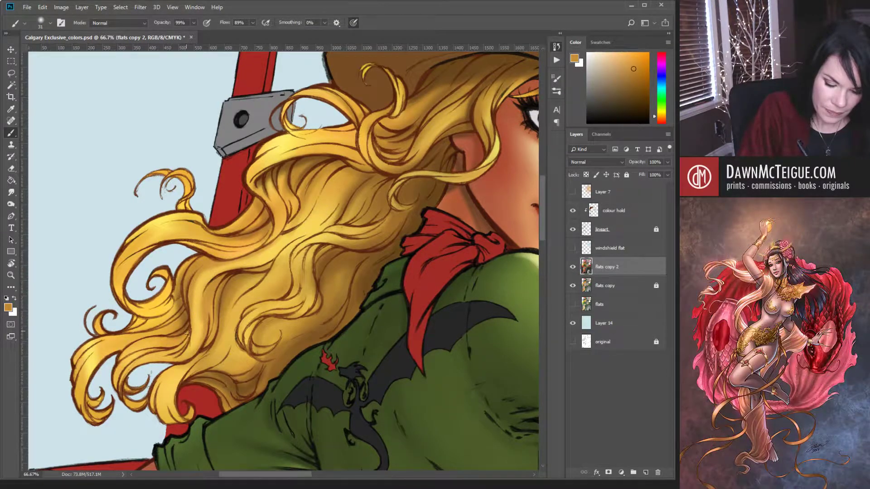
drag(176, 345, 131, 354)
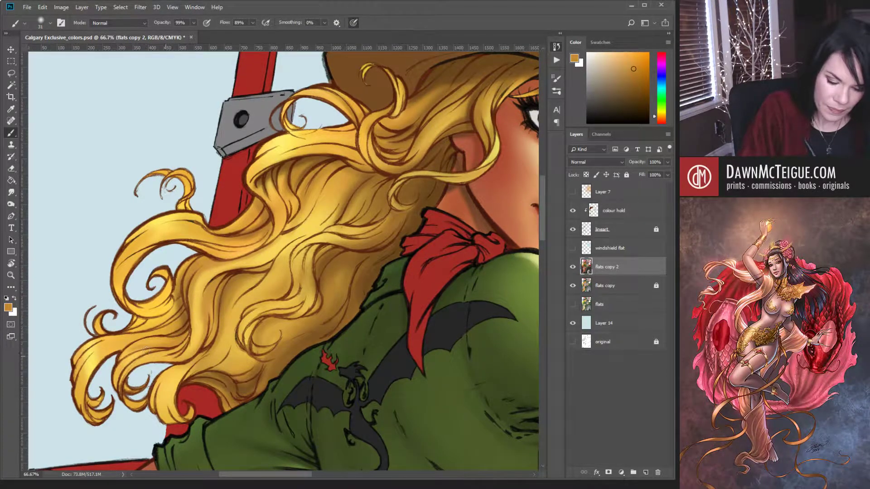
key(ctrl+z)
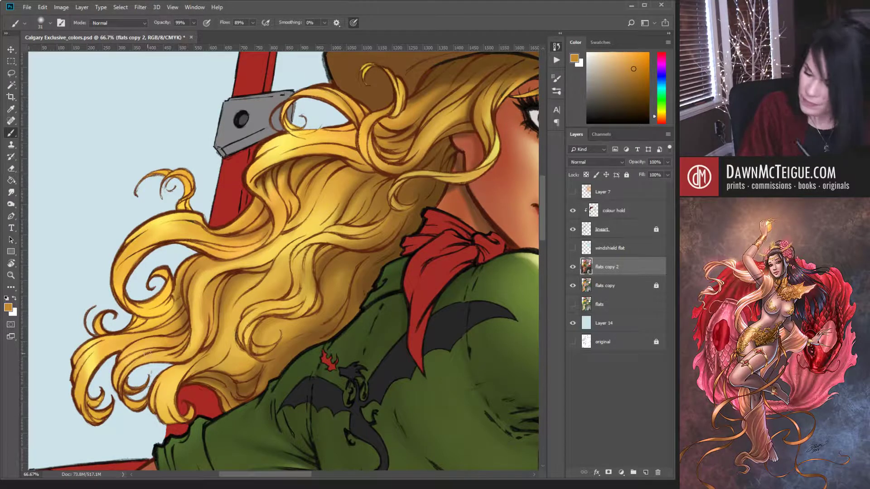
- Warm the lock crossing in front of the red tractor post with orange-gold tones sampled from the hair
drag(259, 323, 330, 314)
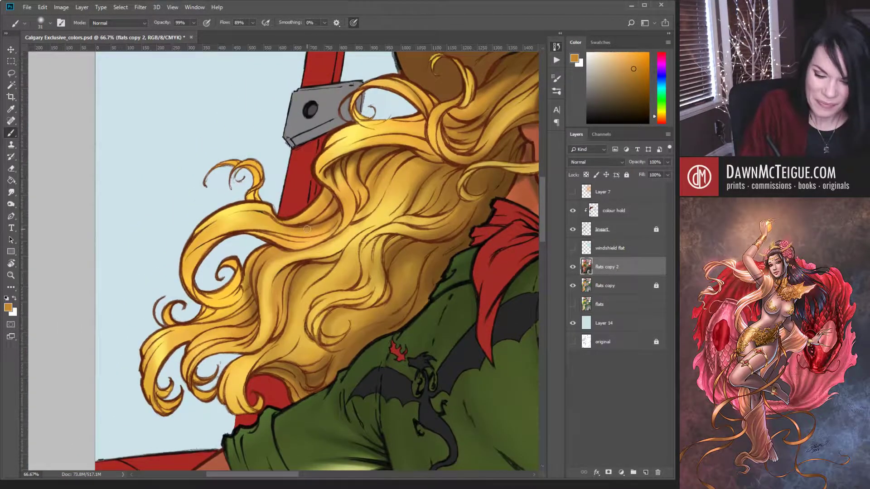
alt+click(330, 225)
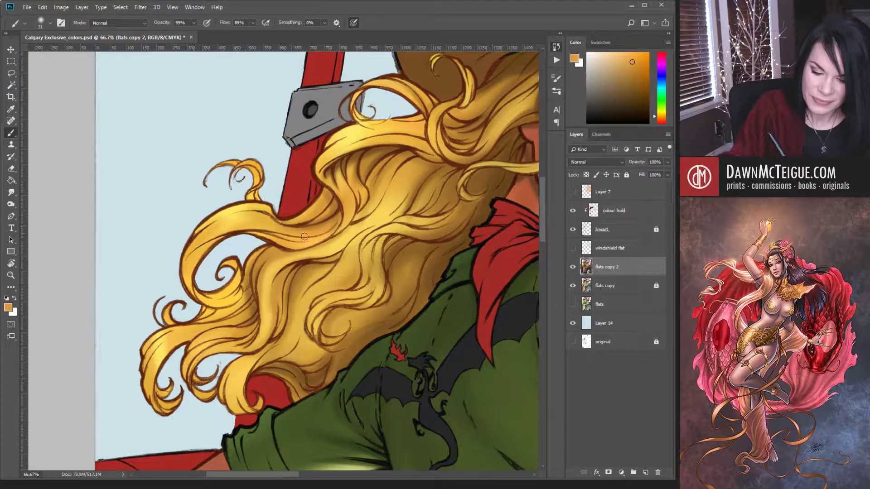
alt+click(332, 206)
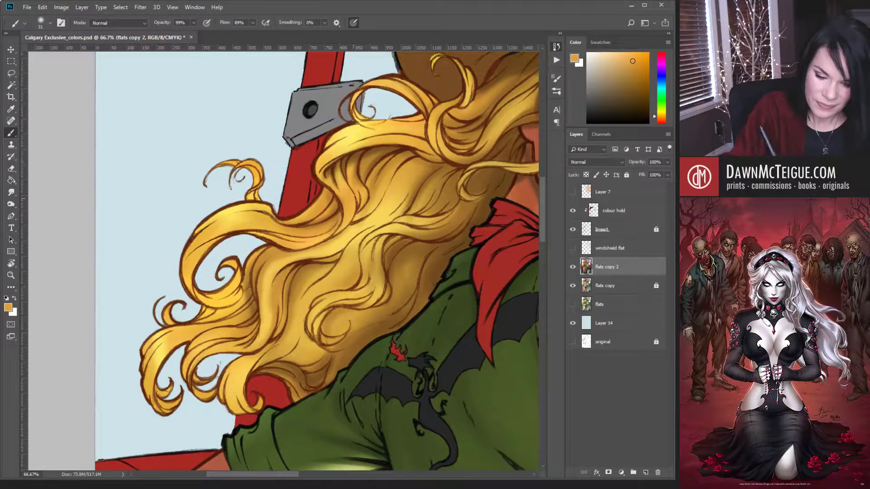
- Paint dark brown shadows beneath the large upper lock and blend the strands below it with sampled golden-orange tones
alt+click(360, 152)
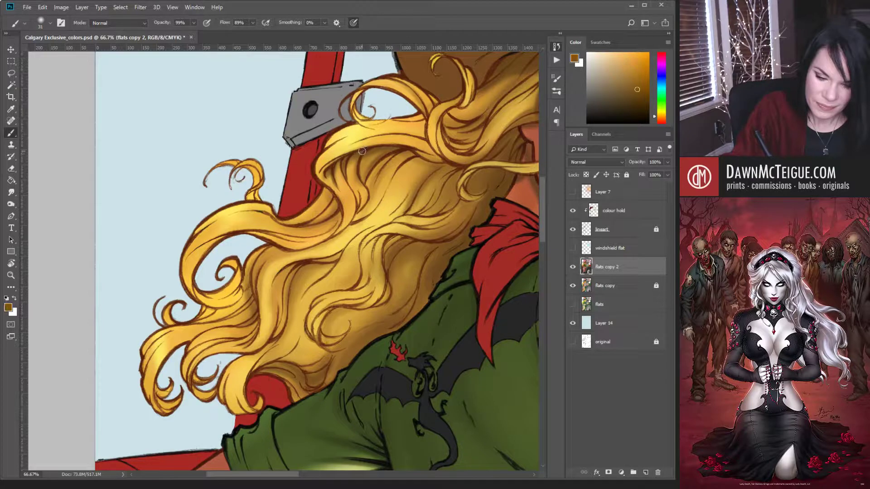
mouse_move(357, 154)
mouse_down()
mouse_move(348, 185)
mouse_move(361, 181)
mouse_up()
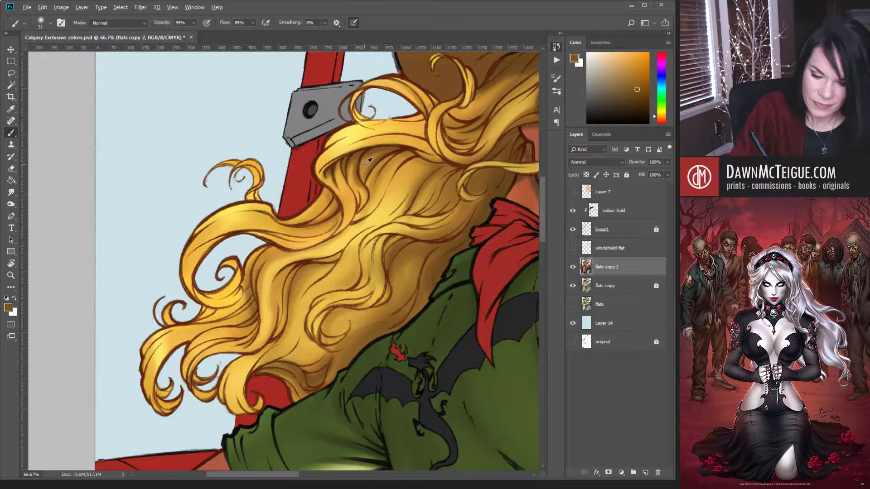
alt+click(368, 161)
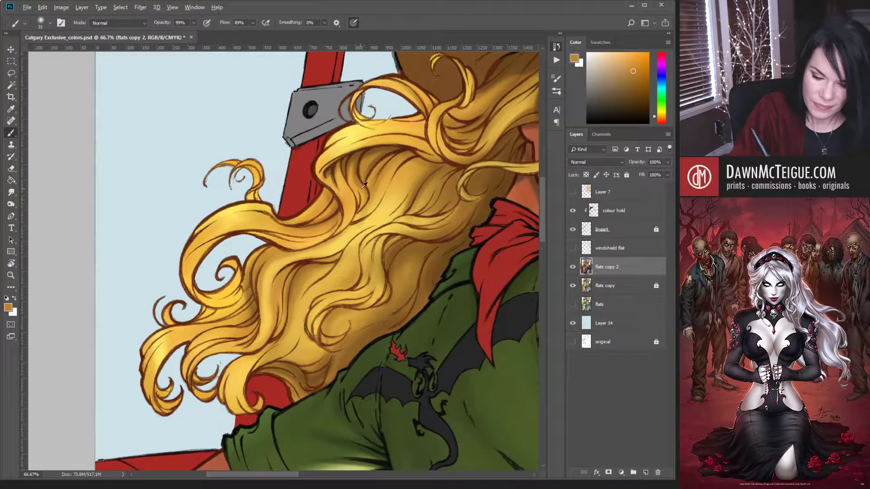
alt+click(363, 186)
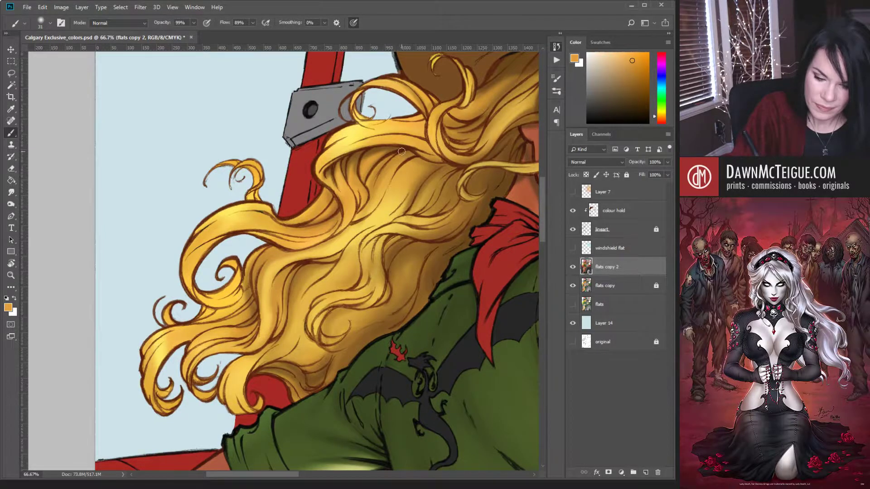
alt+click(388, 148)
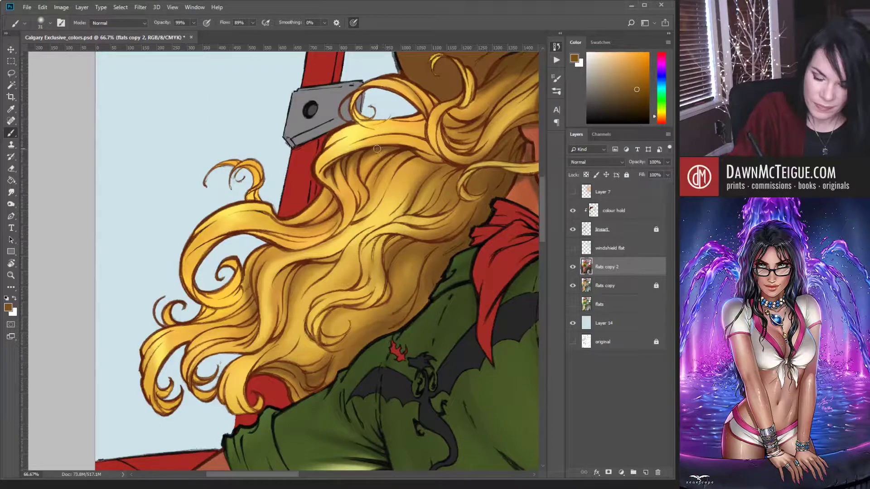
- Examine the shaded hair against the whole cowgirl and tractor illustration
ctrl+alt+click(347, 254)
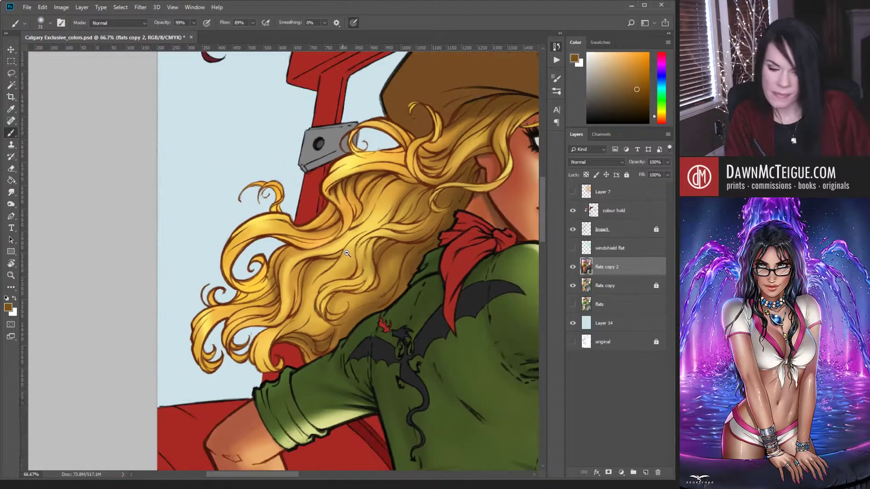
ctrl+alt+click(347, 253)
ctrl+alt+click(349, 259)
ctrl+alt+click(354, 272)
ctrl+alt+click(360, 291)
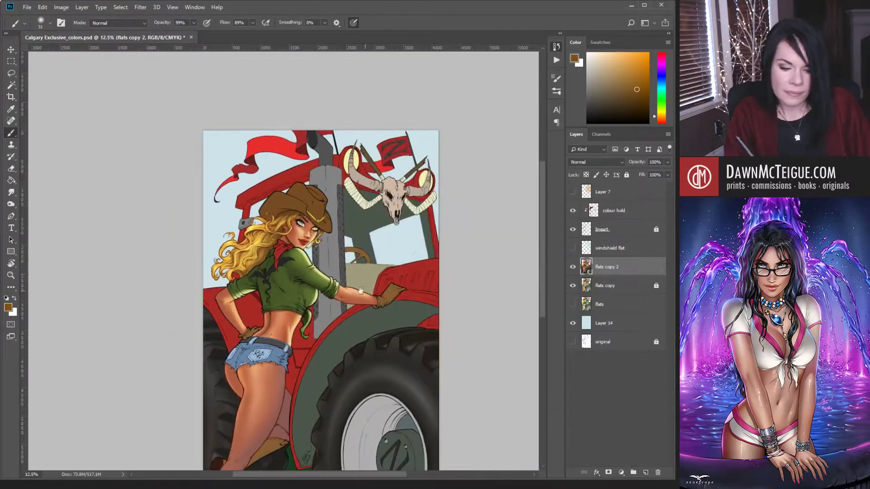
drag(360, 291, 396, 284)
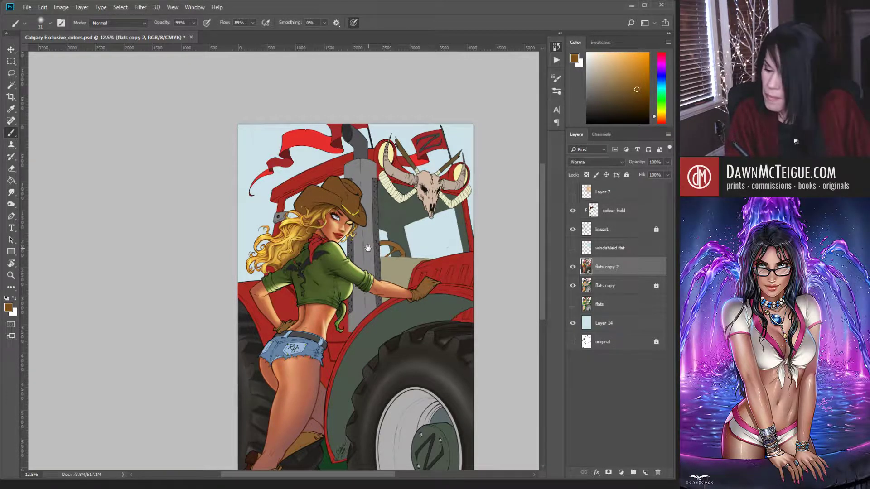
- Paint pale cream highlights along the upper locks of hair with a slightly enlarged brush
drag(337, 239, 413, 313)
ctrl+click(340, 239)
ctrl+click(340, 240)
ctrl+click(340, 240)
ctrl+click(340, 239)
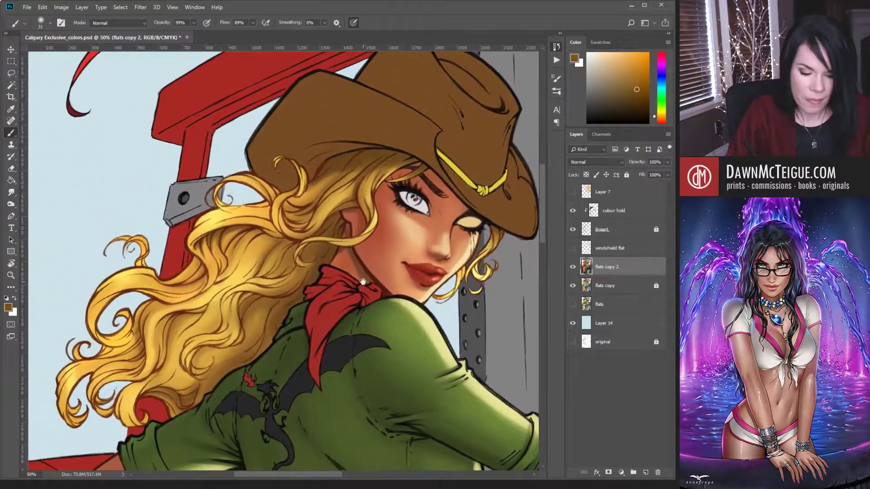
ctrl+alt+click(360, 285)
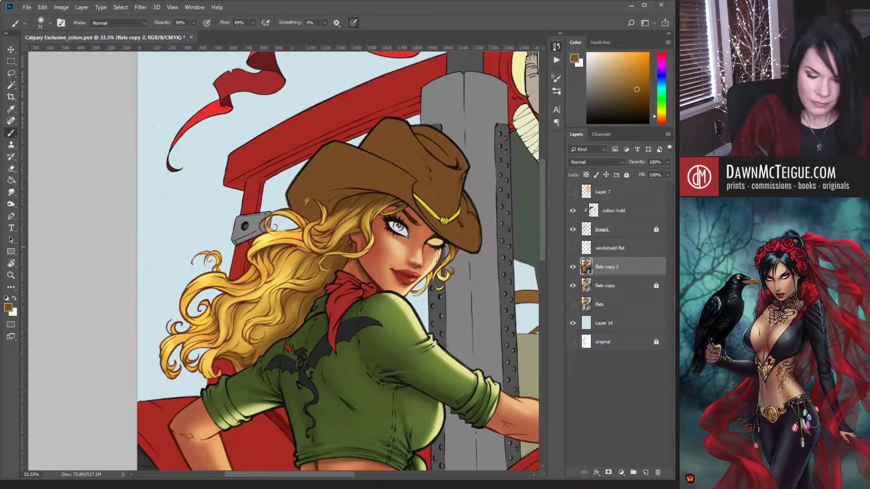
alt+click(269, 233)
drag(623, 54, 594, 53)
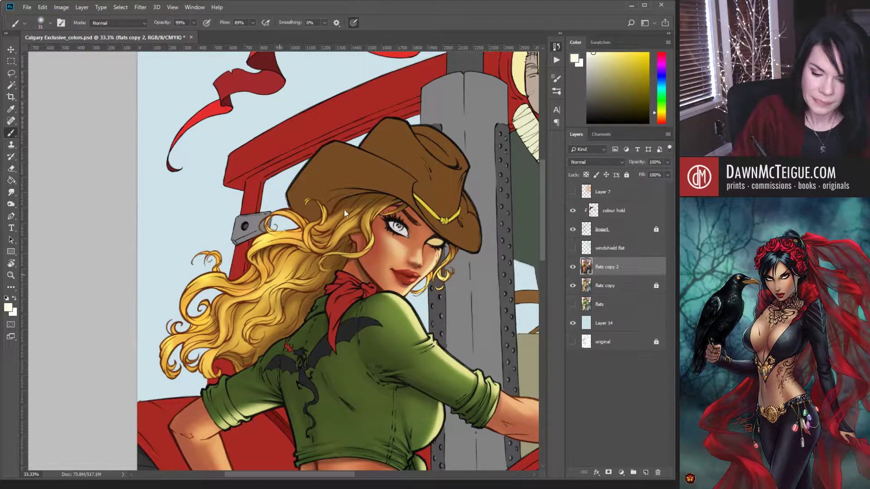
key(bracketright)
key(bracketright)
key(bracketright)
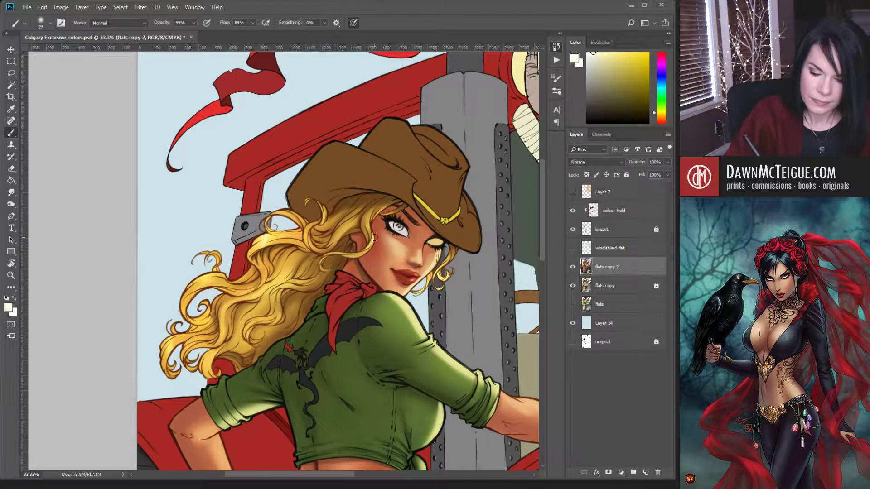
- Add a broader, softer cream glow over the lit parts of the hair with a larger brush, without pressure-controlled size
drag(429, 270, 378, 202)
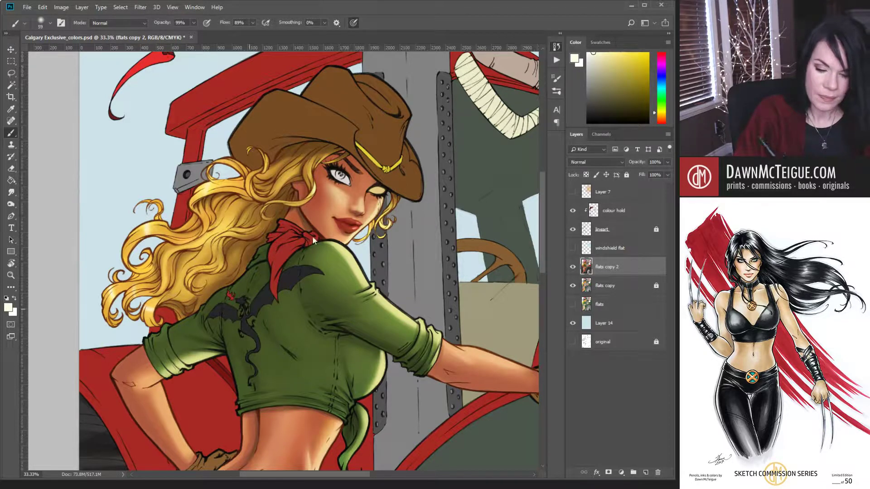
key(bracketright)
key(bracketright)
key(bracketright)
key(bracketright)
key(bracketright)
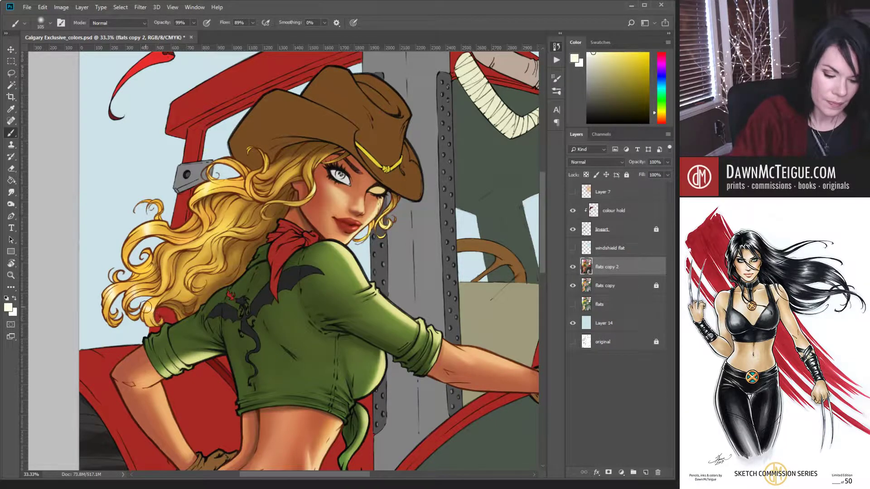
- Paint fine cream highlights on individual hair strands with a 34 px brush whose size follows pen pressure
alt+click(364, 282)
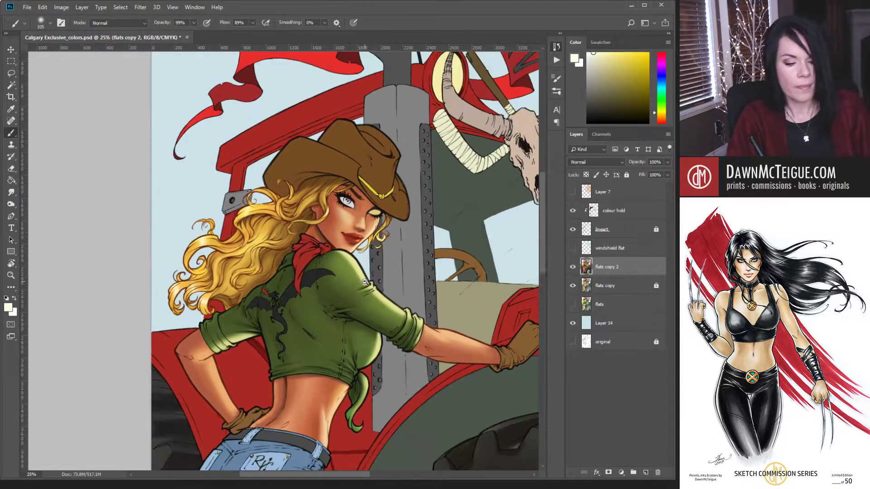
alt+click(365, 282)
alt+click(364, 282)
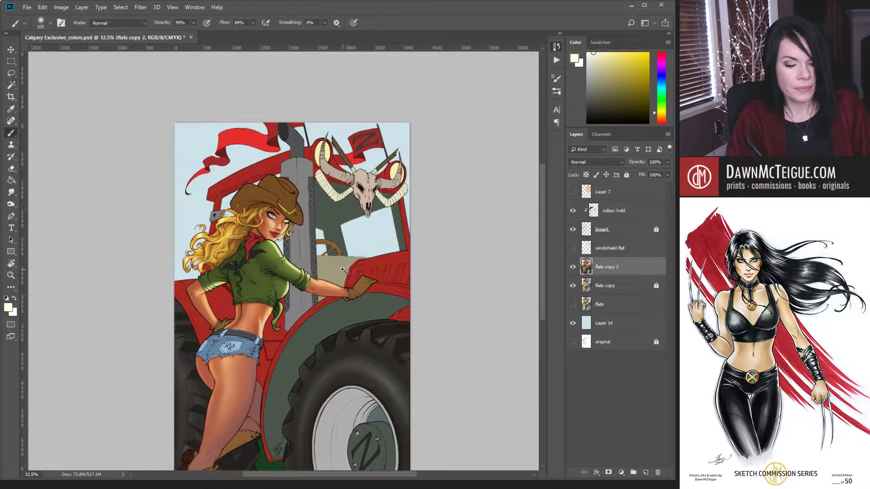
ctrl+click(343, 270)
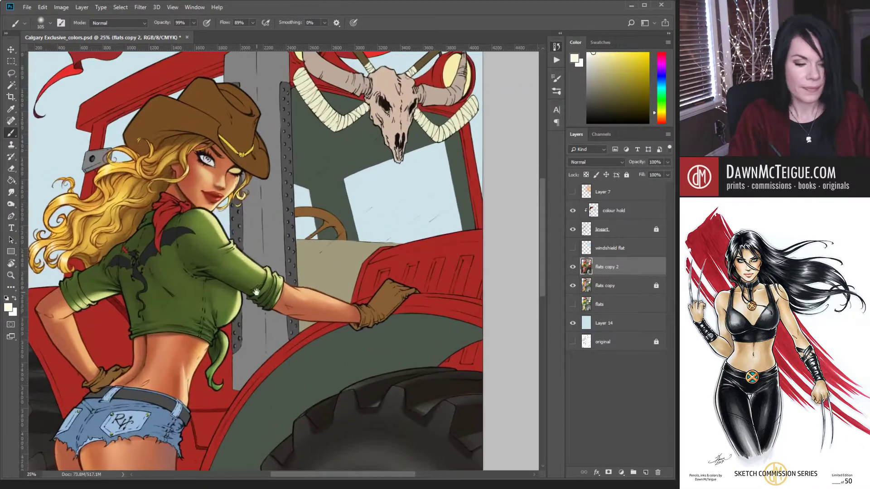
drag(143, 246, 334, 343)
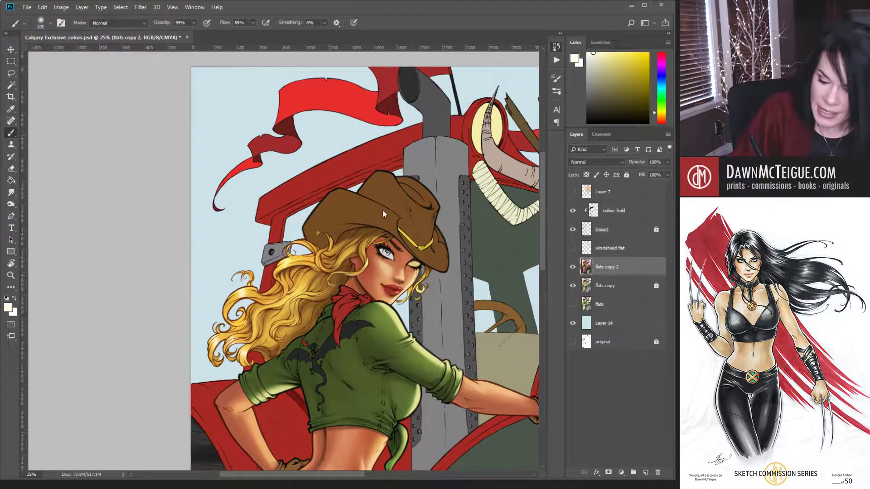
alt+click(401, 315)
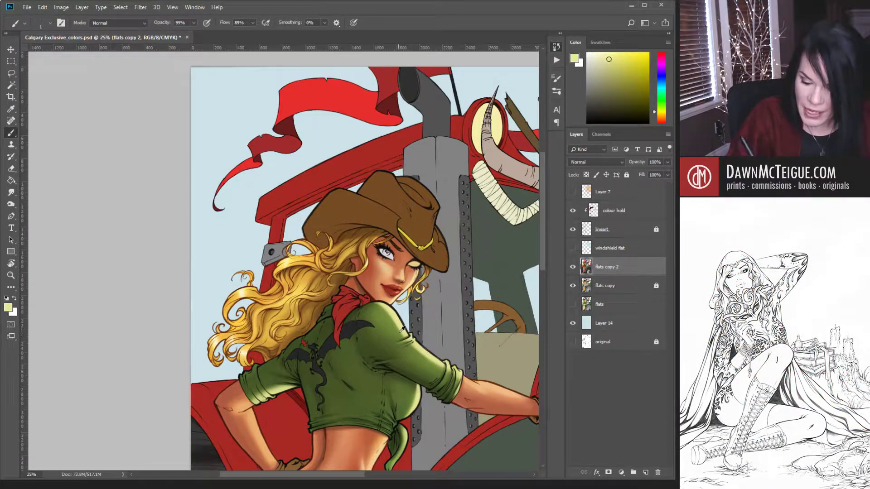
alt+click(416, 276)
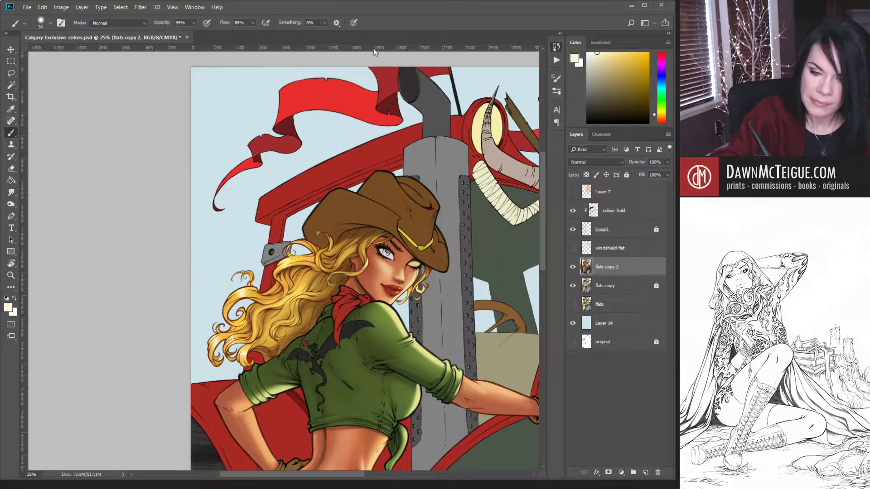
click(353, 23)
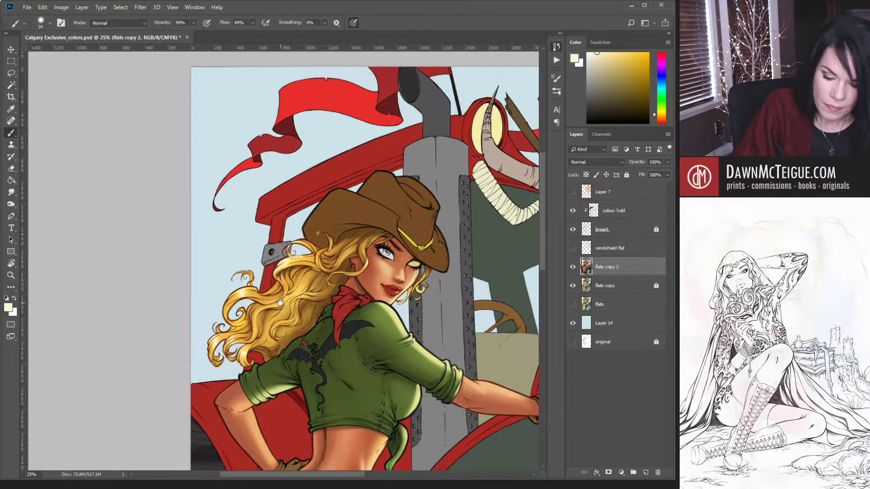
drag(281, 253, 348, 283)
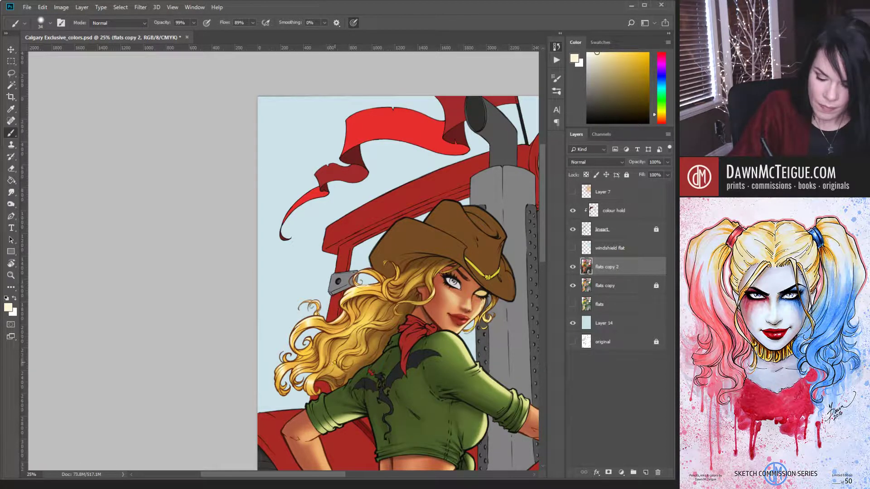
scroll(336, 318, down, 3)
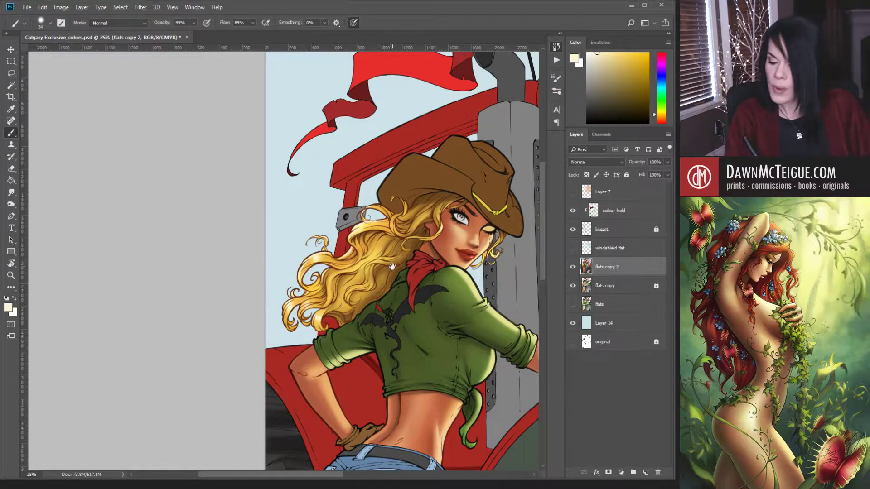
drag(460, 314, 324, 289)
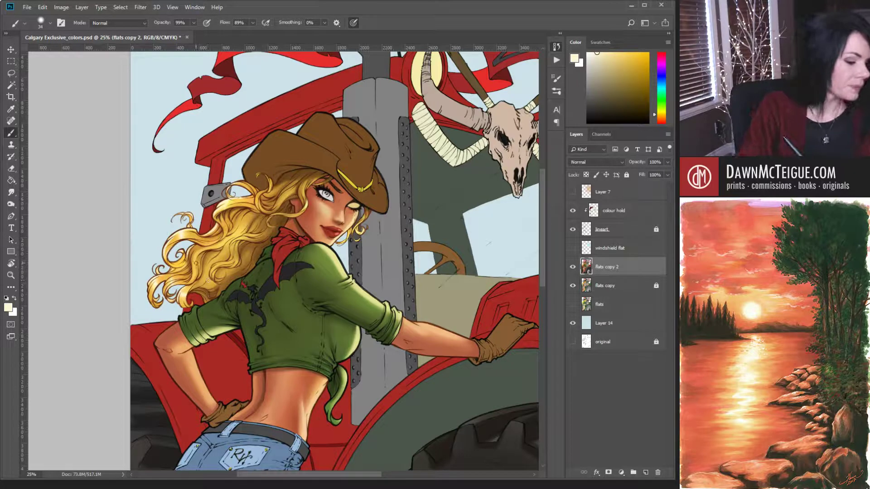
- Sample bright yellow from the hair and glaze the locks with a soft brush enlarged to 243 px
alt+click(236, 199)
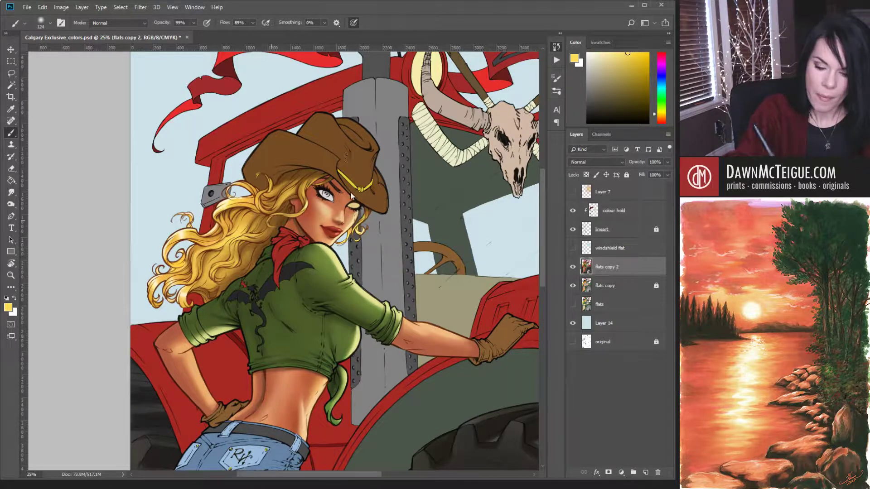
key(bracketright)
key(bracketright)
key(bracketright)
key(bracketright)
key(bracketright)
key(bracketright)
key(bracketright)
key(bracketright)
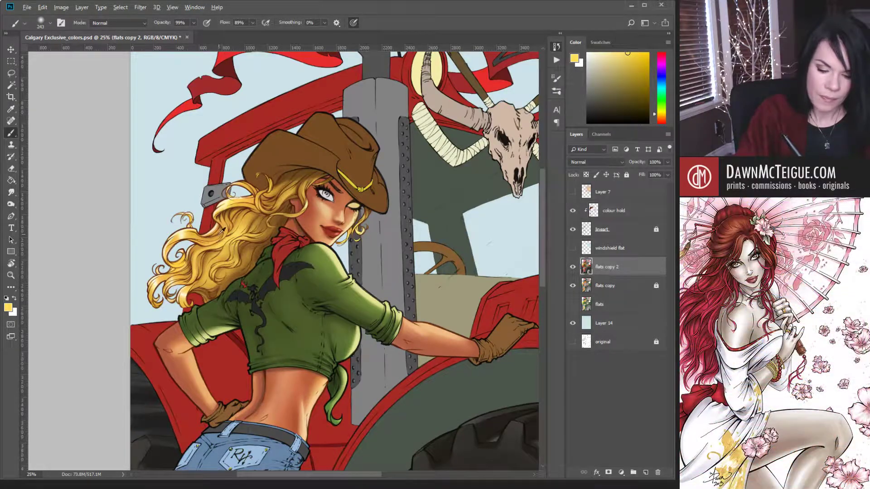
- Blend the hair's darker areas with orange-brown, golden and brown tones sampled from it, without pressure-controlled size
alt+click(221, 231)
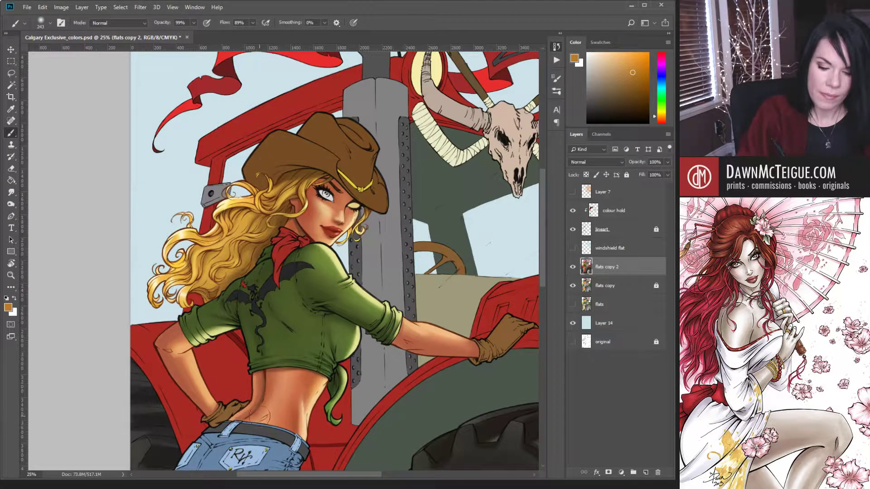
alt+click(195, 232)
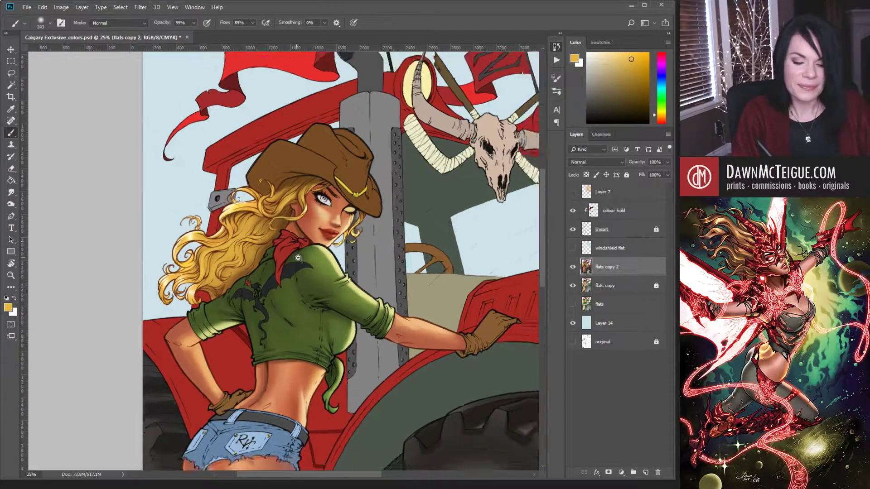
alt+click(298, 257)
alt+click(252, 263)
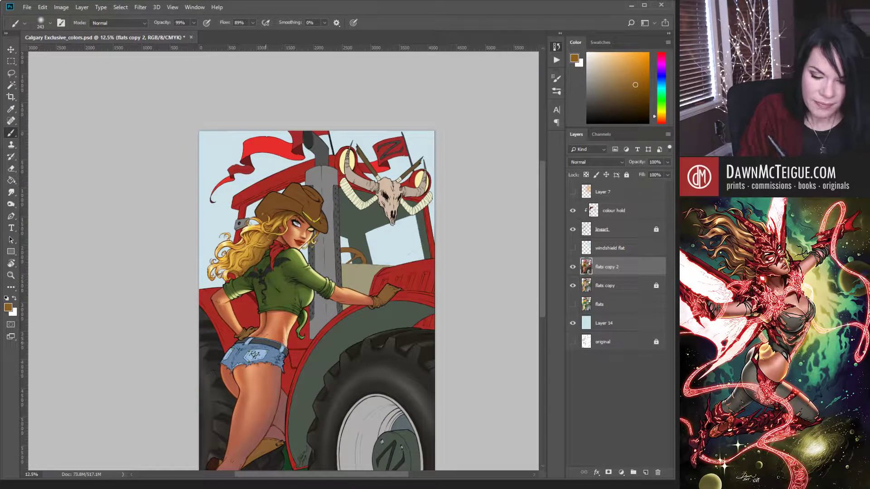
- Refine the locks with a golden yellow sampled from the hair, using a much smaller brush
alt+click(232, 240)
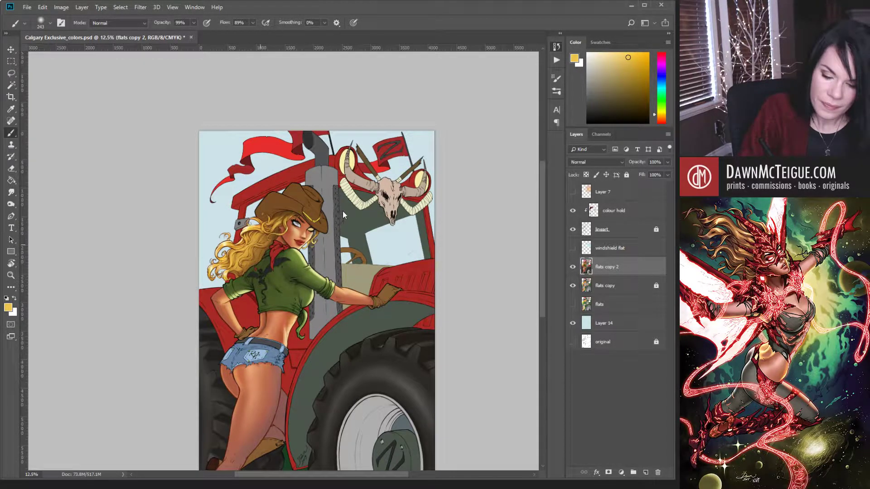
key(bracketleft)
key(bracketleft)
key(bracketleft)
key(bracketleft)
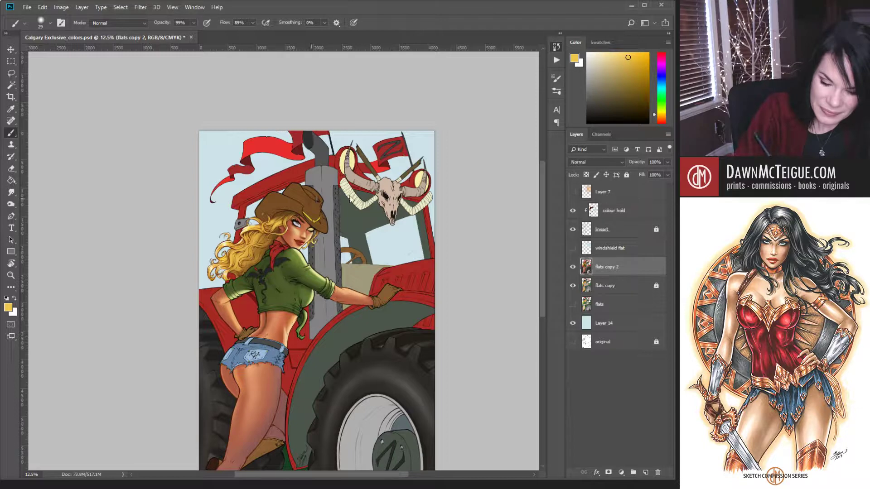
key(bracketright)
key(bracketright)
key(bracketright)
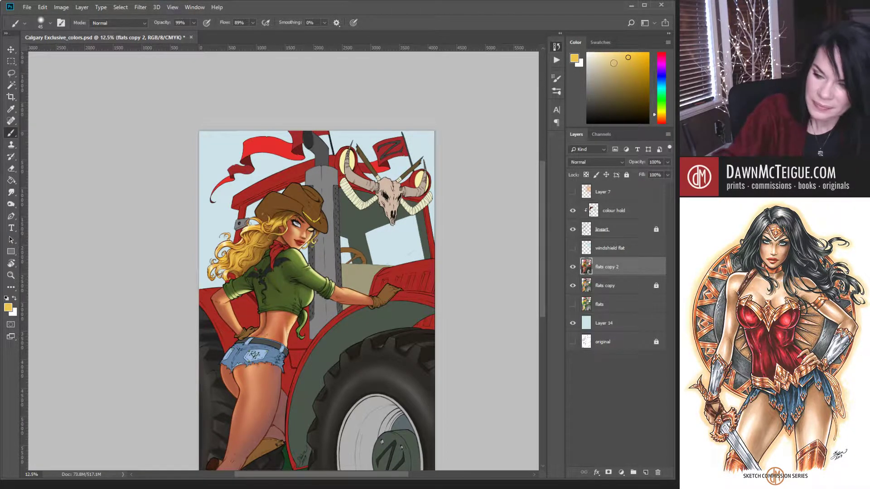
- Brighten the hair with pale yellow using pressure-controlled brush size, and sample a golden brown from the hair below the hat brim
click(610, 52)
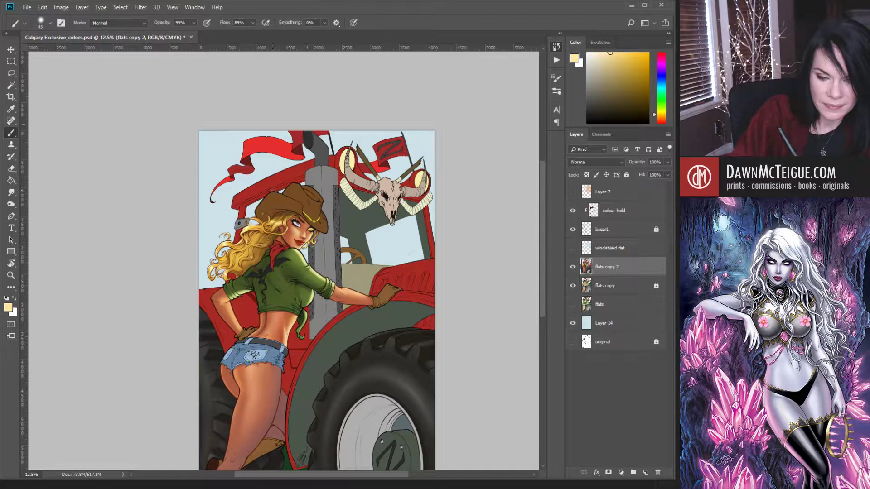
click(354, 22)
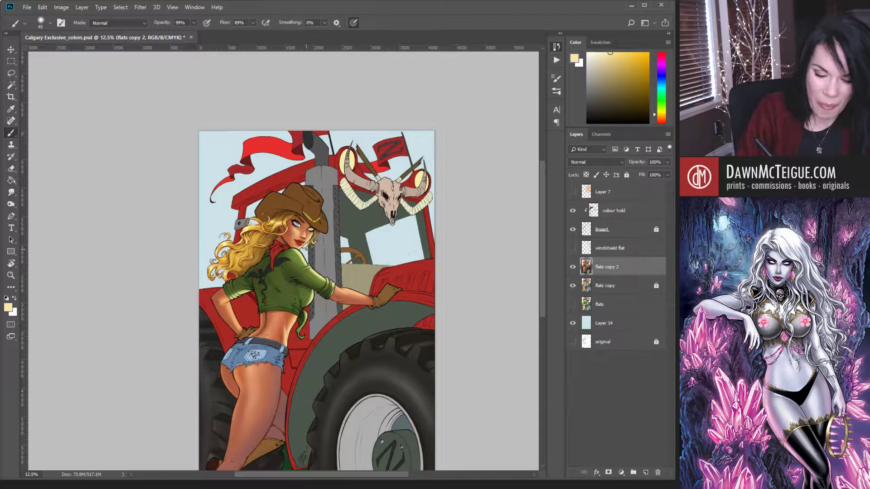
key(bracketright)
key(bracketright)
key(bracketright)
key(bracketright)
key(bracketright)
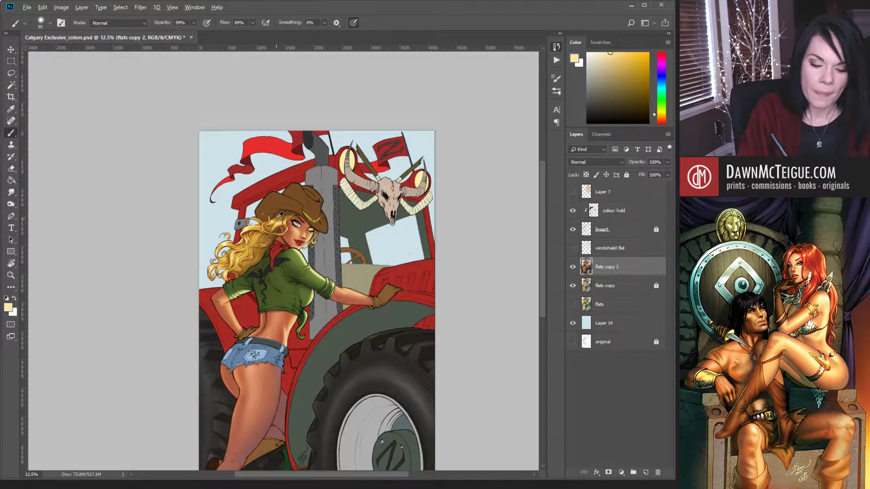
alt+click(284, 215)
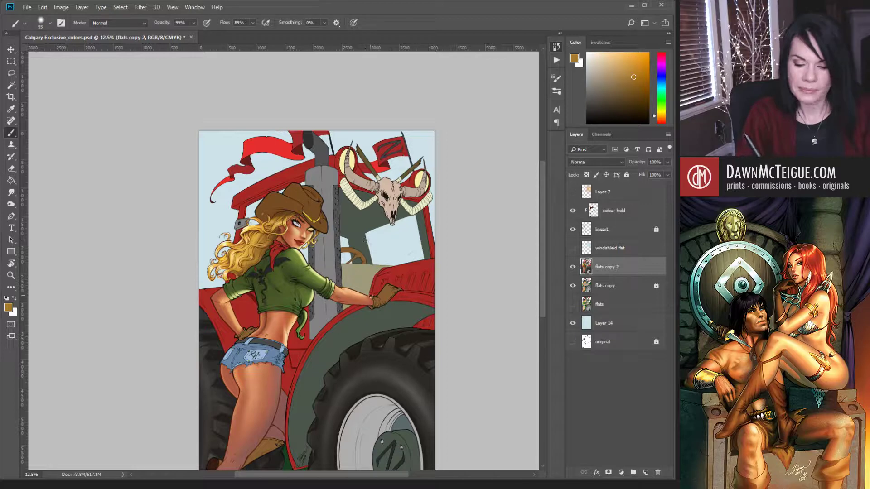
click(617, 287)
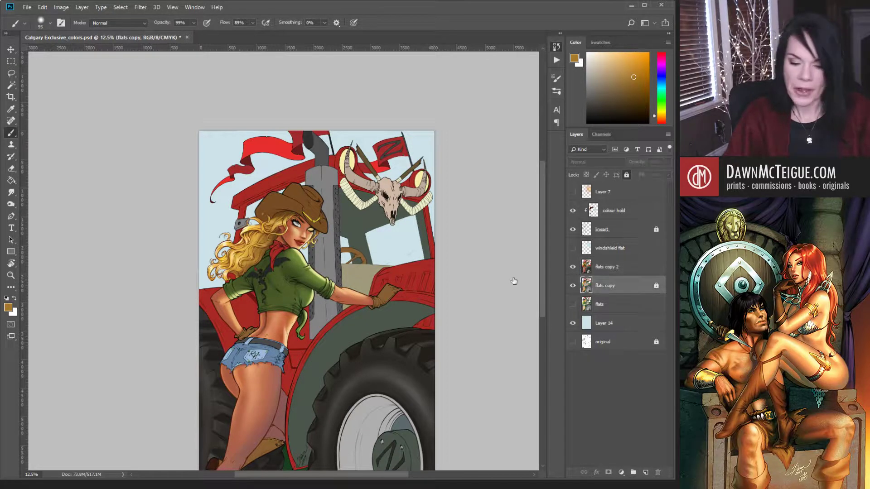
key(w)
click(279, 192)
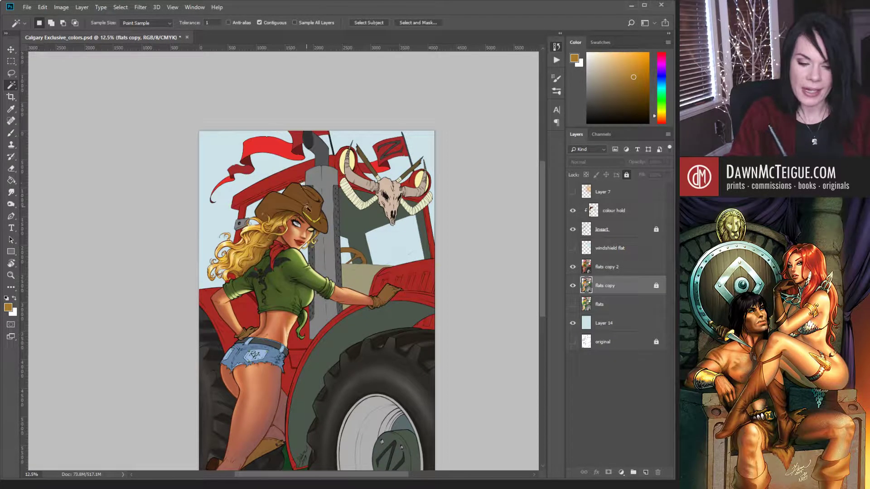
click(605, 267)
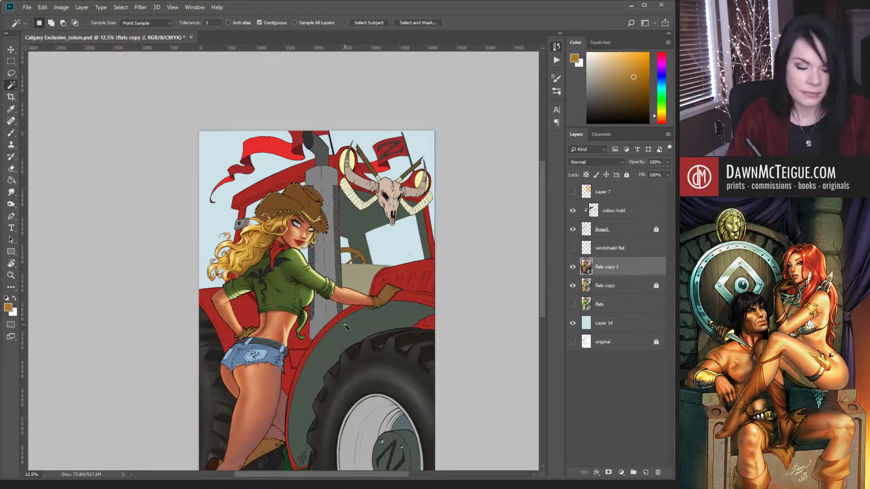
key(ctrl+d)
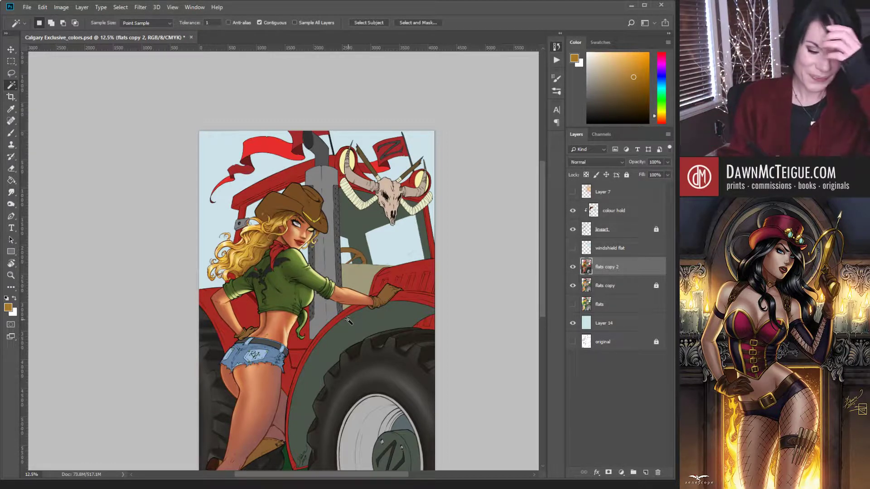
- Add highlights to the hair with a pale yellow sampled from the locks, using a smaller pressure-sized brush at 73% opacity
key(b)
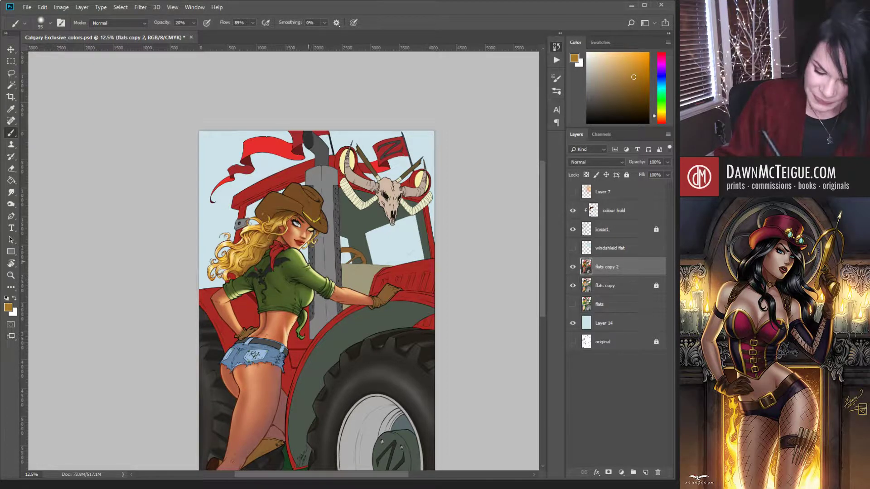
alt+click(311, 239)
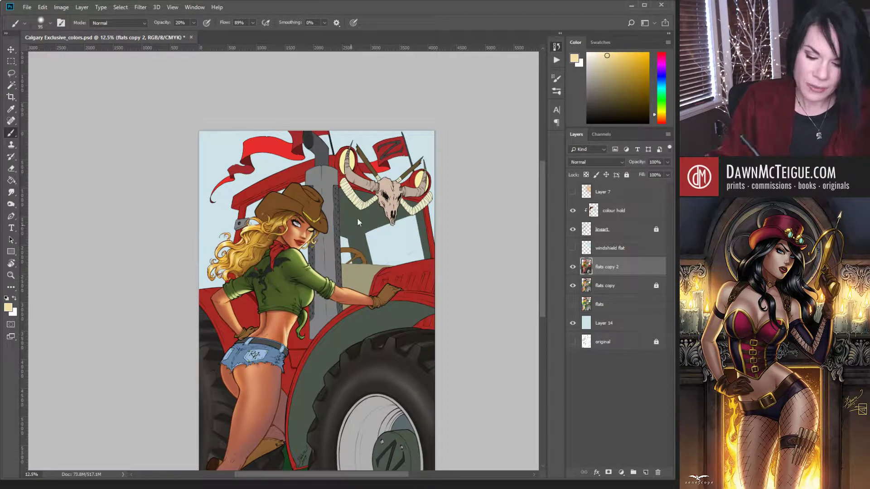
key(bracketleft)
key(bracketleft)
key(bracketleft)
key(bracketleft)
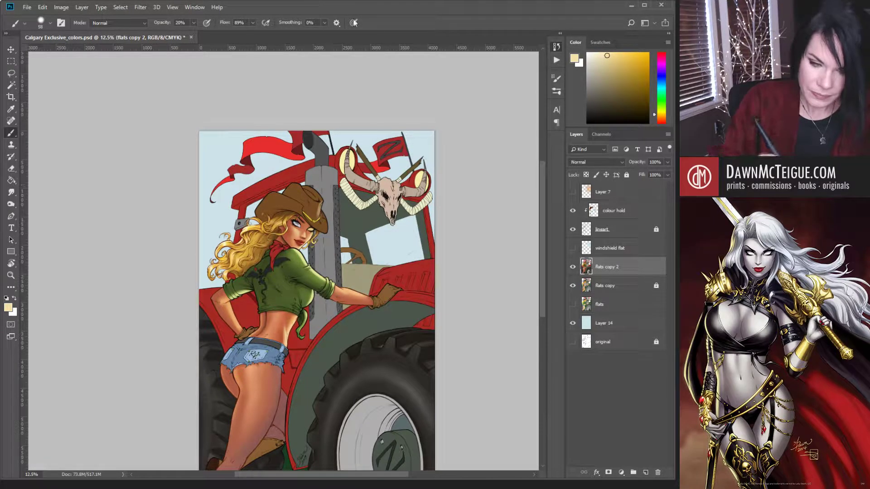
drag(193, 25, 216, 36)
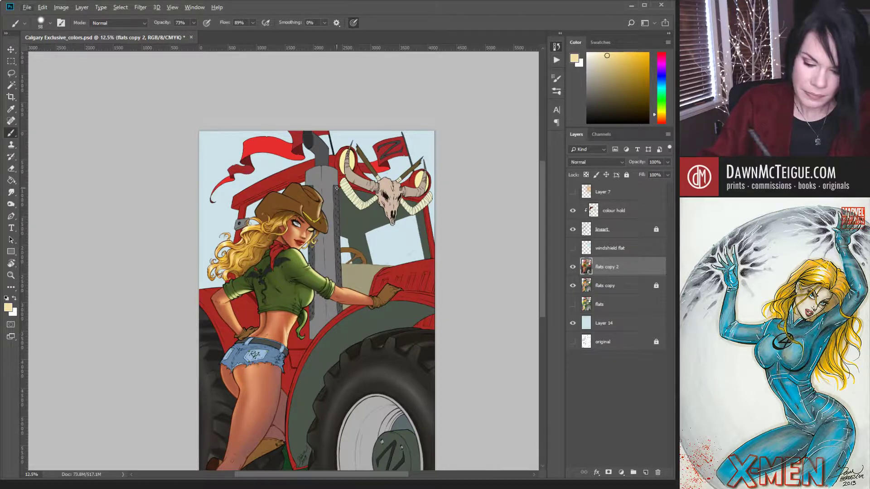
- Shade the cowboy hat with a darkened brown based on its sampled colour, and highlight it with a lighter orange-brown
alt+click(296, 189)
drag(634, 87, 632, 100)
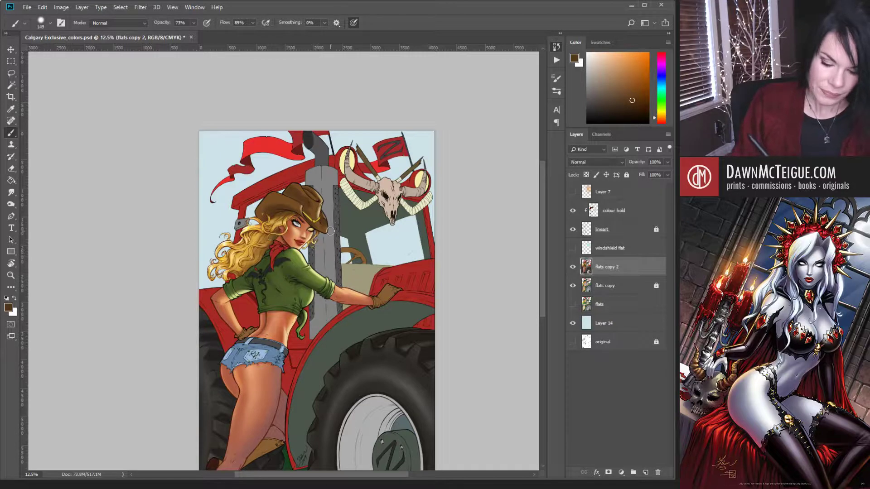
alt+click(288, 194)
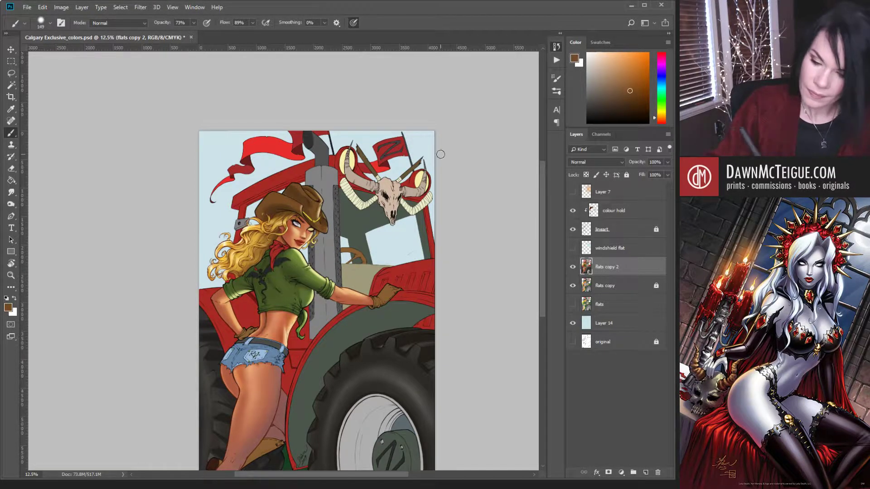
drag(630, 91, 627, 71)
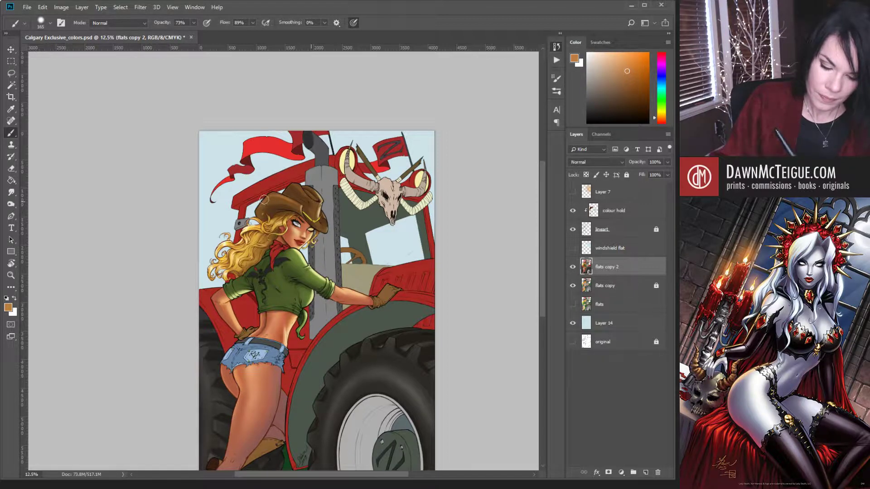
key(bracketright)
key(bracketright)
key(bracketright)
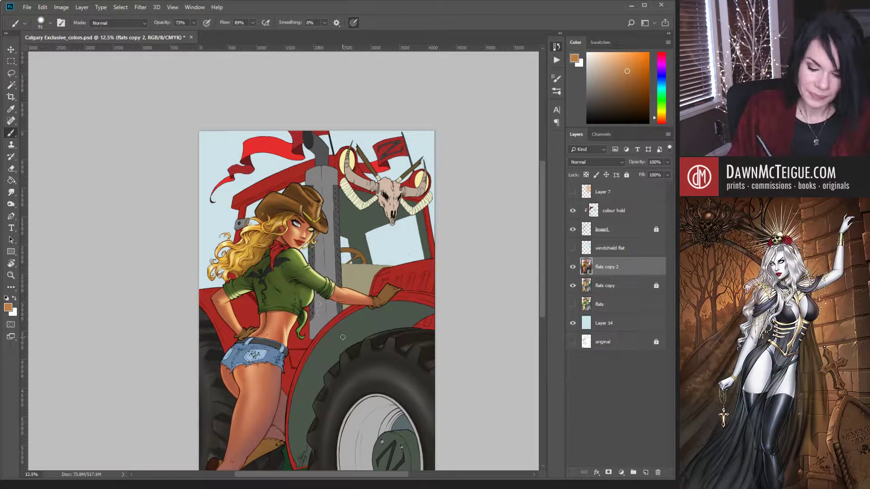
- Select the tractor's red hood panel and the red patch above the tyre from flats copy, ready to brush on flats copy 2
click(620, 307)
click(620, 288)
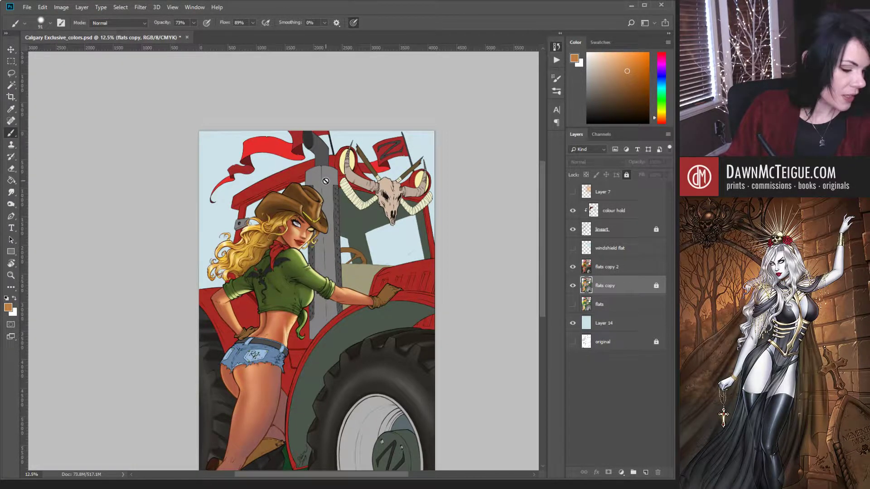
key(w)
click(404, 279)
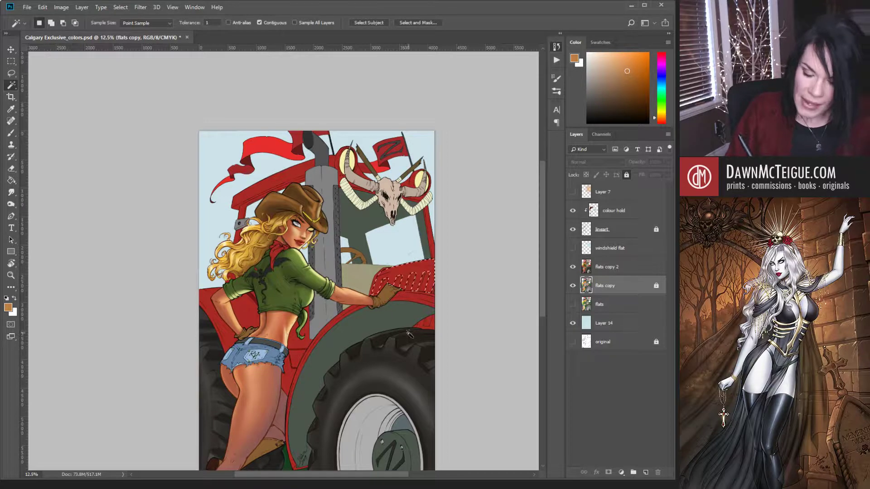
shift+click(433, 325)
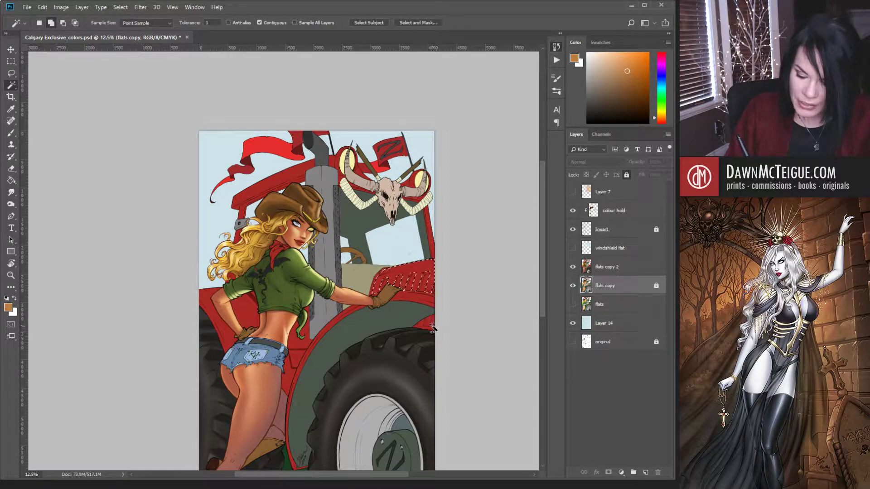
click(621, 267)
key(b)
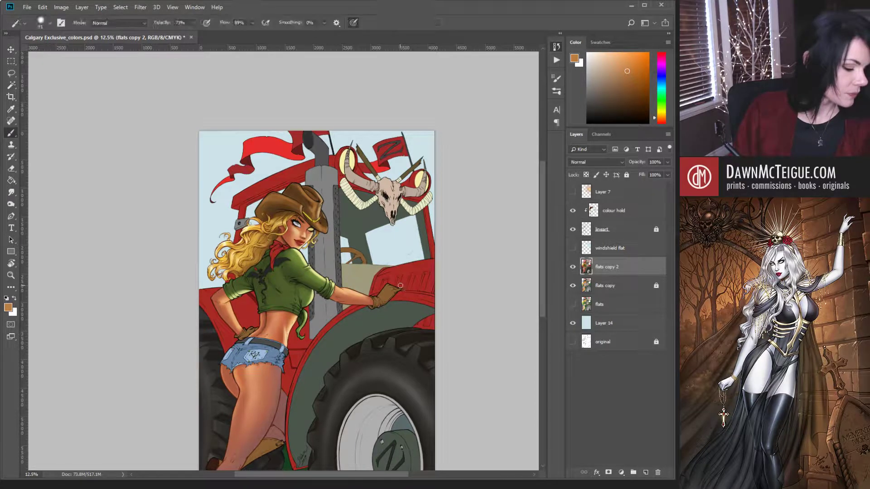
- Shade the selected hood panel with a dark red sampled from the hood, using a greatly enlarged brush
alt+click(419, 265)
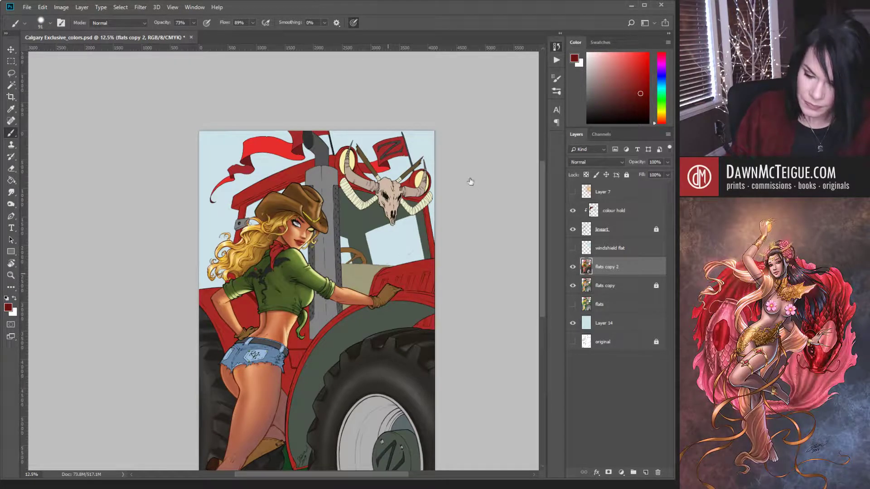
key(bracketright)
key(bracketright)
key(bracketright)
key(bracketright)
key(bracketright)
key(bracketright)
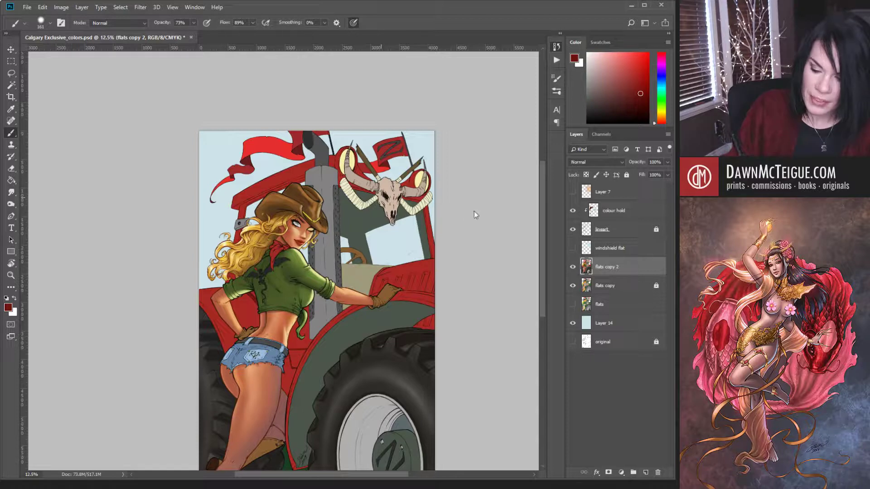
key(bracketright)
key(bracketright)
key(bracketright)
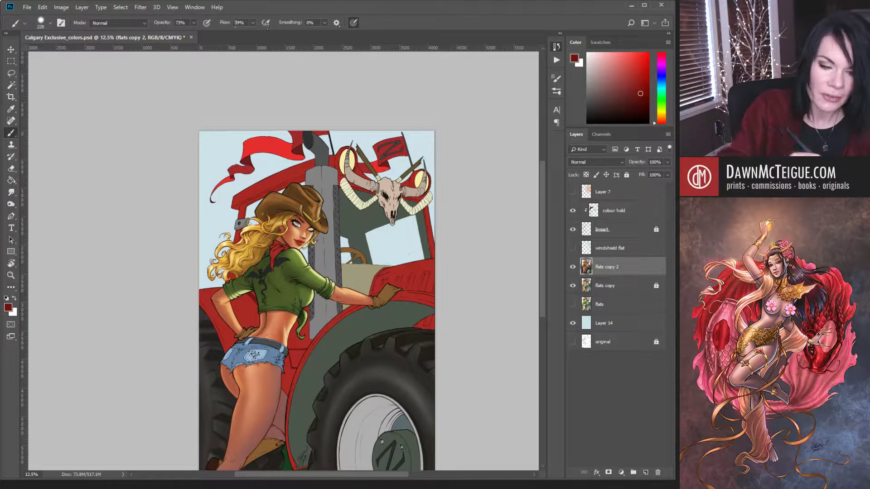
mouse_move(381, 278)
mouse_down()
mouse_move(390, 281)
mouse_move(378, 293)
mouse_move(421, 270)
mouse_move(382, 278)
mouse_move(442, 267)
mouse_up()
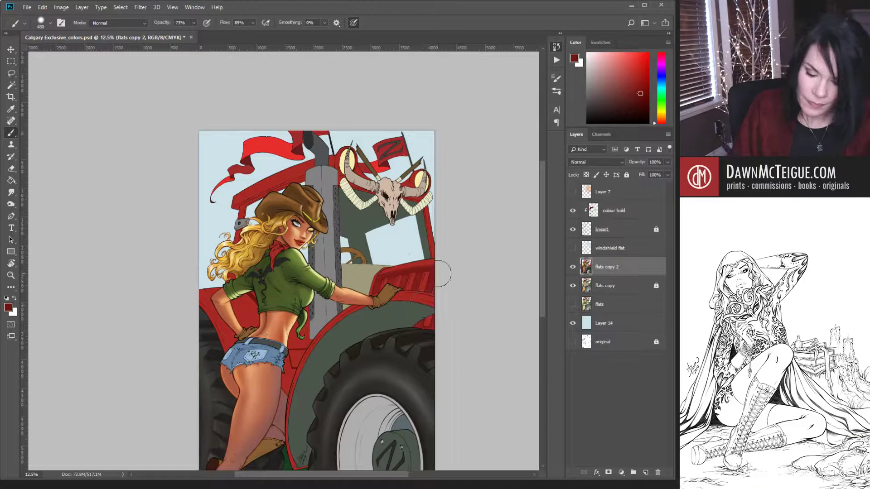
- Highlight the hood's upper edge with a light salmon red, using the brush reduced to 83 px
key(bracketleft)
key(bracketleft)
key(bracketleft)
key(bracketleft)
key(bracketleft)
key(bracketleft)
key(bracketleft)
key(bracketleft)
key(bracketleft)
key(bracketleft)
key(bracketleft)
key(bracketleft)
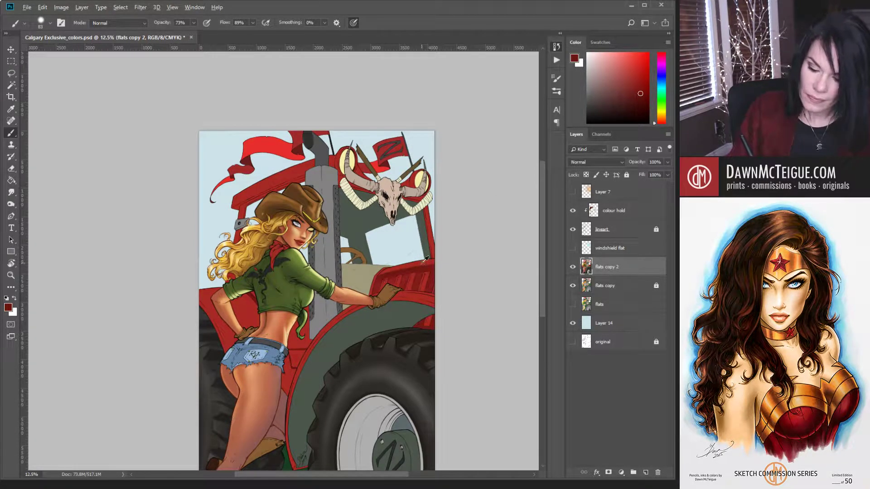
click(615, 53)
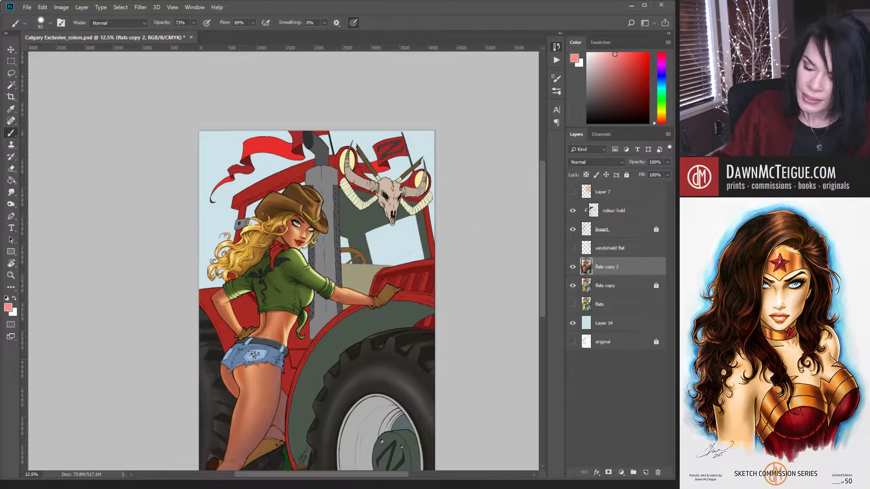
drag(426, 263, 386, 270)
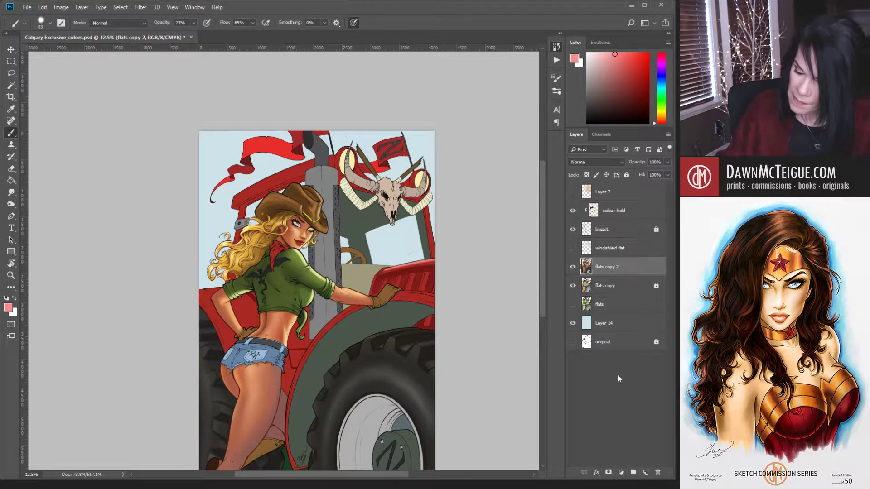
- Select the hood's louvres and the matching area above the tyre from flats copy, ready to brush on flats copy 2
click(624, 286)
key(w)
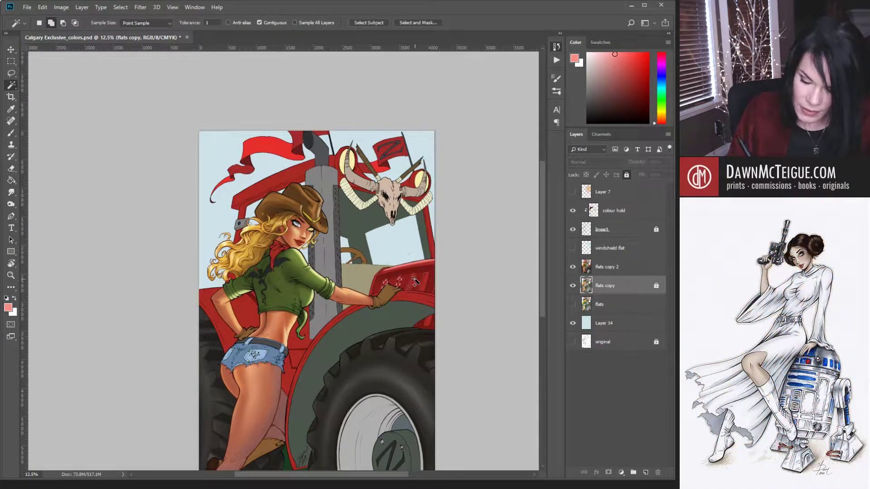
click(413, 281)
click(426, 282)
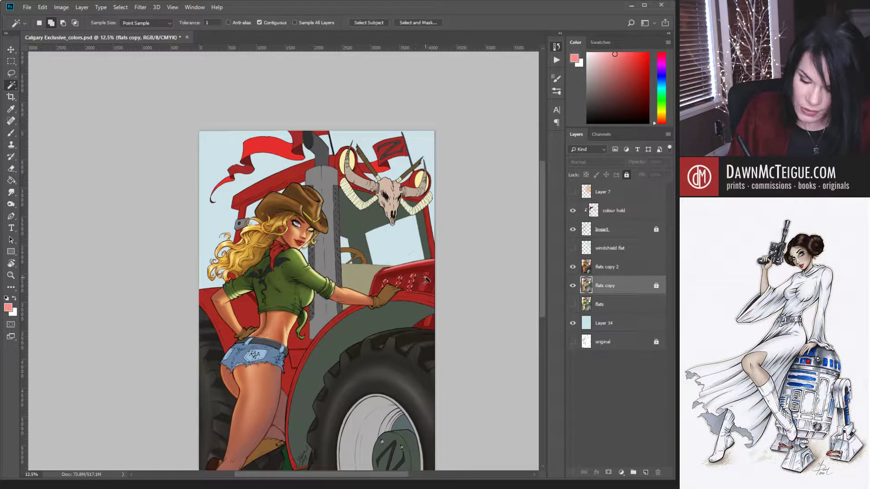
click(428, 322)
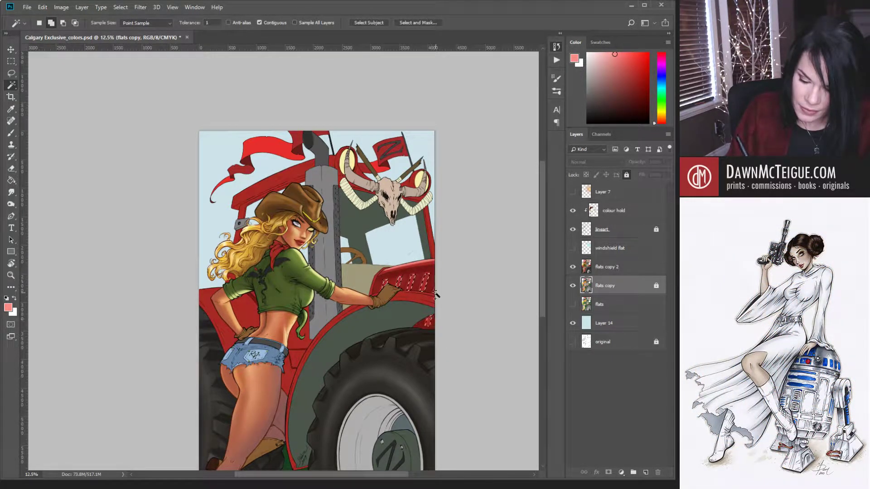
click(619, 267)
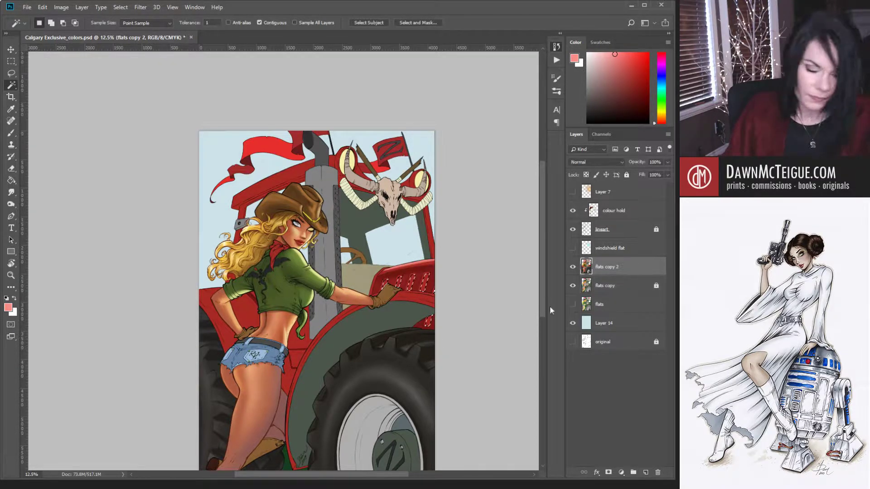
key(b)
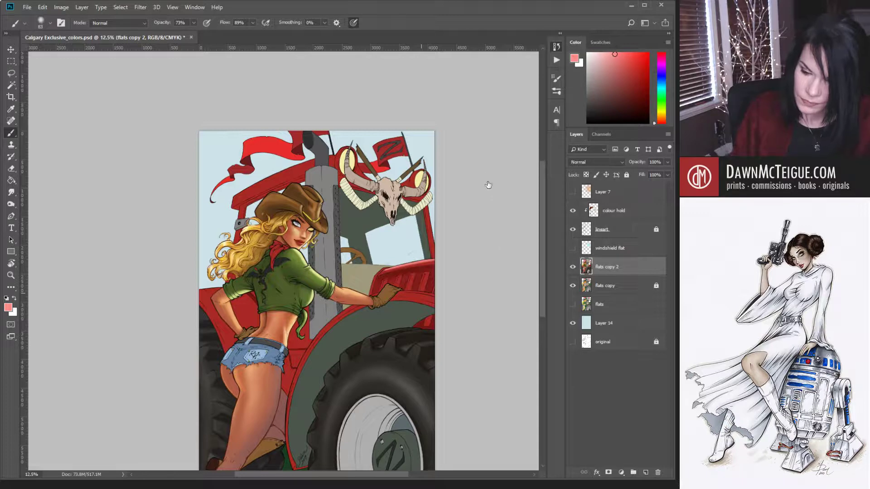
- Shade the selected louvres with a sampled dark red, using a 146 px brush without pressure-controlled size
alt+click(393, 272)
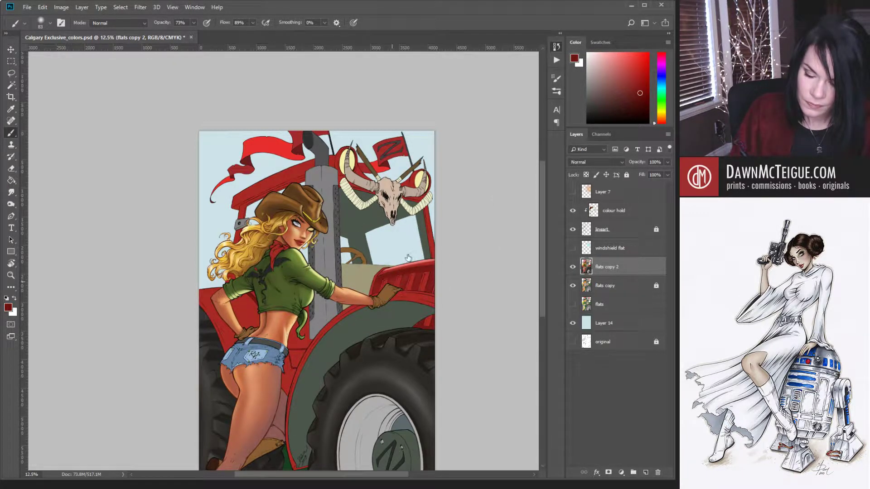
key(bracketright)
key(bracketright)
key(bracketright)
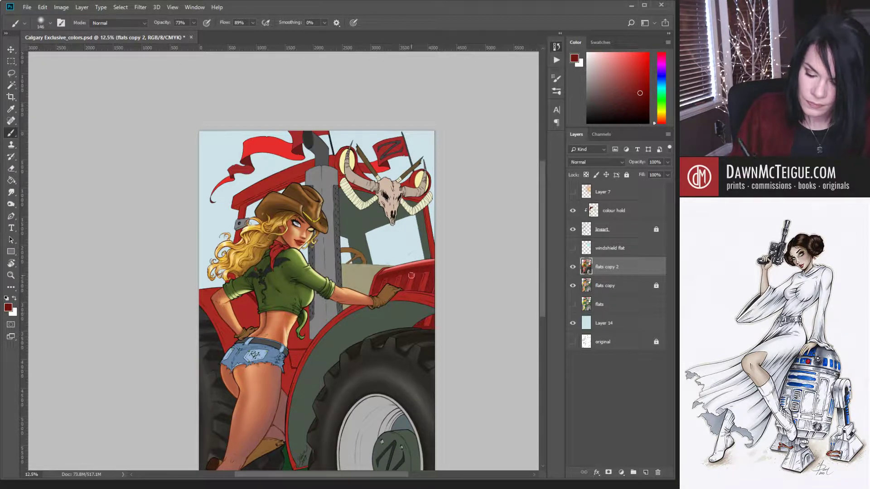
- Select the narrow edge strips of the hood's louvres and the matching strip above the tyre on the flats copy layer
click(615, 285)
key(w)
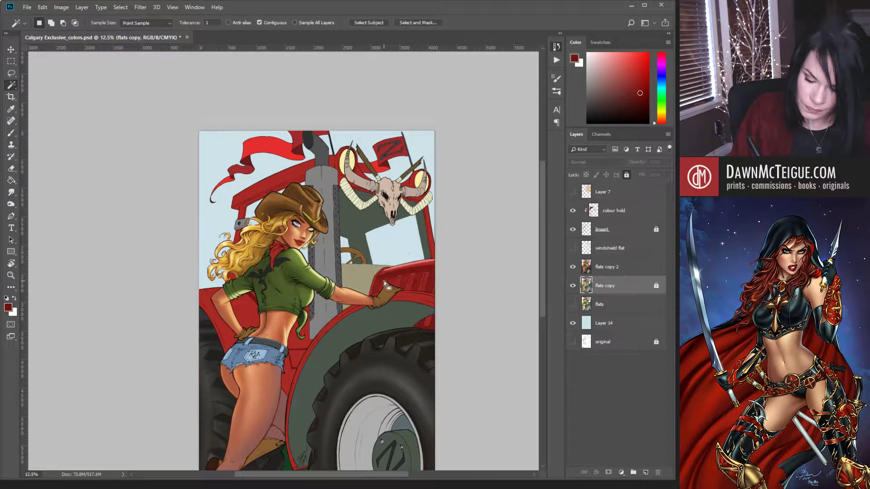
shift+click(402, 279)
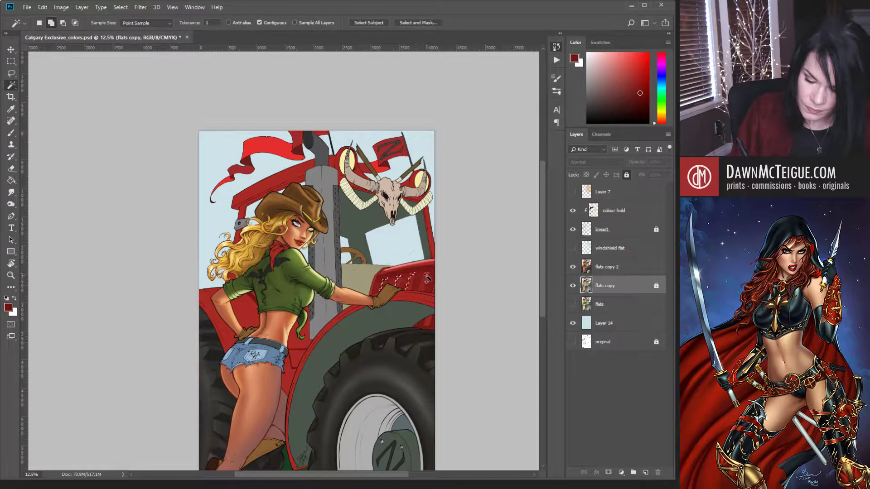
shift+click(425, 325)
key(shift)
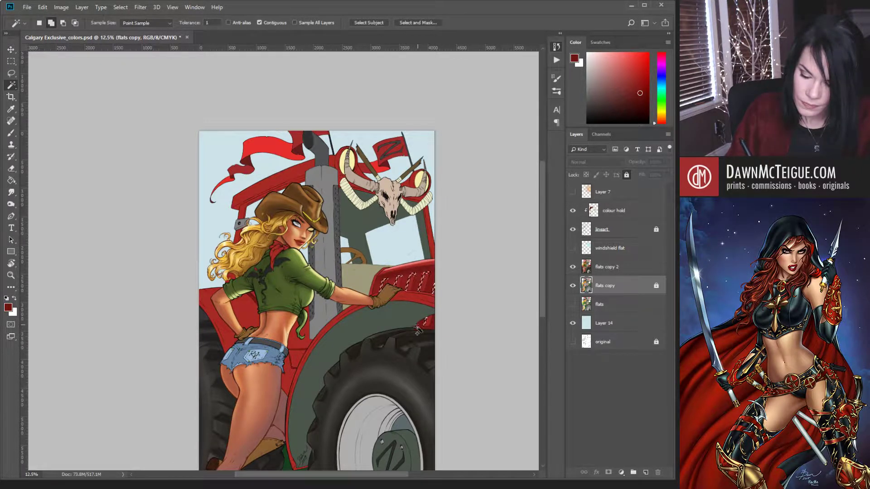
key(shift)
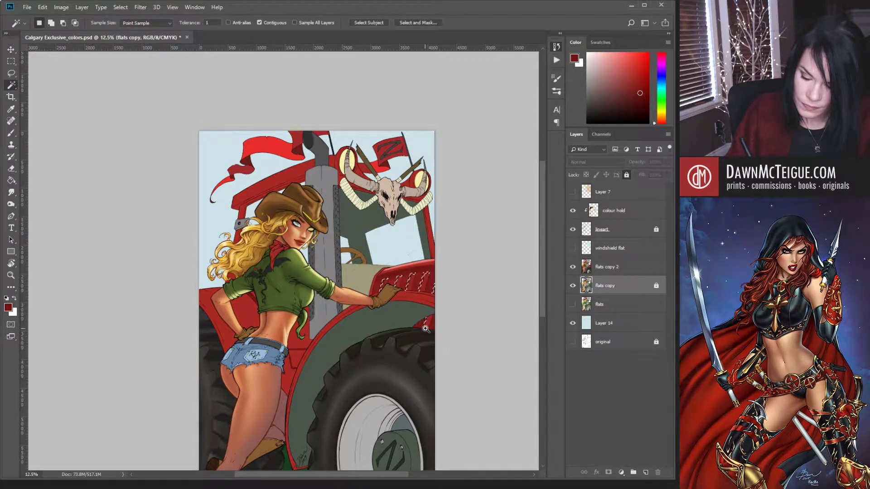
scroll(417, 337, up, 3)
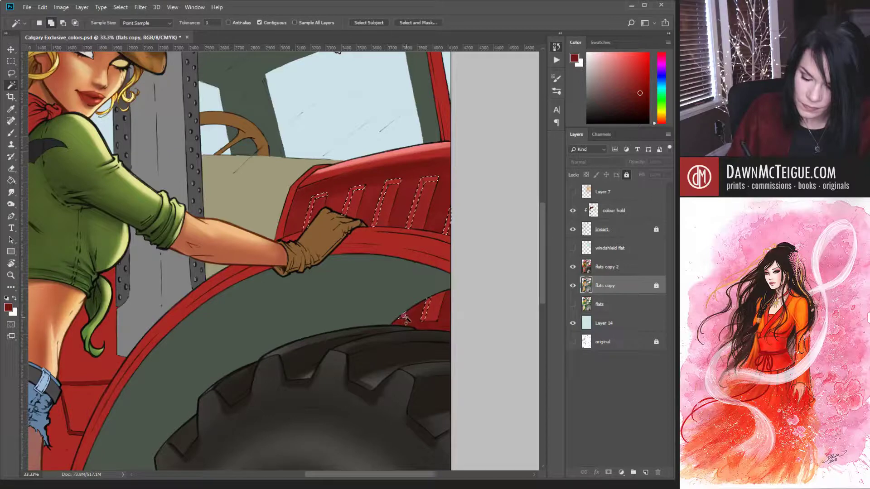
scroll(414, 309, down, 2)
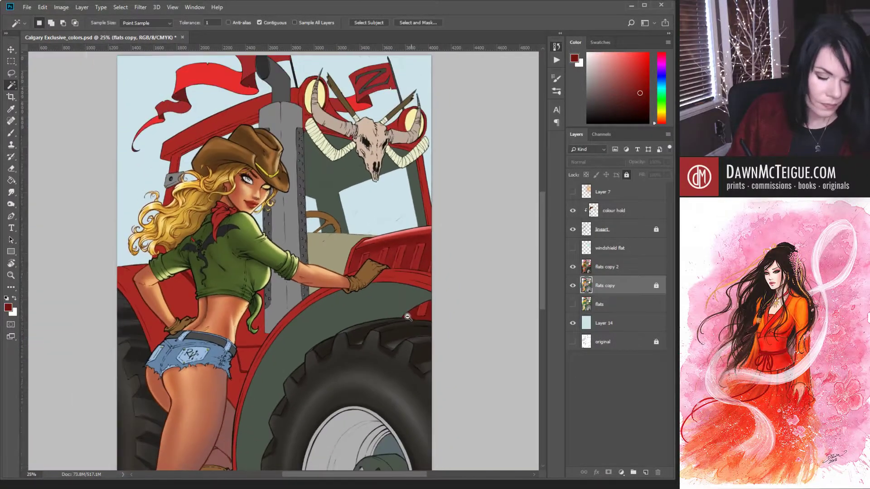
- Save the document, then shade the selected louvre edge strips on flats copy 2 with a darker red sampled from the hood
key(b)
key(ctrl+s)
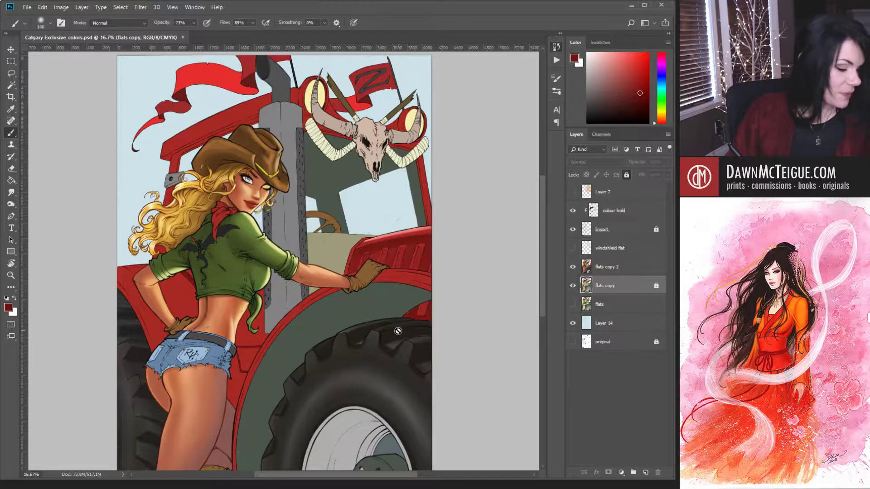
alt+click(378, 242)
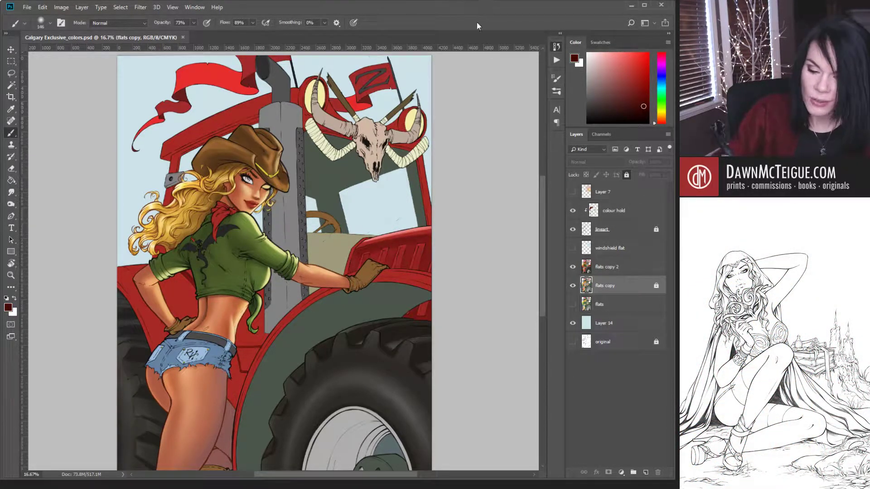
click(627, 267)
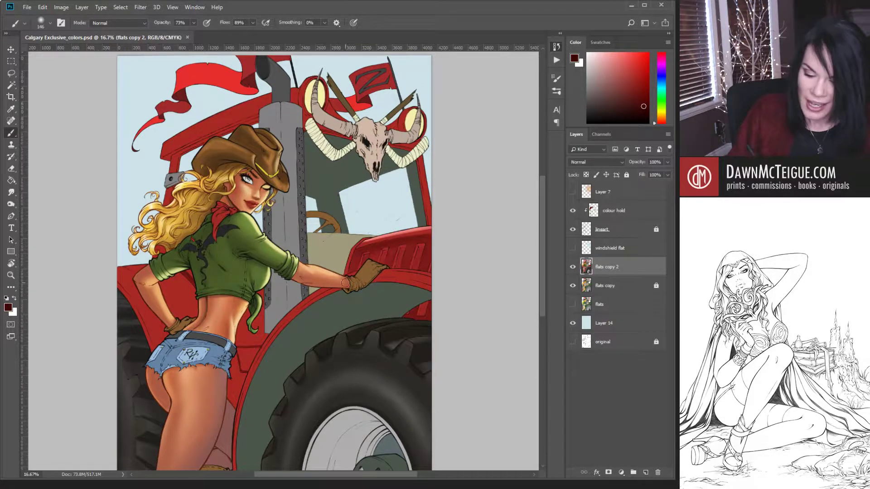
drag(361, 256, 354, 285)
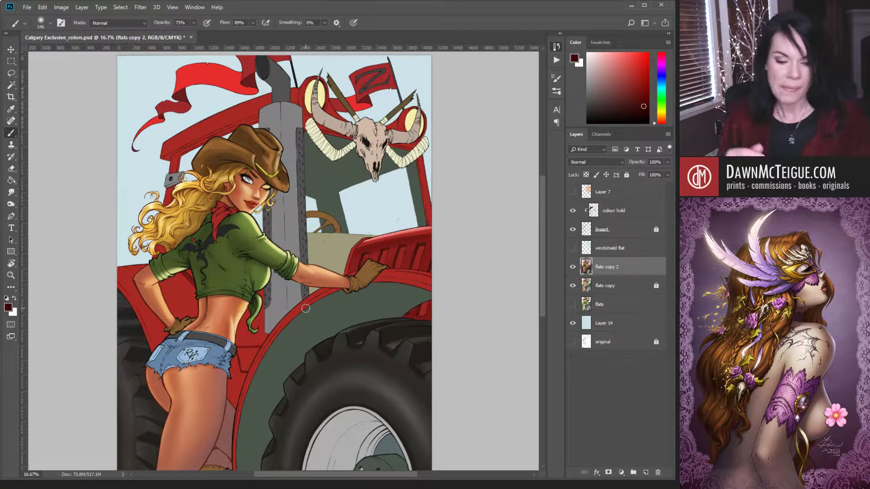
- Select the red fender rim above the large tyre from flats copy, ready to brush on flats copy 2
click(619, 291)
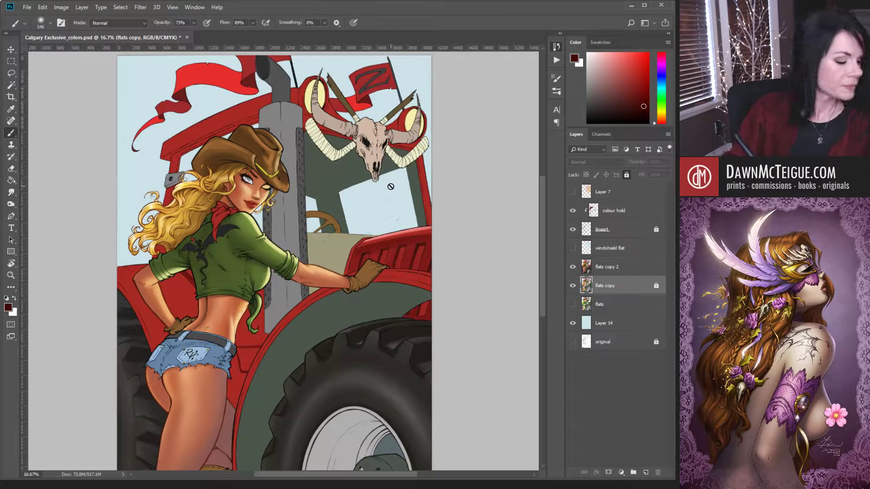
key(w)
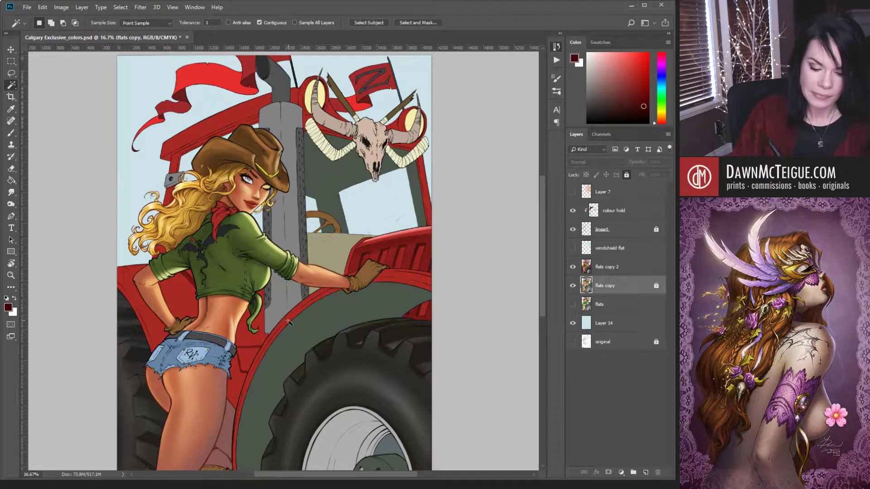
shift+click(417, 282)
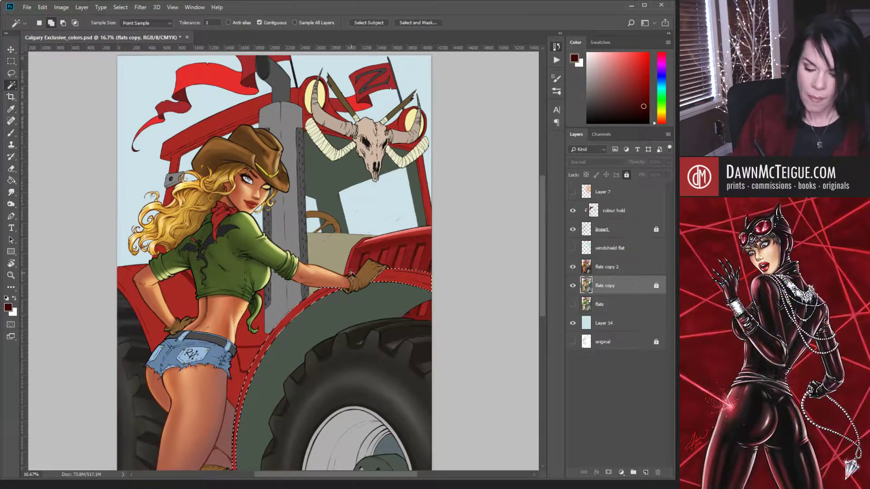
shift+click(395, 282)
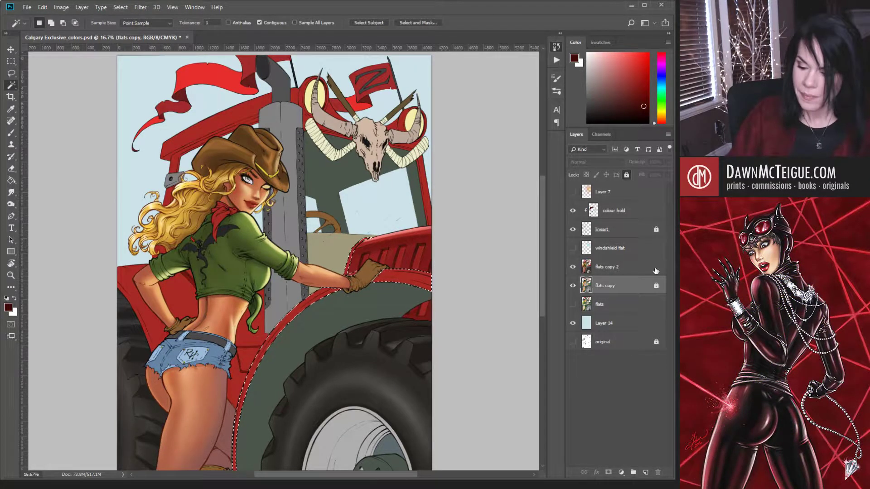
key(alt+bracketright)
key(b)
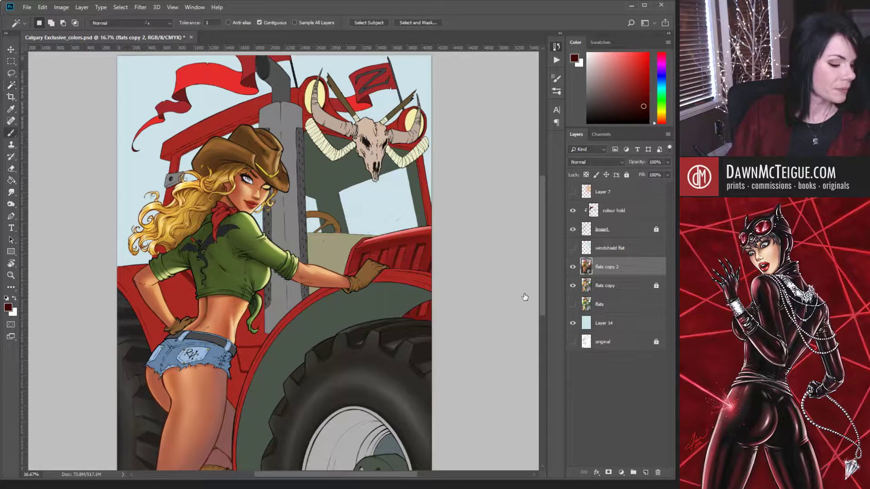
- Highlight the fender rim's upper edge with a salmon red sampled from the hood, using an 80 px brush at 100% opacity
alt+click(403, 229)
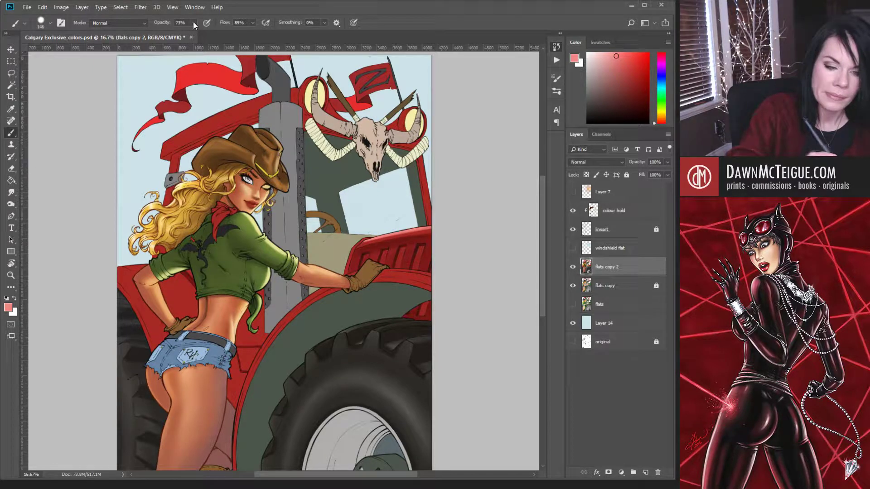
key(0)
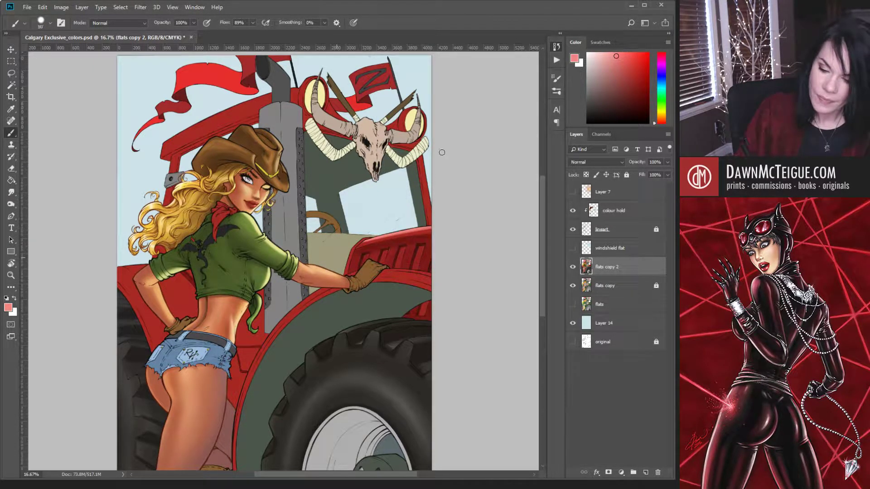
mouse_move(429, 276)
mouse_down()
mouse_move(392, 280)
mouse_move(381, 270)
mouse_up()
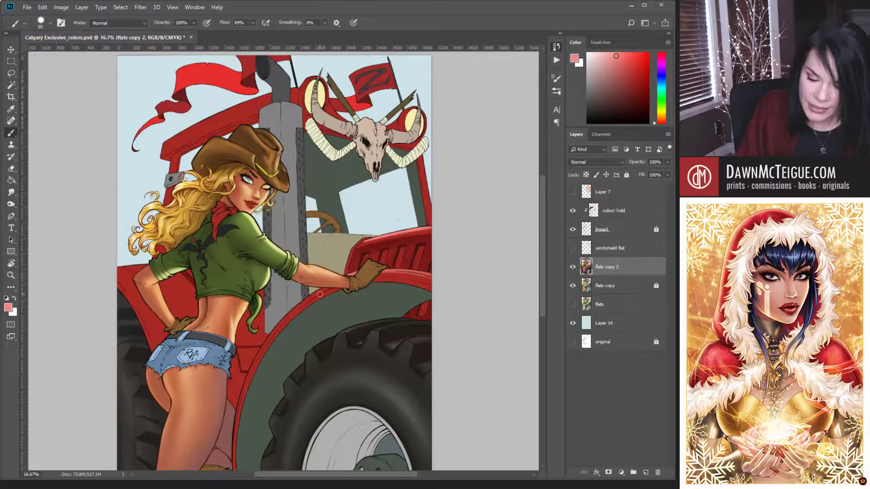
mouse_move(308, 297)
mouse_down()
mouse_move(330, 289)
mouse_move(273, 332)
mouse_up()
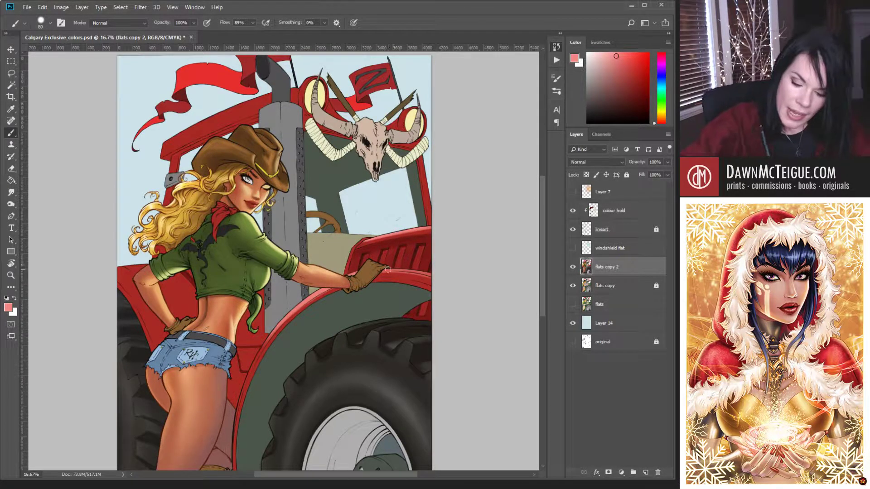
mouse_move(387, 271)
mouse_down()
mouse_move(430, 284)
mouse_move(390, 271)
mouse_up()
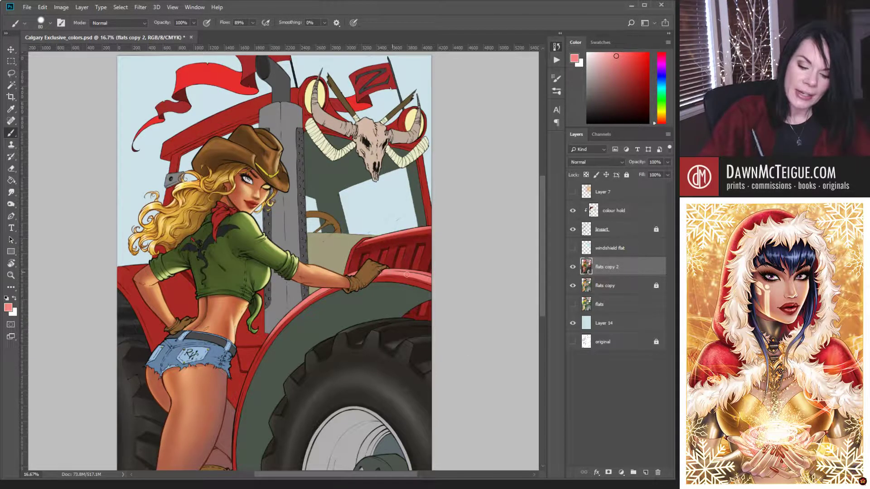
drag(378, 273, 423, 280)
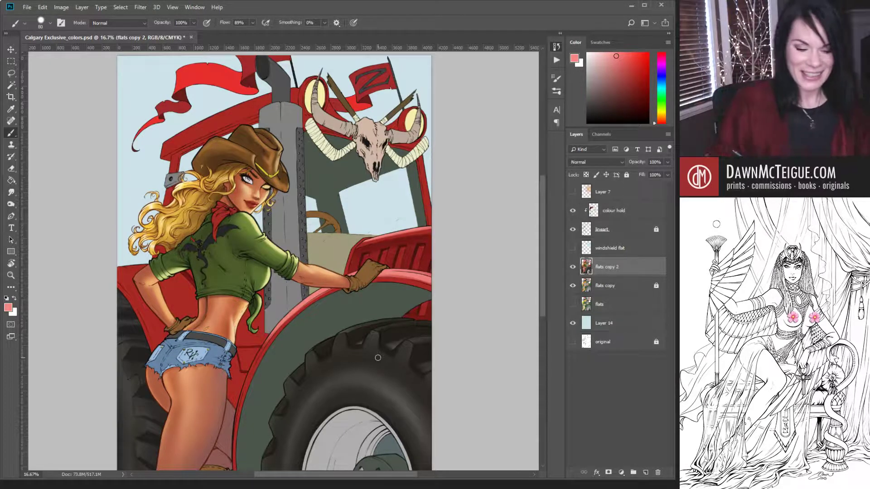
- Shade the fender rim's lower edge with a dark red sampled from the louvres, using the 80 px brush
alt+click(392, 241)
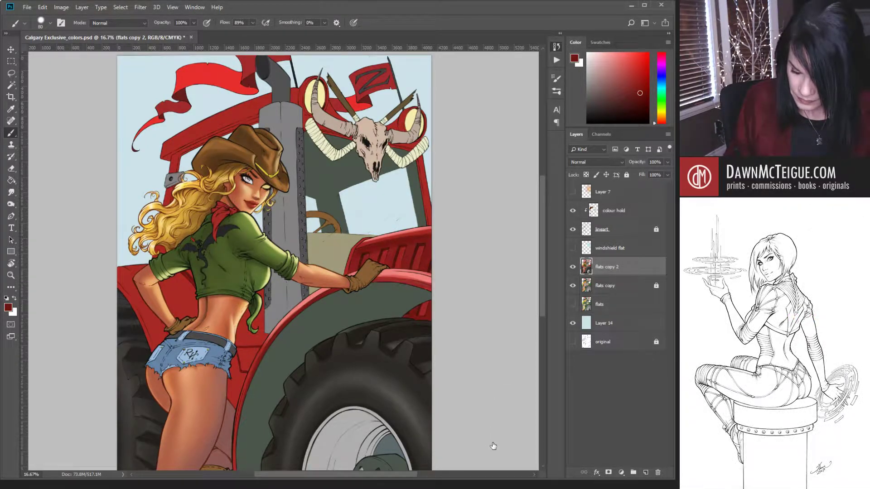
drag(375, 281, 437, 287)
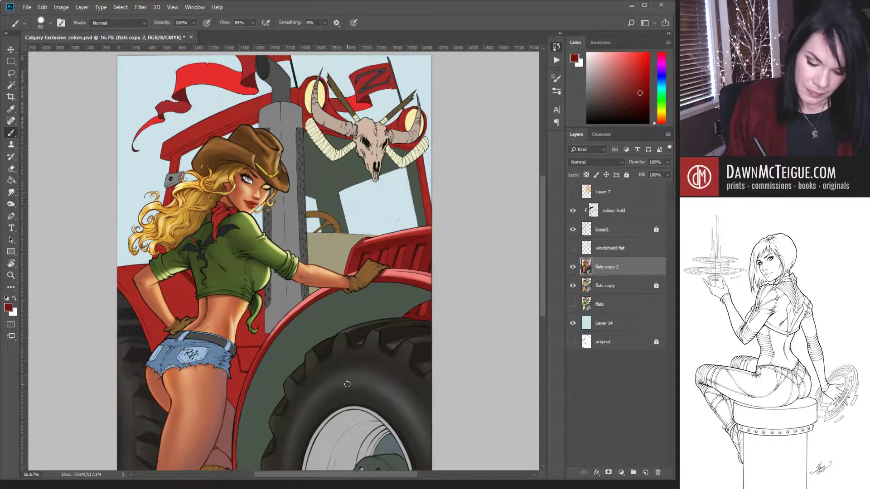
scroll(372, 348, down, 1)
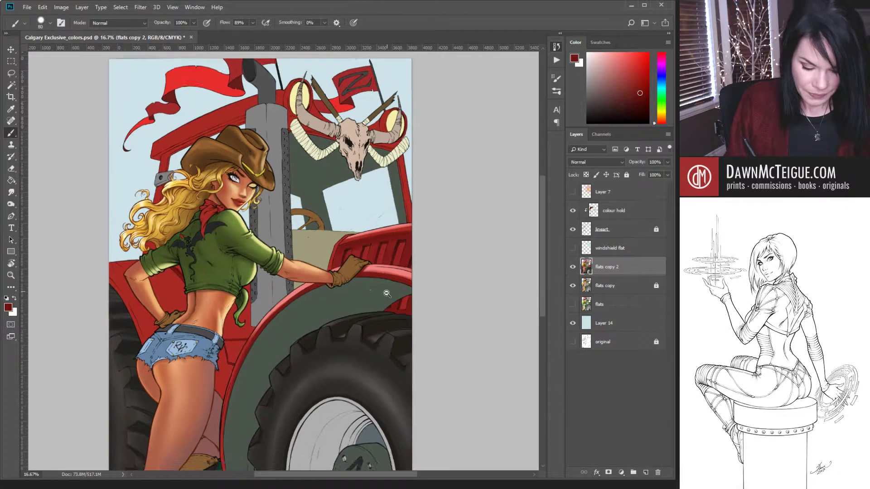
drag(323, 290, 370, 287)
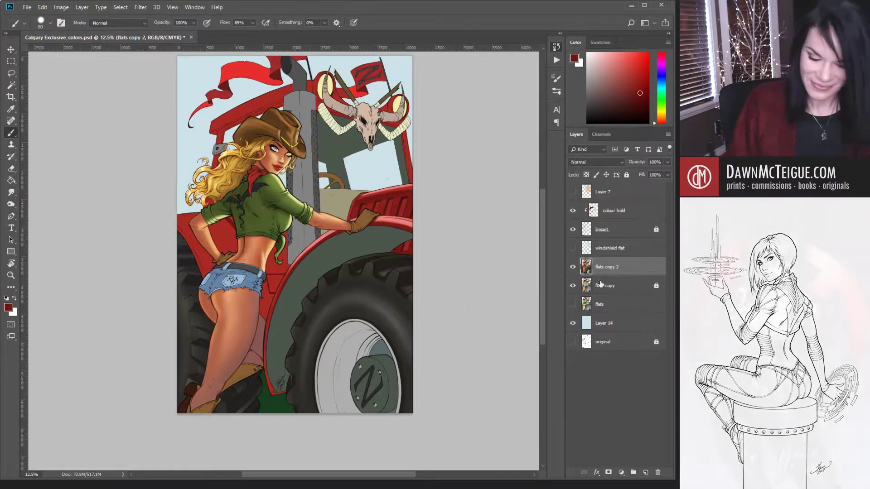
- Select the red body panels beside the cowgirl's bent arm and hip from flats copy, ready to paint on flats copy 2
key(alt+bracketleft)
key(w)
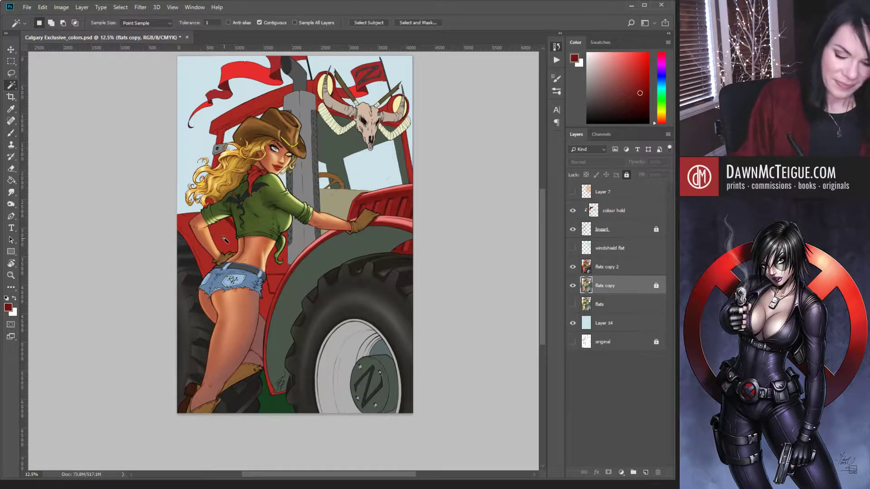
click(224, 244)
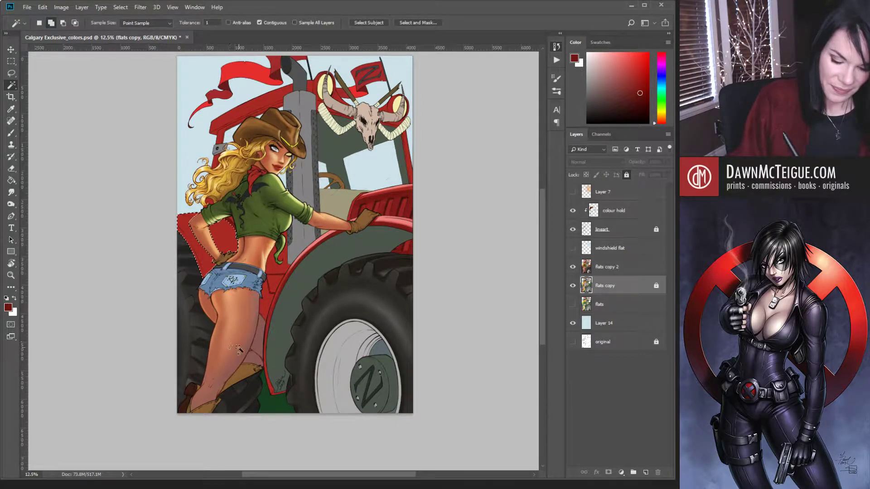
shift+click(264, 317)
shift+click(265, 315)
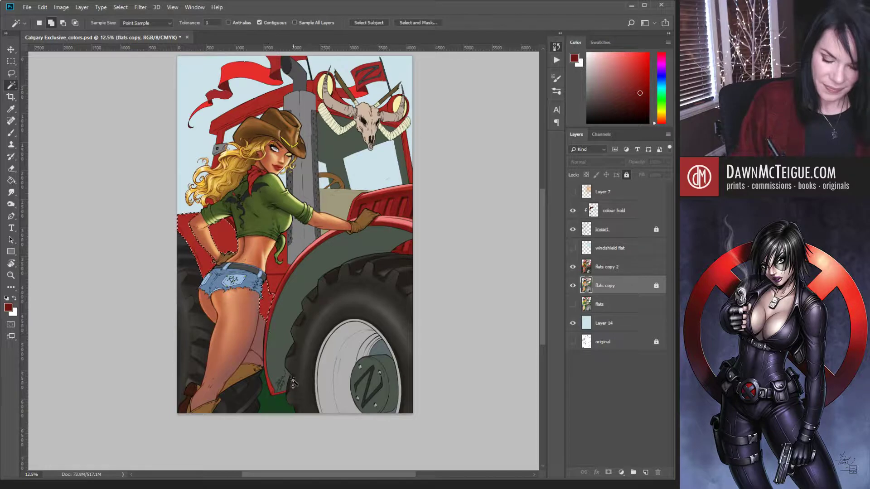
click(598, 266)
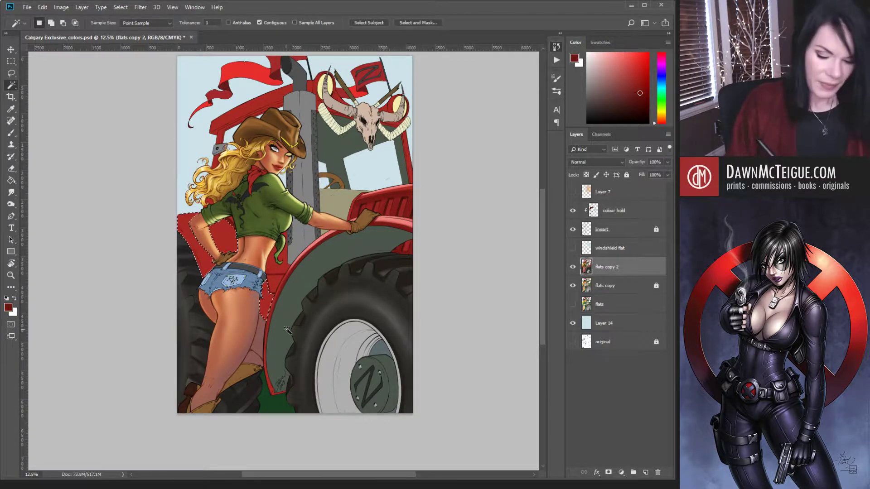
key(ctrl+d)
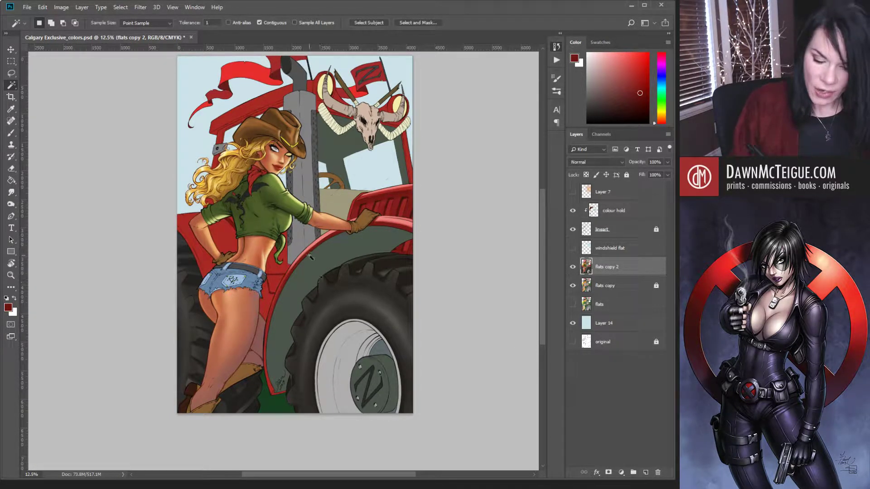
- Shade the red body panels around the cowgirl with a dark red sampled from the louvres, enlarging the brush from 171 to 369 px
key(b)
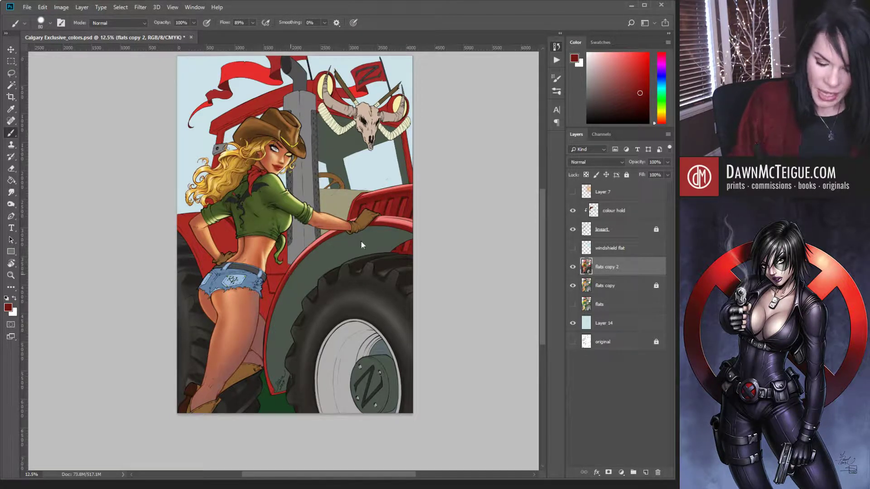
key(bracketright)
key(bracketright)
key(bracketright)
key(bracketright)
key(bracketright)
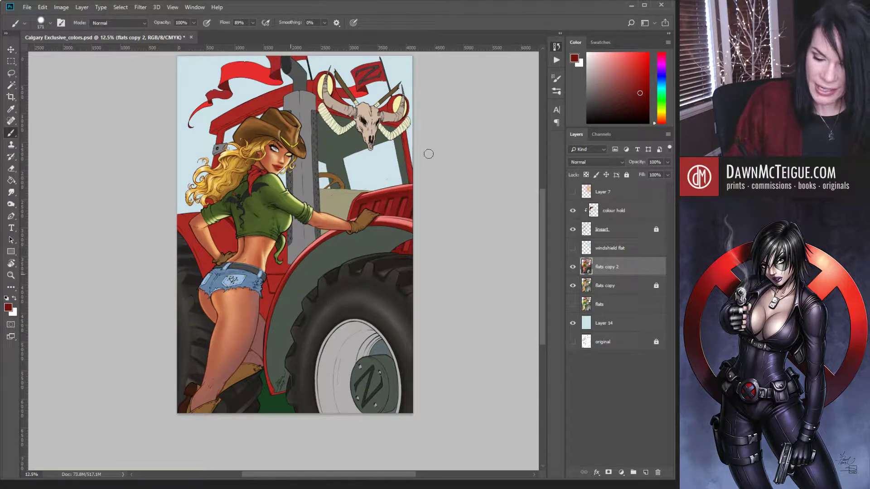
alt+click(405, 196)
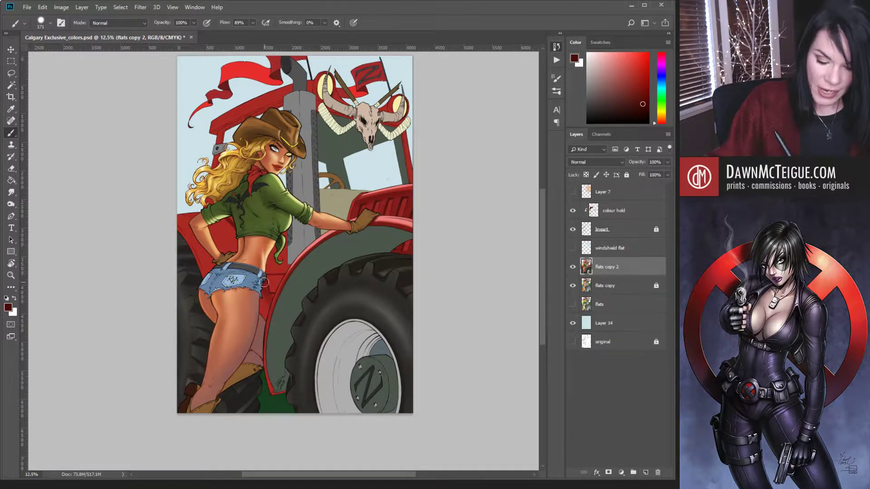
drag(261, 279, 266, 314)
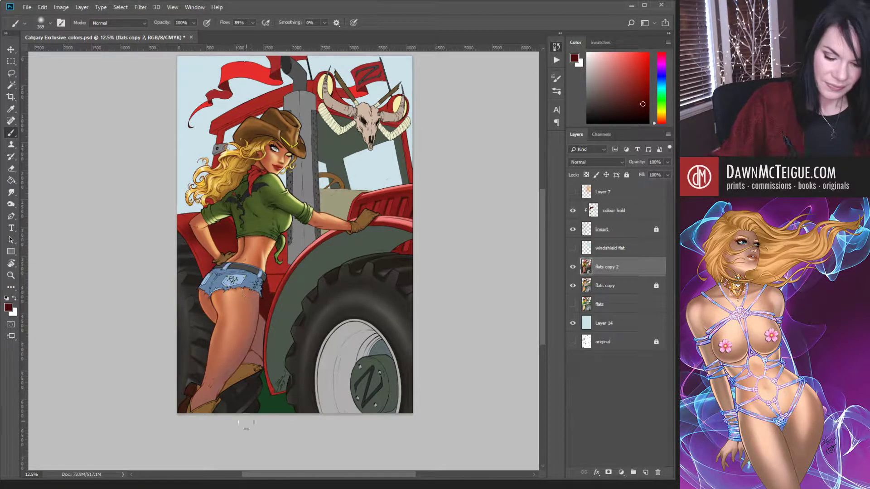
- Highlight the body panels with a salmon red sampled from the fender rim, using the brush at 183 px and 69 px
alt+click(400, 217)
key(bracketleft)
key(bracketleft)
key(bracketleft)
key(bracketleft)
key(bracketleft)
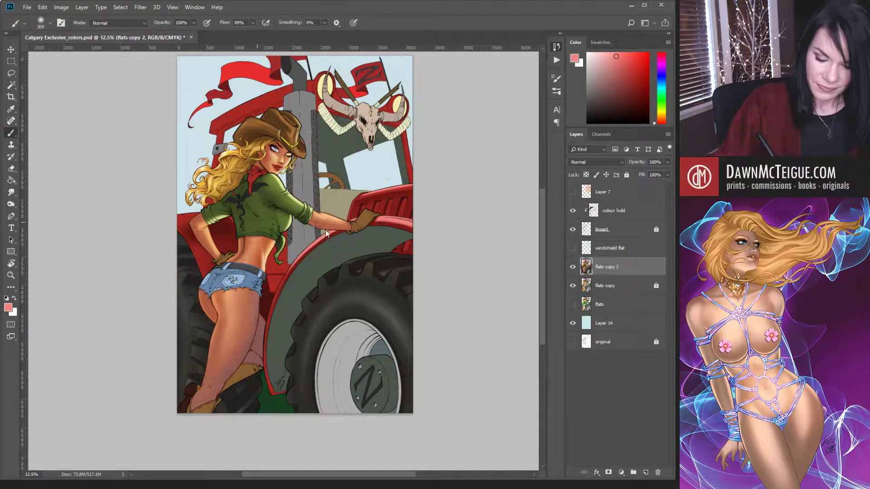
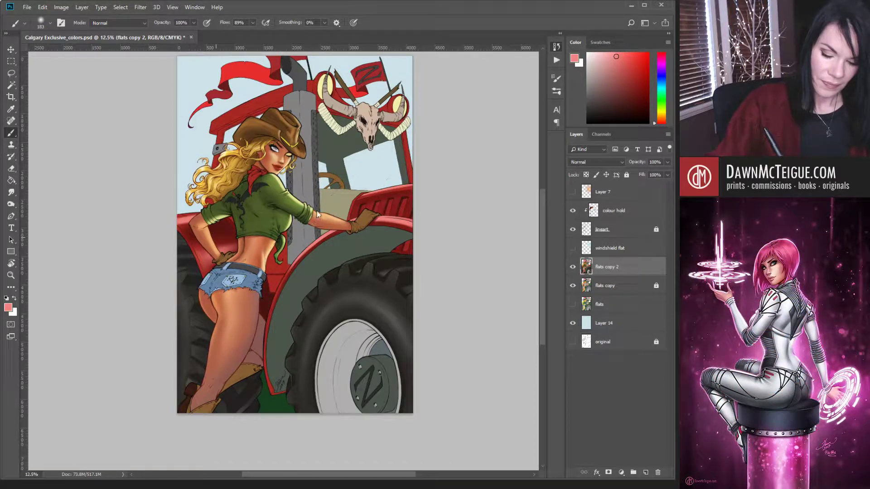
key(bracketright)
key(bracketright)
key(bracketright)
key(bracketright)
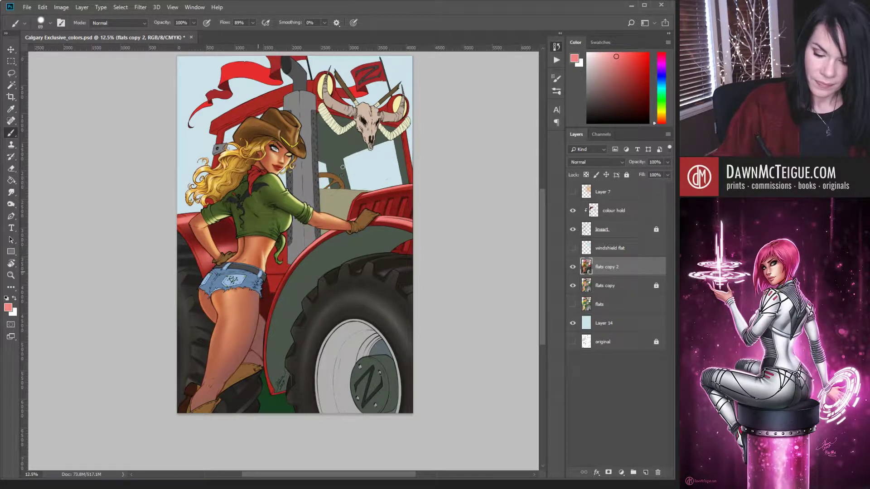
- Darken the edge of the body panel behind the cowgirl's elbow with a sampled dark red and a small brush, and save the document
alt+click(393, 195)
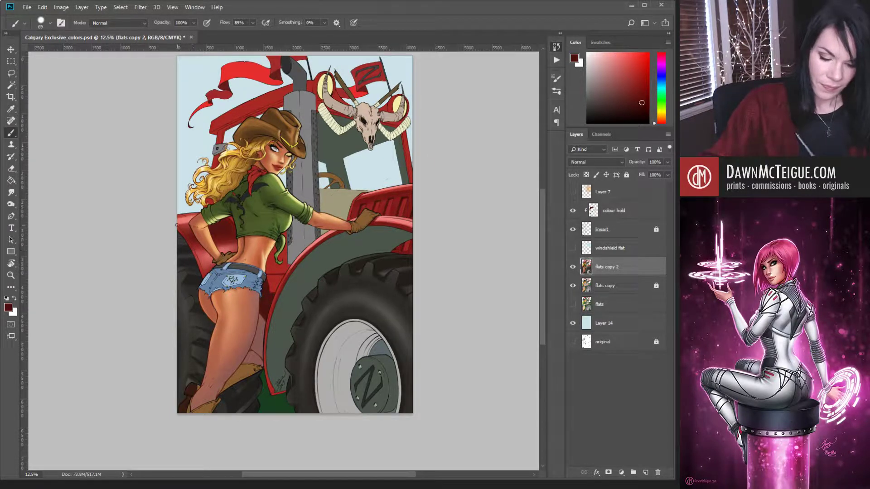
mouse_move(190, 247)
mouse_down()
mouse_move(200, 269)
mouse_move(184, 233)
mouse_up()
drag(195, 272, 179, 230)
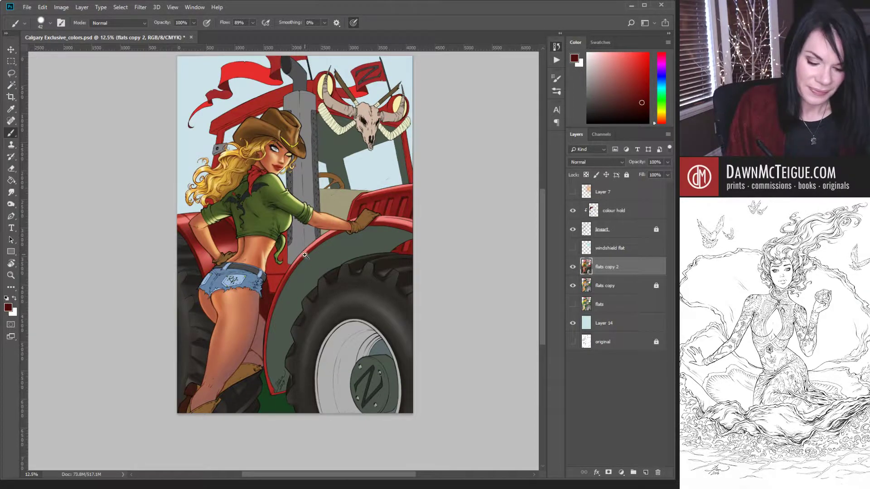
scroll(306, 256, down, 1)
key(ctrl+s)
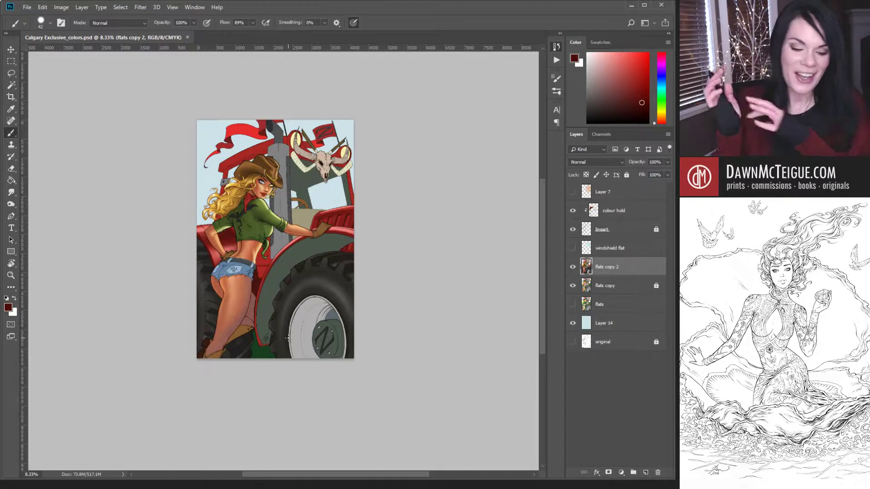
key(ctrl+plus)
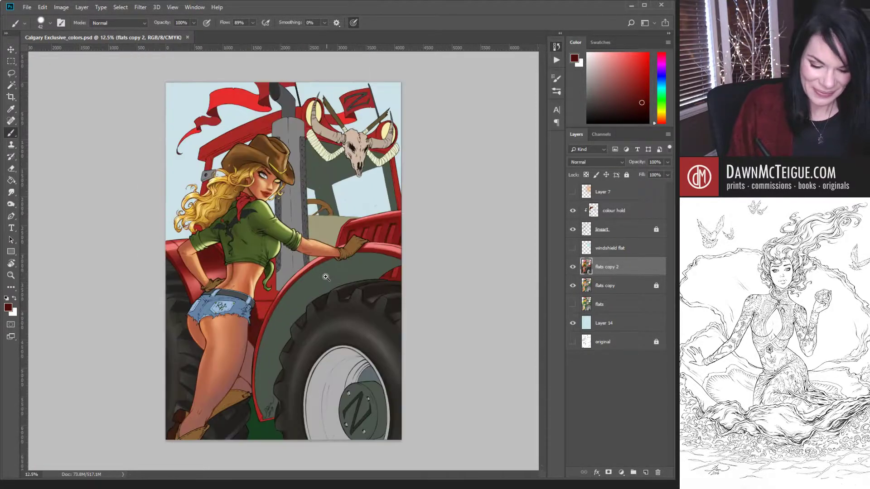
- Paint broad soft tone over the red body panels around the cowgirl with a sampled muted red, enlarging the brush to 1102 px
alt+click(228, 295)
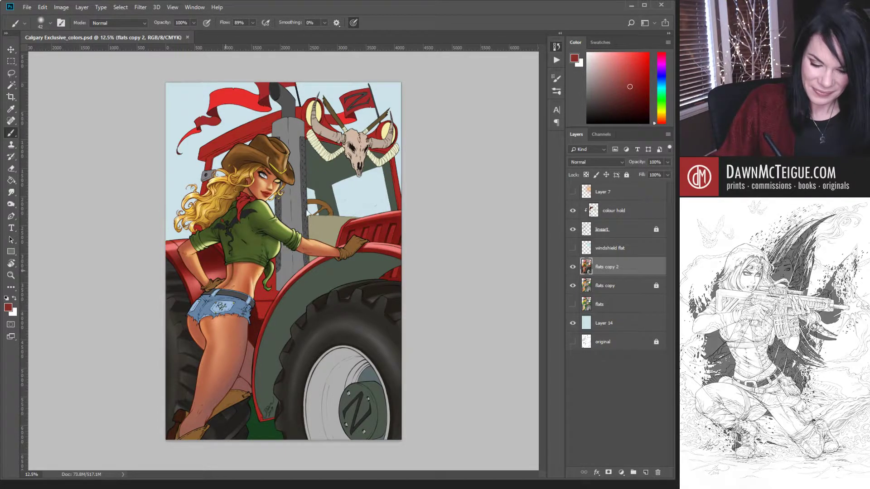
key(bracketright)
key(bracketright)
key(bracketright)
key(bracketright)
key(bracketright)
key(bracketright)
key(bracketright)
key(bracketright)
key(bracketright)
key(bracketright)
key(bracketright)
key(bracketright)
key(bracketright)
key(bracketright)
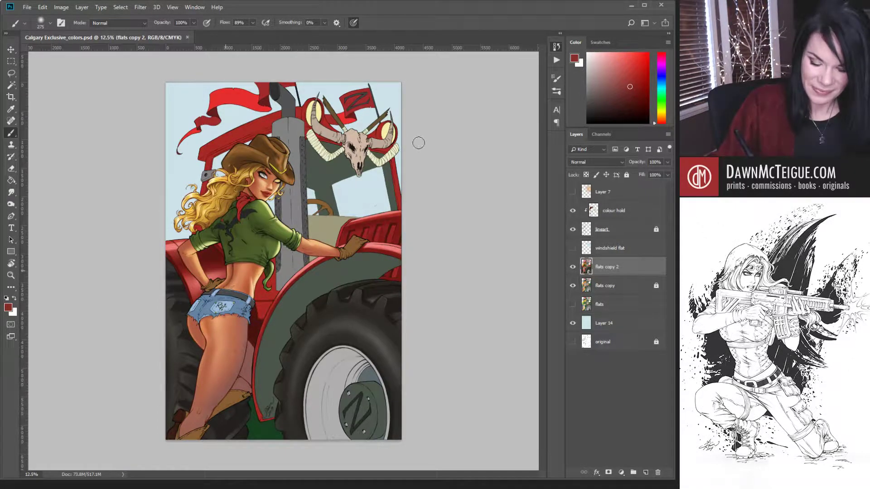
key(bracketright)
key(bracketright)
key(bracketright)
key(bracketright)
key(bracketright)
key(bracketright)
key(bracketright)
key(bracketright)
key(bracketright)
drag(216, 252, 210, 246)
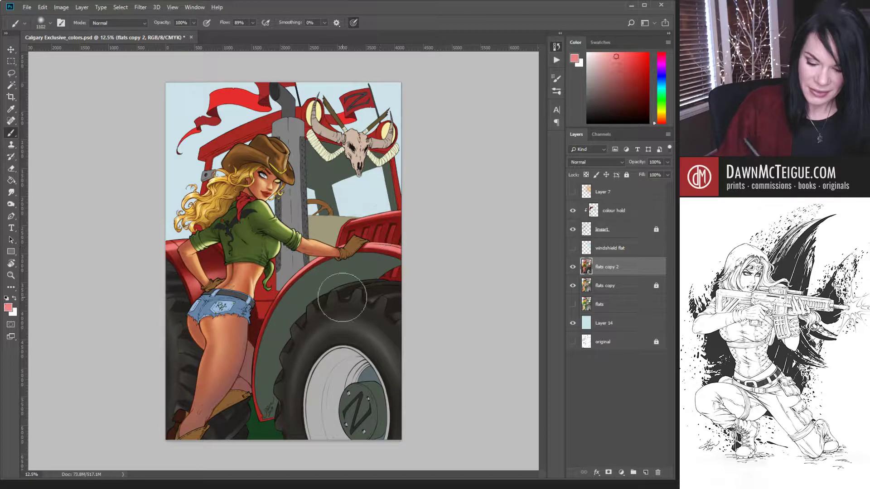
- Add fine highlights to the red body panels with a sampled salmon pink, reducing the brush to 130, 12 and 26 px
alt+click(243, 288)
key(bracketleft)
key(bracketleft)
key(bracketleft)
key(bracketleft)
key(bracketleft)
key(bracketleft)
key(bracketleft)
key(bracketleft)
key(bracketleft)
key(bracketleft)
key(bracketleft)
key(bracketleft)
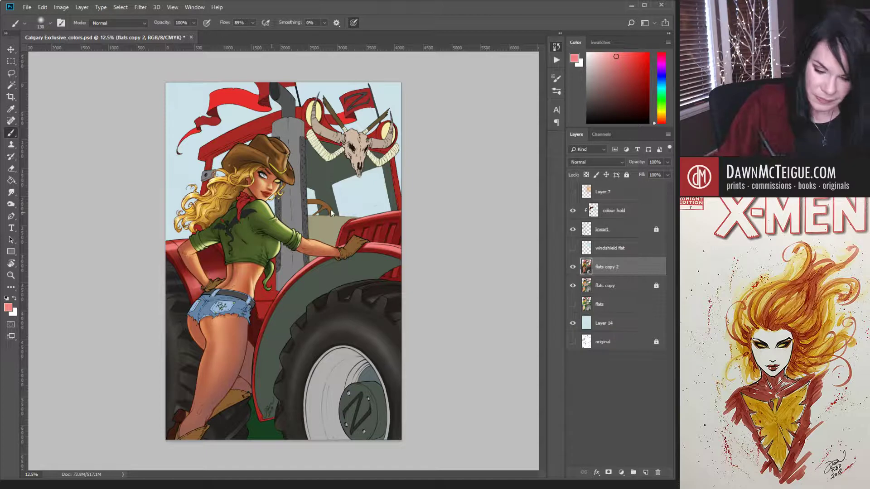
drag(322, 213, 272, 213)
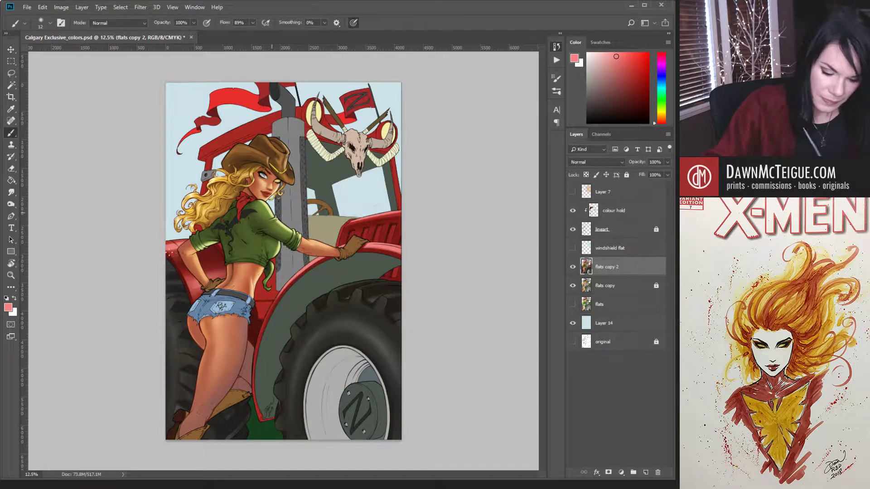
drag(320, 211, 326, 216)
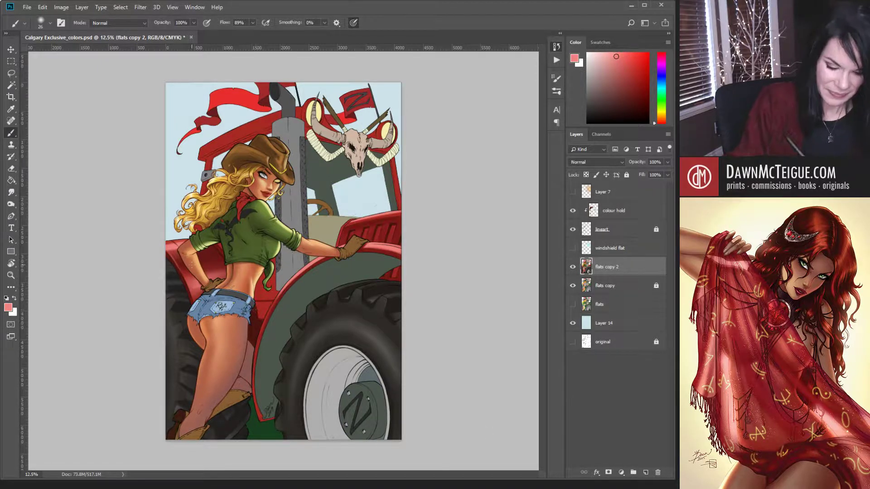
- Blend the bodywork highlights with sampled salmon reds, using a 105 px brush at 64% opacity
alt+click(201, 281)
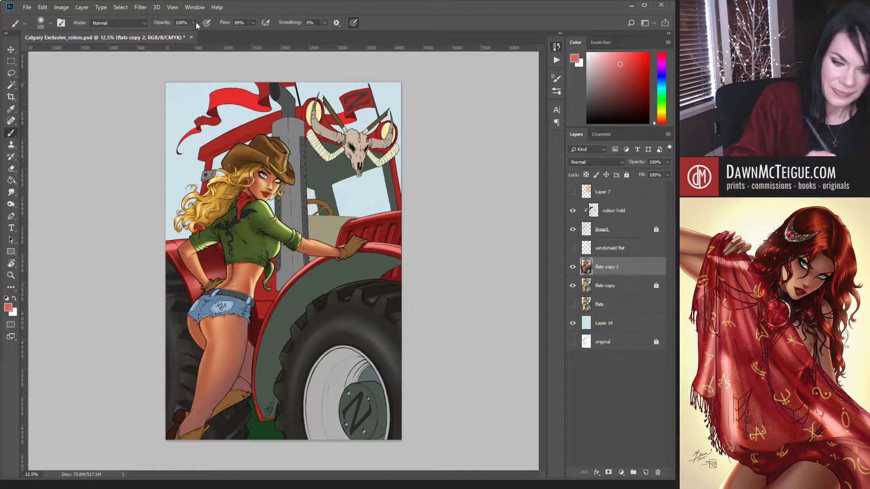
key(6)
key(4)
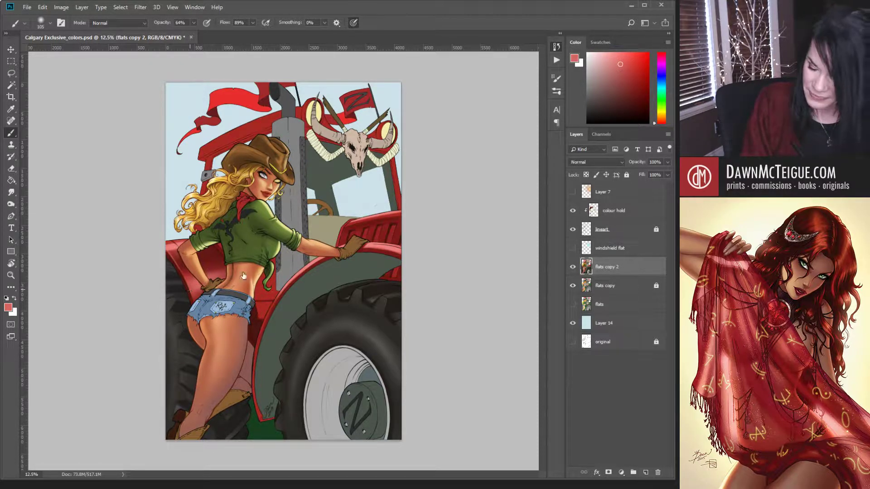
alt+click(388, 243)
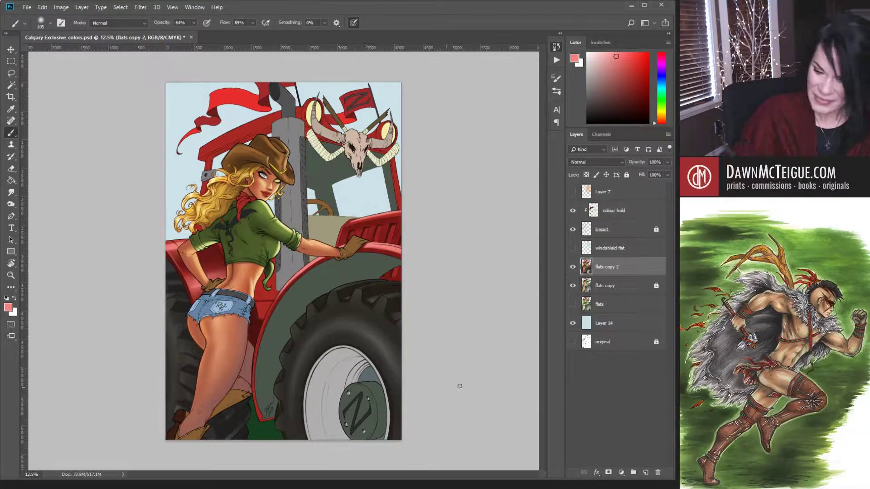
- Select the red cab roof and window frame from flats copy, ready to paint on flats copy 2
click(619, 290)
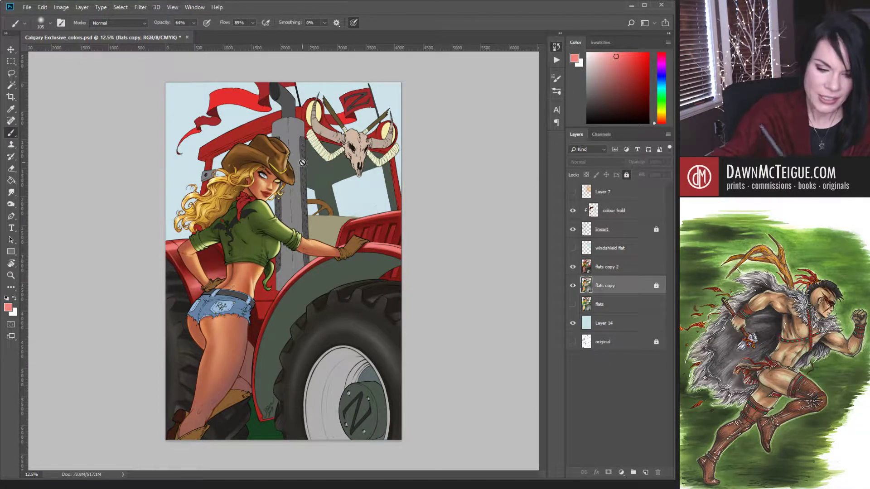
key(w)
click(314, 112)
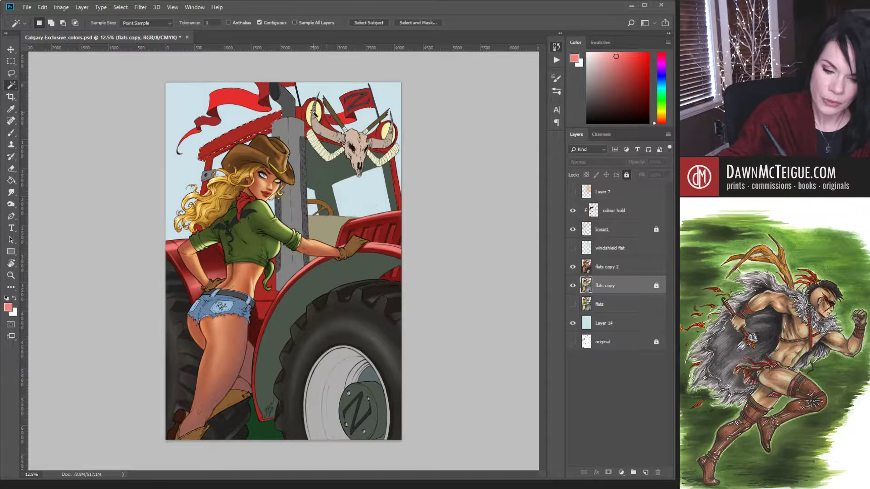
key(shift)
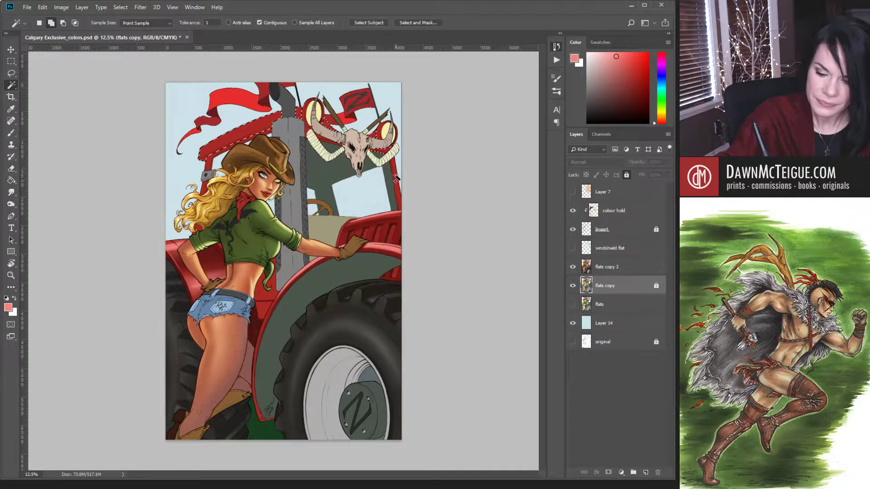
shift+click(392, 162)
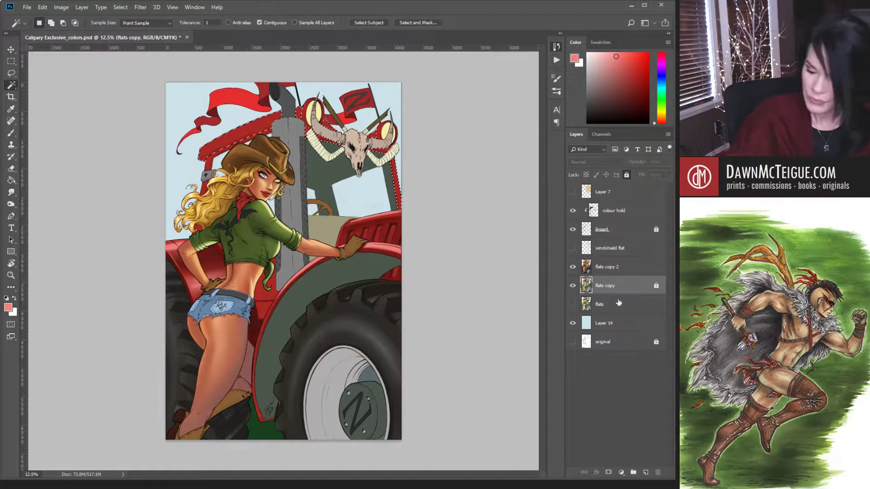
click(607, 267)
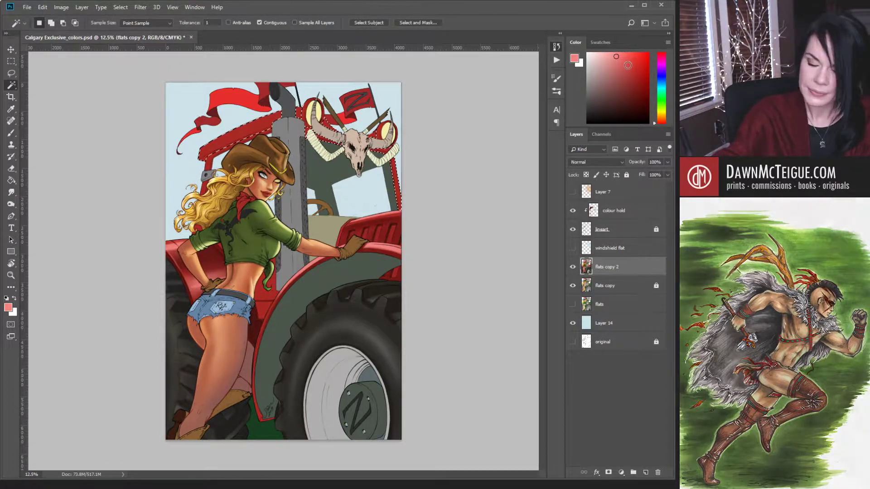
- Pick a dark, slightly muted red and fill the selected cab roof and window frame with it
click(646, 110)
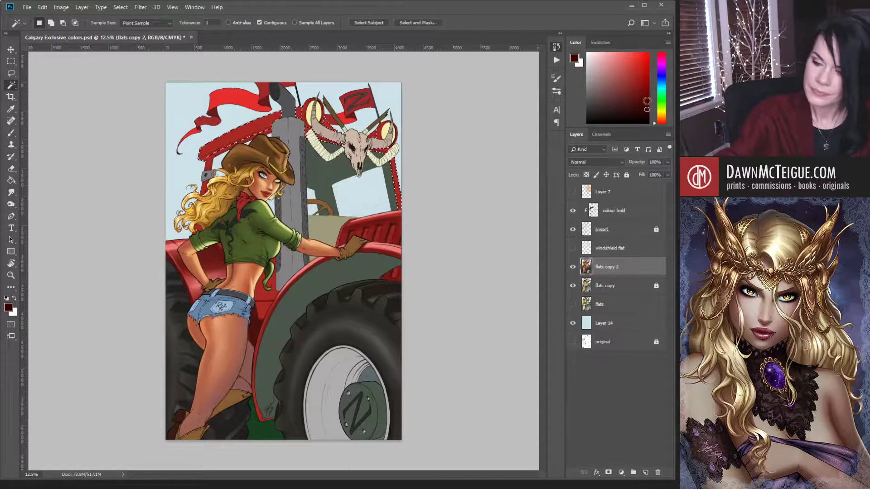
click(646, 101)
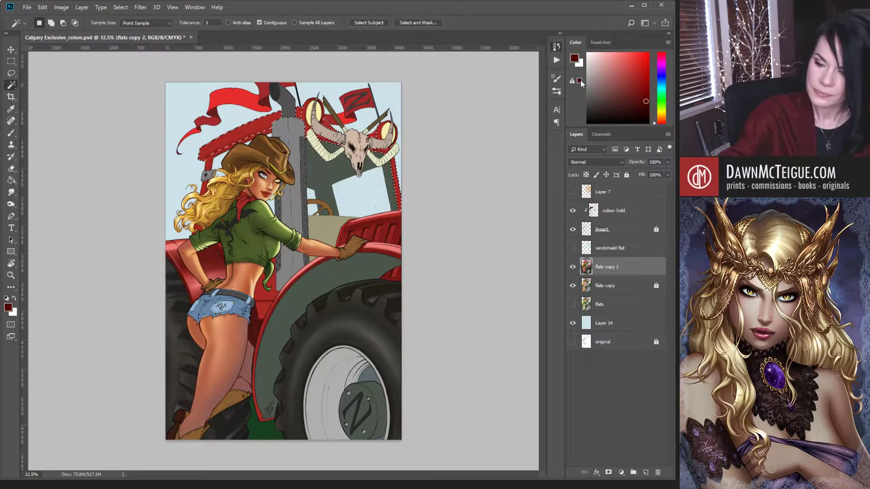
click(635, 102)
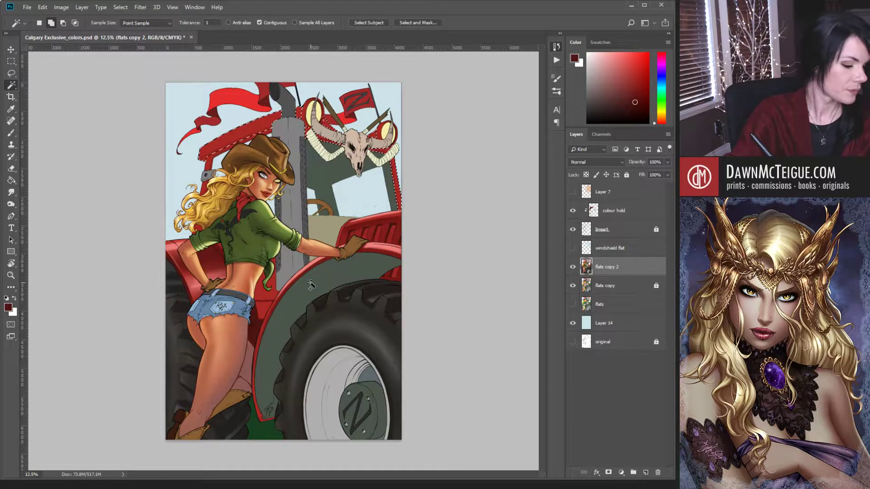
key(i)
key(w)
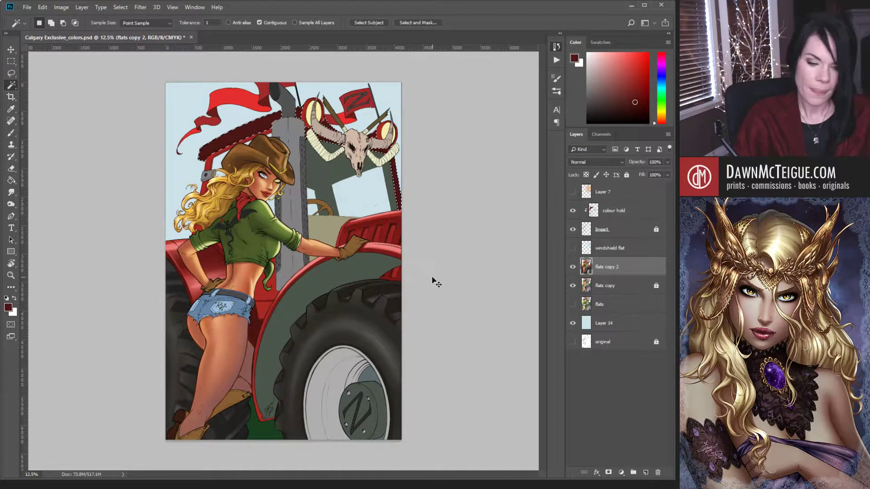
- Select the inner cab frame and the panel beside the cowgirl's waist from flats copy, and fill them dark red on flats copy 2
click(613, 287)
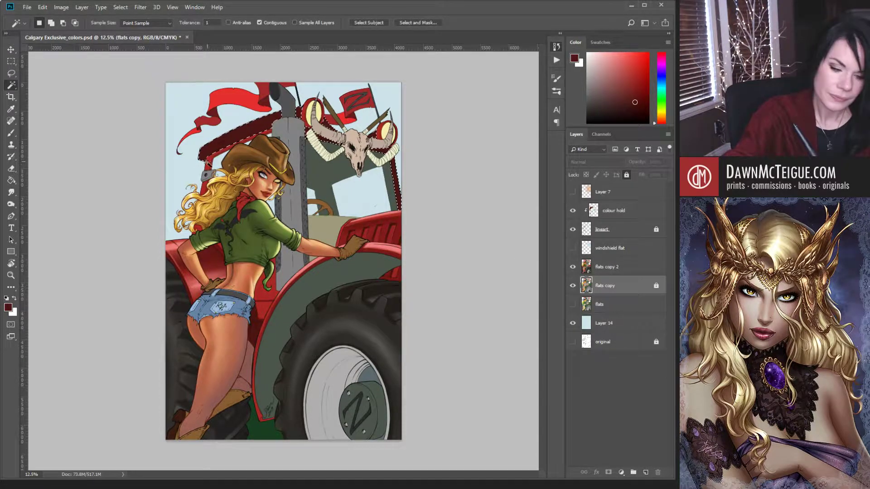
key(shift)
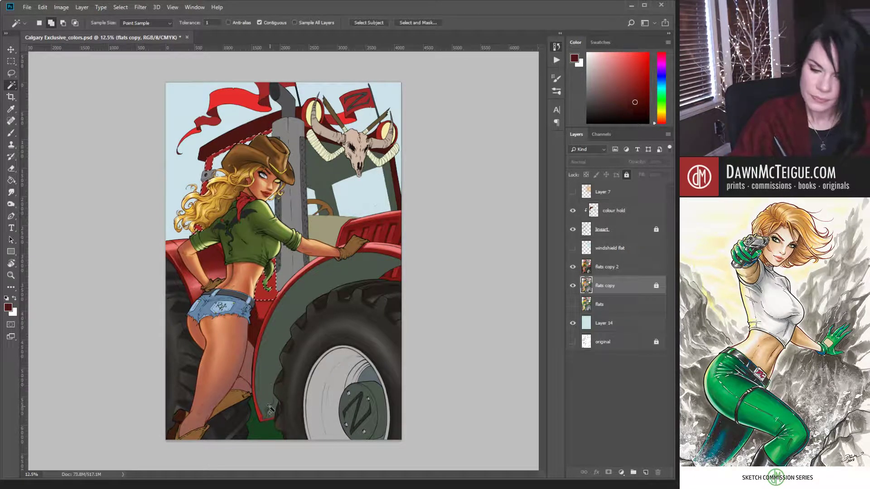
click(634, 268)
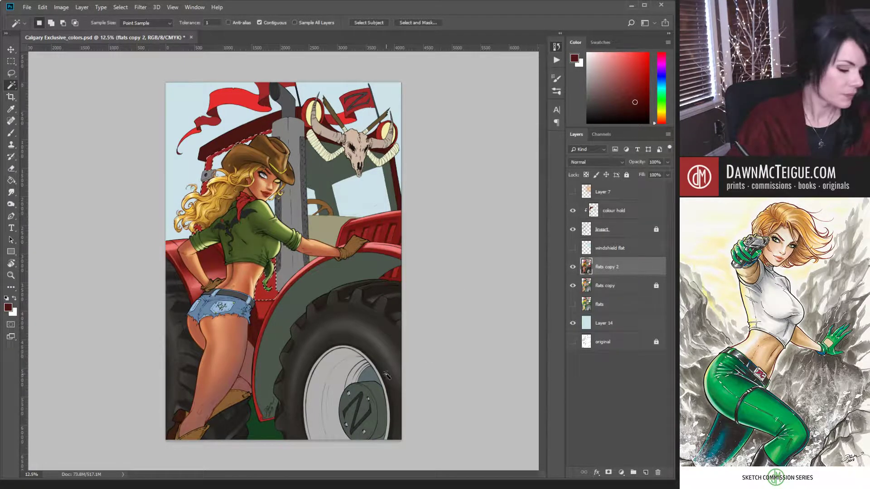
key(i)
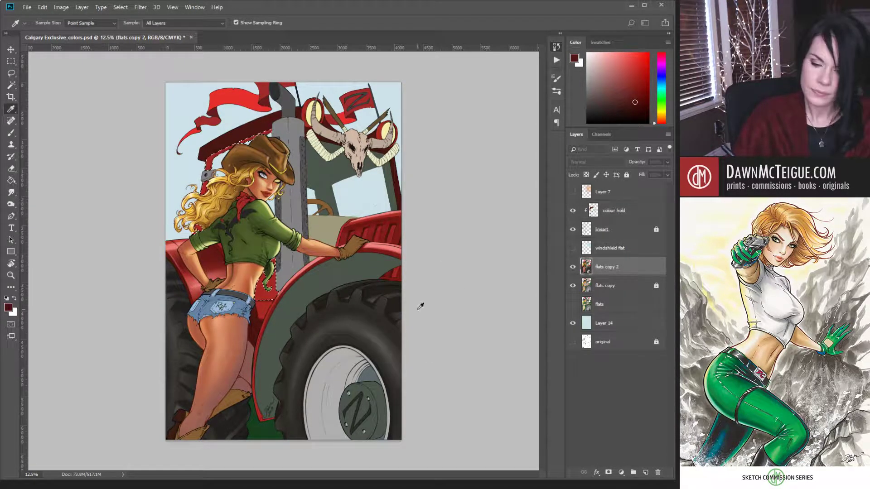
key(w)
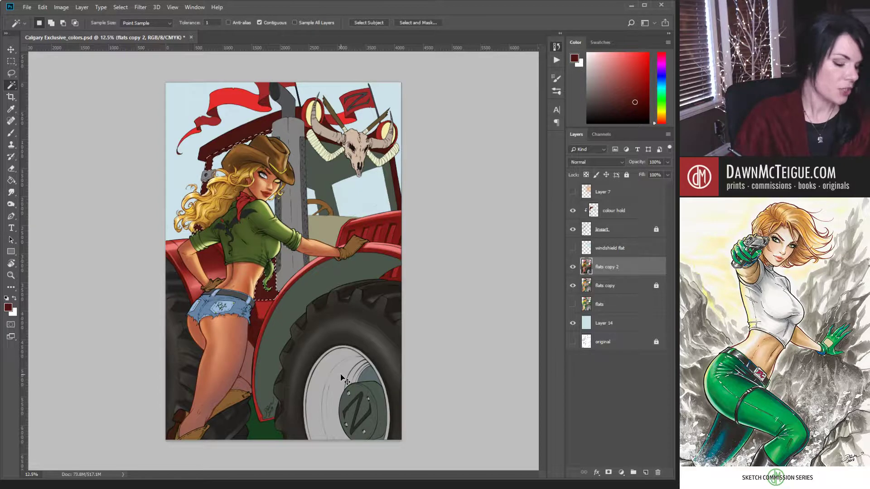
key(ctrl+g)
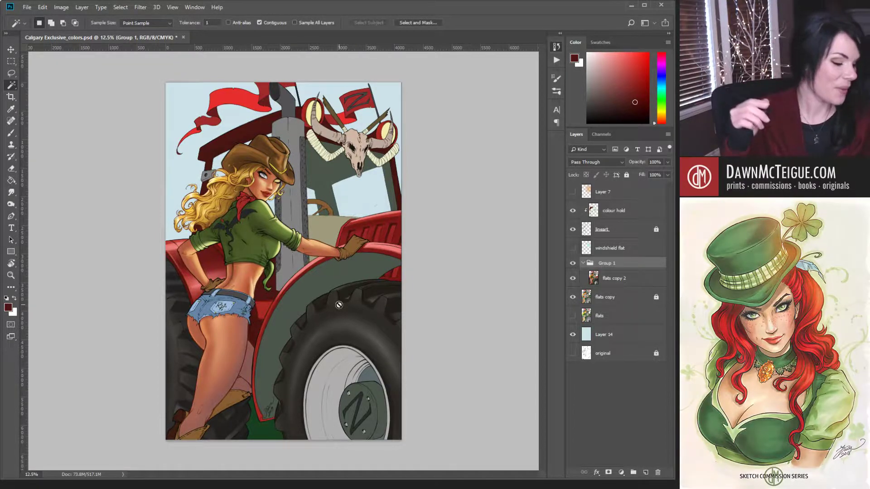
key(g)
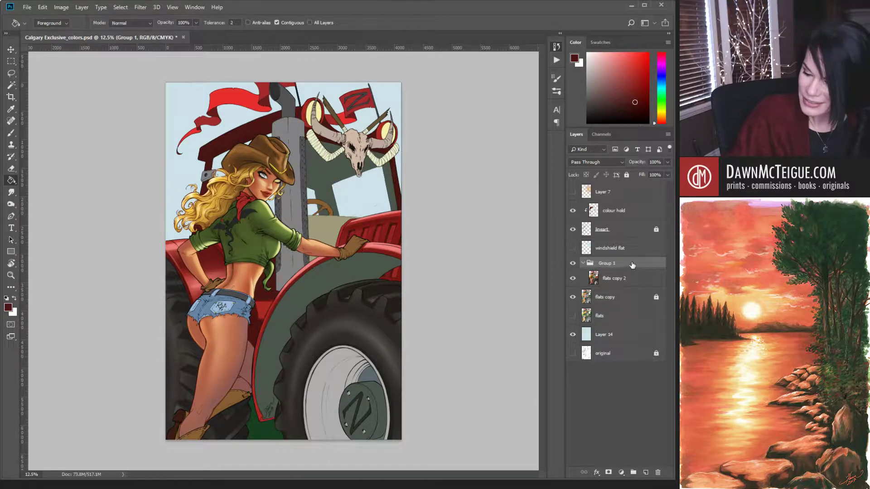
click(583, 264)
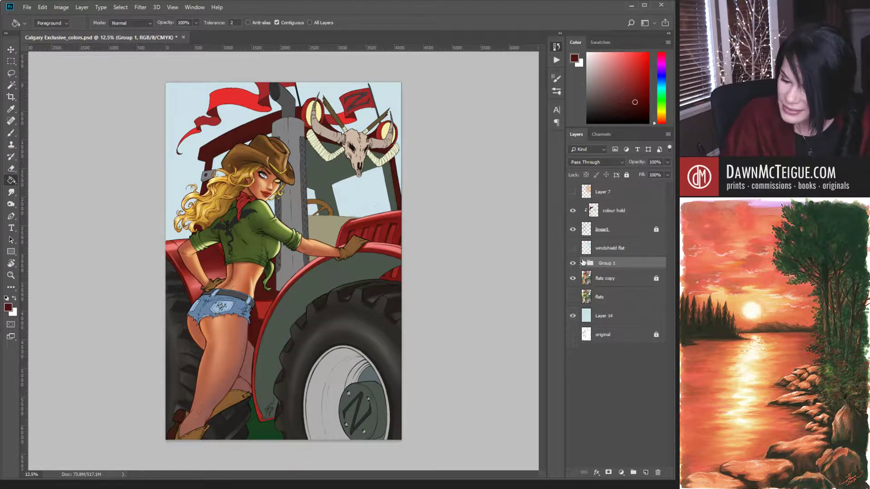
click(583, 263)
drag(630, 282, 658, 473)
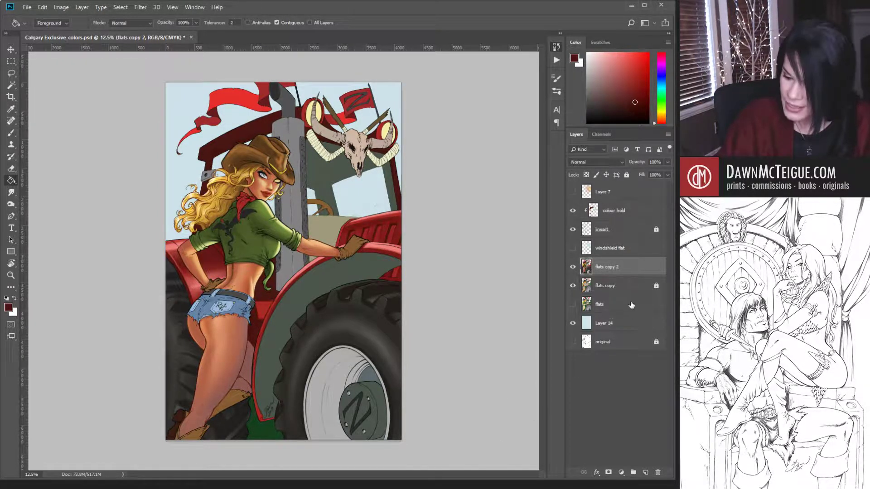
- Reselect the dark red cab roof and window frame from flats copy and make flats copy 2 the active layer
click(627, 287)
key(w)
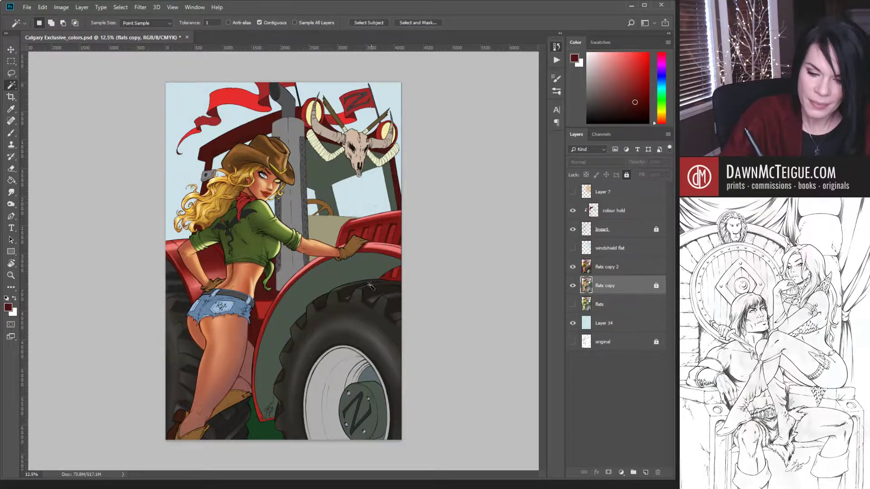
click(308, 114)
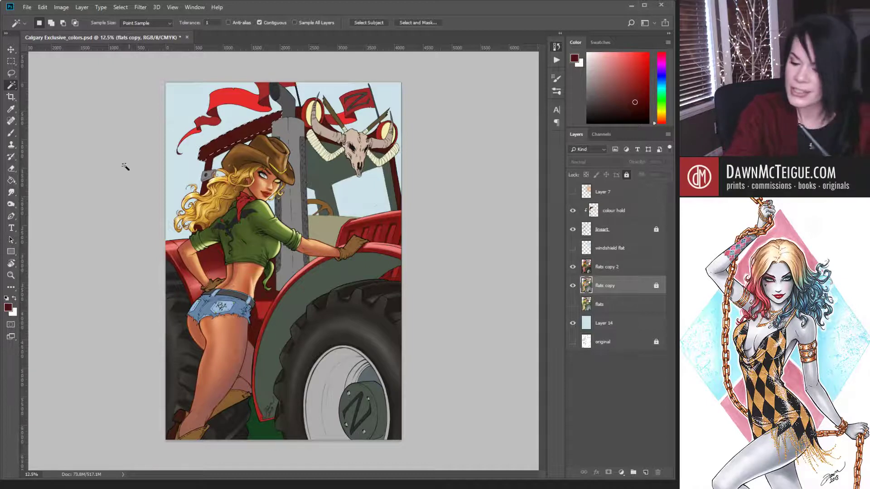
key(shift)
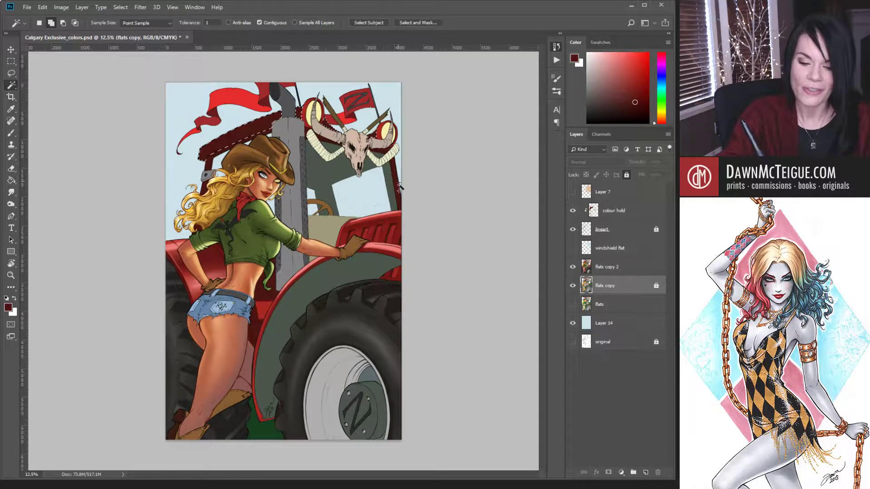
click(605, 267)
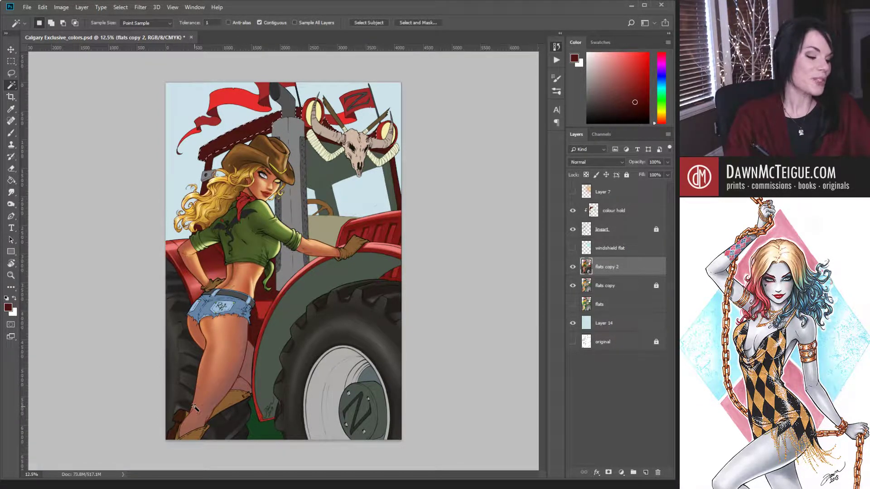
- Paint the cab roof and frame with brighter reds sampled from the tractor's bodywork at 64% brush opacity, and clear the selection
key(space)
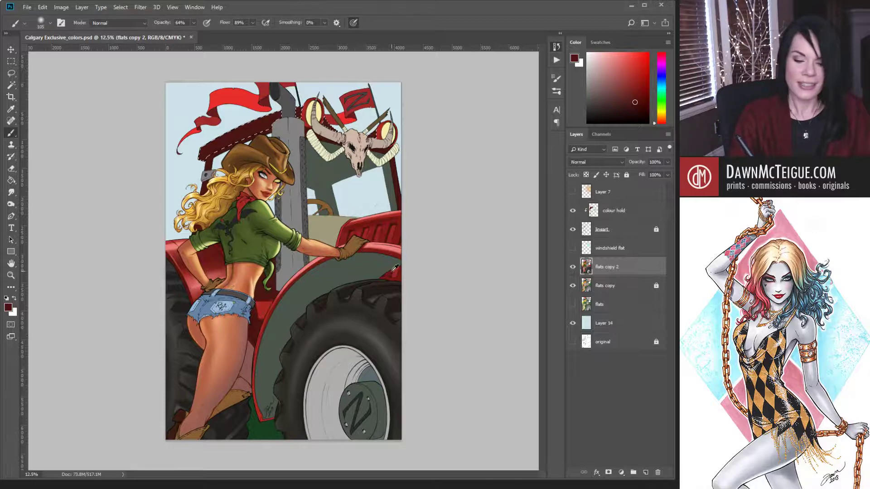
alt+click(394, 276)
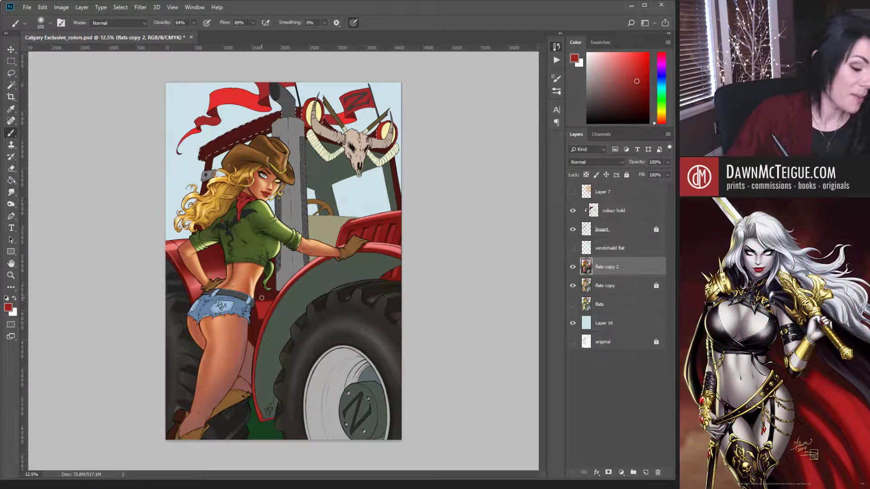
alt+click(270, 303)
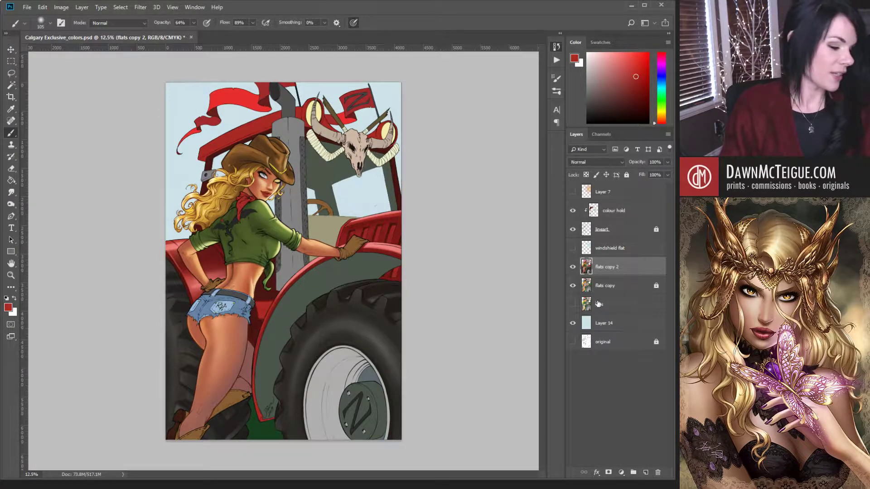
key(w)
click(265, 125)
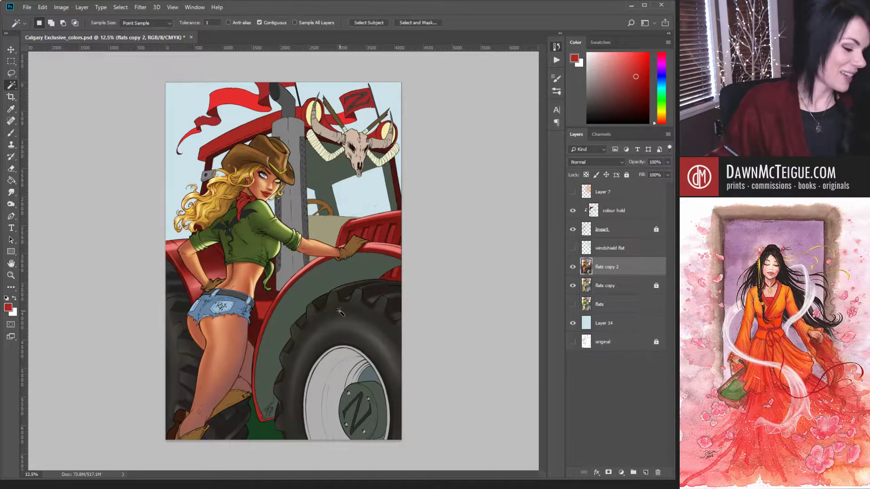
- Sample the dark red of the panel below the exhaust stack for the brush, reselect the last tractor area and clear the selection
key(b)
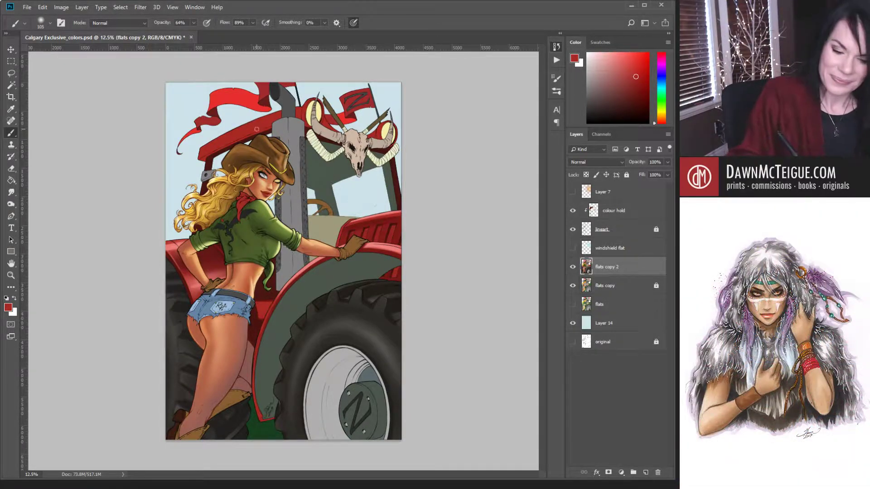
alt+click(265, 284)
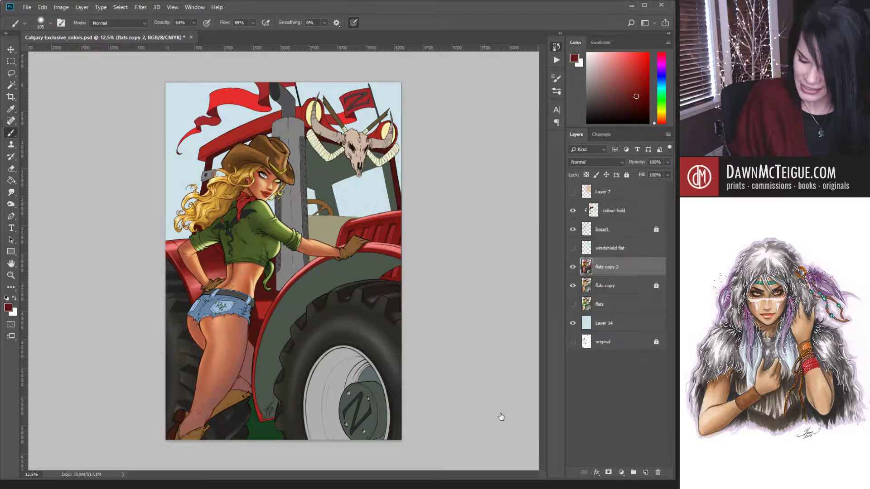
key(ctrl+shift+d)
key(ctrl+d)
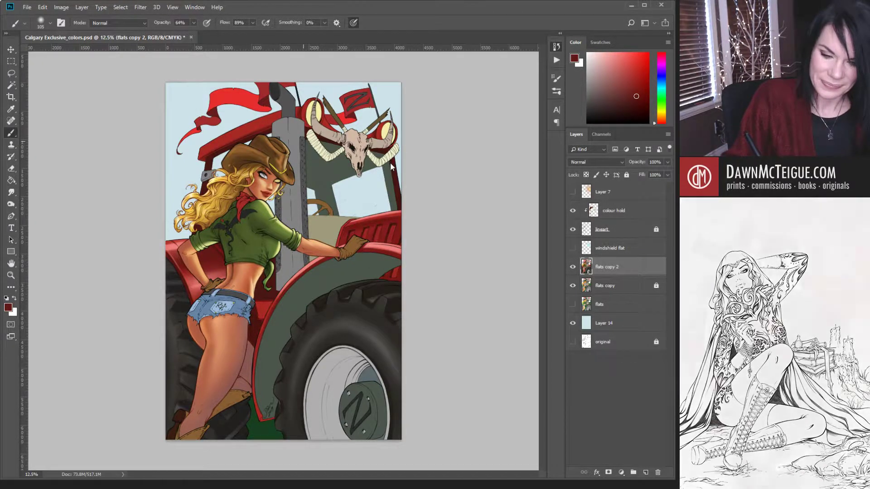
key(super+Up)
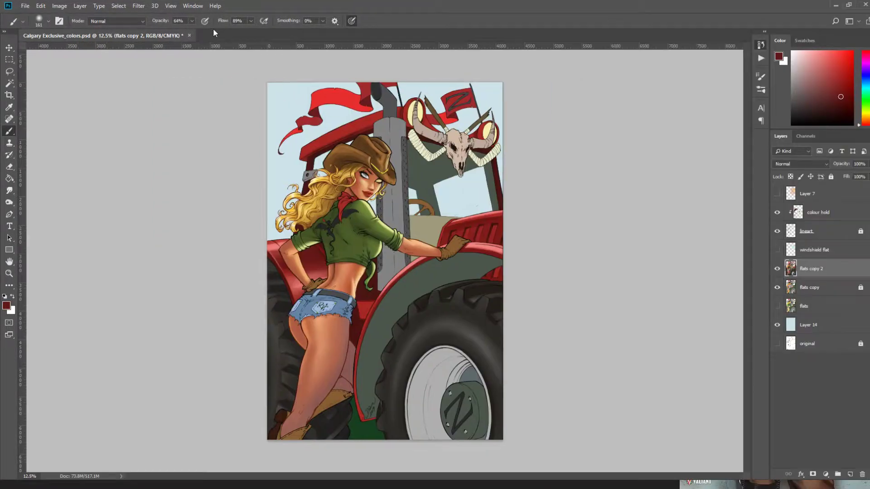
click(850, 6)
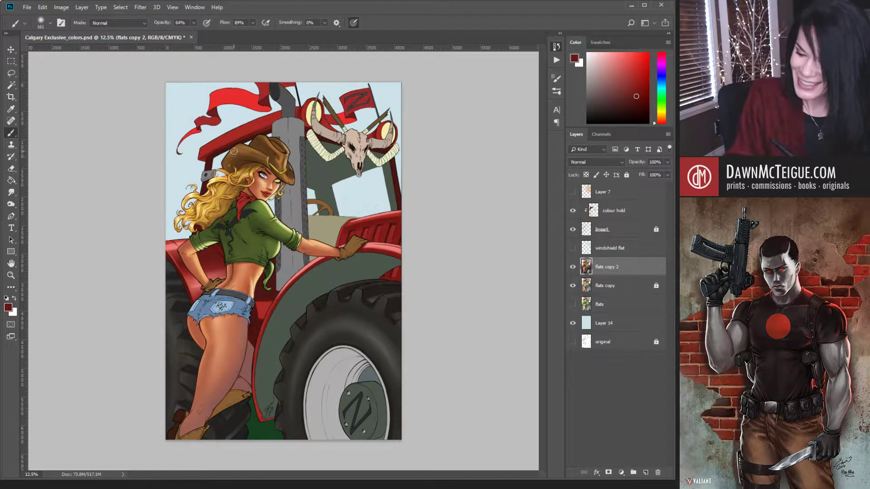
- Enlarge the brush and sample a mid red from the tractor's bodywork for painting at 64% opacity
key(bracketright)
key(bracketright)
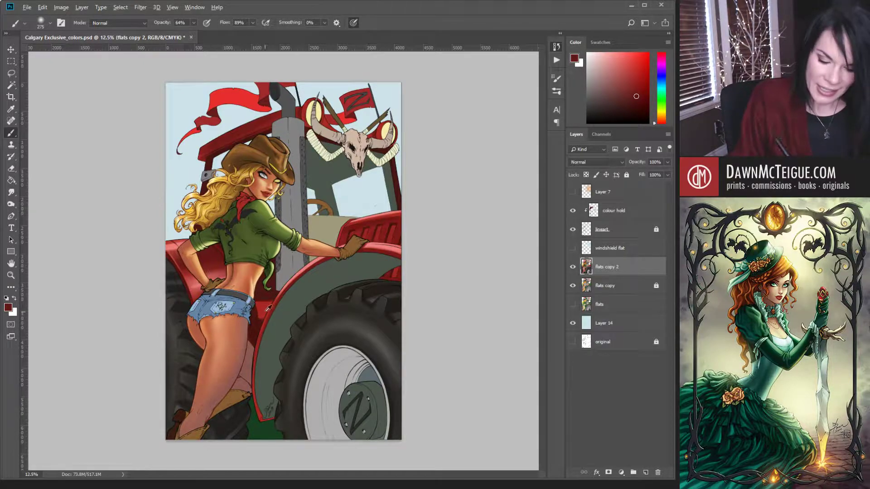
alt+click(267, 343)
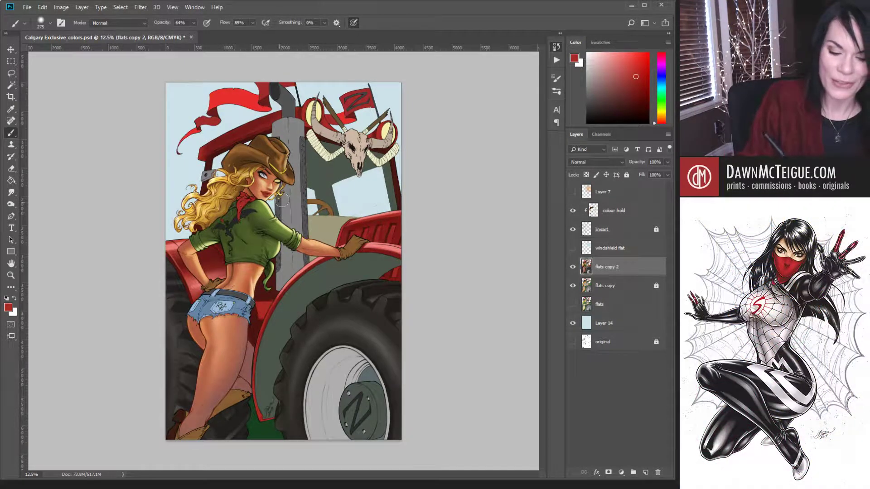
- Paint fine edge highlights on the cab roof and frame at 100% opacity, using a small brush with bright red and pale red
key(bracketleft)
key(bracketleft)
key(bracketleft)
key(bracketleft)
key(bracketleft)
key(bracketleft)
key(bracketleft)
key(bracketleft)
key(bracketleft)
key(bracketleft)
key(bracketleft)
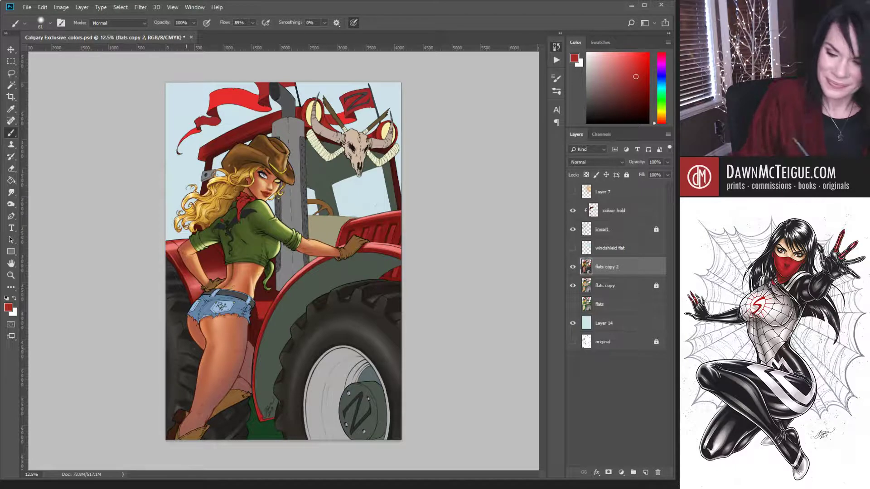
drag(505, 167, 514, 145)
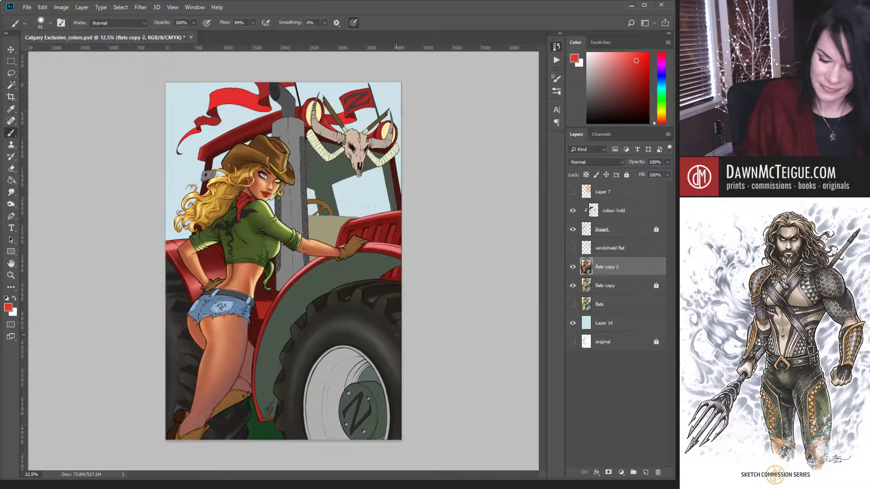
alt+click(386, 248)
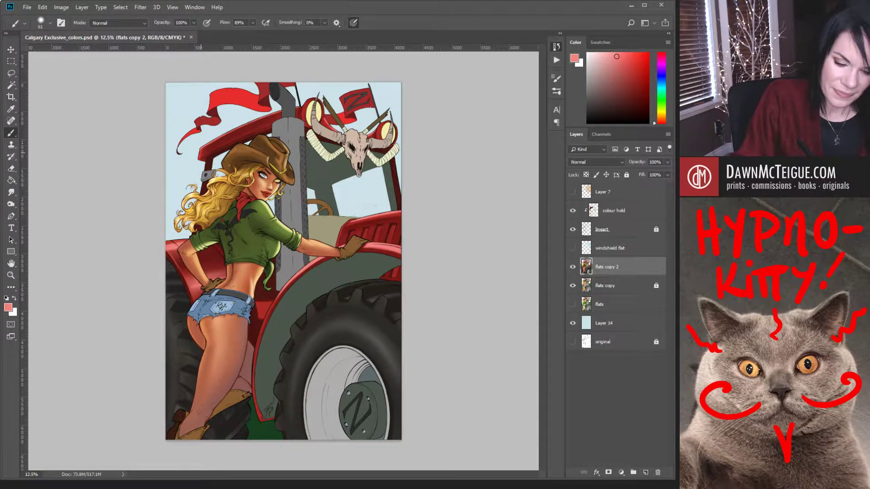
alt+click(201, 153)
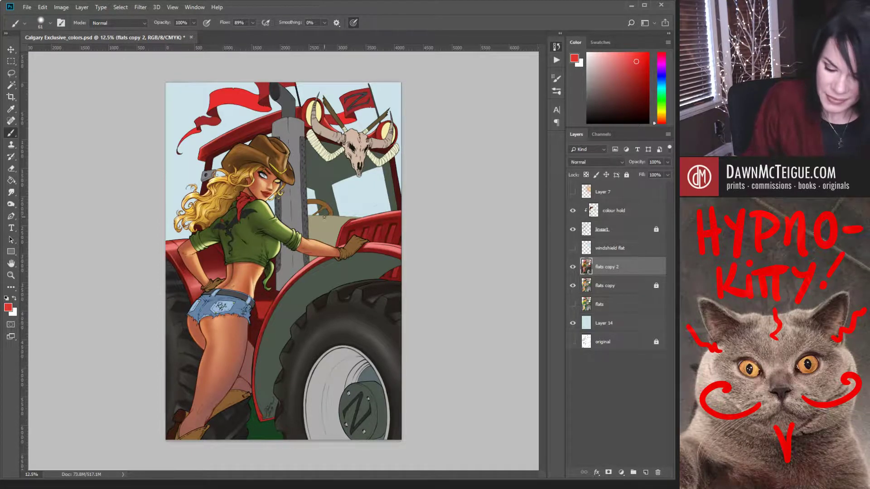
key(bracketleft)
key(bracketleft)
key(bracketleft)
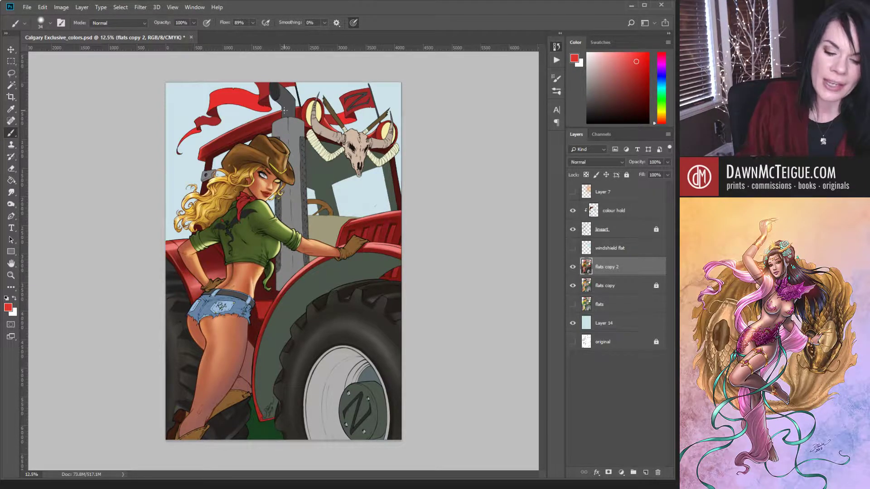
- Show Layer 7's warm glow over the artwork to check the colours, and hide it again
click(573, 191)
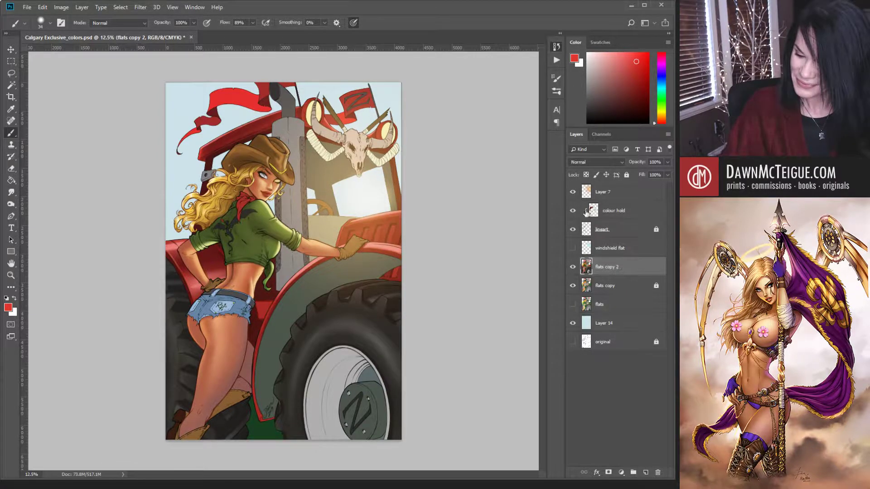
click(572, 191)
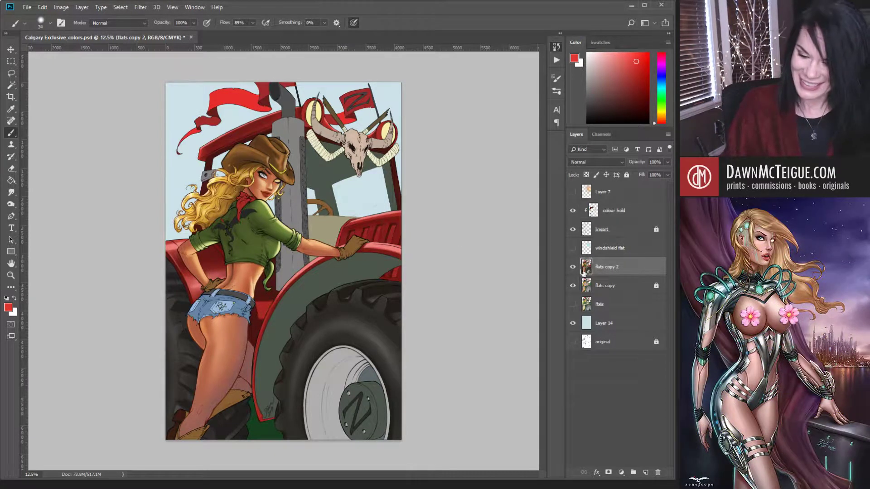
key(w)
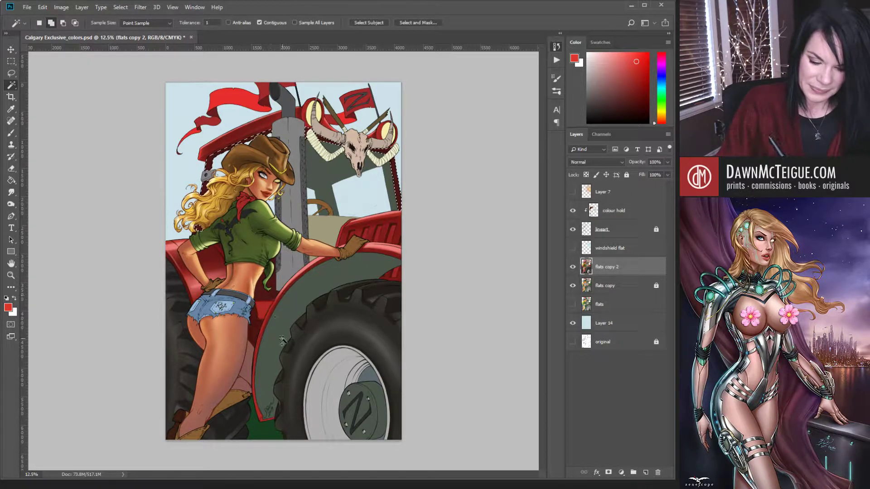
click(270, 277)
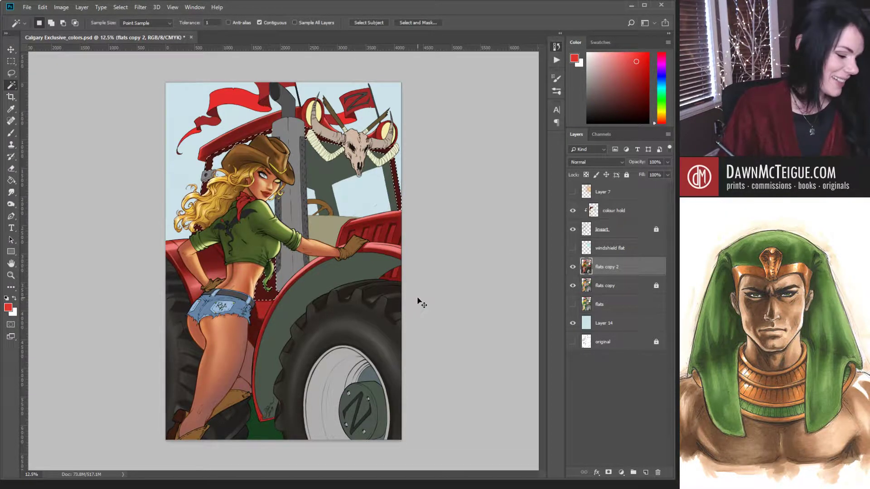
key(ctrl+d)
- Add pale red highlights to the tractor's red bodywork, using a colour sampled from the fender and a slightly larger brush
key(b)
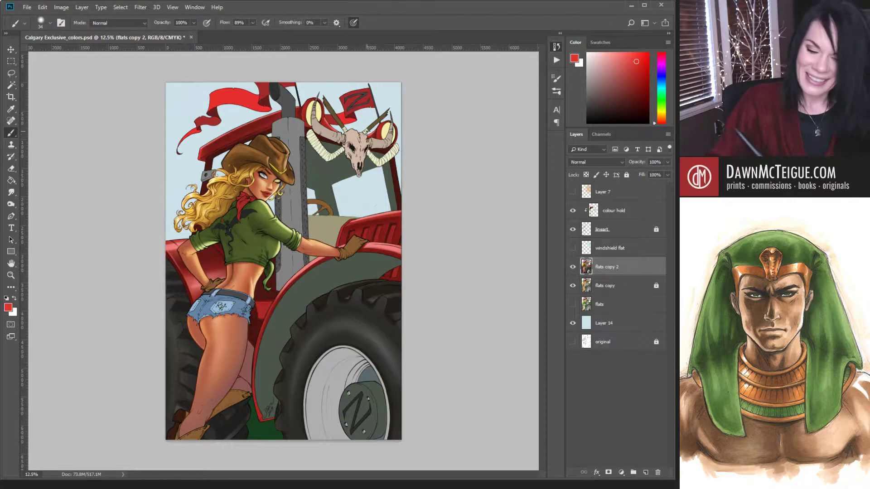
alt+click(393, 243)
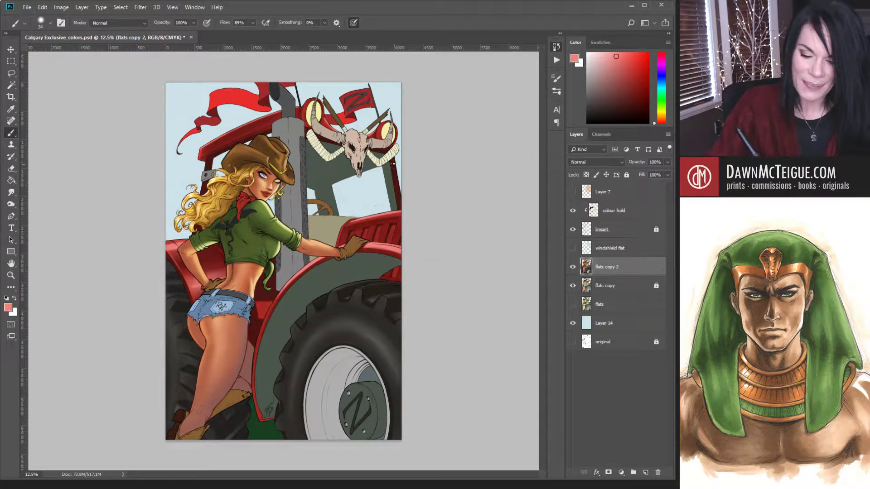
key(bracketright)
key(bracketright)
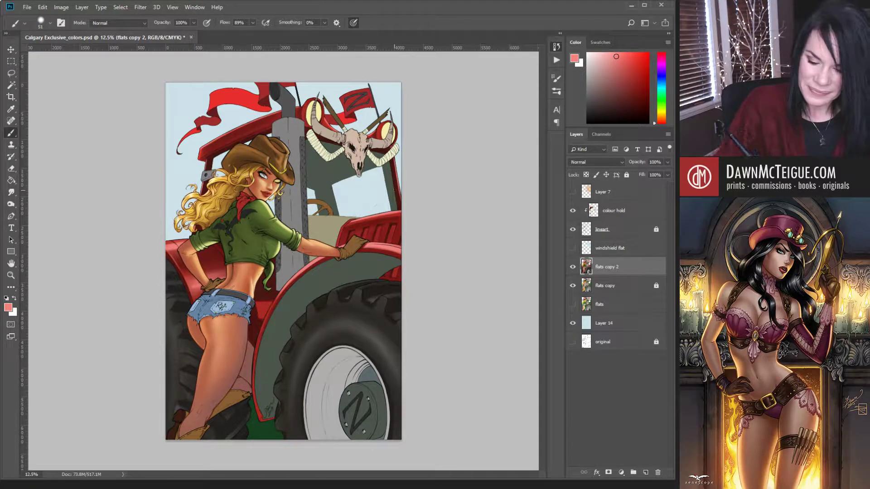
key(bracketright)
key(bracketright)
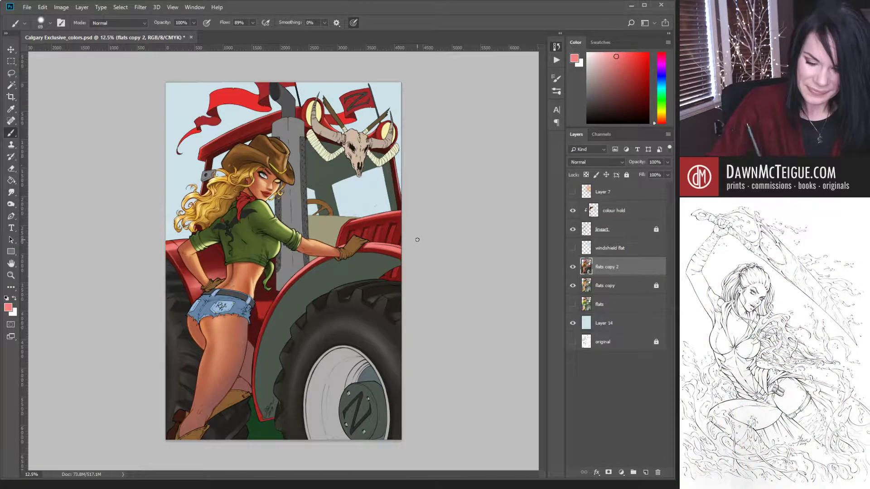
- Pick a near-black brush colour, enlarge the brush to 228 and set its opacity to 51%
alt+click(399, 164)
drag(632, 107, 601, 117)
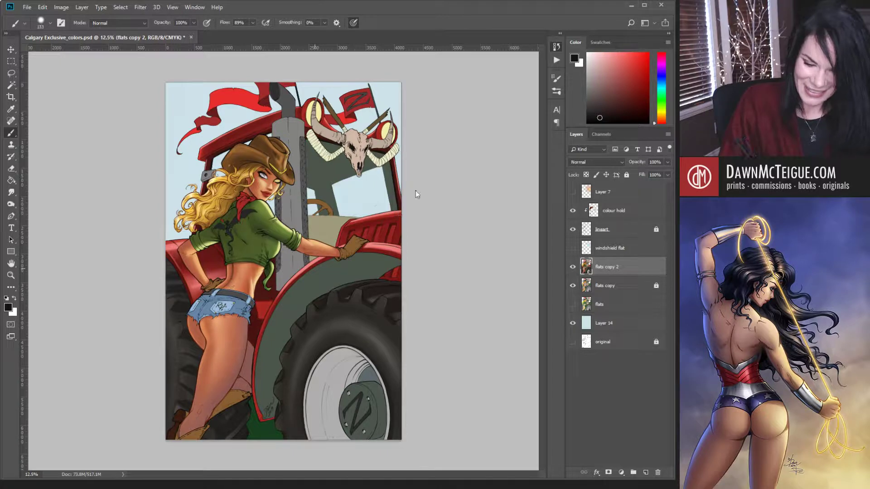
key(bracketright)
key(bracketright)
key(bracketright)
key(bracketright)
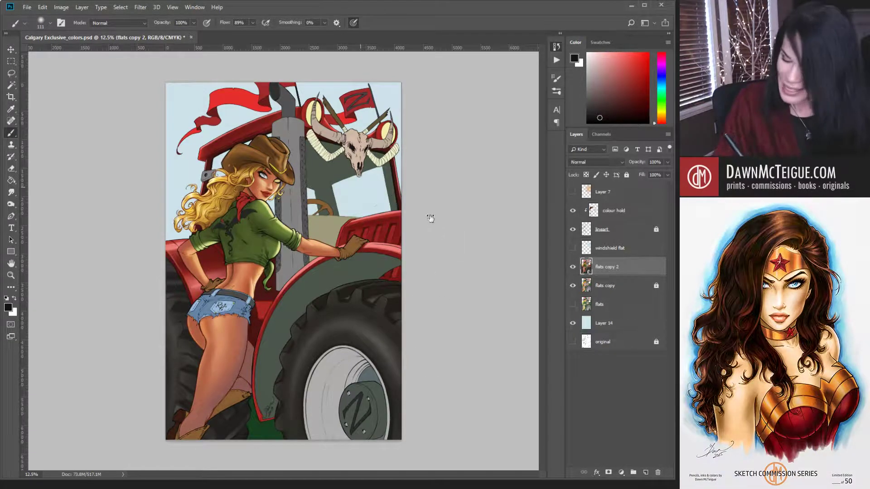
key(bracketright)
key(bracketright)
key(bracketright)
key(bracketright)
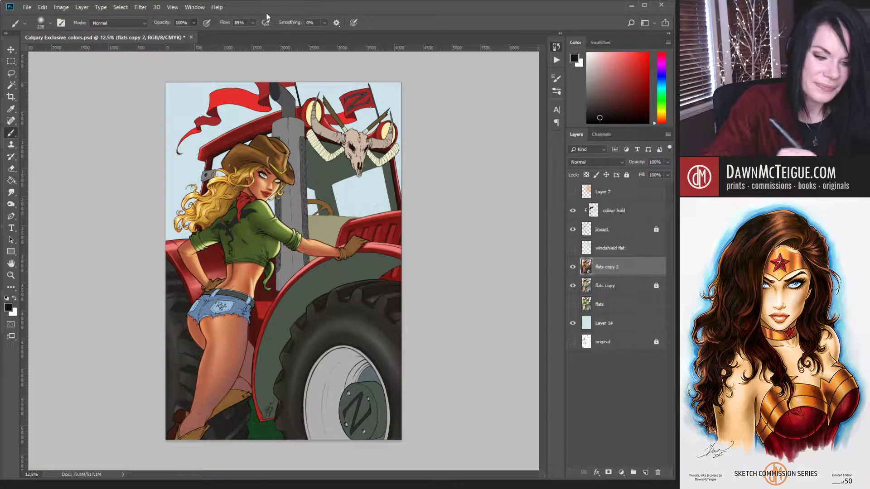
key(5)
key(1)
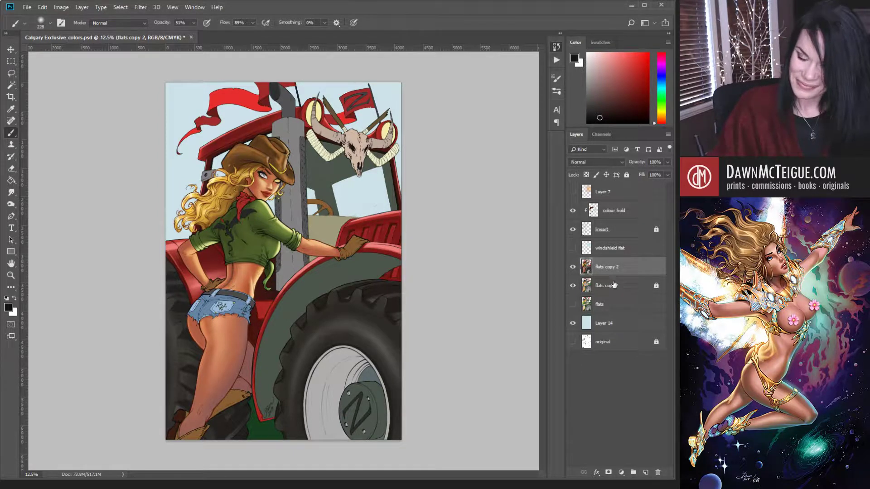
- Select the tractor's grey exhaust stack together with its upper pipe and perforated side guards
key(w)
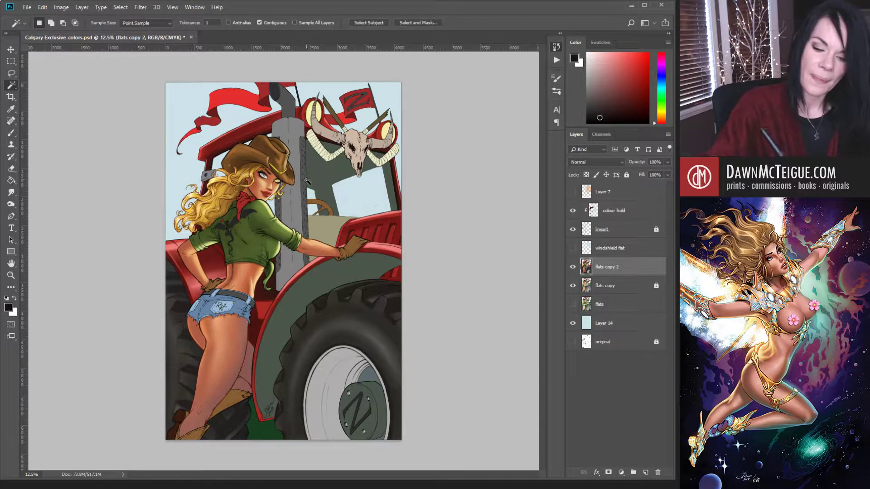
shift+click(289, 265)
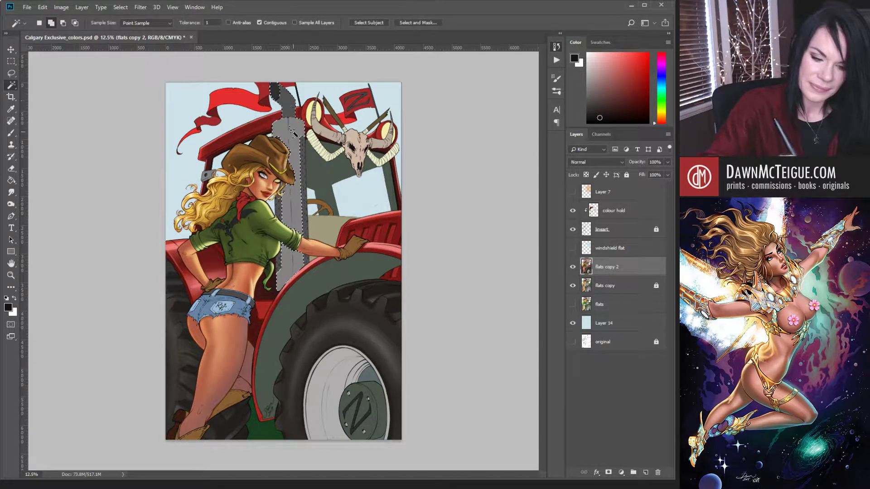
shift+click(306, 190)
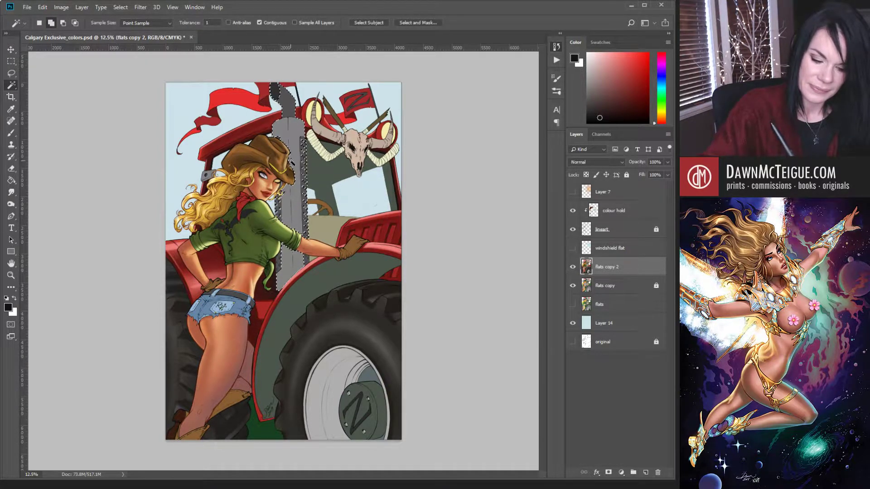
scroll(292, 199, up, 2)
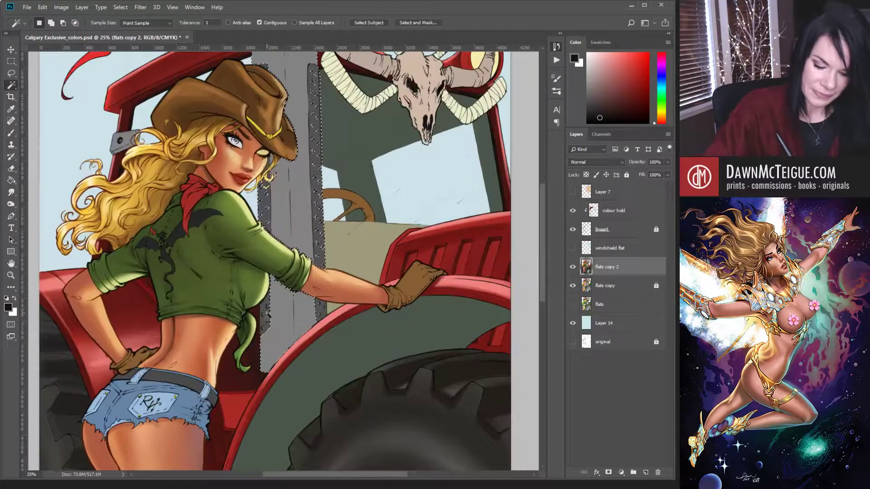
key(shift)
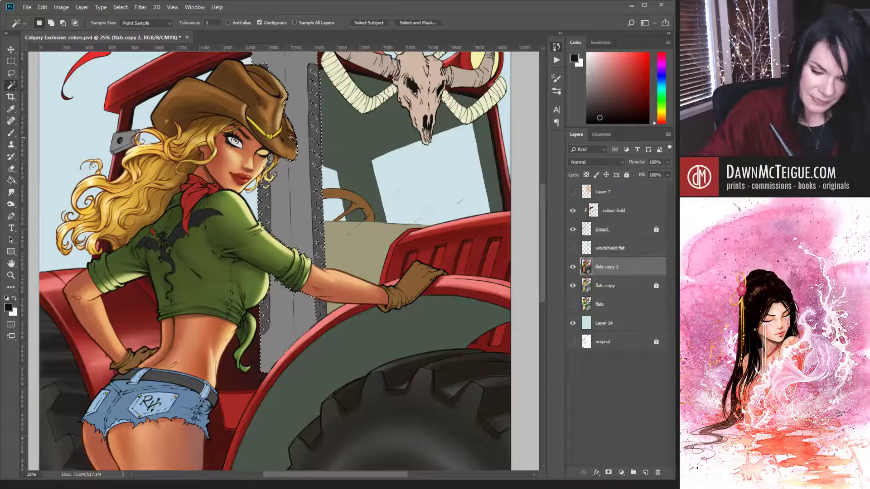
drag(290, 123, 287, 294)
key(shift)
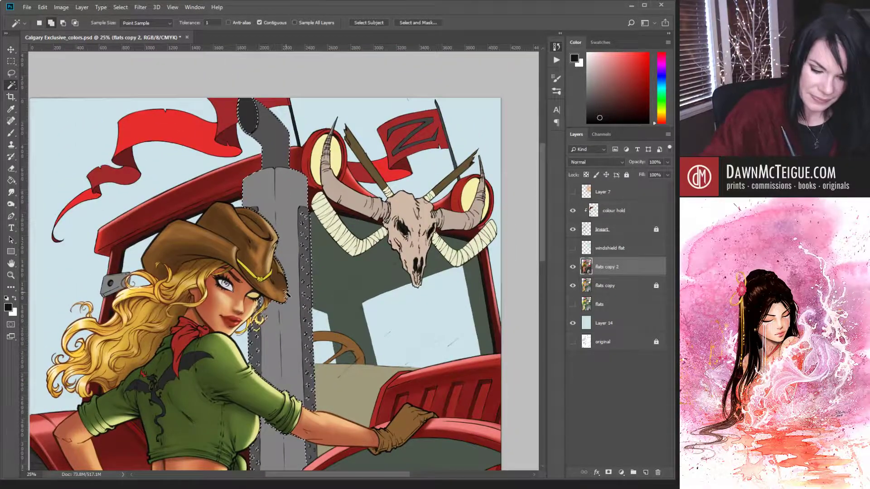
alt+click(356, 307)
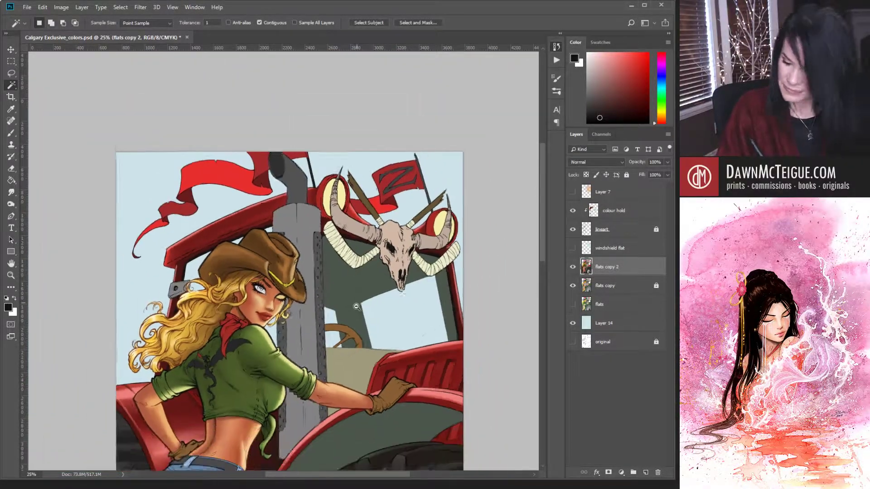
alt+click(356, 307)
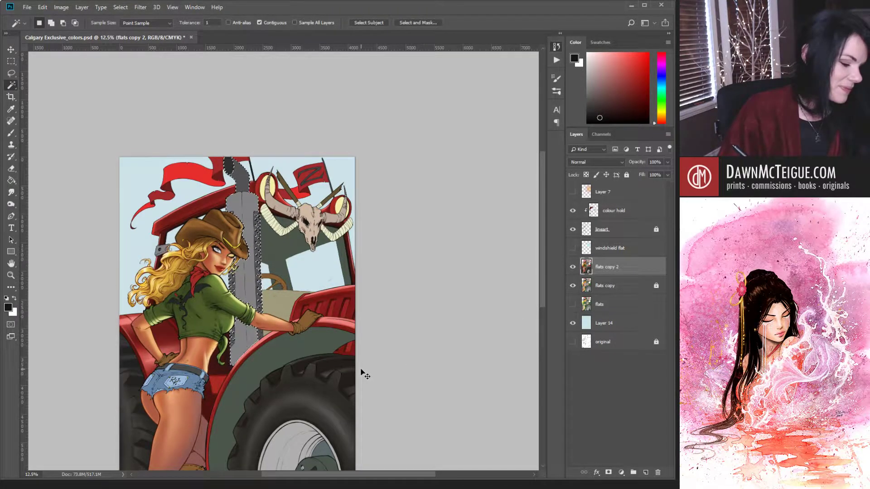
- Sample the exhaust stack's grey and select the stack's body and curved pipe with the Magic Wand on the flats copy 2 layer
key(b)
alt+click(255, 211)
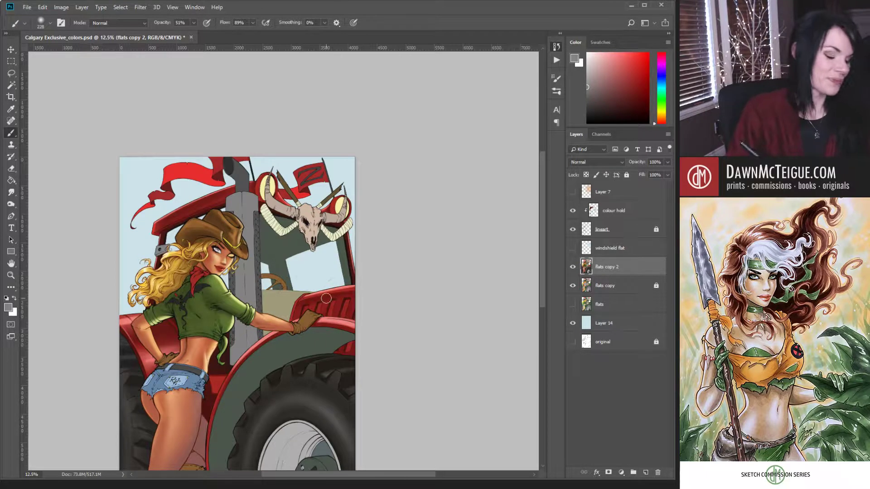
key(w)
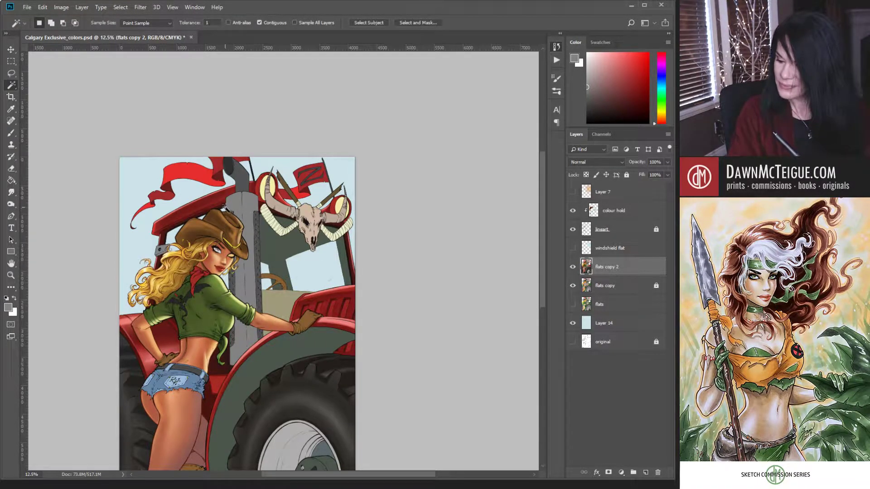
click(246, 210)
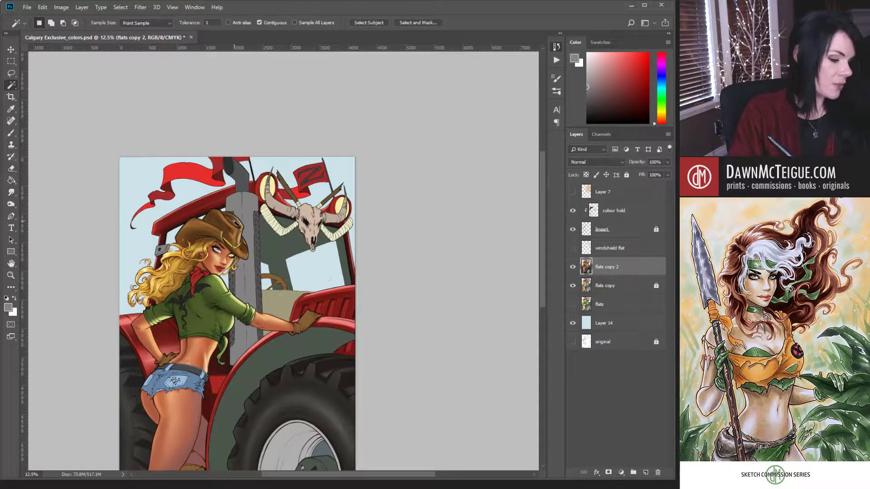
key(i)
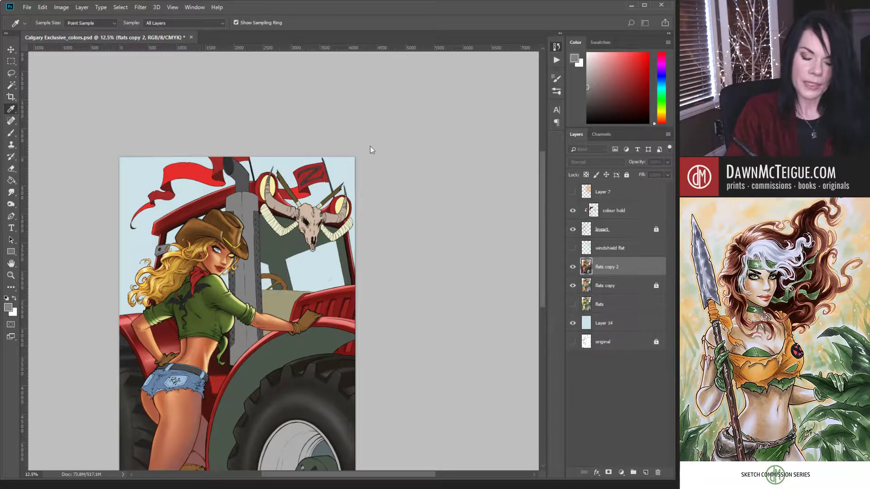
key(w)
click(232, 181)
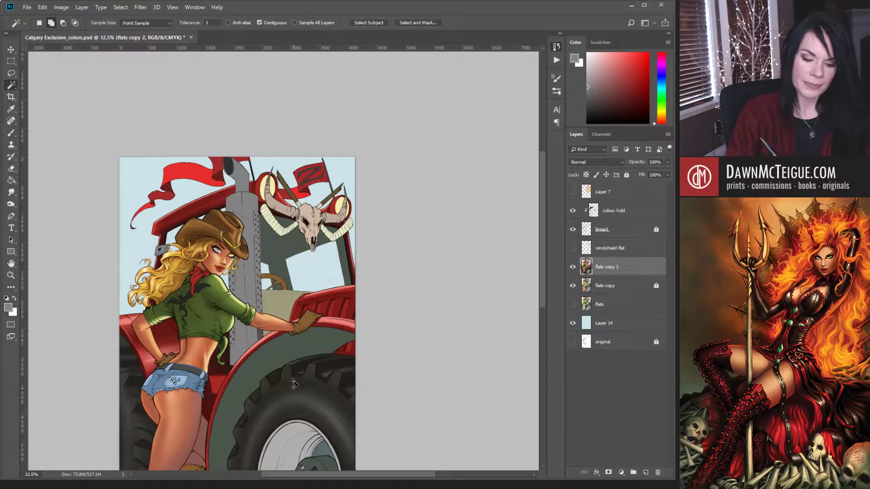
shift+click(260, 335)
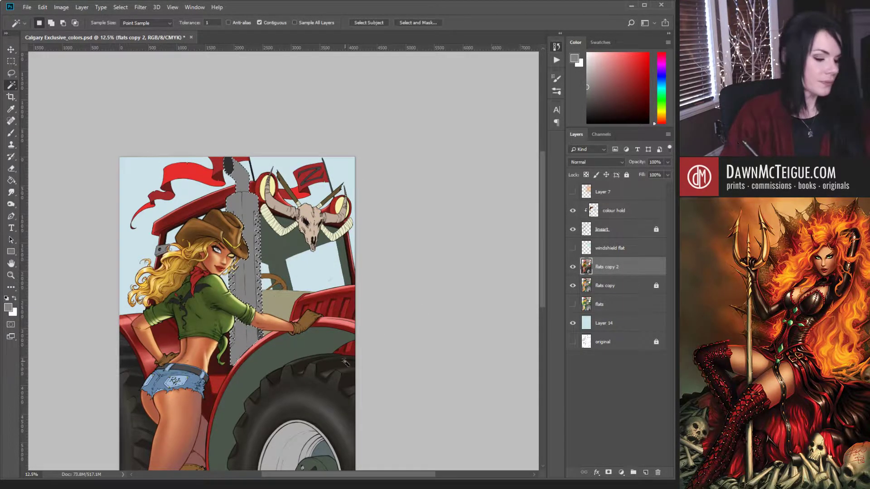
- Shade the exhaust stack's body in a darker grey with the Brush at 51% opacity and 68% flow
key(ctrl+d)
key(i)
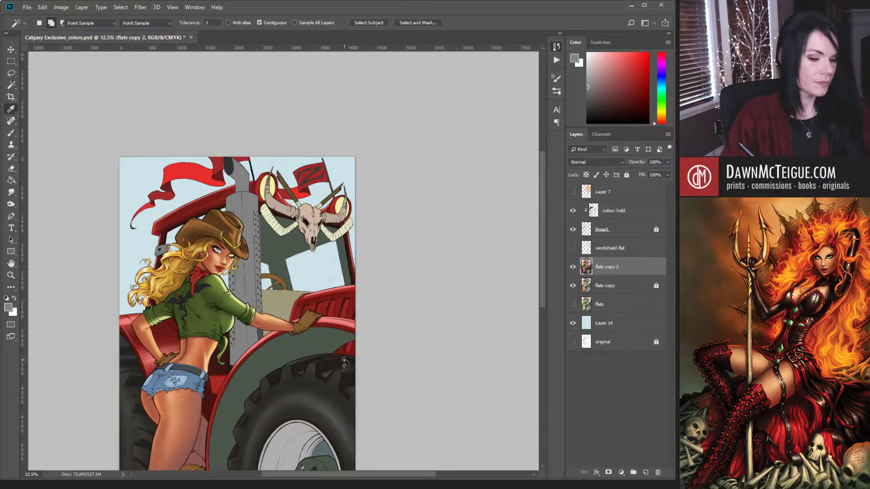
key(w)
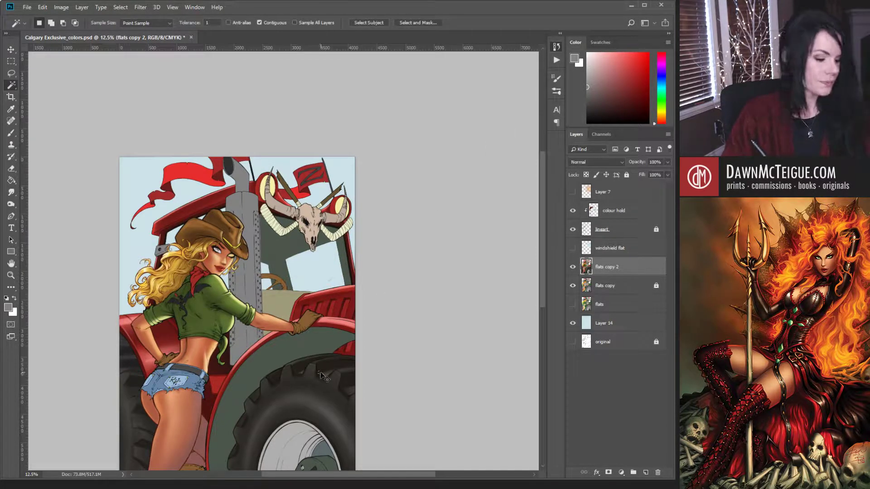
key(b)
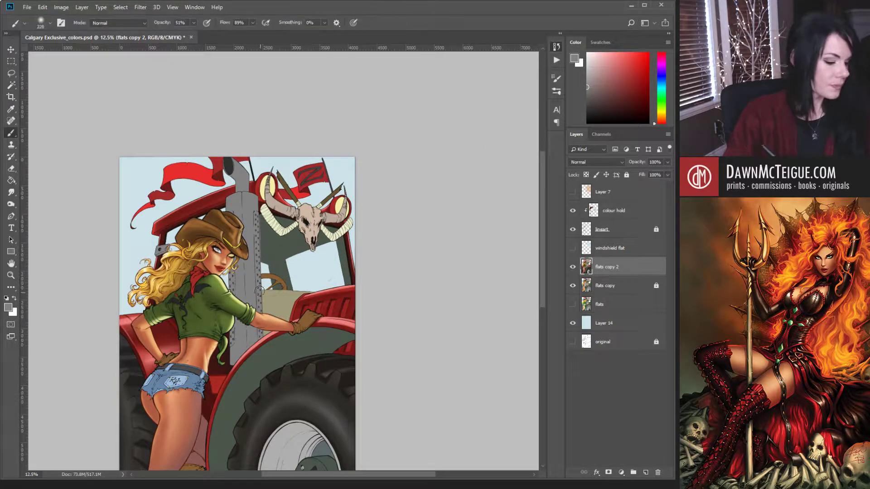
click(587, 103)
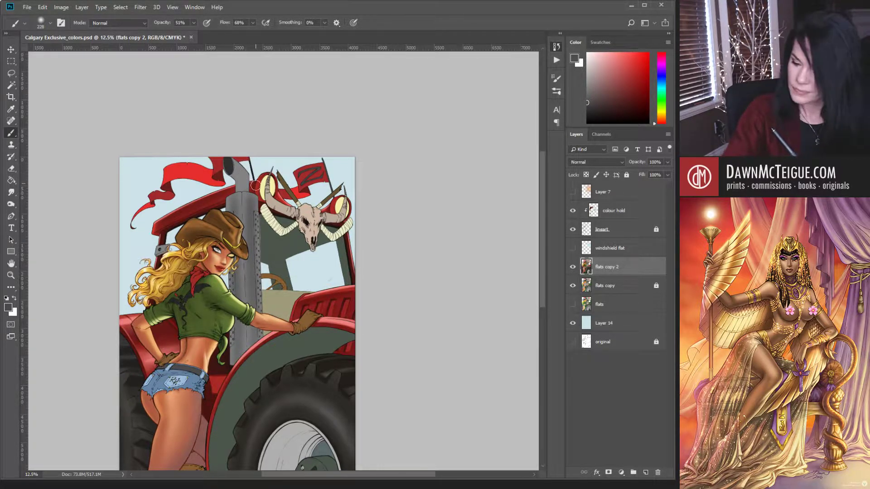
- Reduce the brush to size 70 and shade the curved pipe above the exhaust stack in dark grey
key(bracketleft)
key(bracketleft)
key(bracketleft)
key(bracketleft)
key(bracketleft)
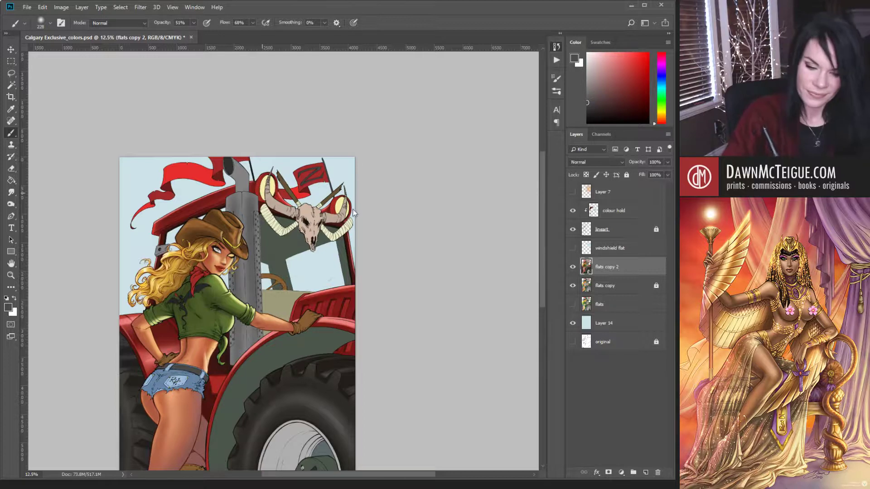
key(bracketleft)
key(bracketleft)
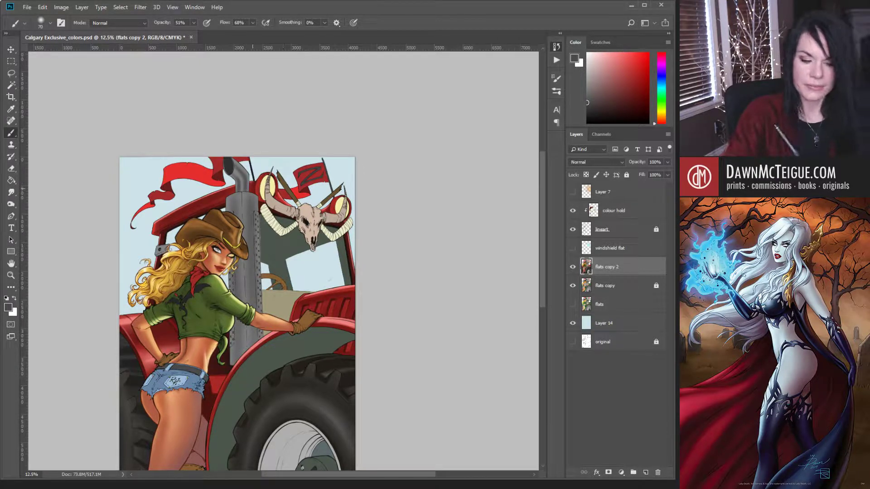
- Enlarge the brush to size 171 and deepen the dark grey shading on the exhaust stack's body
key(])
key(])
key(])
key(])
key(])
key(])
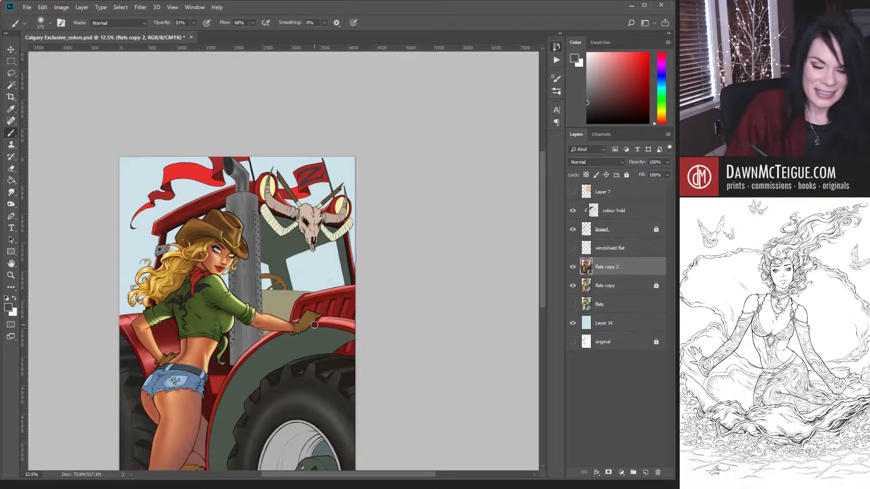
- Set the brush to size 47 and 86% opacity and pick a pale cream colour for the exhaust stack's highlights
alt+click(247, 196)
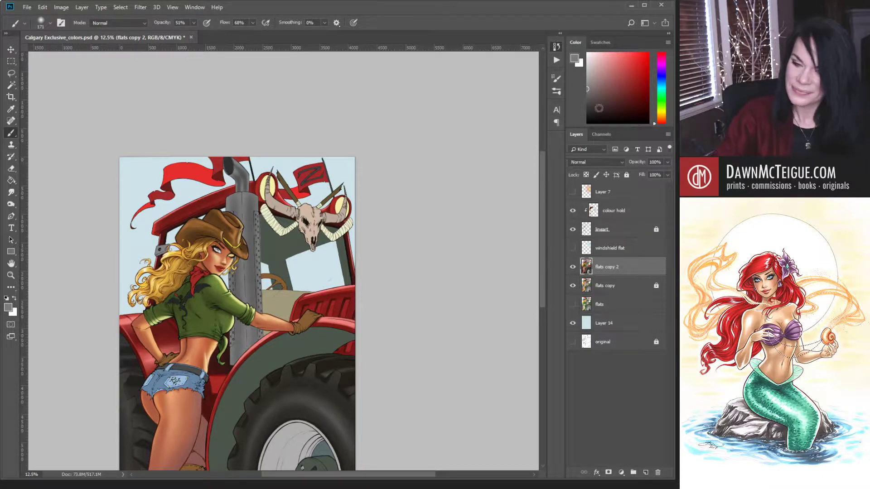
alt+click(247, 211)
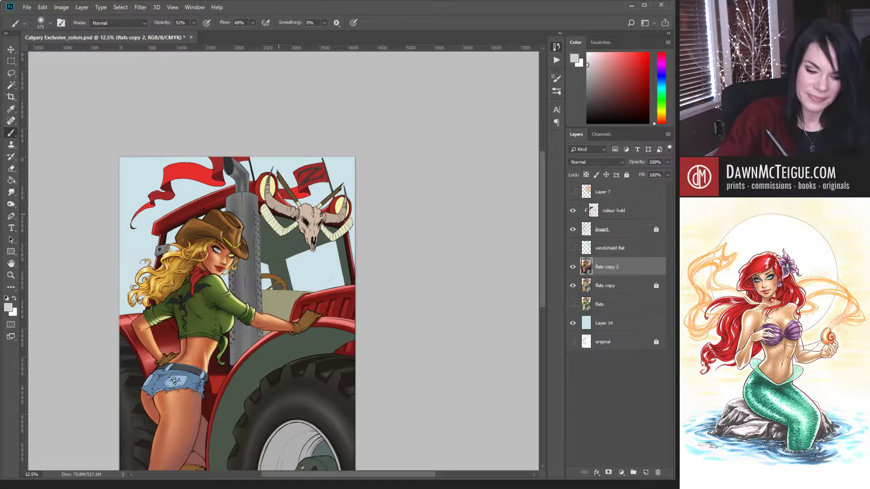
click(321, 259)
drag(264, 399, 327, 411)
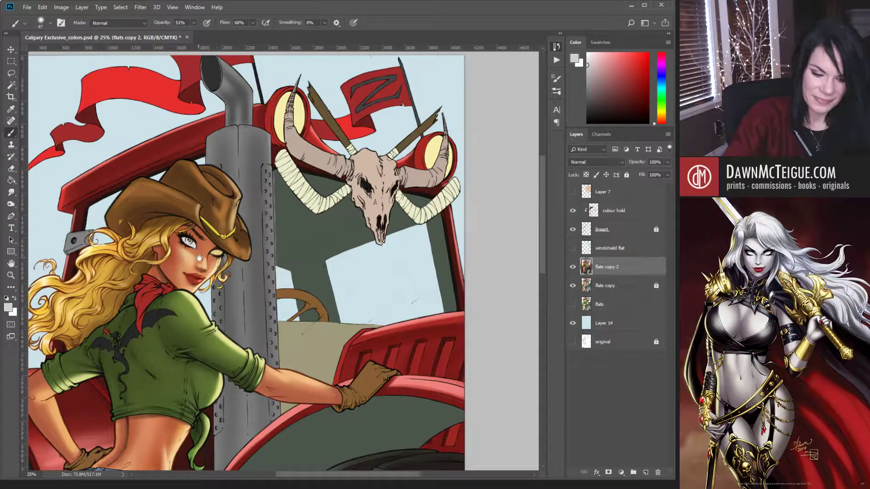
alt+click(218, 263)
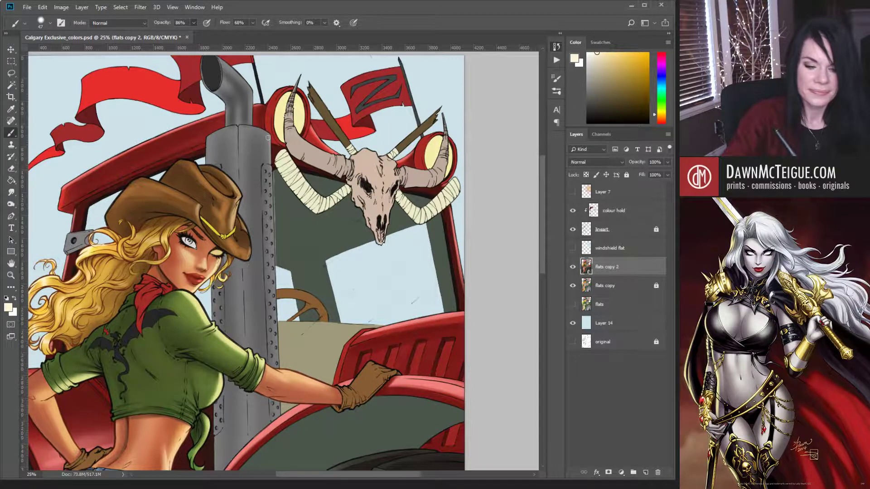
drag(268, 137, 270, 295)
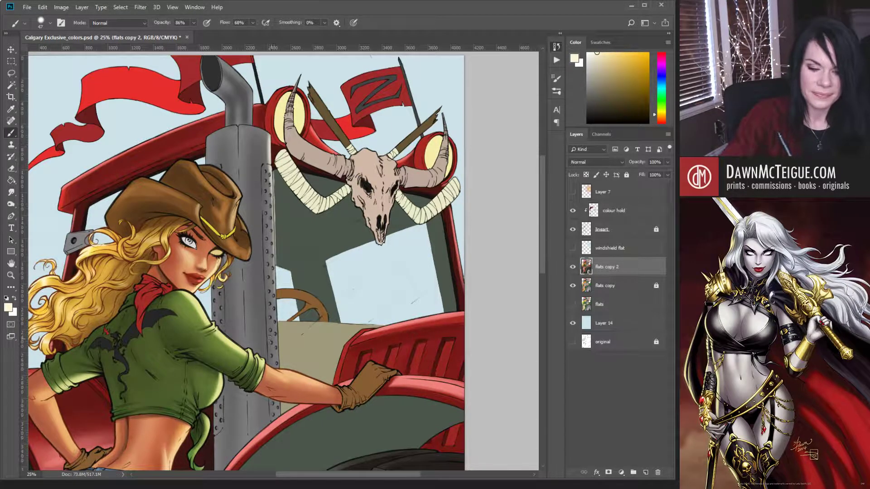
drag(269, 138, 271, 424)
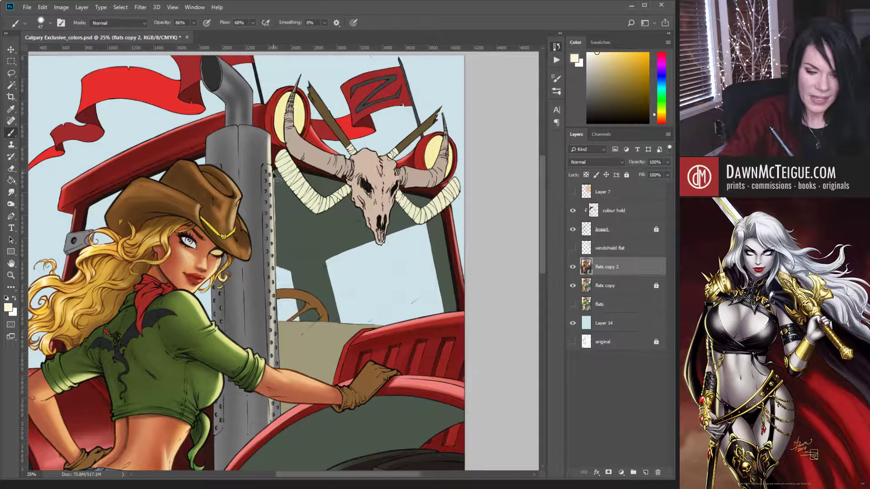
key(ctrl+z)
key(ctrl+z)
key(ctrl+z)
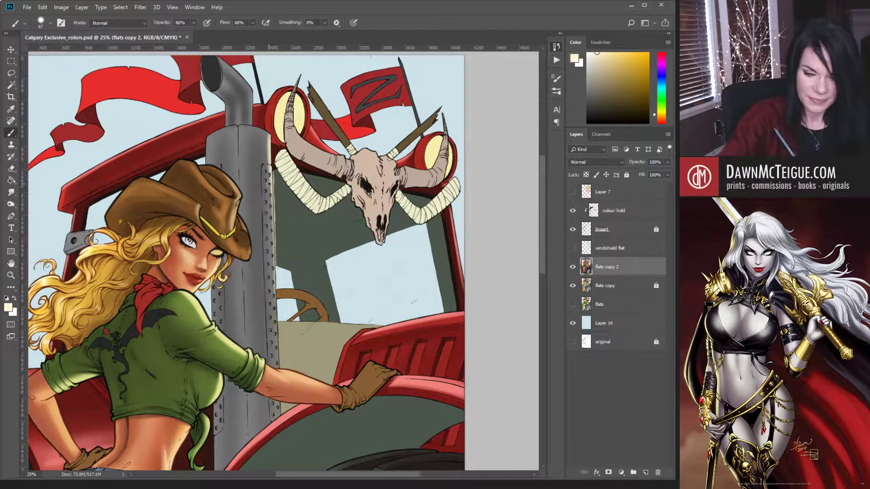
- Paint a pale cream rim light down the stack's perforated edge strip and along the outer edge of the curved pipe
drag(269, 128, 271, 204)
drag(268, 150, 277, 334)
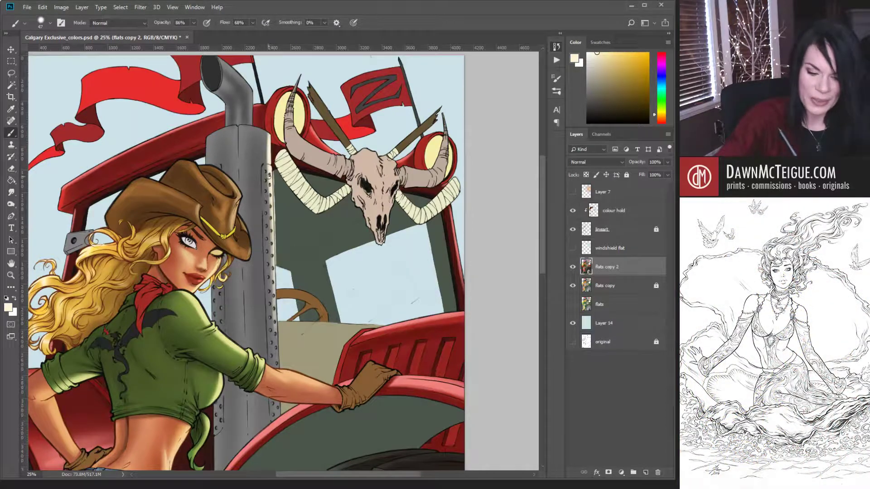
drag(269, 176, 275, 352)
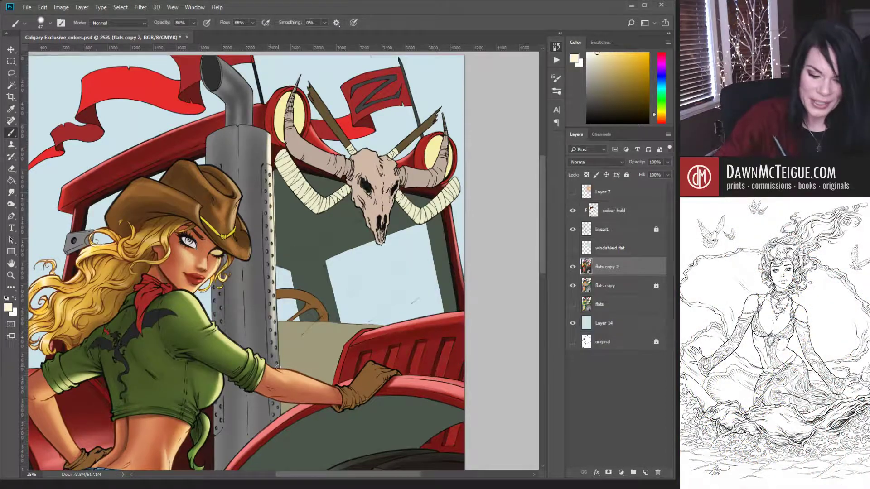
drag(272, 286, 271, 415)
key(ctrl+z)
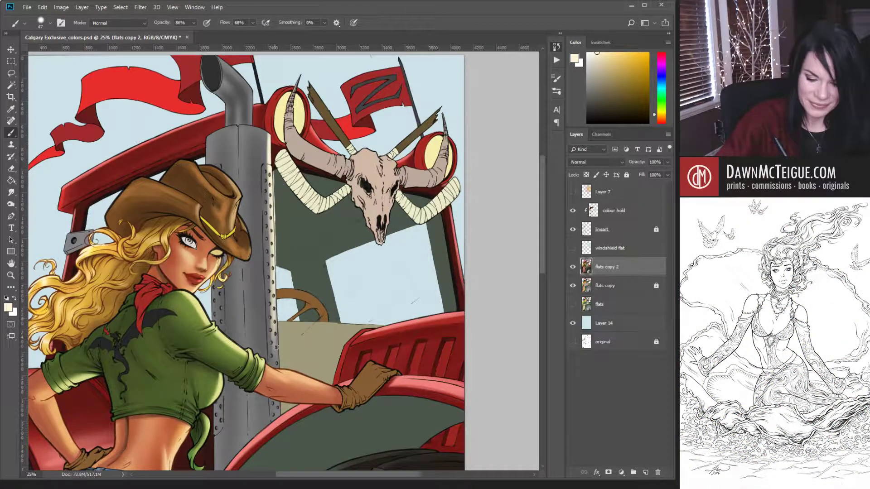
drag(273, 319, 277, 370)
drag(278, 417, 274, 323)
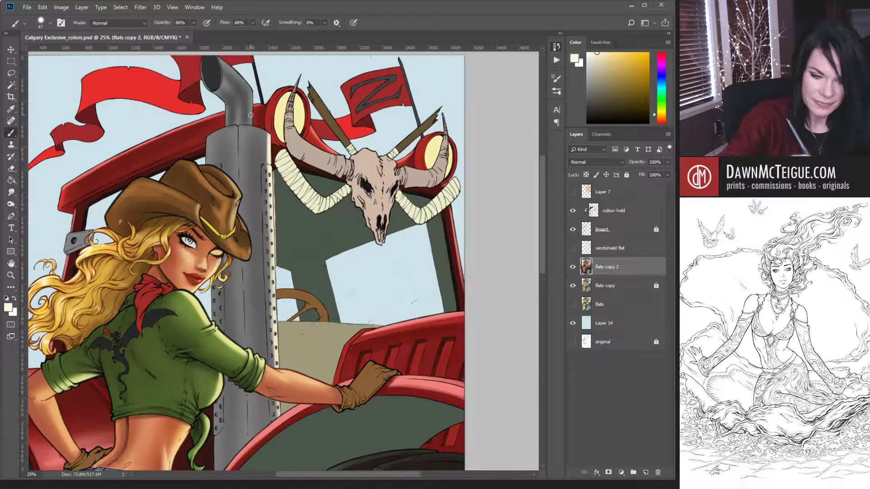
mouse_move(251, 124)
mouse_down()
mouse_move(252, 97)
mouse_move(252, 124)
mouse_move(252, 82)
mouse_move(254, 117)
mouse_move(253, 91)
mouse_move(215, 58)
mouse_move(255, 95)
mouse_move(231, 67)
mouse_up()
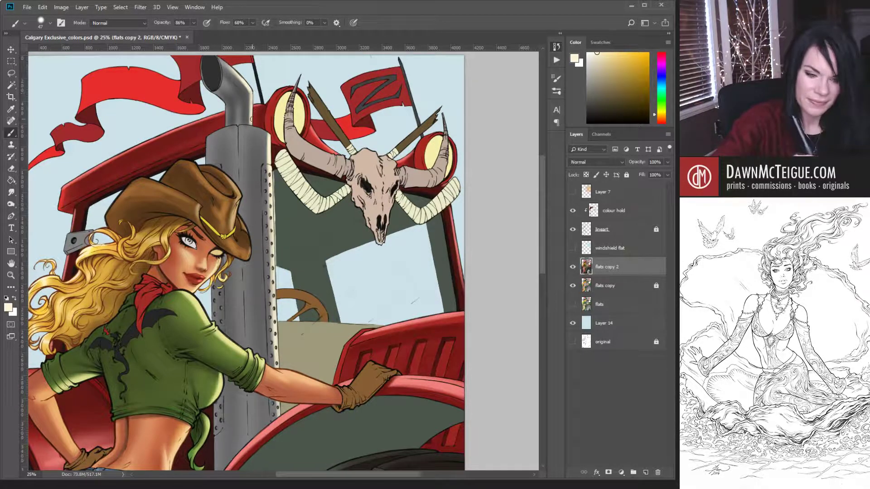
- Touch up the perforated strip beside the exhaust stack using grey and cream tones sampled from it
scroll(381, 194, down, 1)
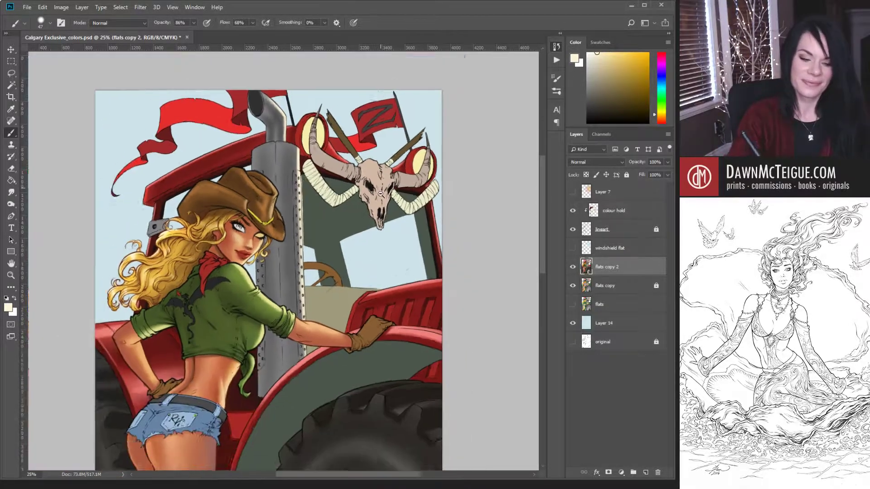
scroll(381, 194, down, 1)
drag(320, 320, 309, 291)
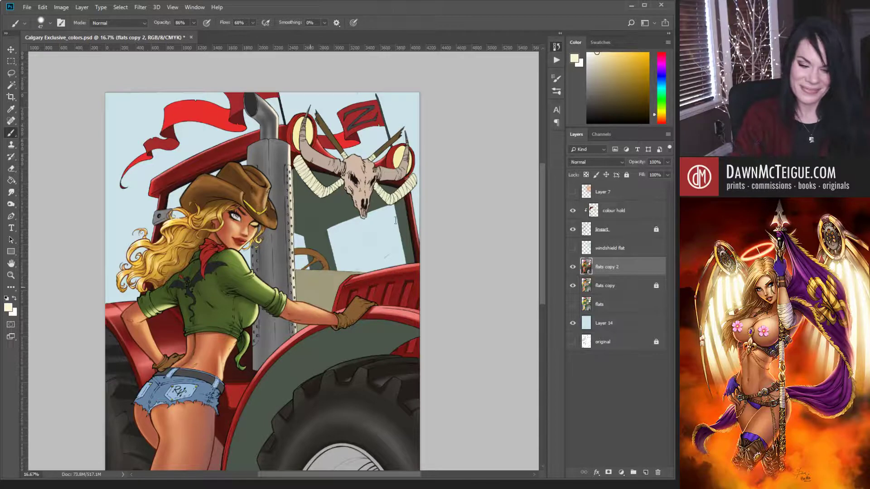
alt+click(292, 234)
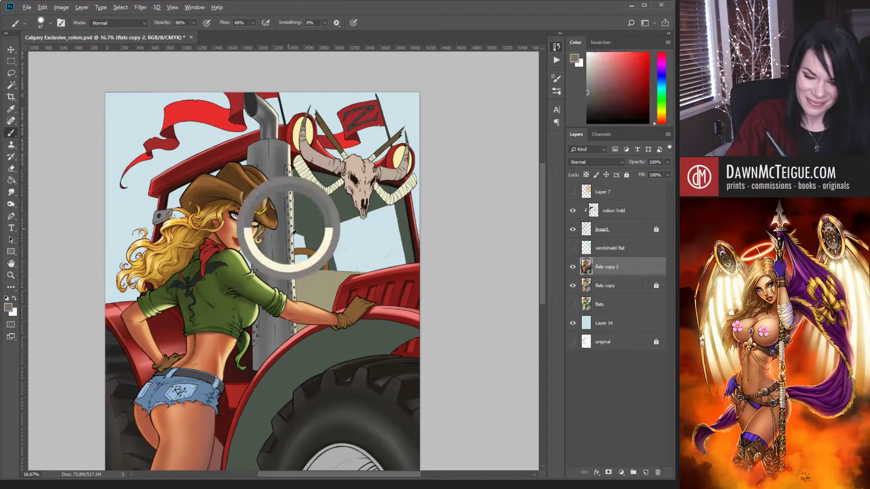
drag(290, 229, 290, 267)
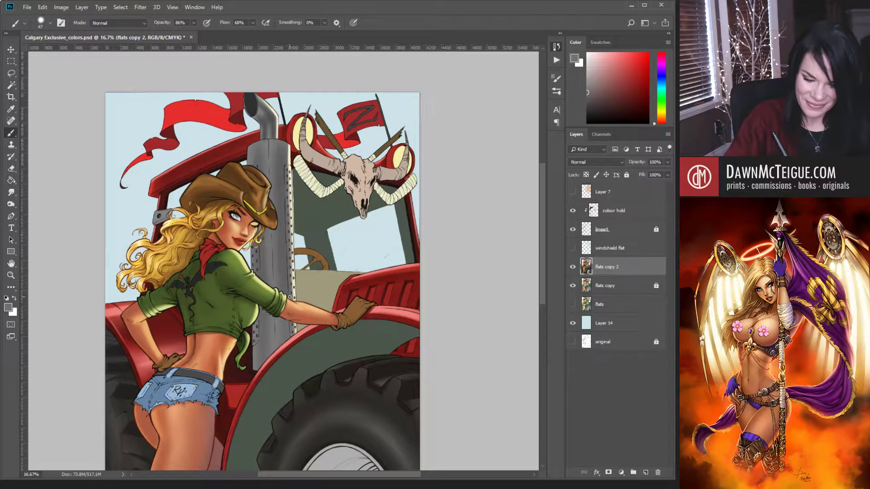
alt+click(294, 233)
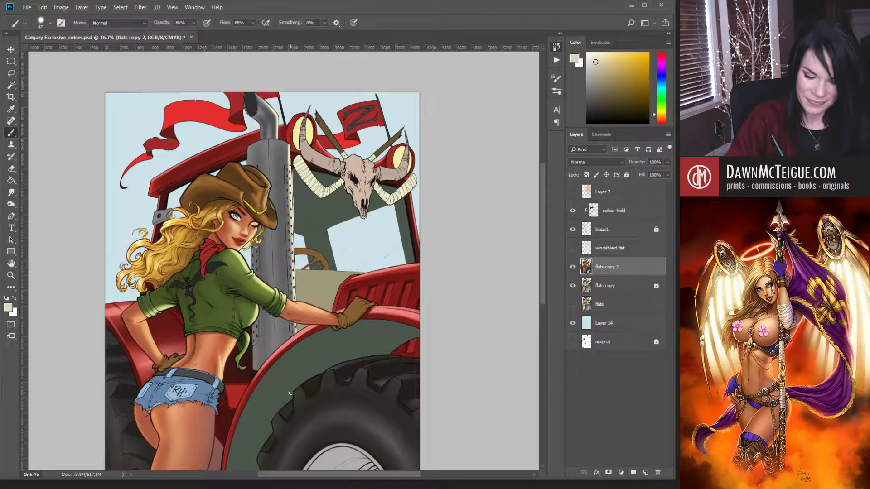
alt+click(297, 320)
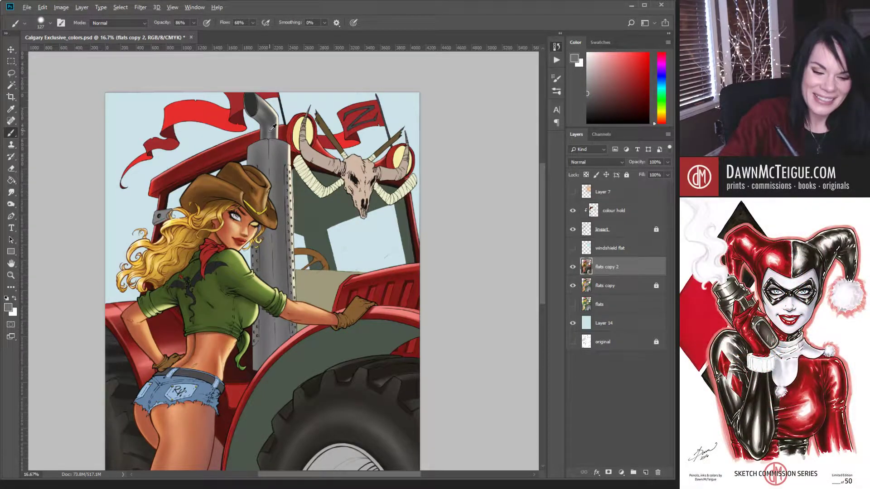
- Paint light grey vertical highlights down the exhaust stack's body with a size 127 brush at 56% opacity
click(587, 74)
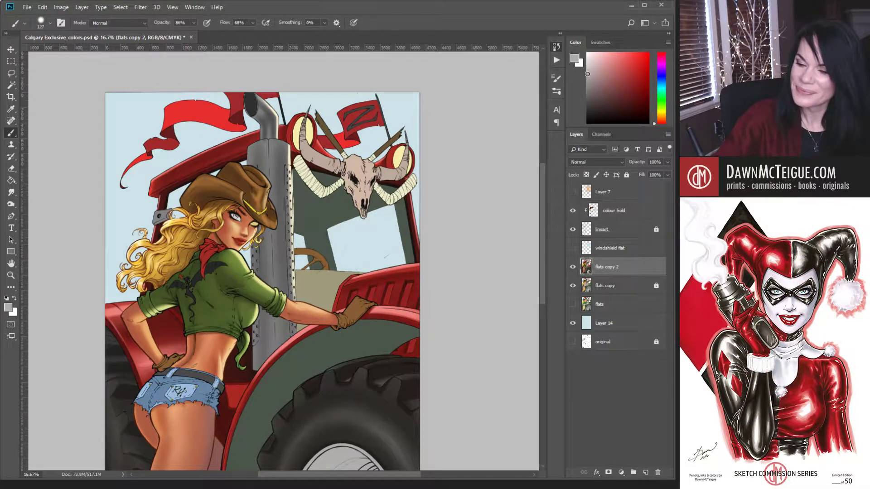
click(587, 71)
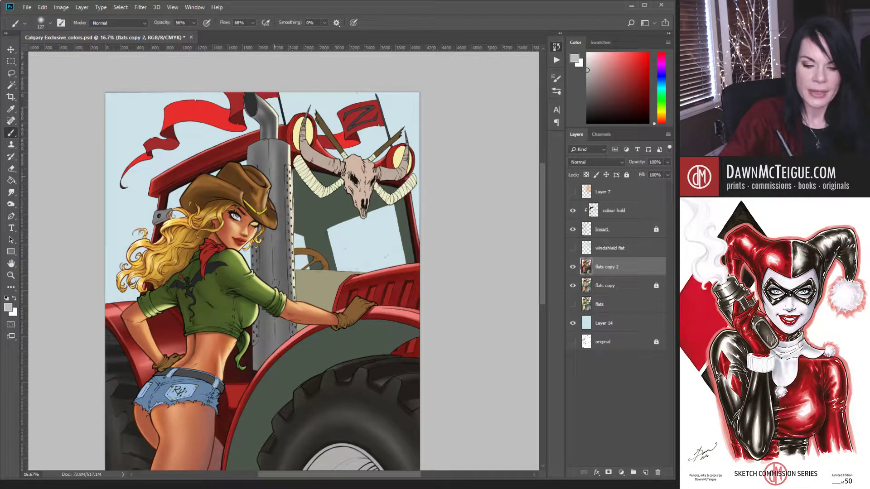
drag(275, 205, 274, 162)
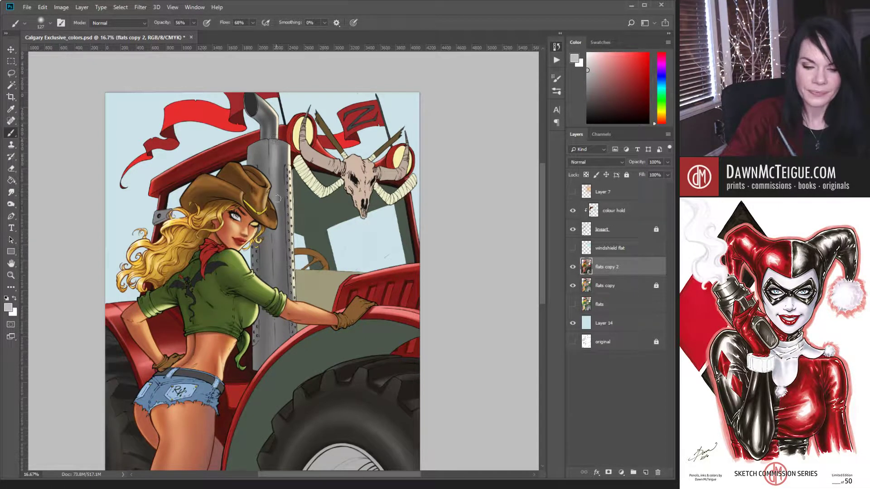
drag(278, 236, 276, 154)
drag(276, 231, 277, 288)
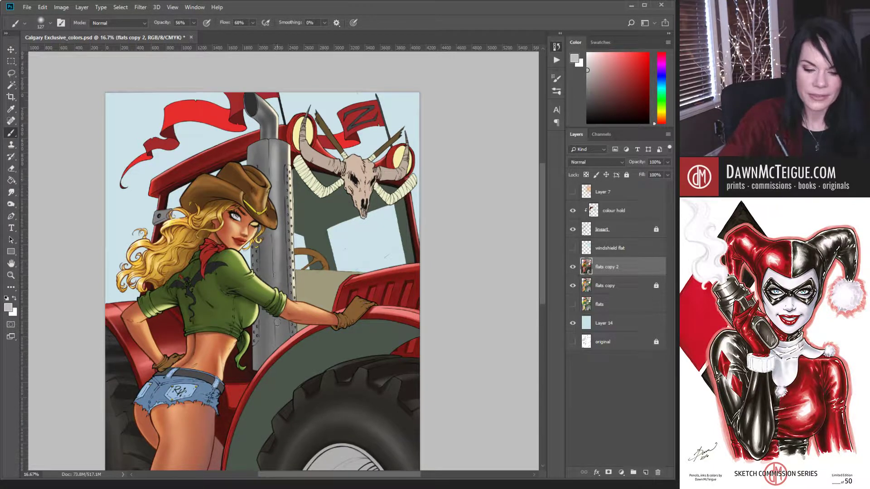
- Extend the light grey vertical highlight along the exhaust stack's body, from its upper end to the section below the cowgirl's arm
drag(275, 178, 278, 343)
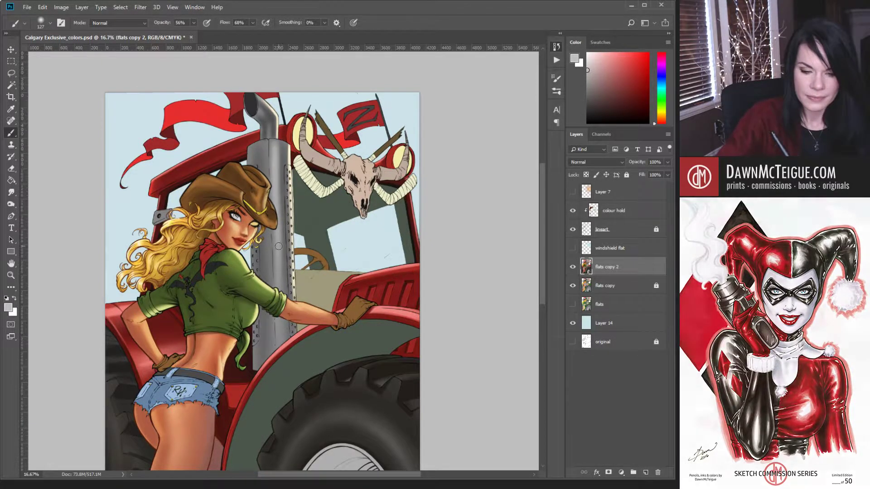
mouse_move(276, 180)
mouse_down()
mouse_move(279, 148)
mouse_move(281, 196)
mouse_move(278, 167)
mouse_up()
mouse_move(276, 351)
mouse_down()
mouse_move(281, 321)
mouse_move(279, 402)
mouse_up()
mouse_move(281, 283)
mouse_down()
mouse_move(278, 143)
mouse_move(281, 248)
mouse_up()
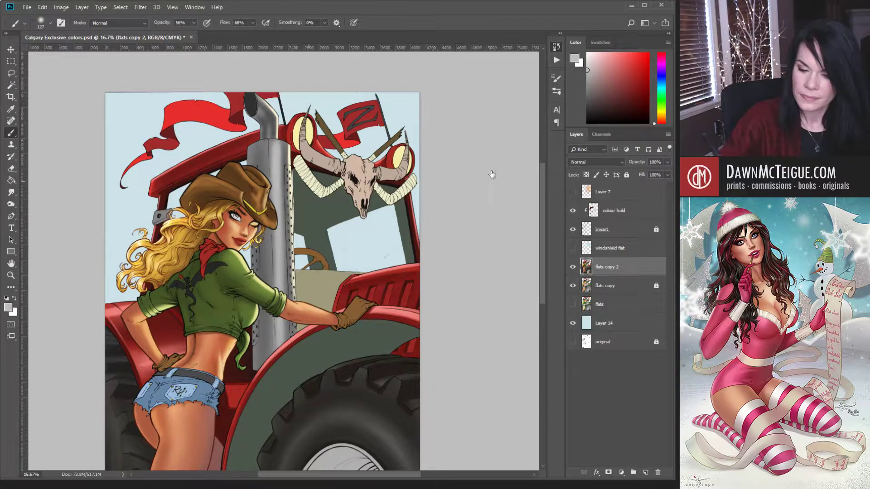
- Rework the exhaust stack's highlights and shading using a near-white grey and mid greys sampled from the stack, with brush sizes 69 and 177
click(587, 61)
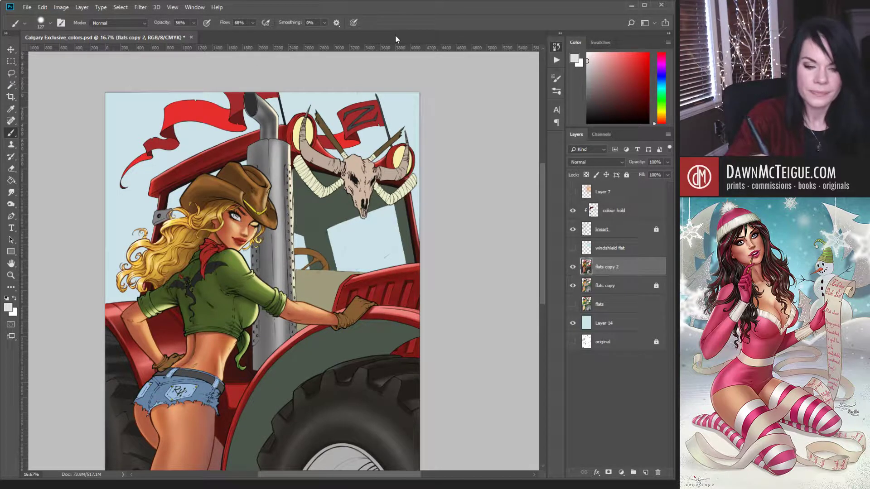
ctrl+alt+click(334, 246)
ctrl+alt+click(333, 246)
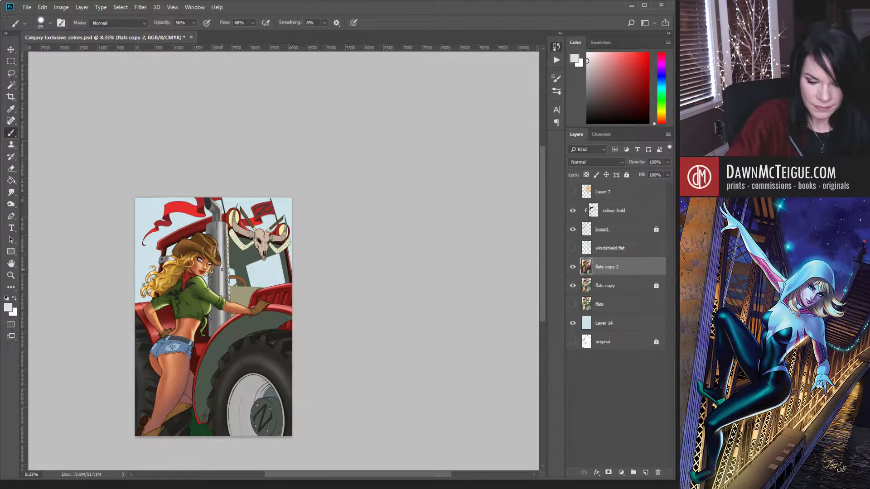
alt+click(216, 273)
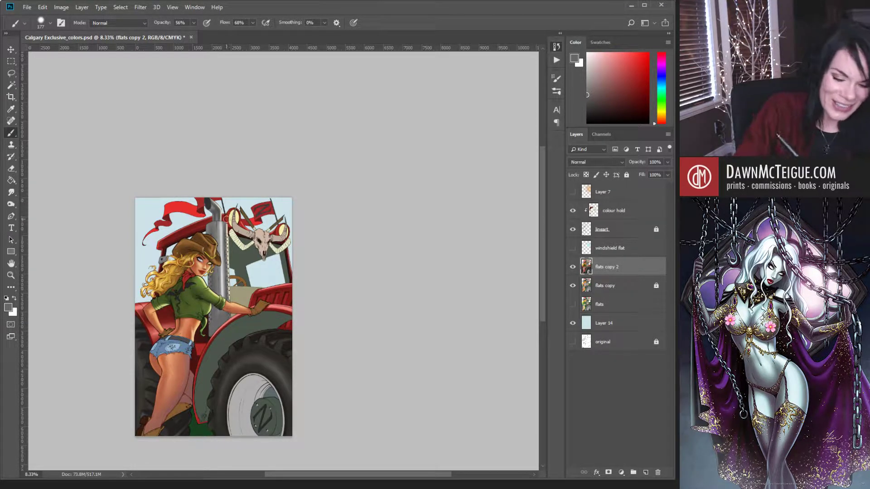
alt+click(219, 222)
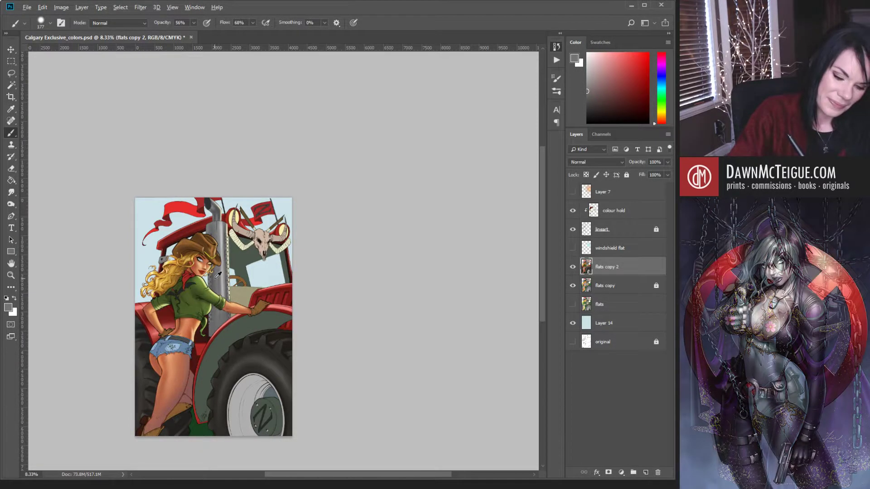
alt+click(217, 277)
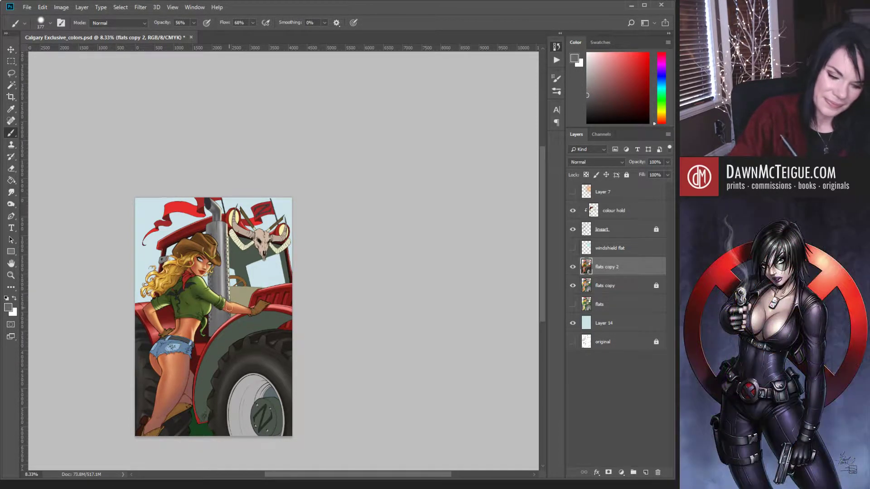
alt+click(229, 222)
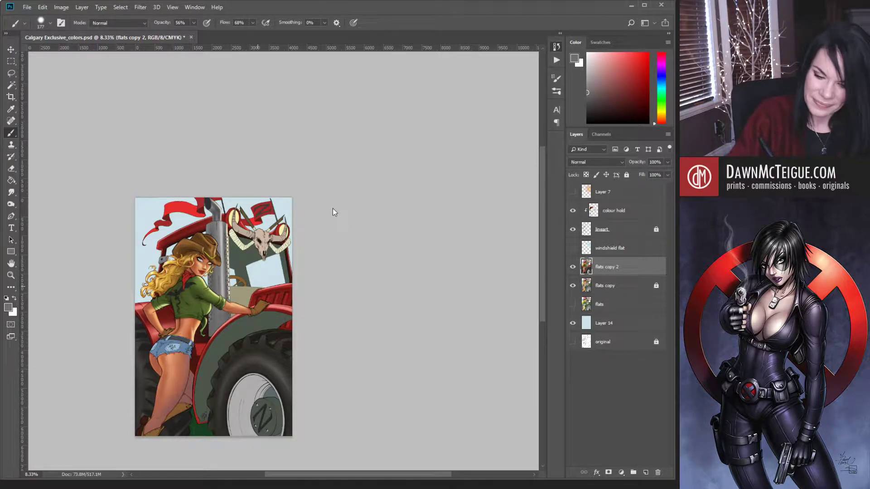
- Refine the stack's mid tones with a smaller brush, then sample its light grey for highlights and enlarge the brush to 228
key(bracketleft)
key(bracketleft)
key(bracketleft)
key(bracketleft)
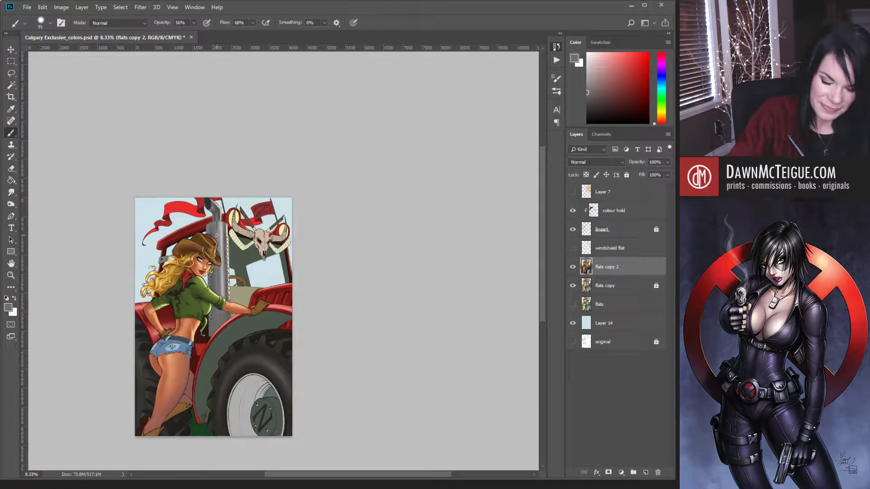
alt+click(226, 223)
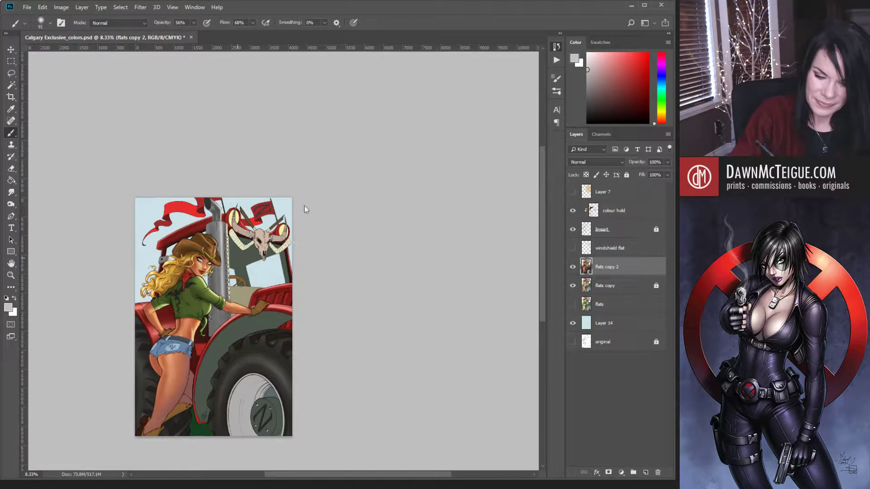
key(bracketright)
key(bracketright)
key(bracketright)
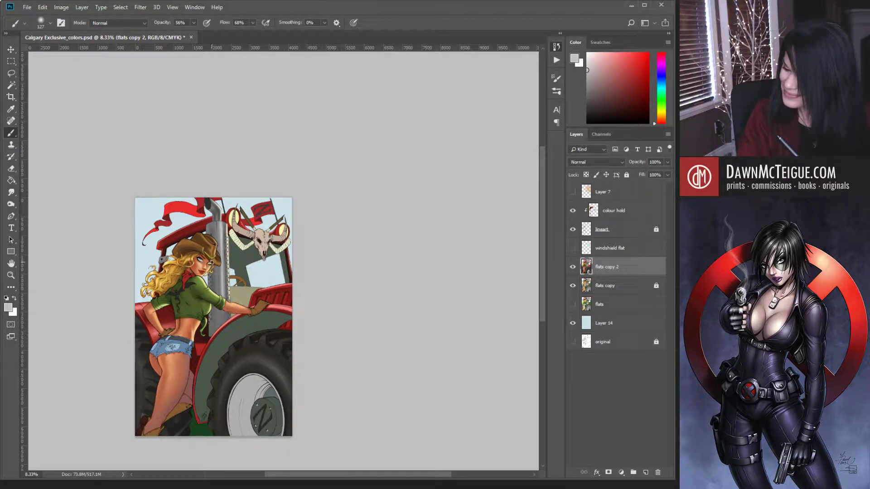
key(bracketright)
key(bracketright)
key(bracketright)
key(bracketright)
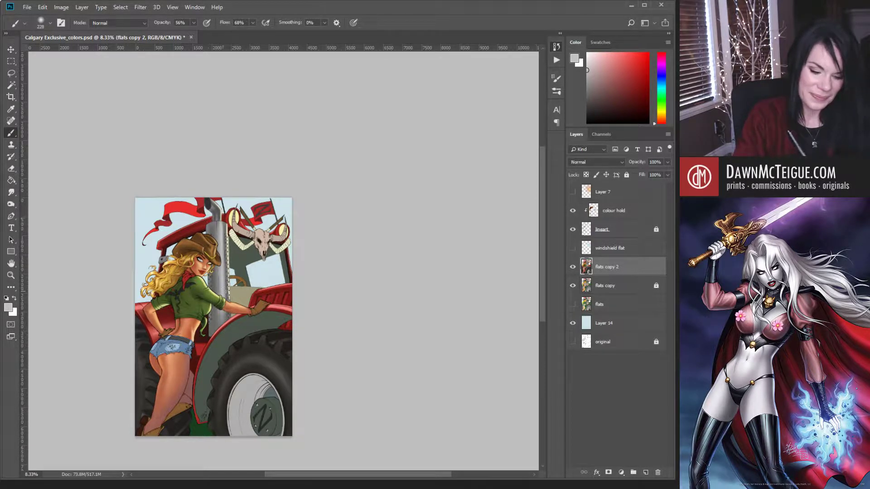
- Sample a dark grey from the exhaust stack and set the brush size to 108 for its shadows
alt+click(217, 281)
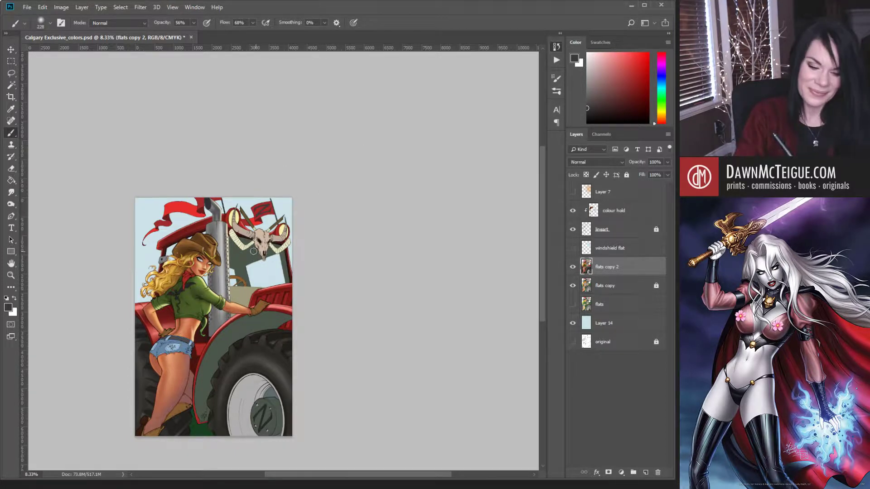
key([)
key([)
key([)
key([)
key([)
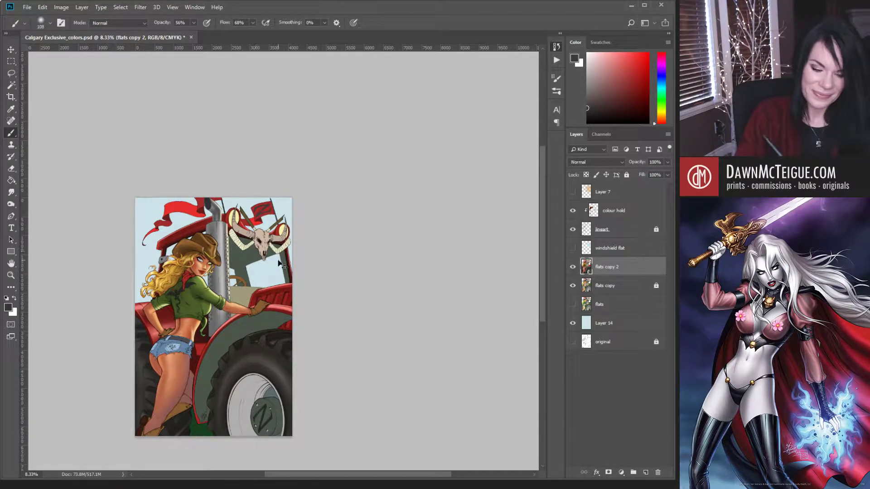
- Deepen the exhaust stack's shading with the sampled dark grey, enlarging the brush to 161 and 322
key(ctrl+plus)
key(ctrl+plus)
drag(278, 260, 246, 342)
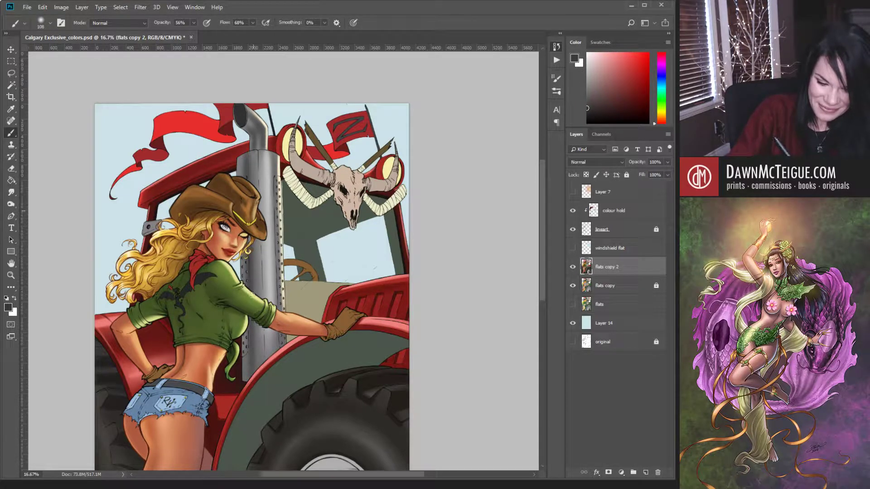
key(bracketright)
key(bracketright)
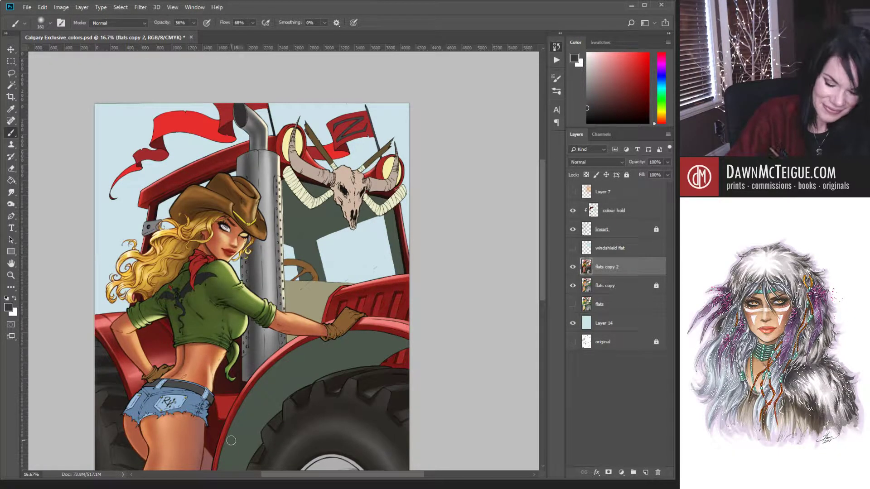
key(bracketright)
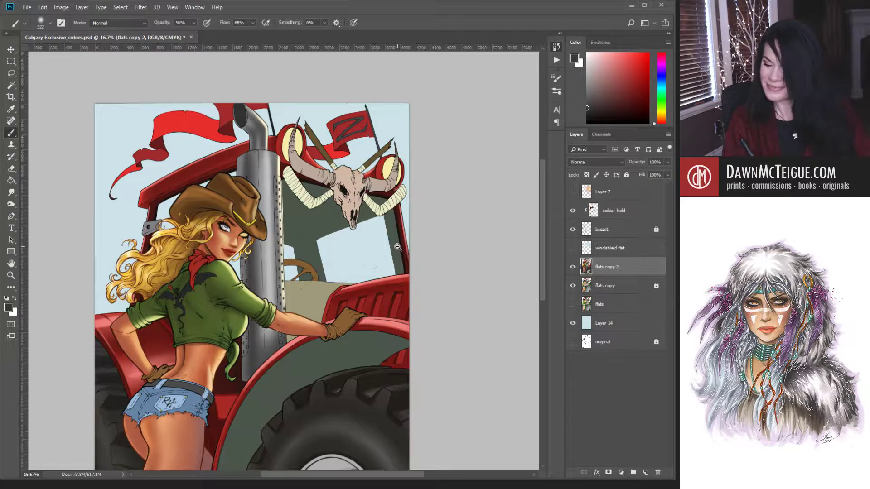
key(ctrl+minus)
drag(260, 311, 354, 320)
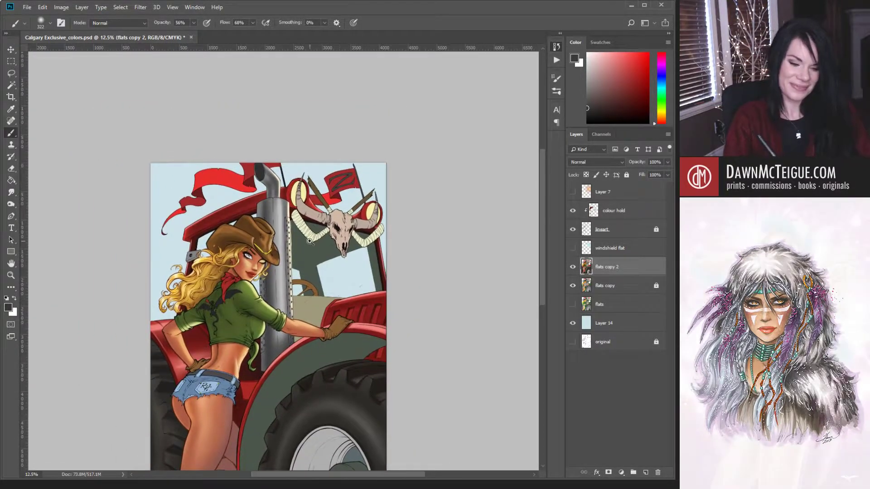
- Reduce the brush size to 37 and paint dark grey shading along the exhaust stack's curved pipe
ctrl+click(304, 240)
ctrl+click(304, 240)
key(bracketleft)
key(bracketleft)
key(bracketleft)
key(bracketleft)
key(bracketleft)
key(bracketleft)
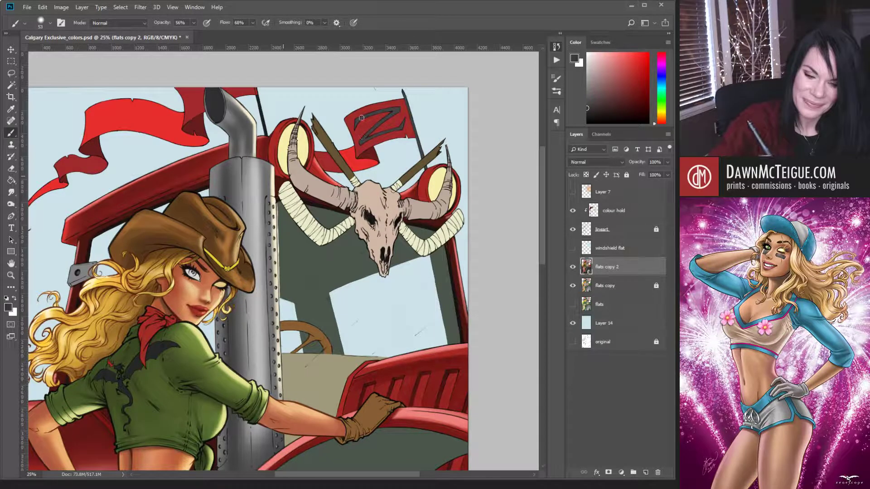
key(bracketleft)
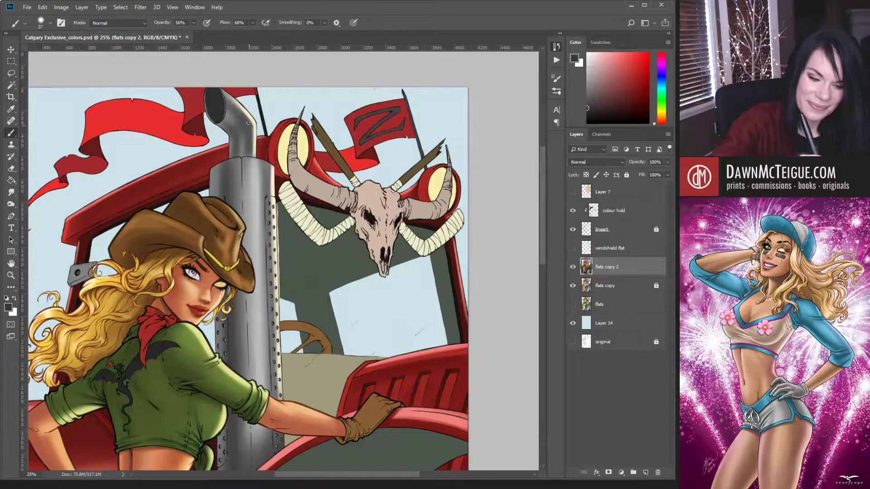
drag(227, 103, 240, 113)
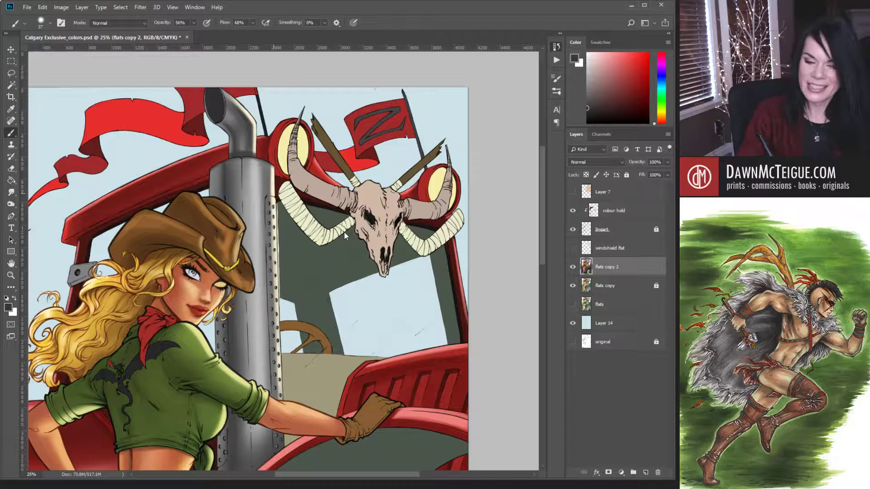
- Enable pen pressure for brush size and draw a thin dark grey line down the seam of the stack's body
click(353, 22)
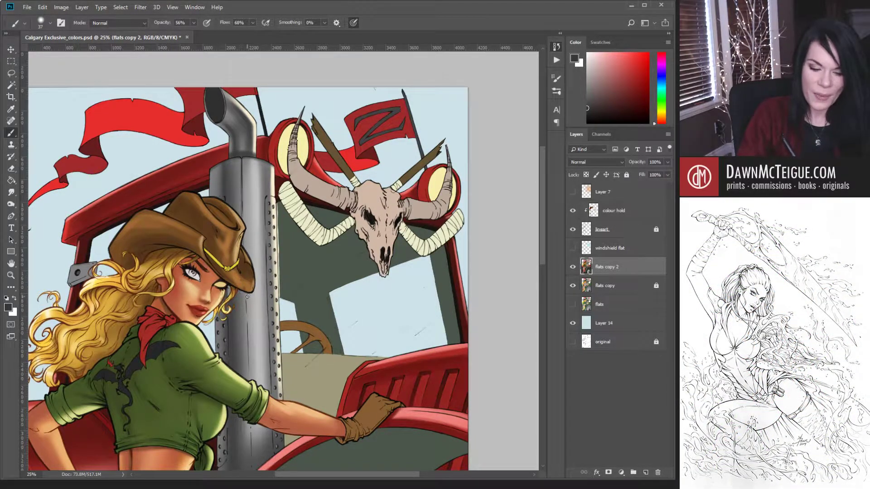
drag(246, 353, 245, 307)
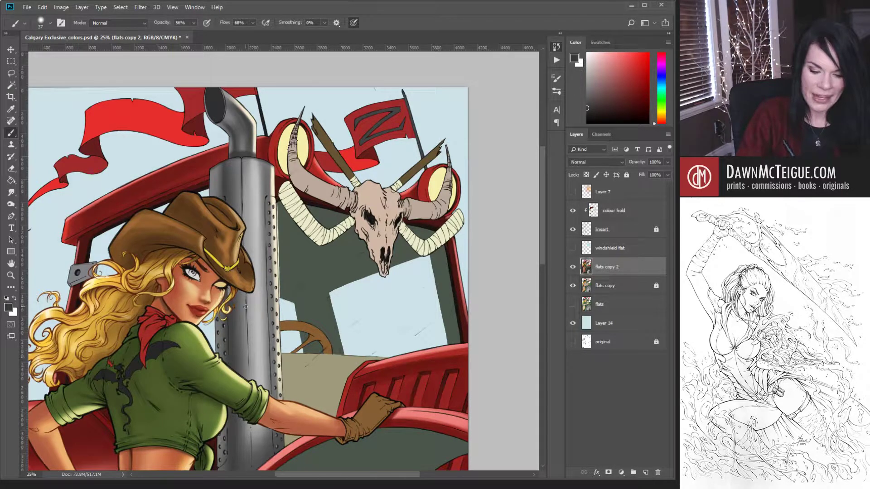
drag(246, 339, 246, 456)
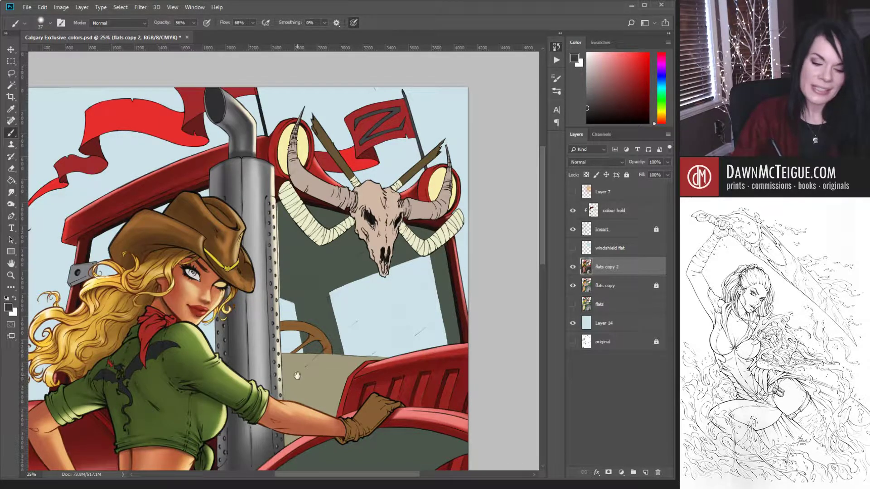
drag(296, 376, 295, 292)
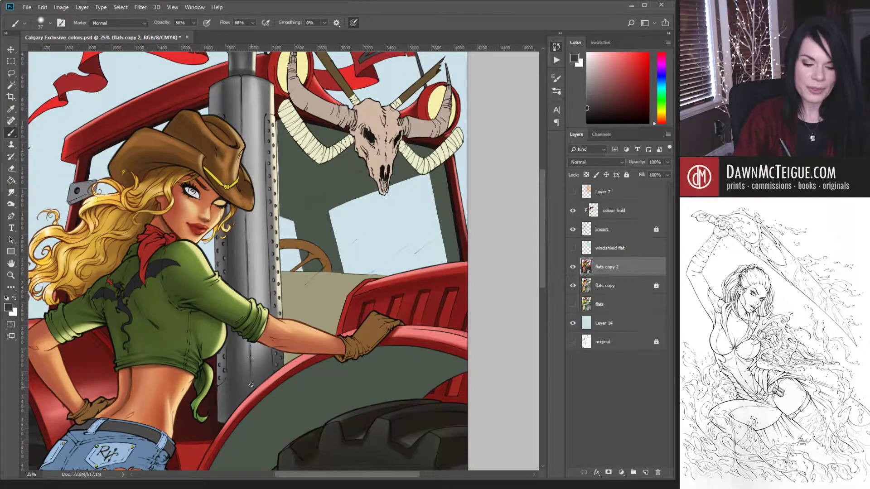
- Save the illustration with the rendered exhaust stack
alt+click(339, 294)
alt+click(340, 295)
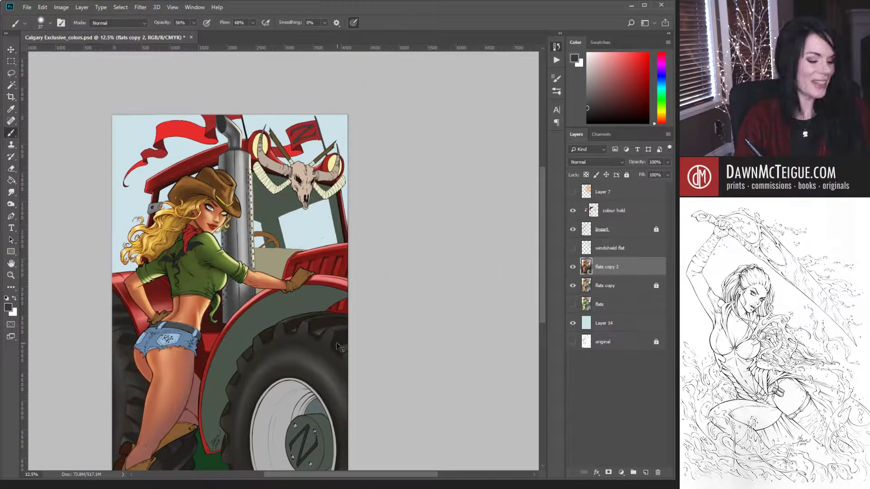
key(ctrl+s)
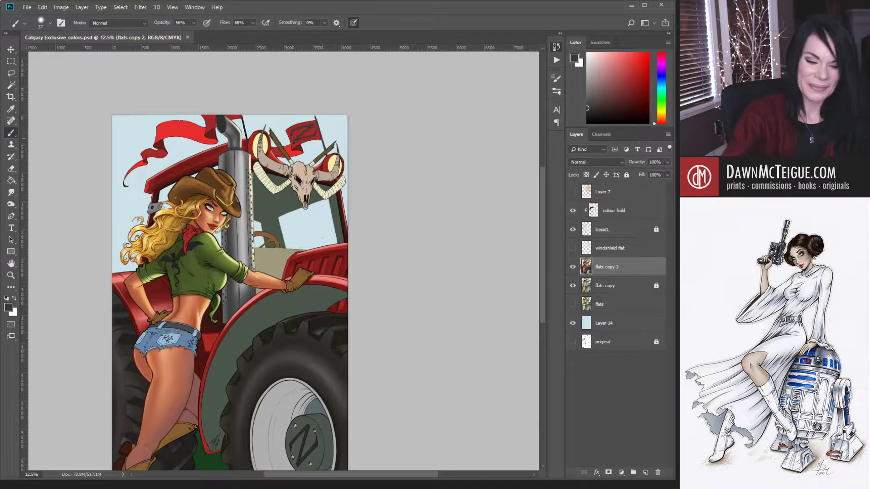
- Select the green shirt's flat colour on the flats copy layer with the Magic Wand, switch to flats copy 2, deselect and activate the Eyedropper
ctrl+click(298, 228)
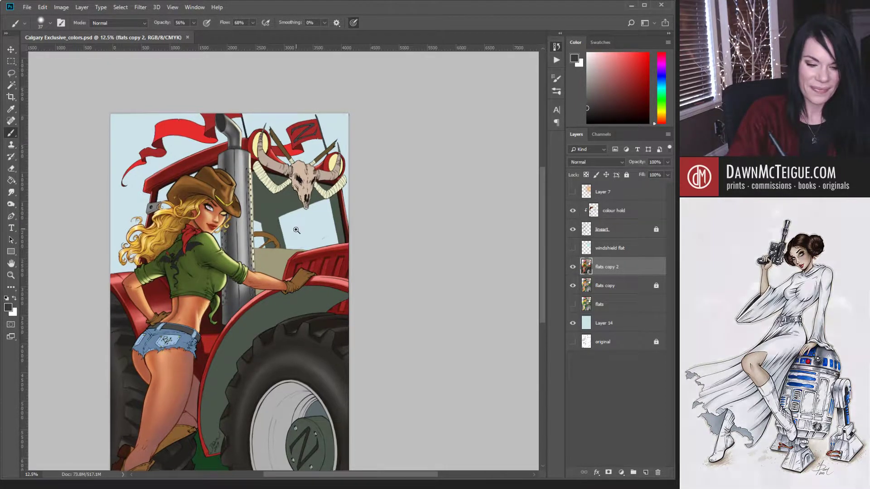
ctrl+alt+click(300, 282)
ctrl+alt+click(278, 393)
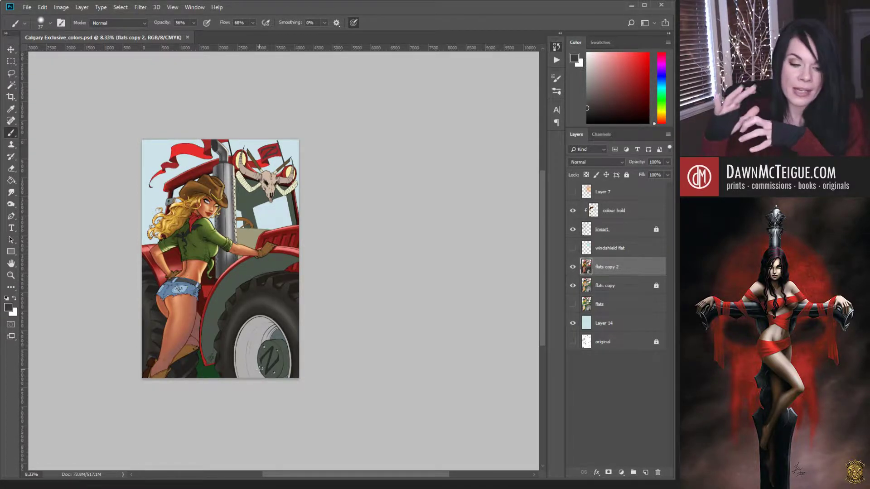
click(617, 287)
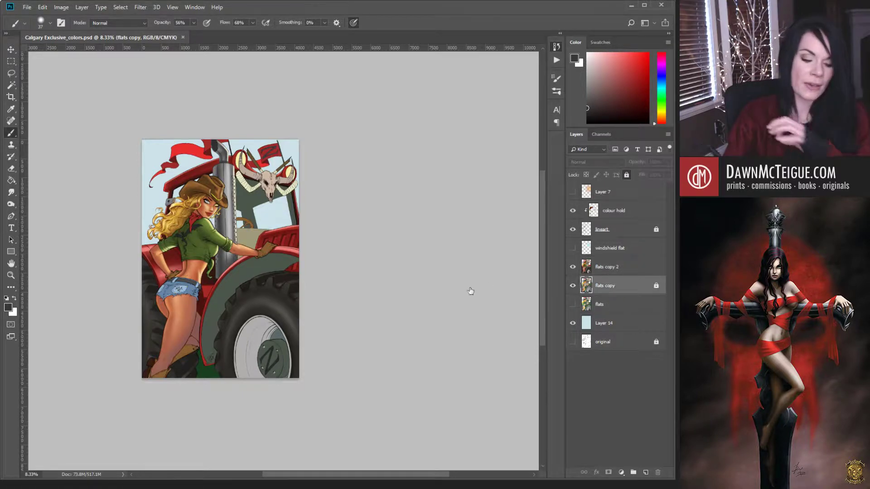
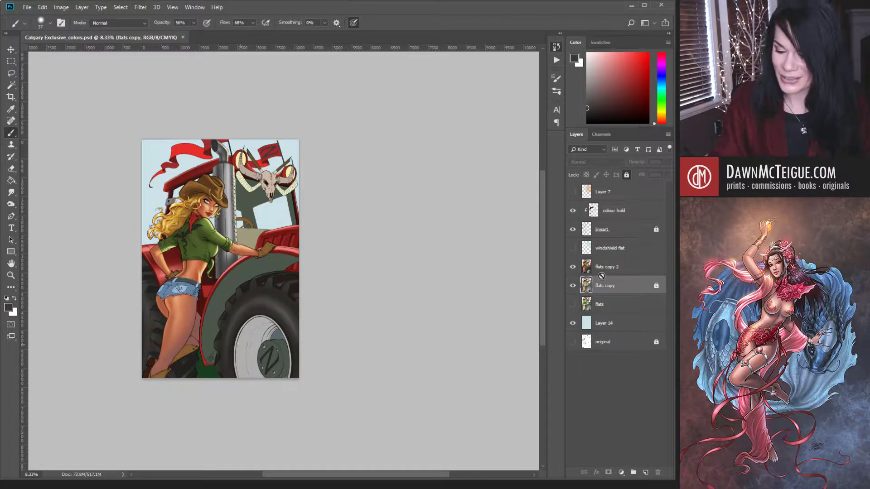
key(w)
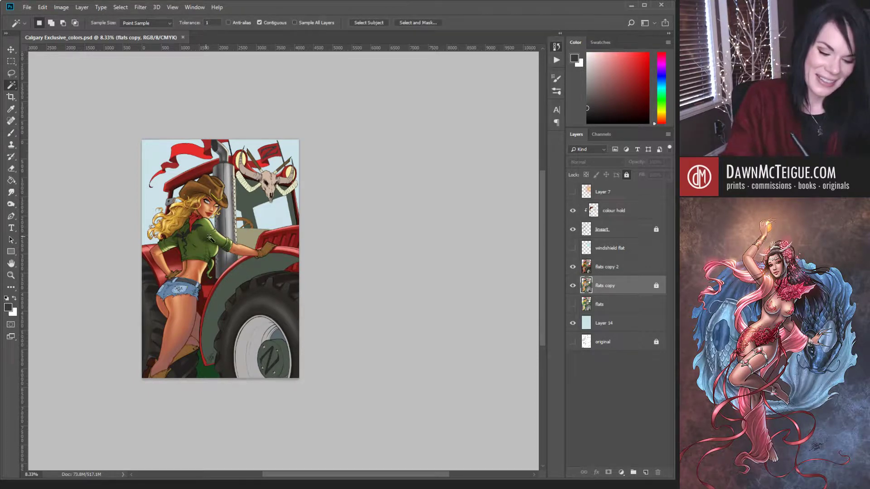
click(211, 238)
key(alt+bracketright)
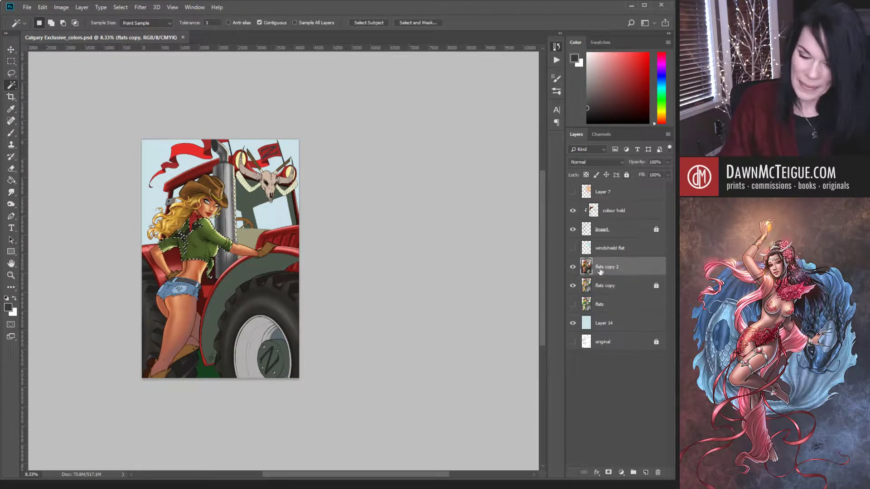
key(ctrl+d)
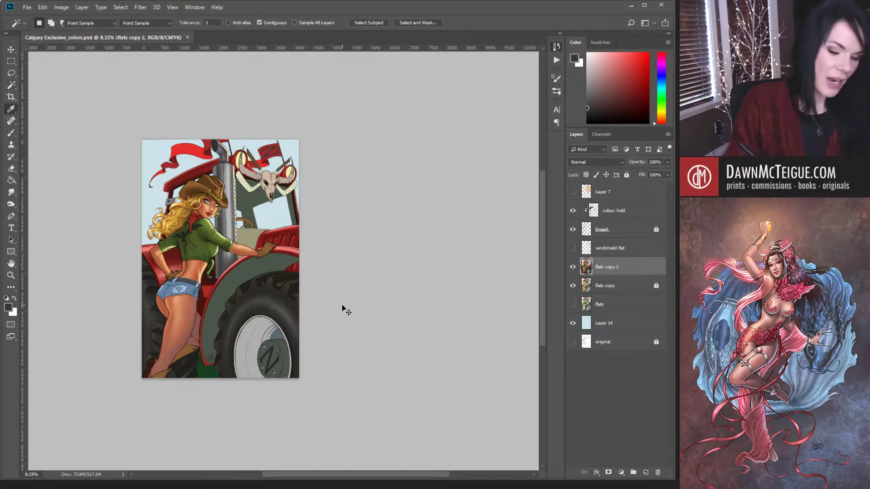
key(i)
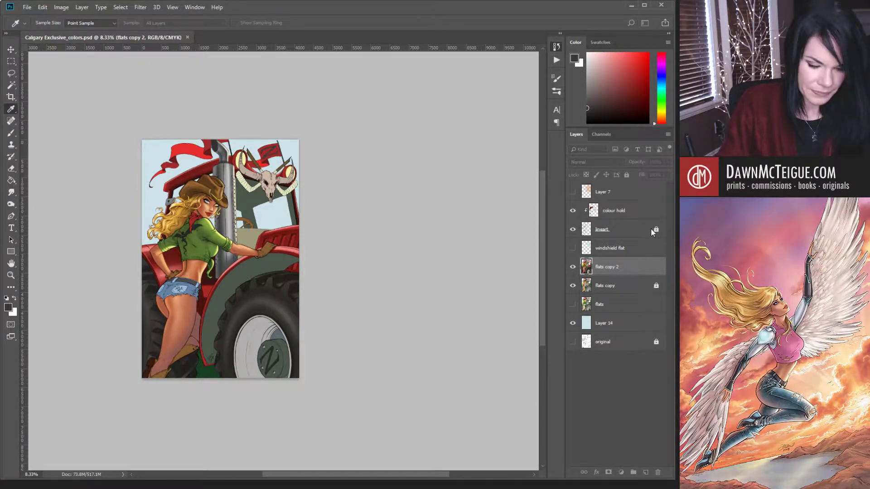
key(w)
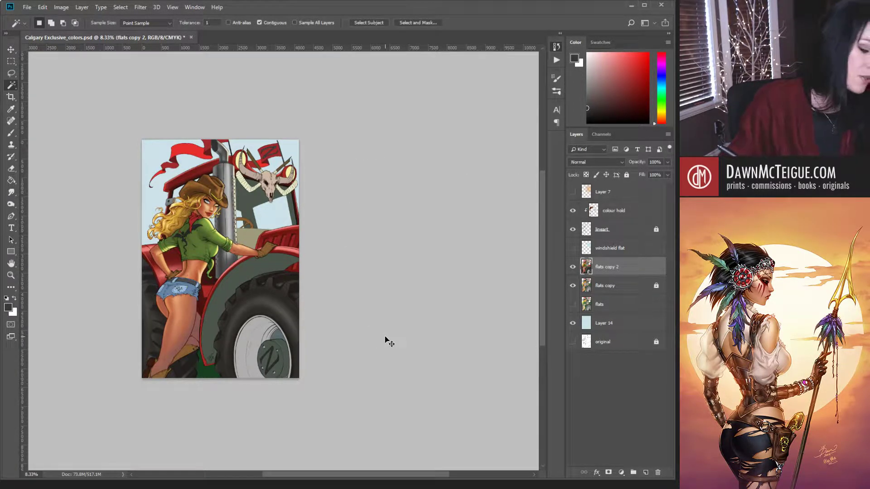
key(i)
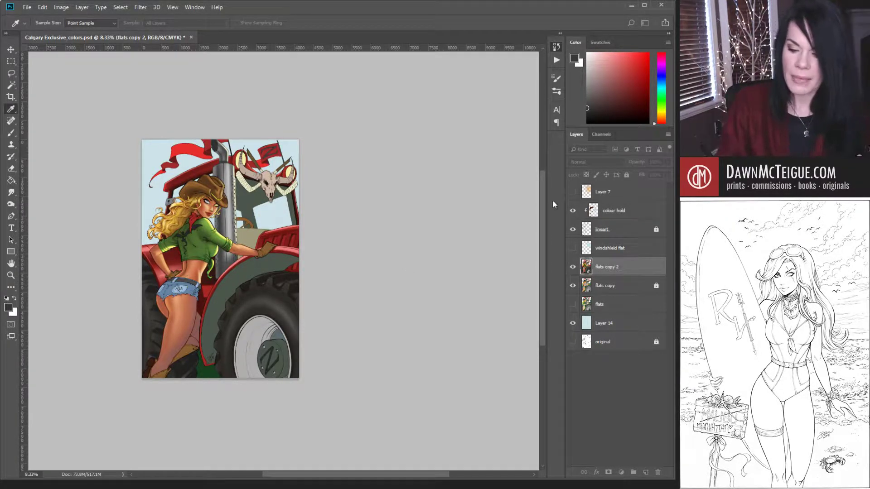
key(w)
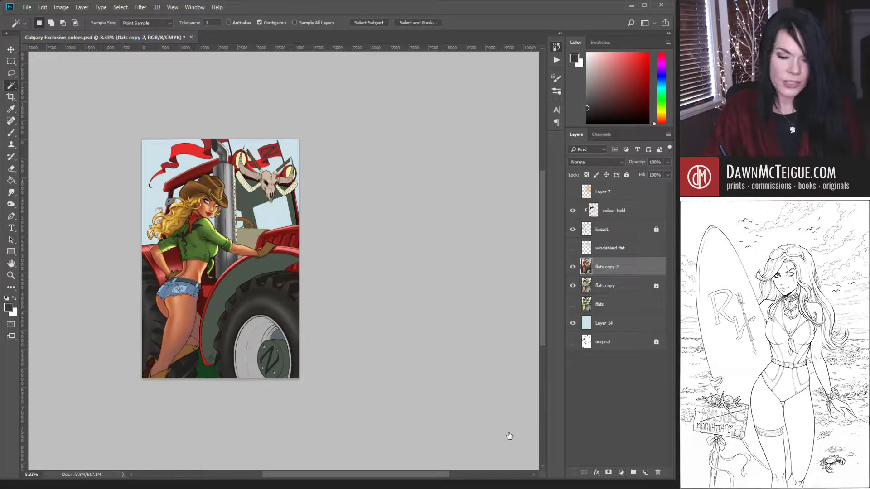
key(alt+bracketleft)
key(alt+bracketright)
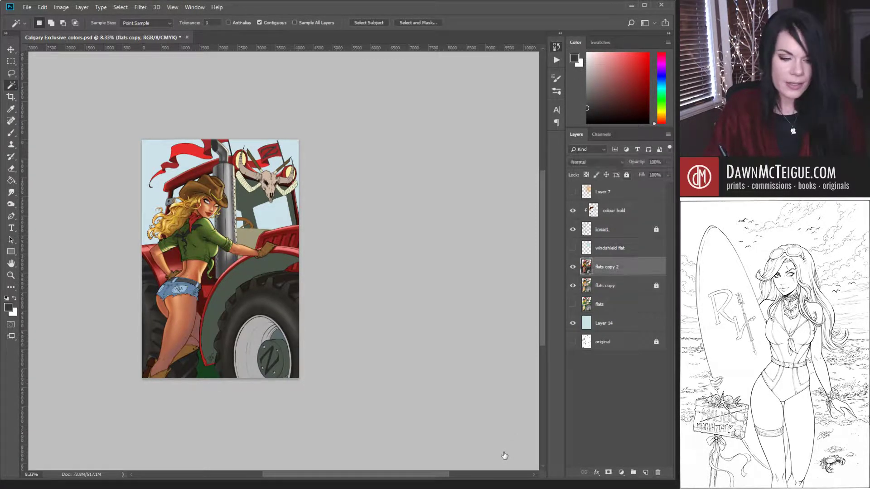
ctrl+click(269, 295)
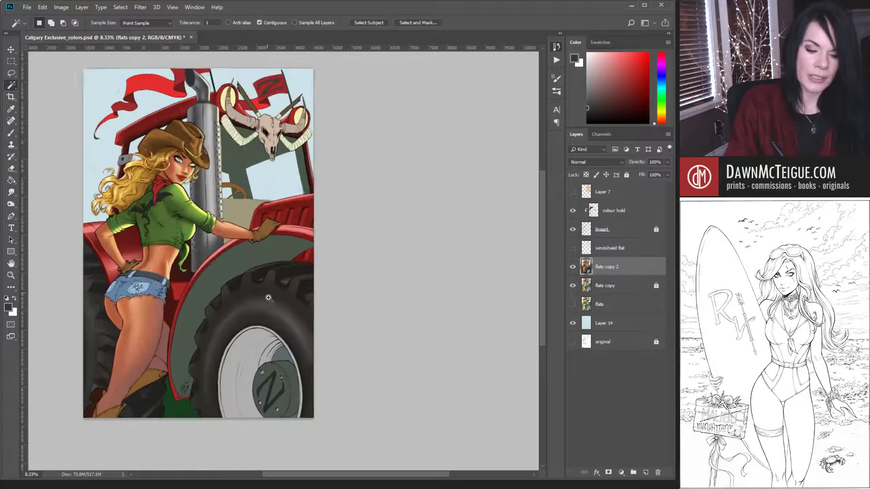
drag(329, 312, 339, 358)
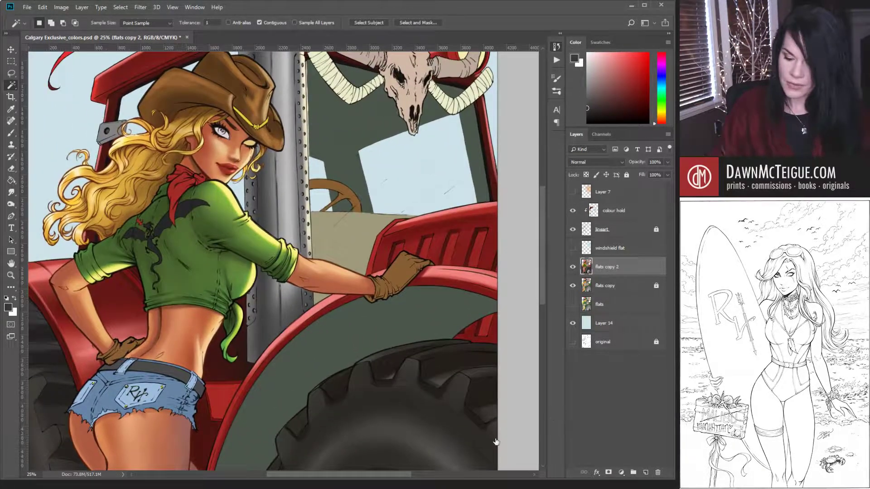
key(alt+bracketleft)
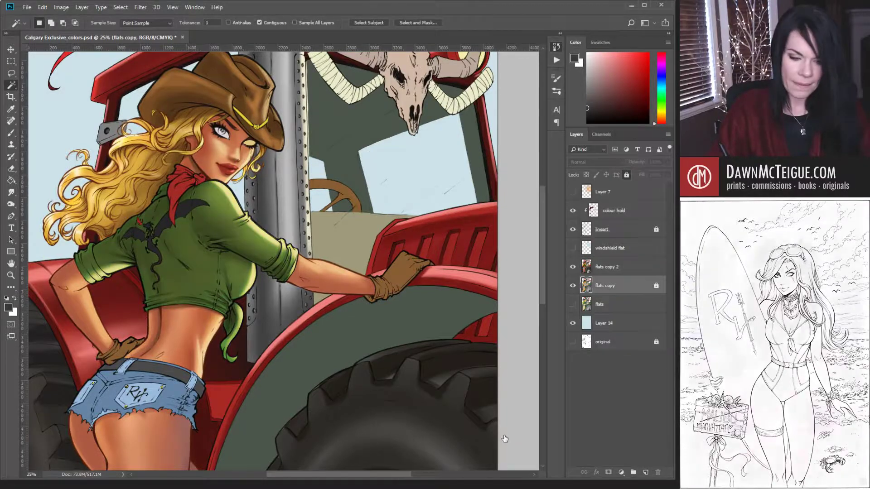
key(alt+bracketright)
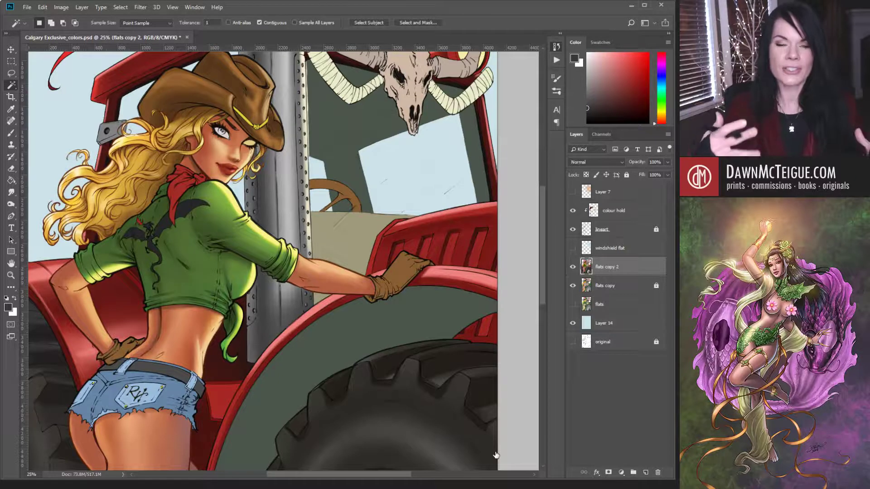
key(ctrl+z)
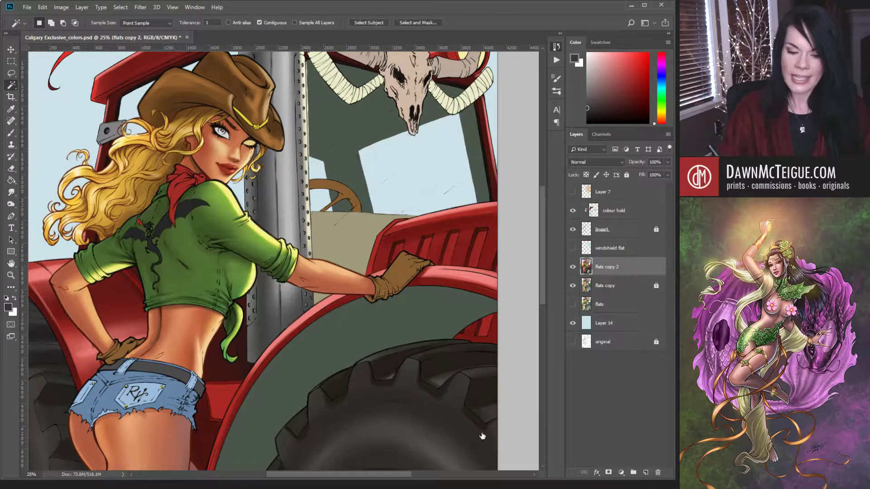
key(ctrl+z)
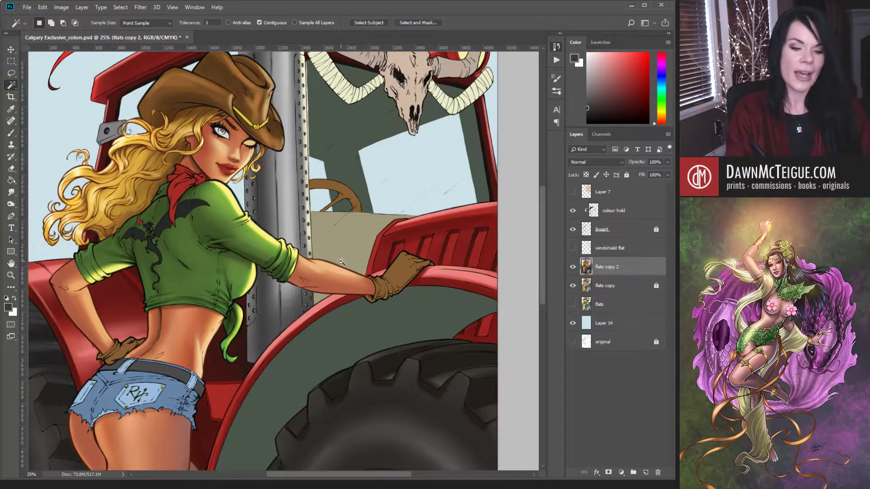
scroll(346, 271, down, 1)
scroll(346, 271, down, 1)
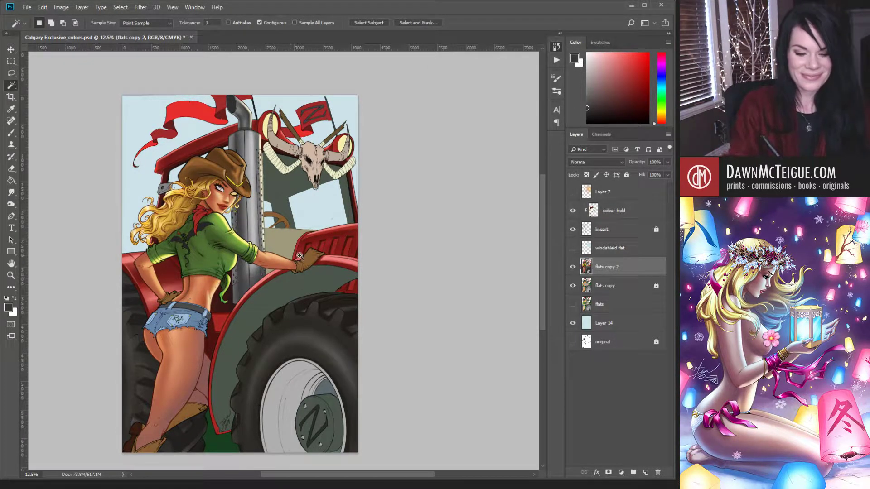
ctrl+click(306, 265)
ctrl+click(307, 265)
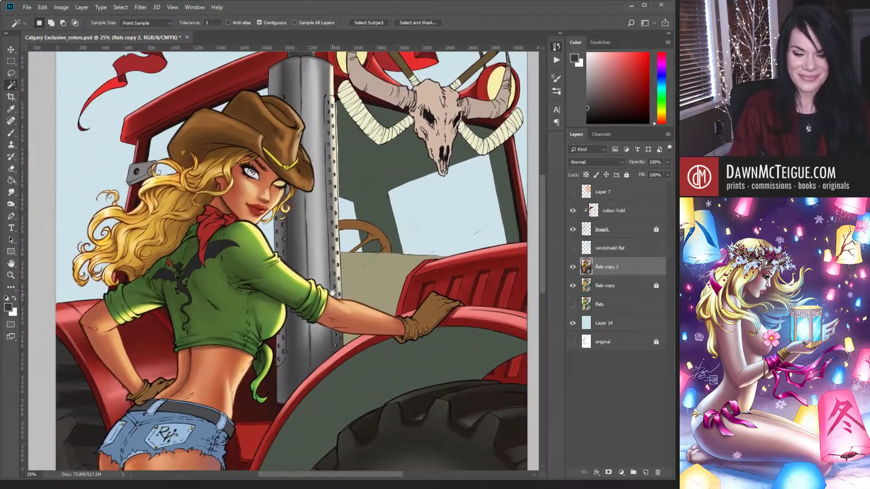
drag(307, 290, 306, 337)
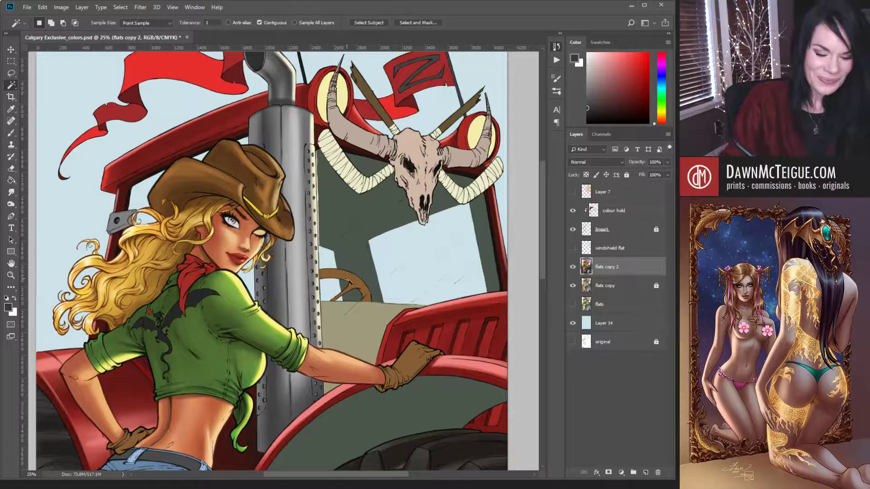
alt+click(359, 296)
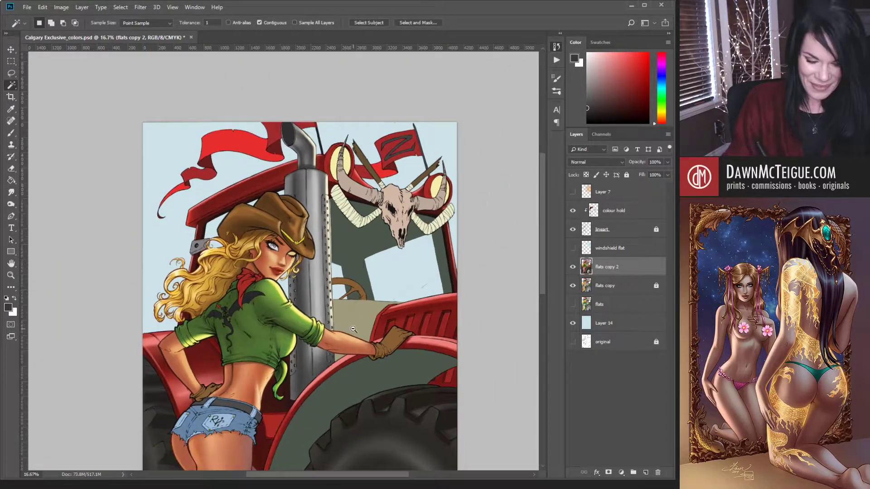
alt+click(354, 329)
scroll(317, 385, down, 3)
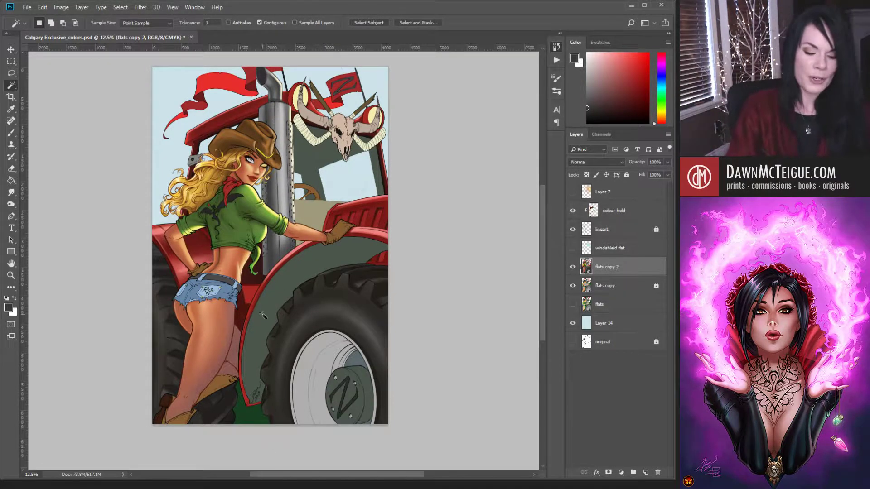
drag(243, 340, 277, 305)
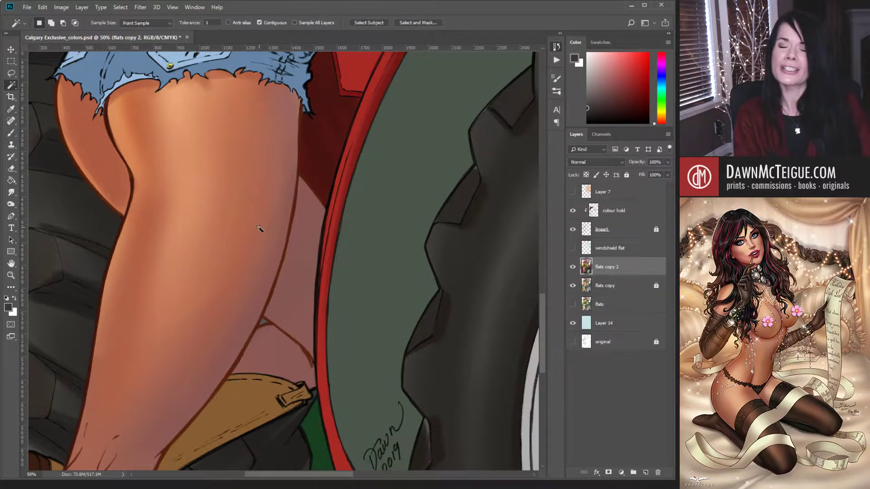
alt+click(319, 247)
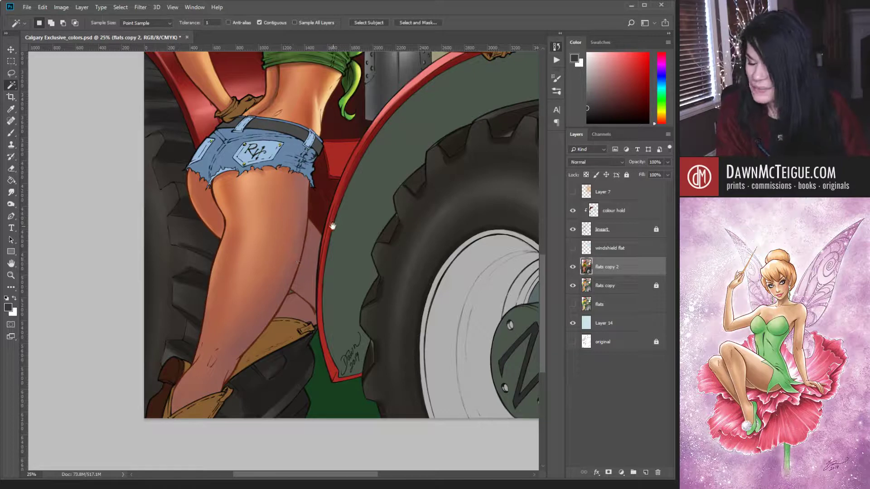
drag(331, 227, 322, 249)
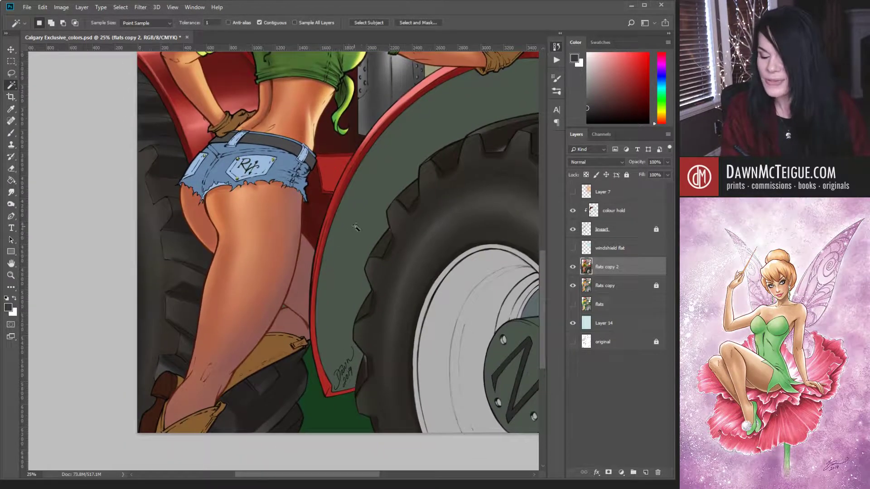
alt+click(369, 245)
scroll(369, 246, down, 1)
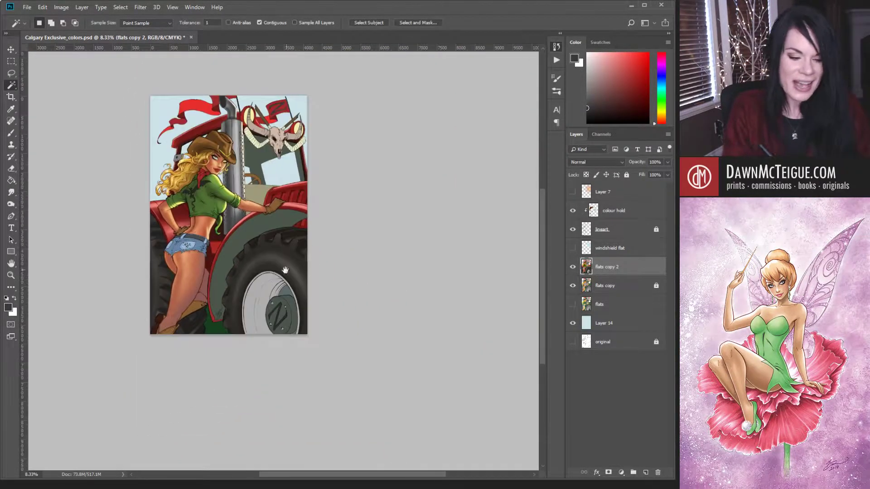
- Select both flat areas of the exhaust stack's body on the flats copy layer with the Magic Wand, then switch to flats copy 2
scroll(326, 321, up, 2)
scroll(326, 321, up, 3)
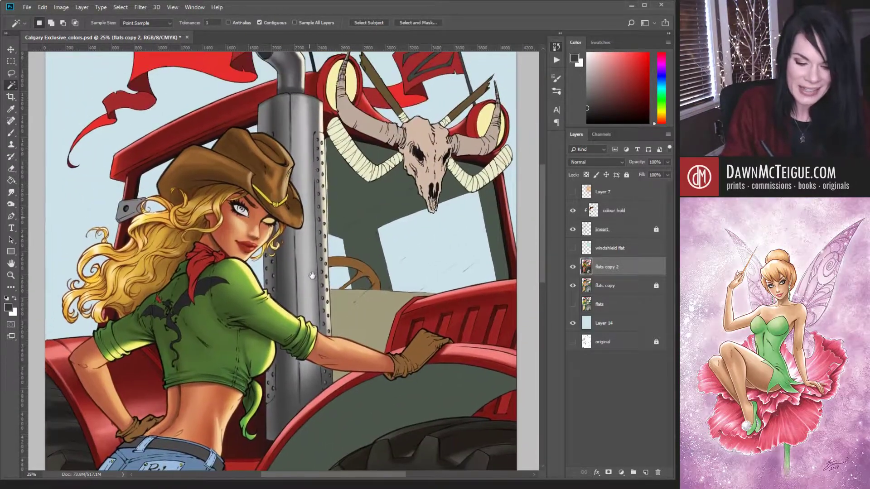
drag(312, 276, 315, 277)
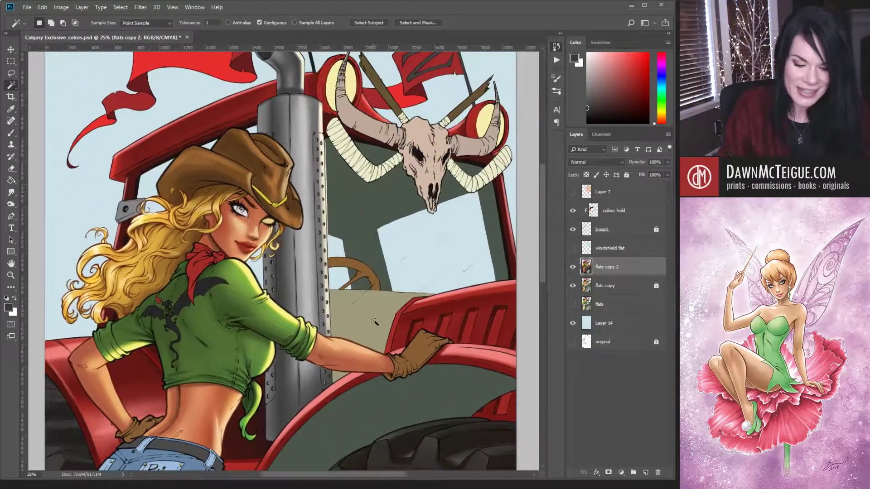
click(622, 289)
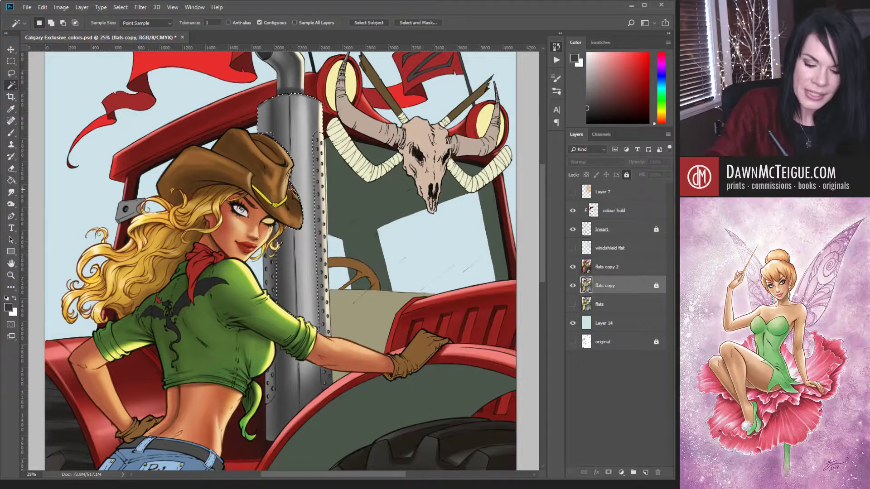
key(shift)
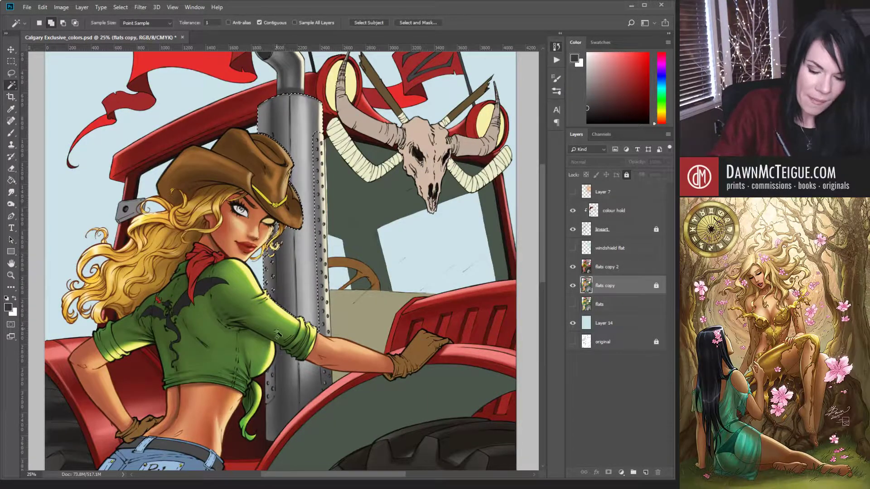
click(299, 426)
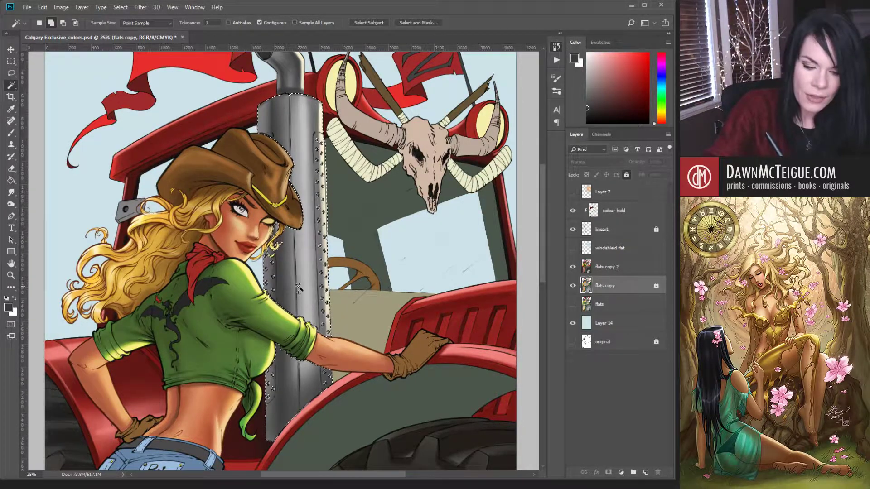
key(alt+bracketright)
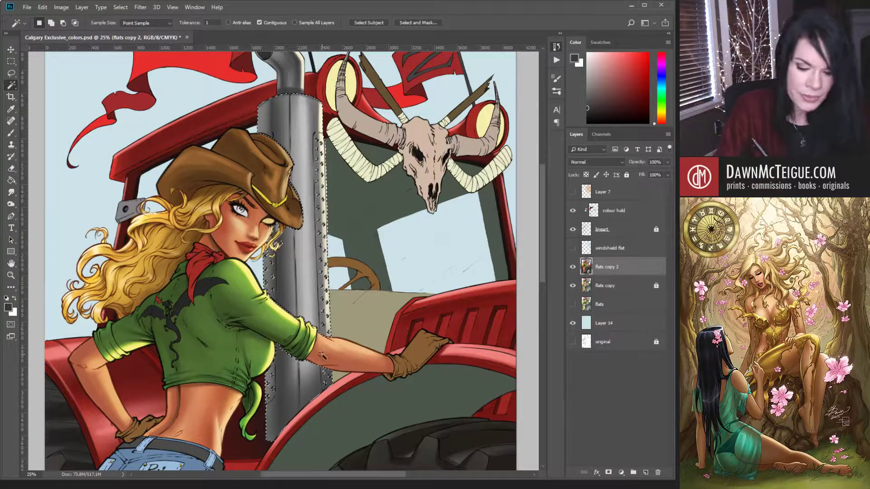
- Set up the Brush with a light grey sampled from the stack, pen pressure for size, 84% opacity and size 23
key(b)
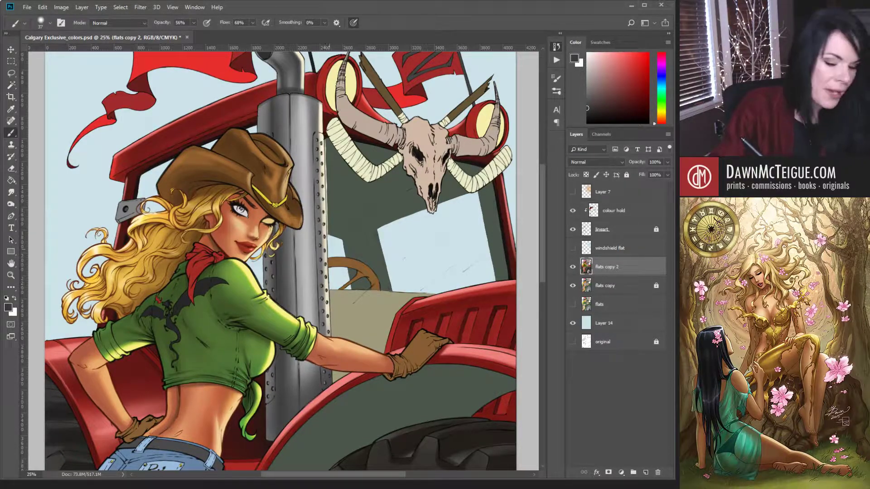
alt+click(307, 103)
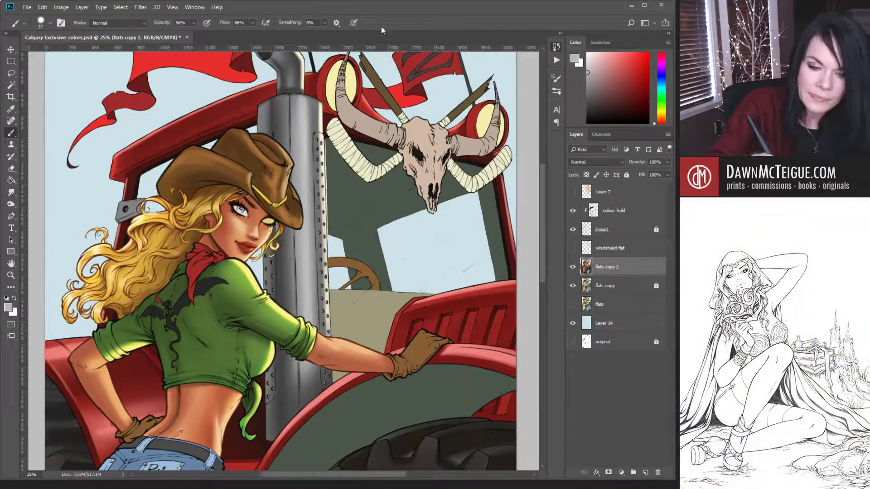
click(353, 22)
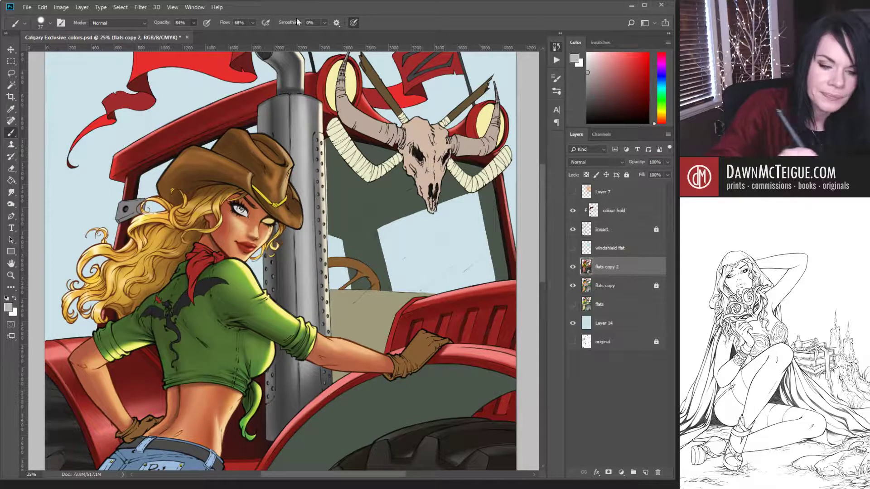
key(8)
key(4)
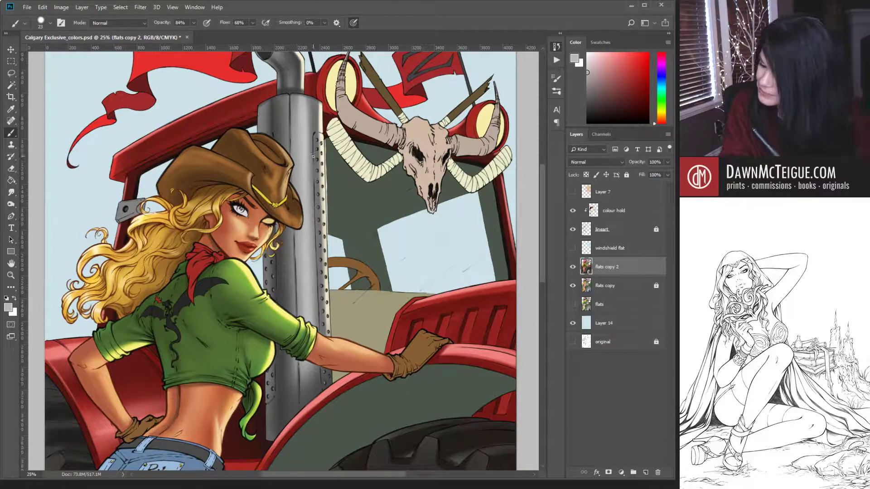
key(bracketleft)
key(bracketleft)
key(bracketleft)
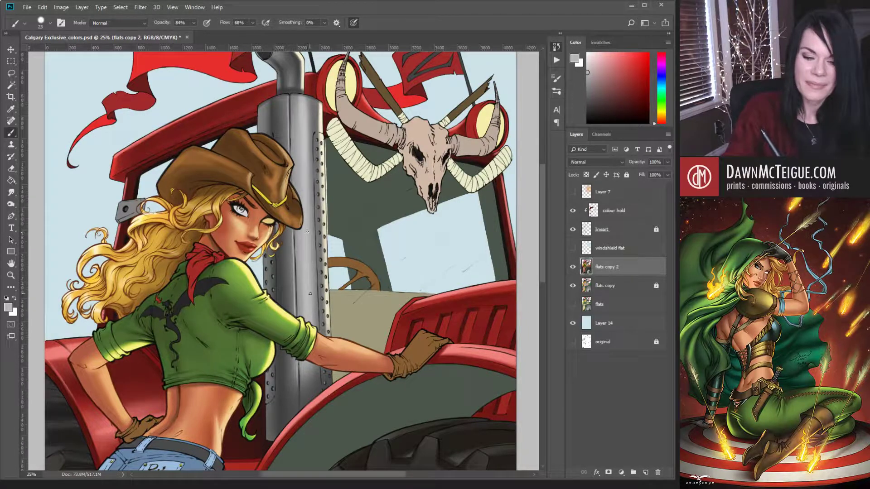
- Select the grey-green inner fender area above the tractor's tyre on the flats copy layer with the Magic Wand
alt+click(367, 282)
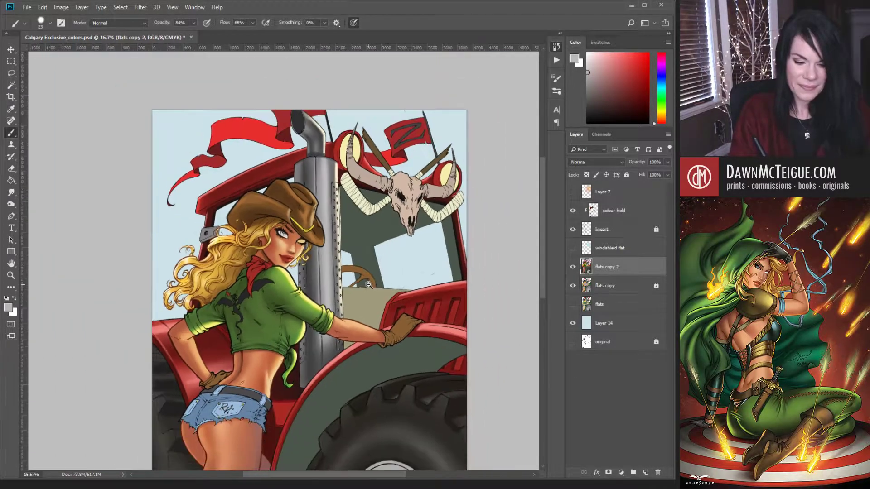
alt+click(365, 299)
drag(303, 302, 348, 281)
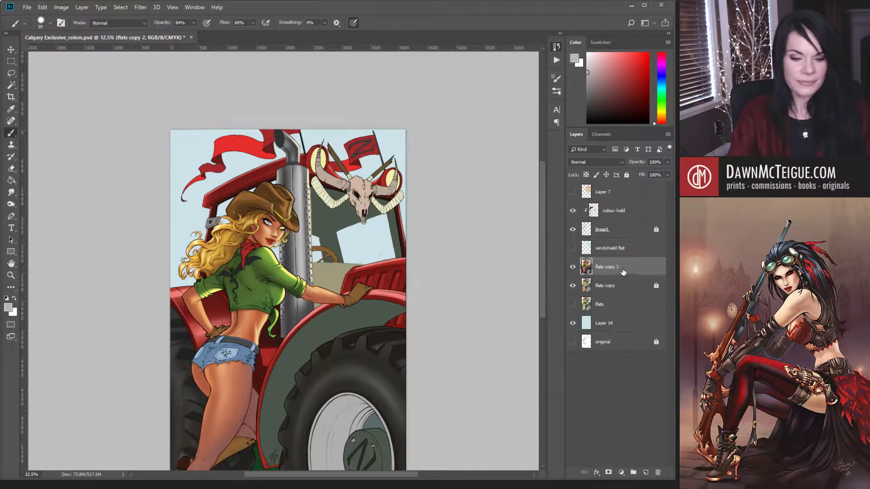
drag(355, 355, 350, 307)
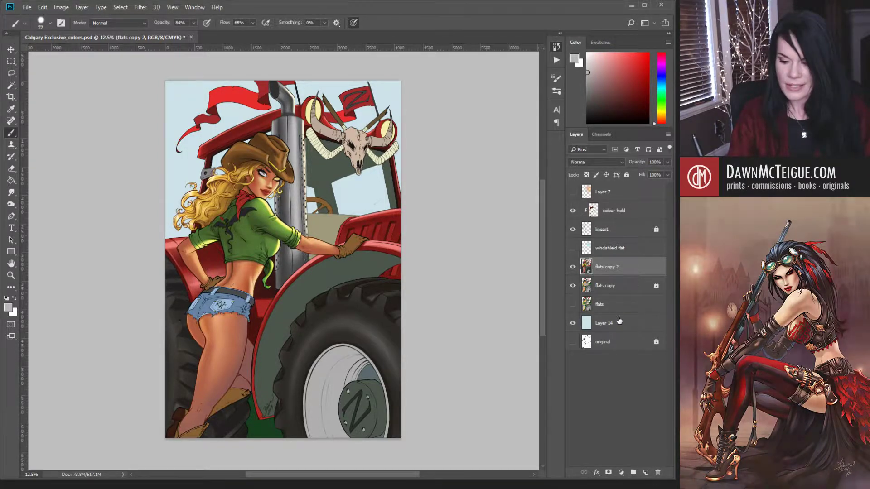
click(616, 286)
key(w)
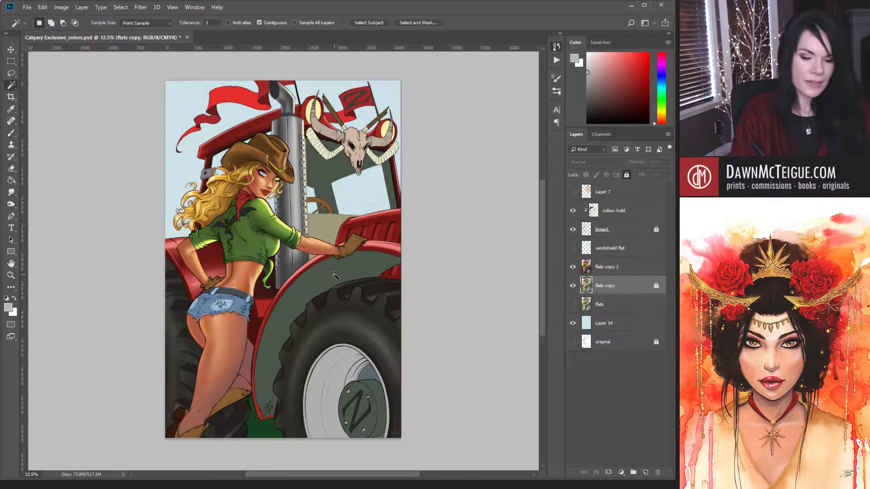
click(348, 278)
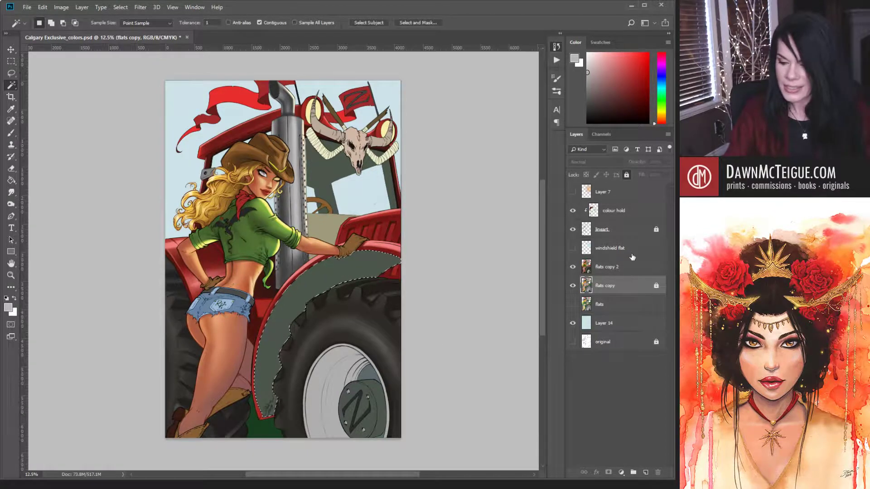
- Fill the selected inner fender area on flats copy 2 with a very dark red sampled from the tractor's bodywork
click(629, 267)
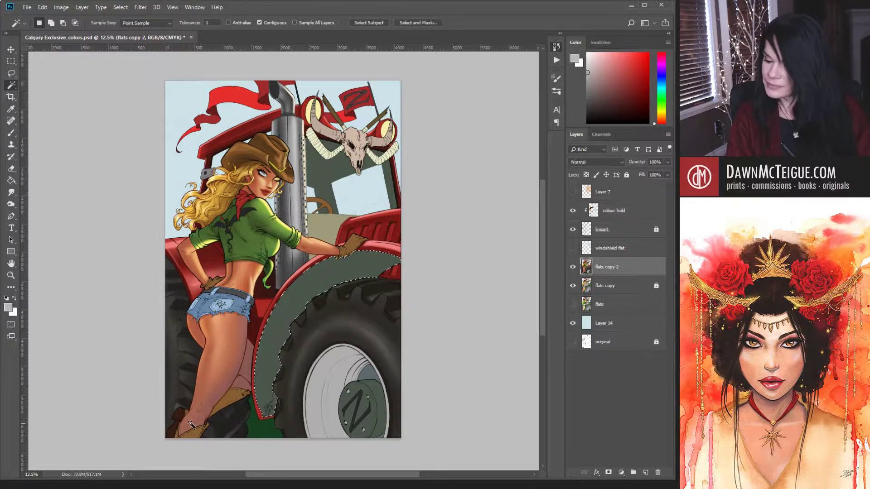
key(b)
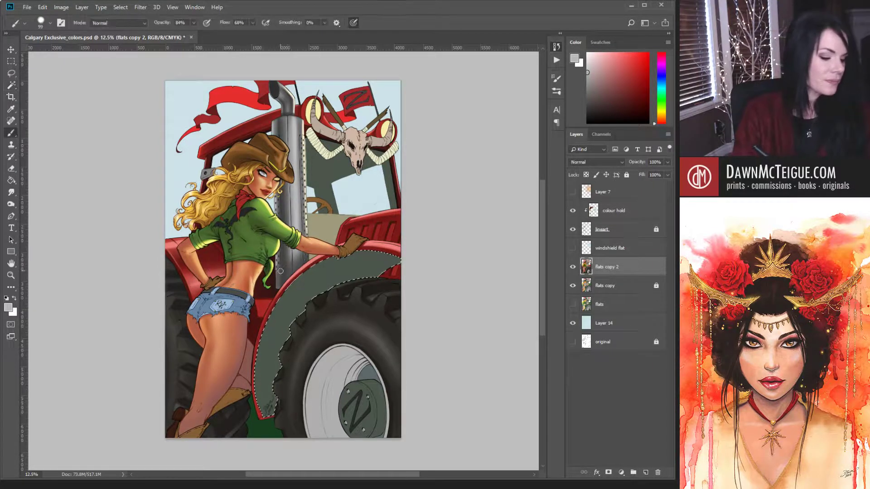
alt+click(295, 275)
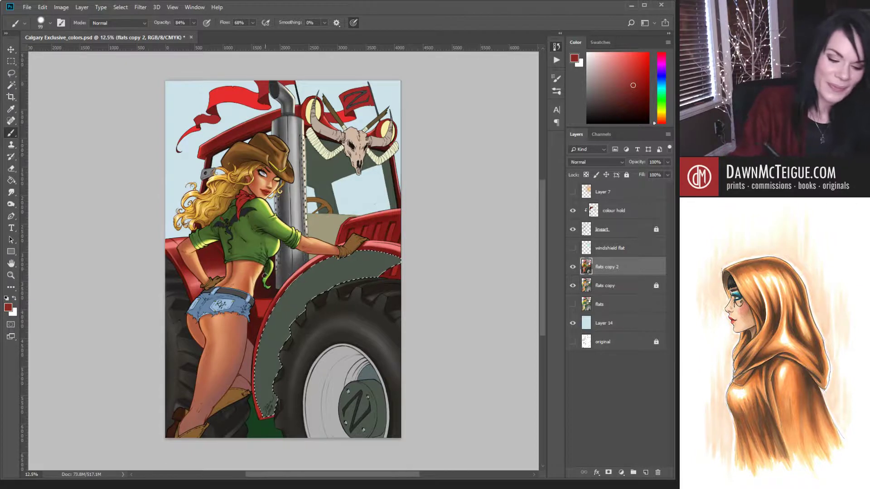
alt+click(217, 248)
alt+click(225, 249)
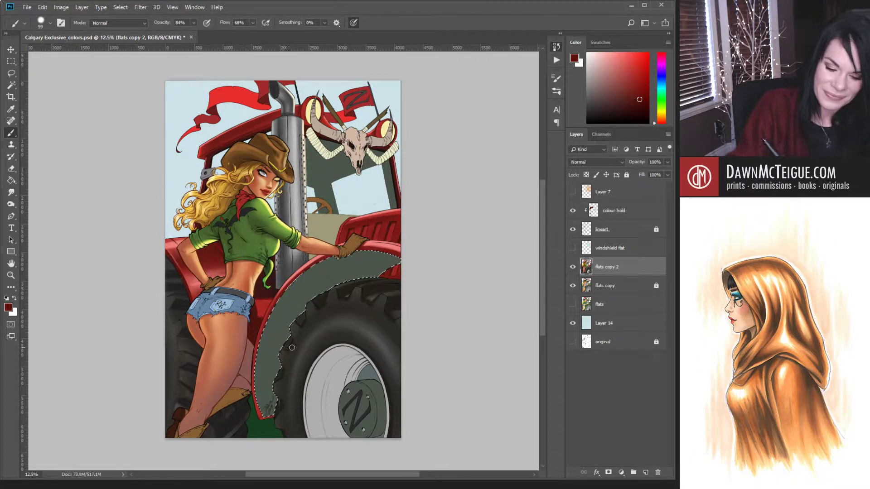
alt+click(254, 312)
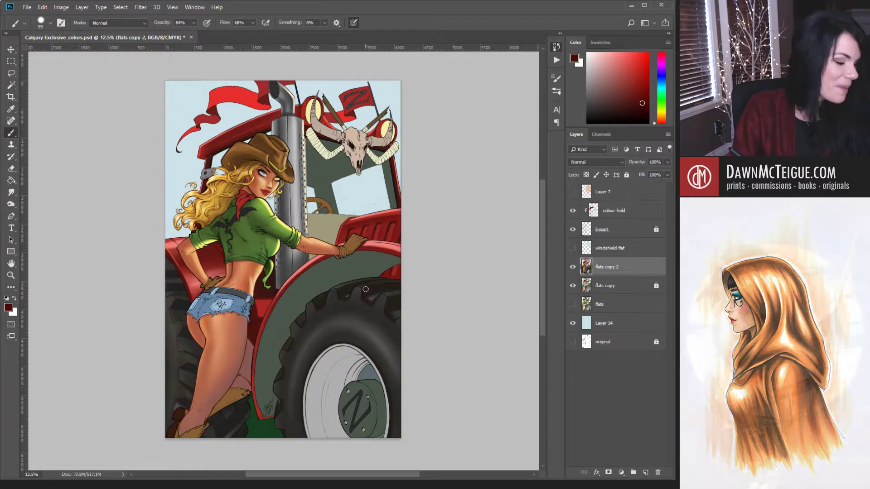
key(i)
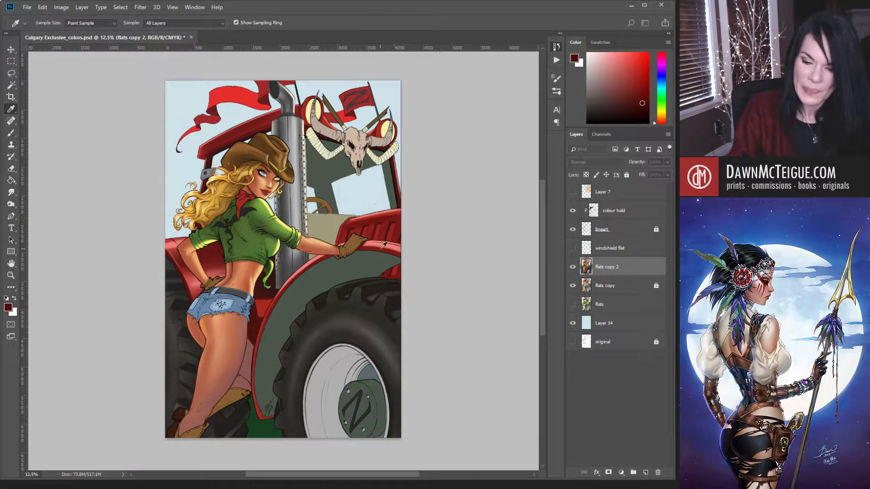
key(b)
key(alt+BackSpace)
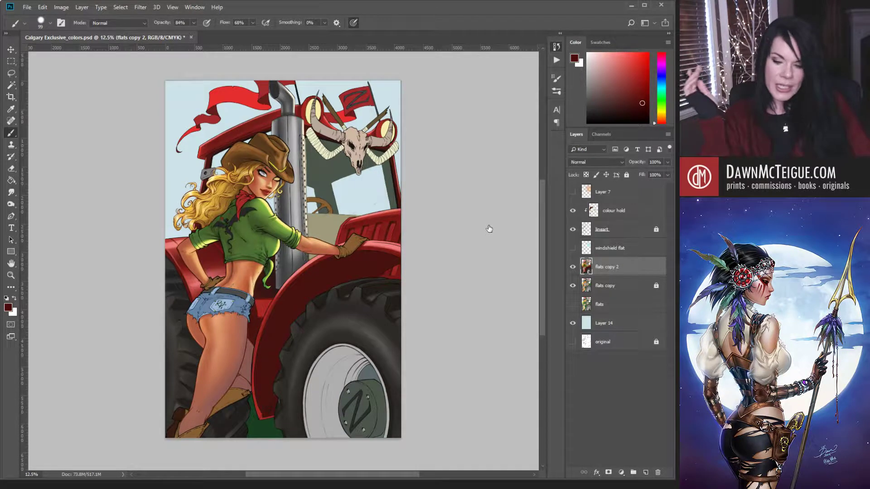
- Check the filled inner fender up close, then save the illustration
click(367, 305)
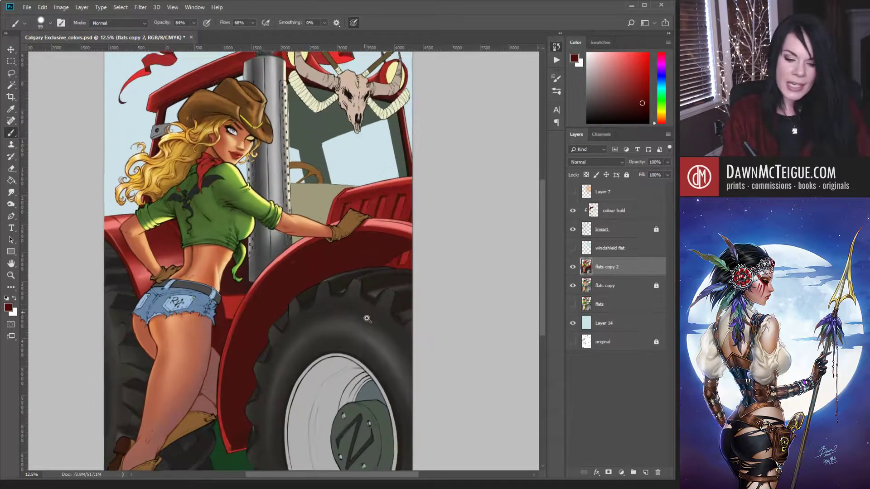
click(367, 306)
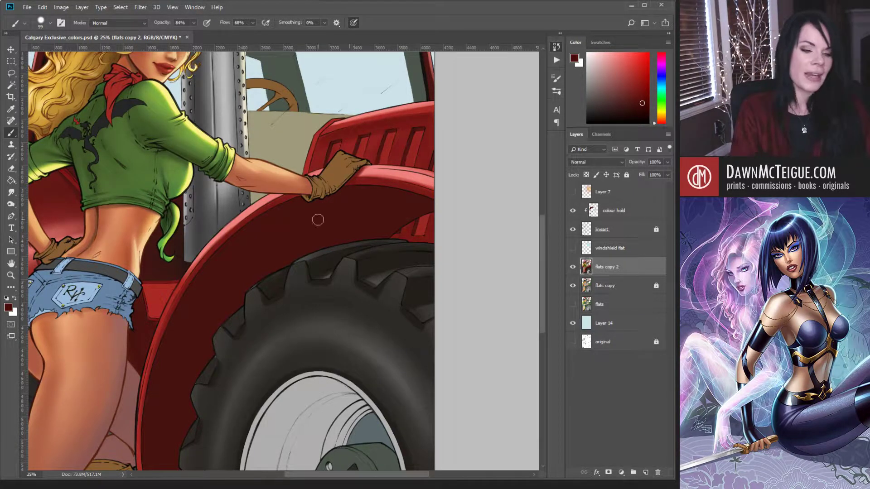
key(ctrl+minus)
key(ctrl+minus)
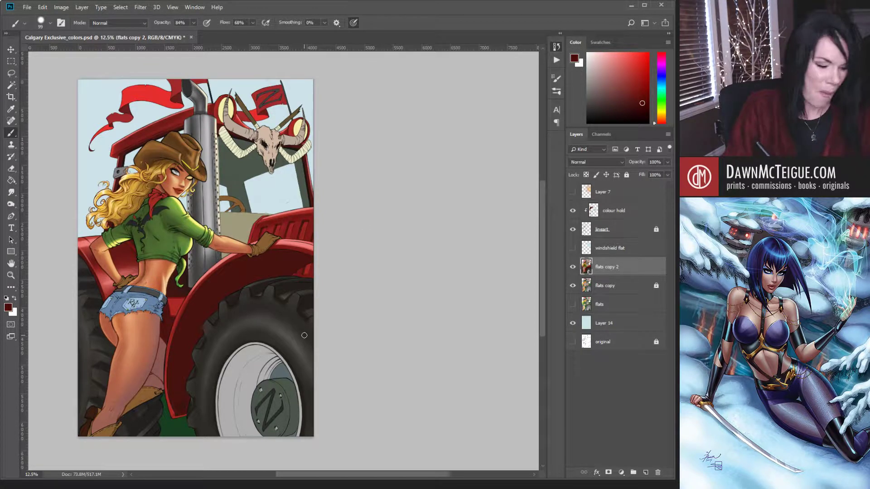
key(ctrl+s)
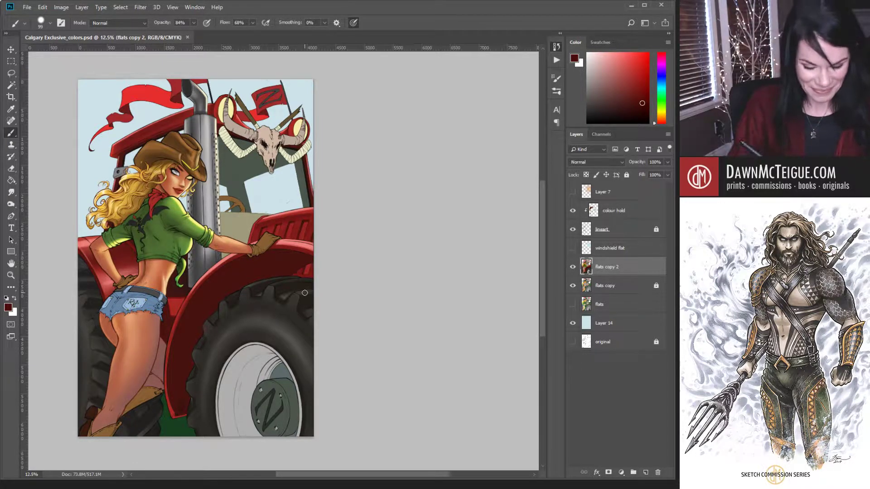
- Brush dark red along the inner fender's outer edge, then sample a duller dark red for shading at 91% opacity
scroll(301, 281, up, 2)
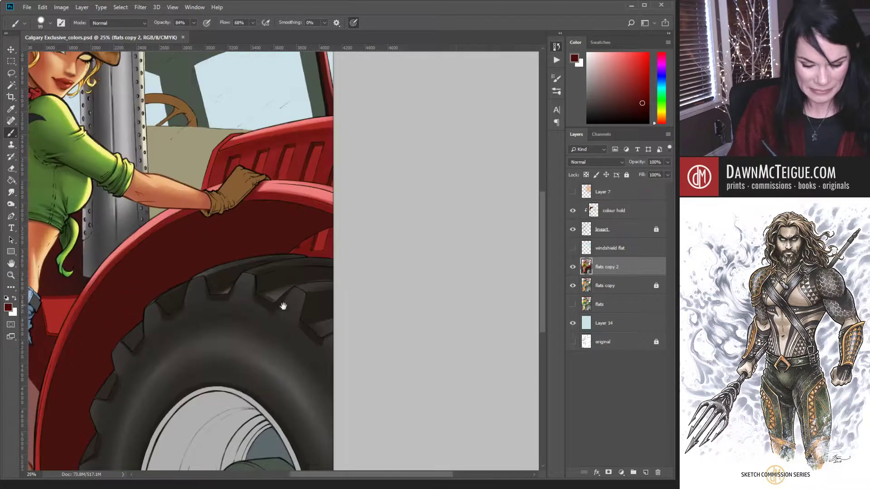
mouse_move(225, 333)
mouse_down()
mouse_move(317, 253)
mouse_move(277, 288)
mouse_move(311, 263)
mouse_up()
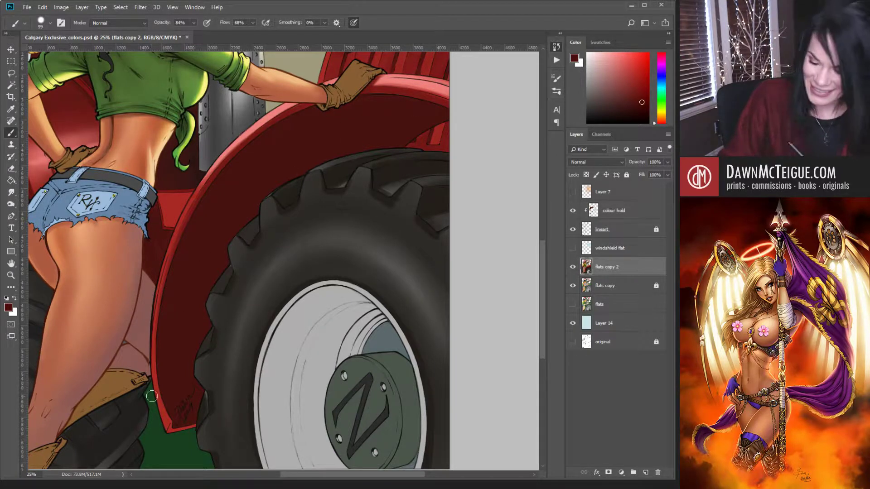
mouse_move(152, 402)
mouse_down()
mouse_move(177, 384)
mouse_move(222, 237)
mouse_up()
alt+click(171, 171)
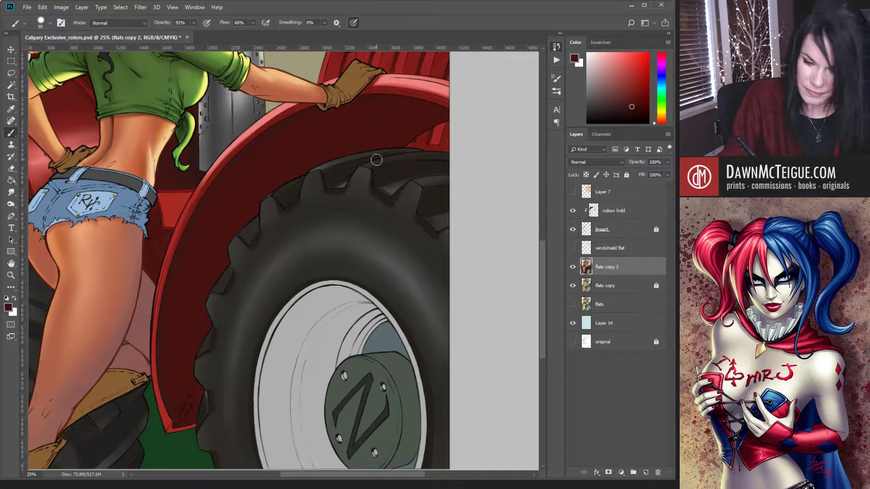
- Enlarge the brush to size 322 and shade the inner fender around the tyre with the dull dark red
alt+click(353, 206)
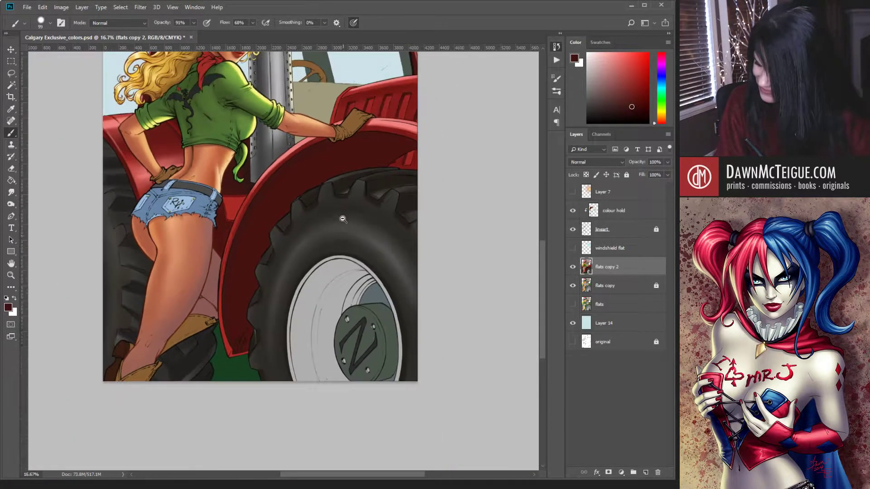
drag(375, 241, 325, 281)
ctrl+click(317, 254)
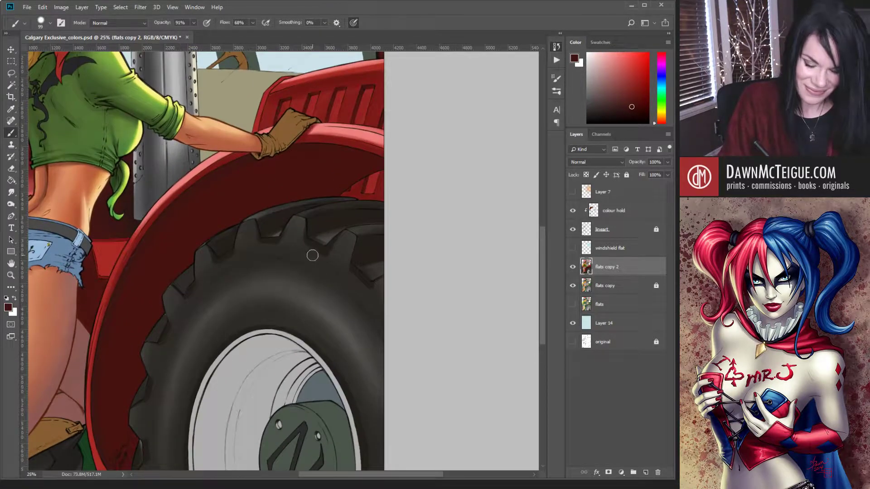
key(bracketright)
key(bracketright)
key(bracketright)
key(bracketright)
key(bracketright)
key(bracketright)
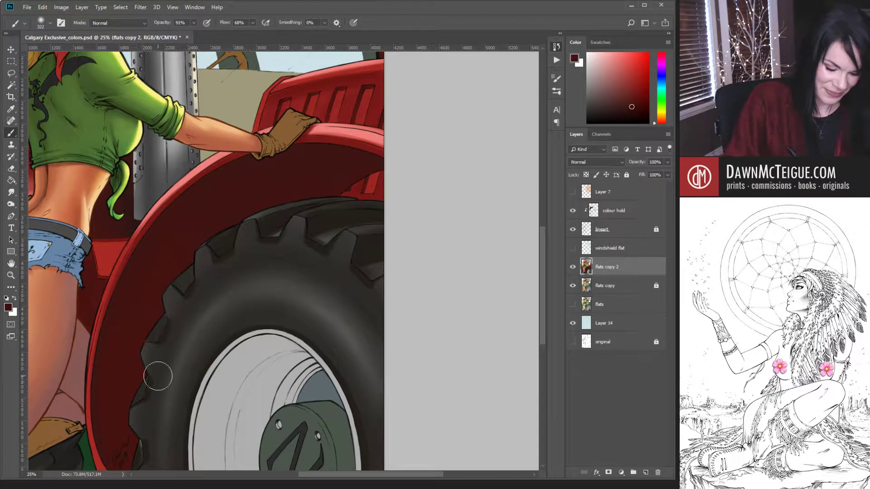
- Review the whole illustration with the shaded inner fender and save the file
alt+click(303, 278)
alt+click(303, 279)
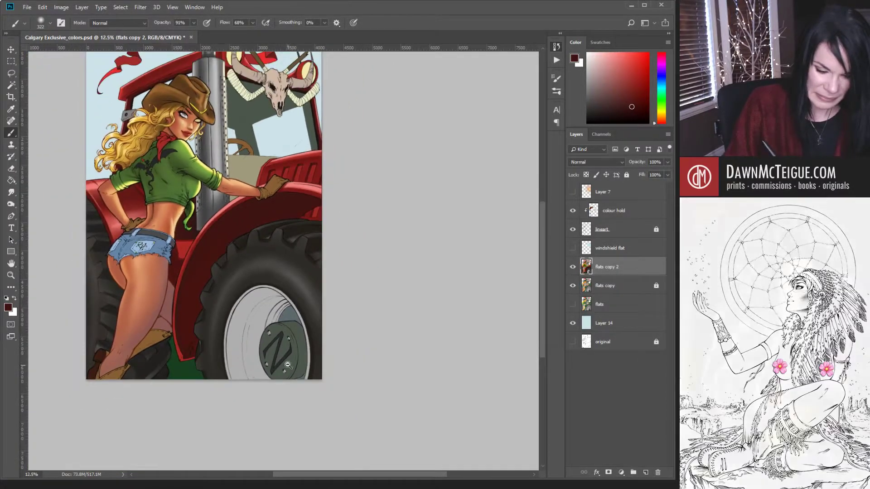
scroll(290, 362, up, 3)
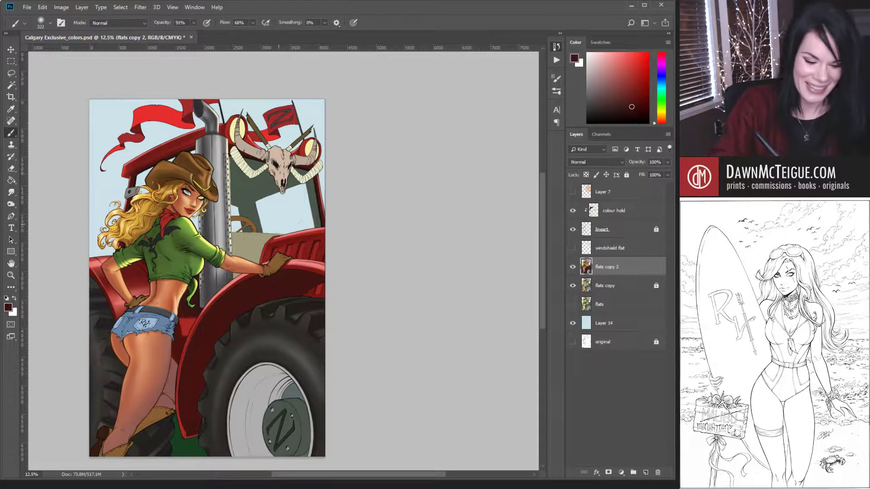
drag(303, 285, 322, 266)
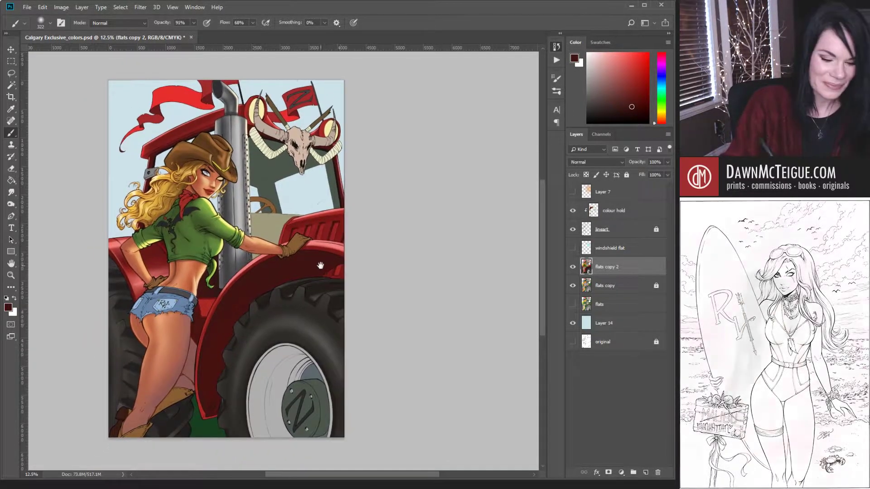
key(ctrl+s)
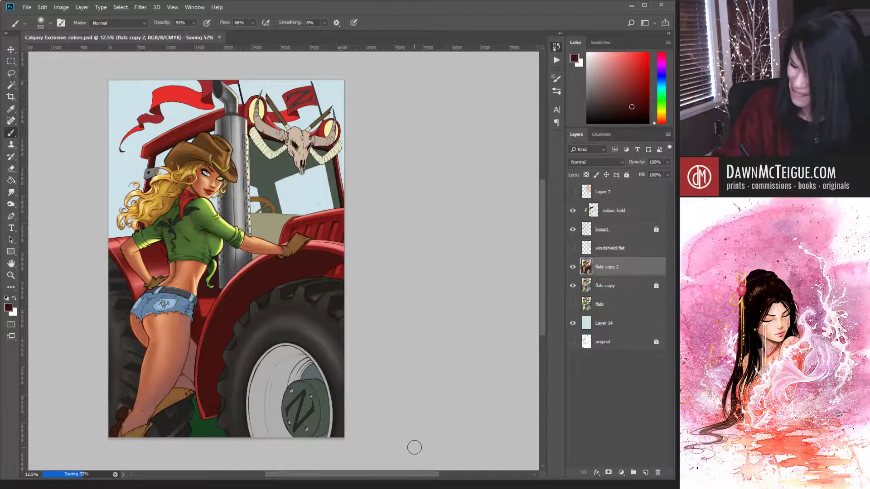
- Select both tyres' flat areas on the flats copy layer with the Magic Wand, switch to flats copy 2 and dismiss the selection outline
click(626, 286)
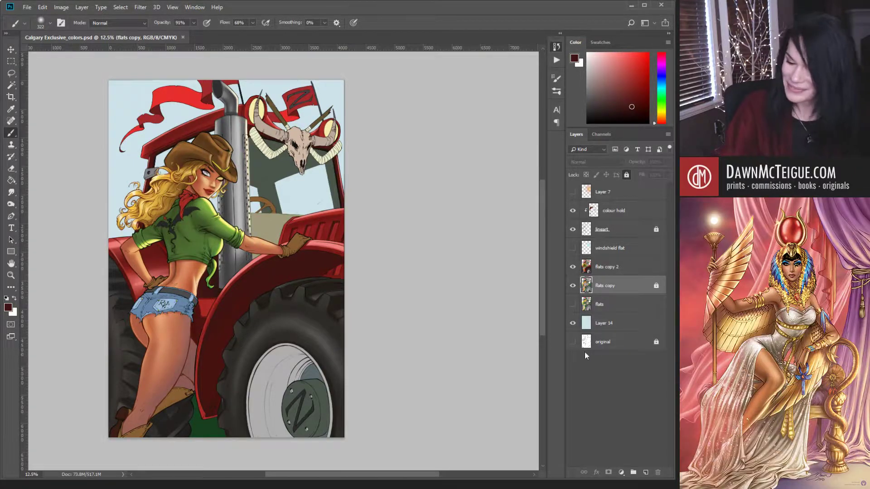
key(w)
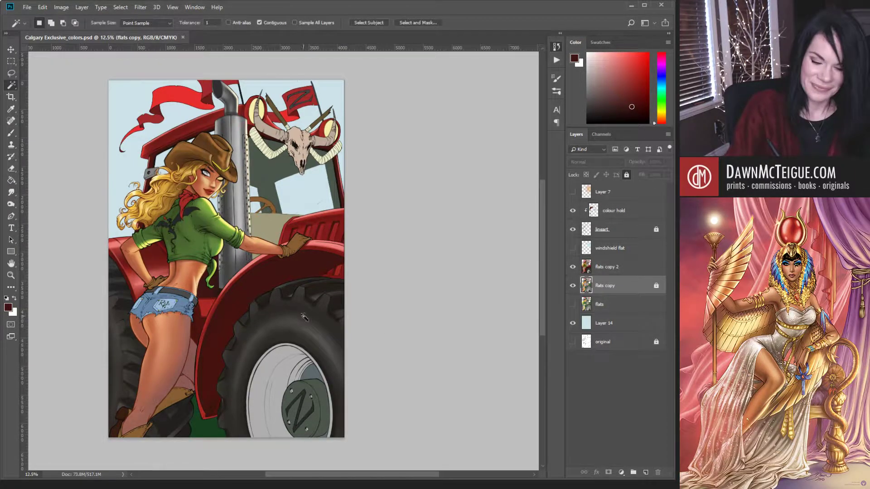
click(288, 402)
shift+click(131, 381)
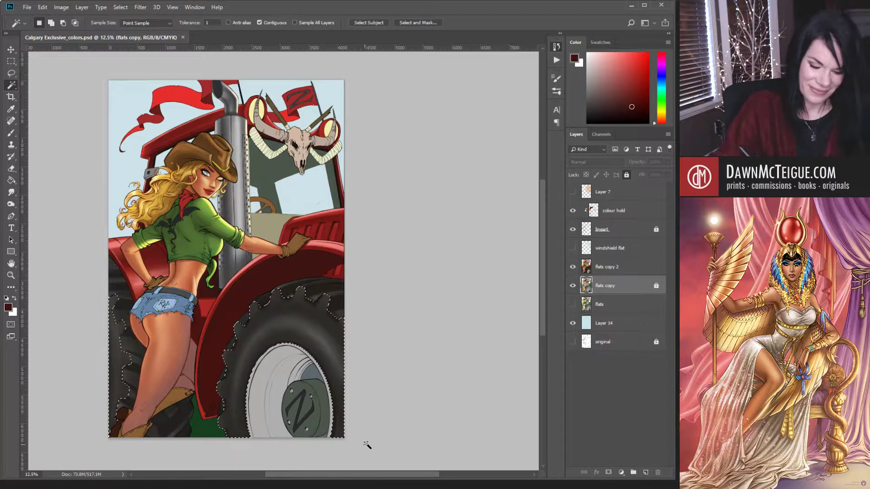
key(alt+bracketright)
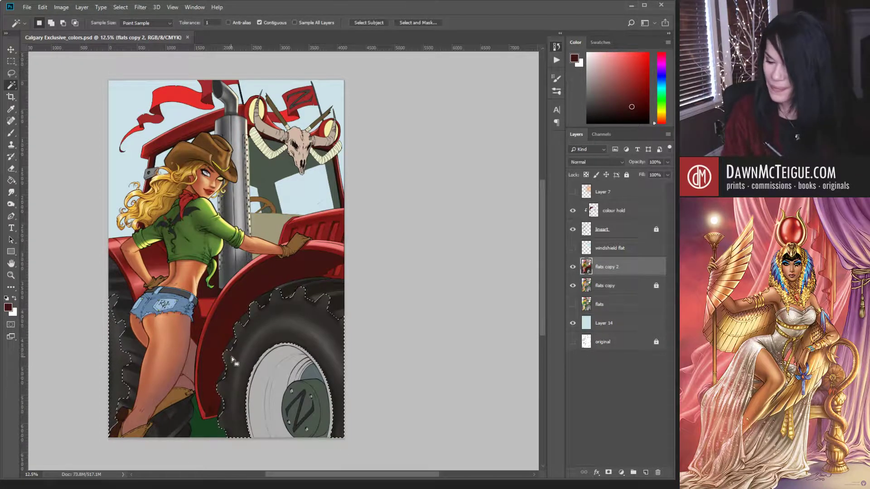
key(ctrl+d)
- Set up the Brush with a dark grey sampled from the large tyre and reduce its size to 84
key(b)
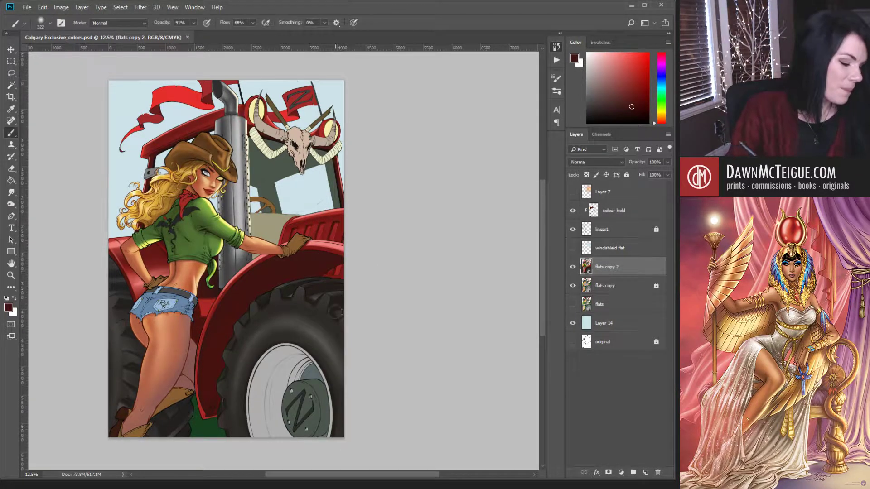
alt+click(301, 312)
alt+click(300, 319)
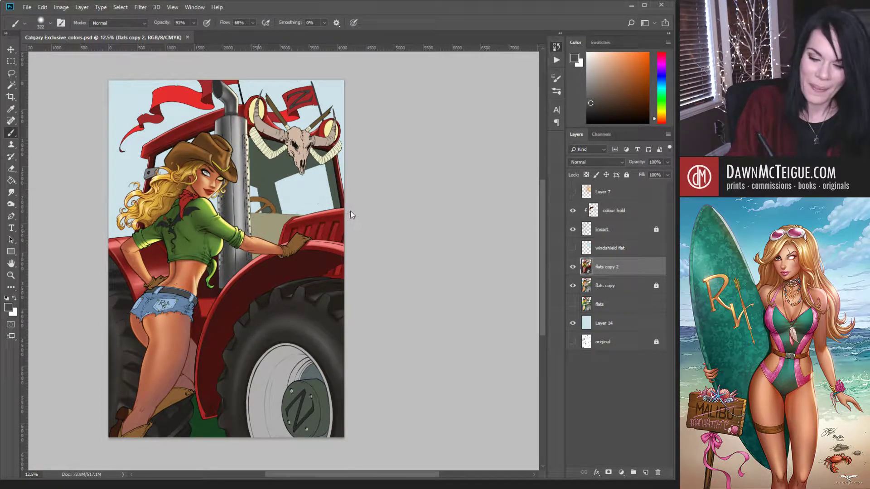
key(bracketleft)
key(bracketleft)
key(bracketleft)
key(bracketleft)
key(bracketleft)
key(bracketleft)
key(bracketleft)
key(bracketleft)
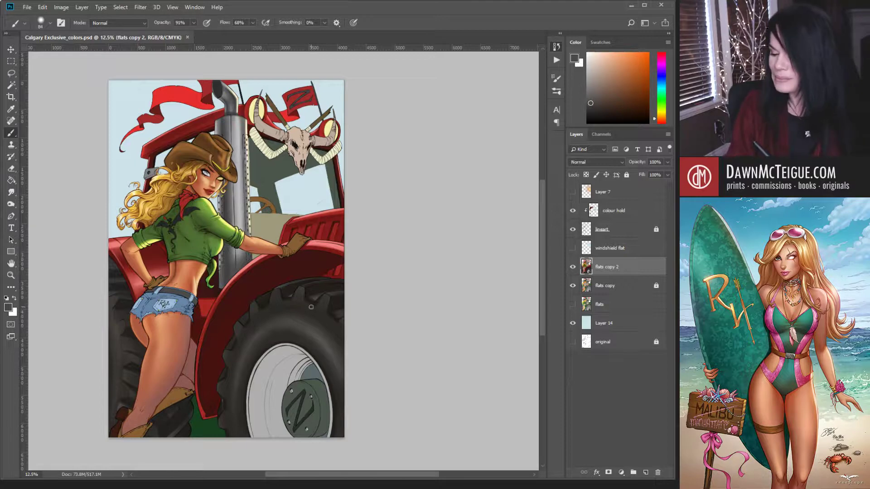
- Reduce the brush size to 44, try a dark grey stroke on the large tyre's upper tread and undo it
scroll(311, 306, up, 1)
scroll(299, 312, up, 1)
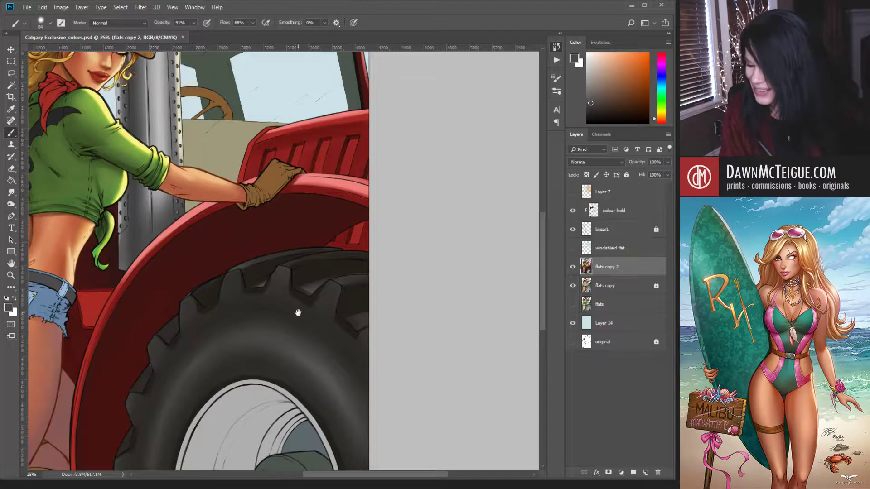
mouse_move(297, 313)
mouse_down()
mouse_move(305, 298)
mouse_move(385, 252)
mouse_up()
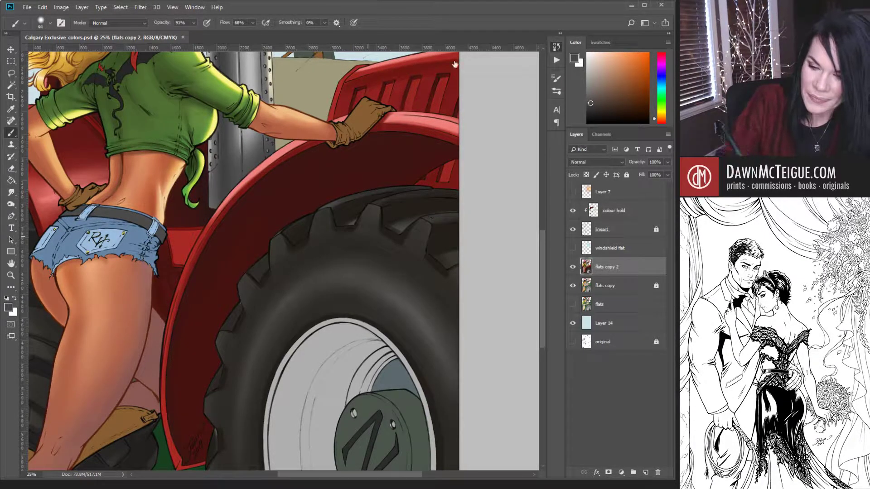
key(bracketleft)
key(bracketleft)
key(bracketleft)
key(bracketleft)
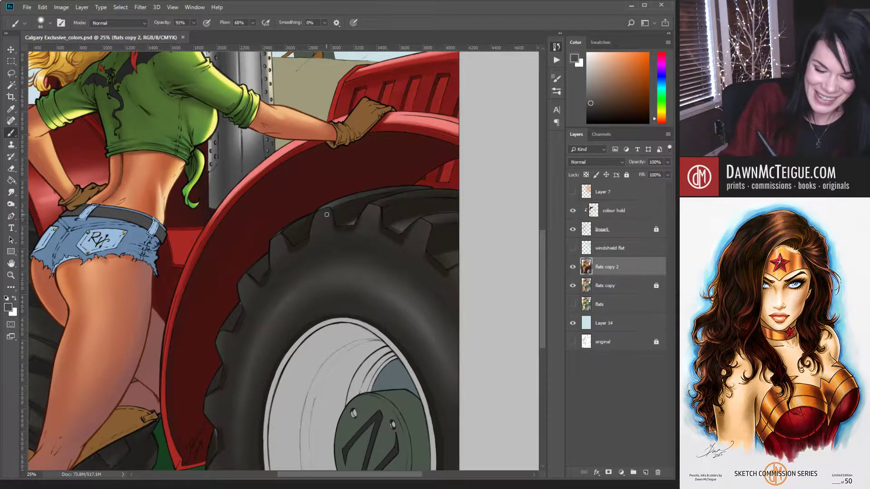
drag(317, 214, 315, 221)
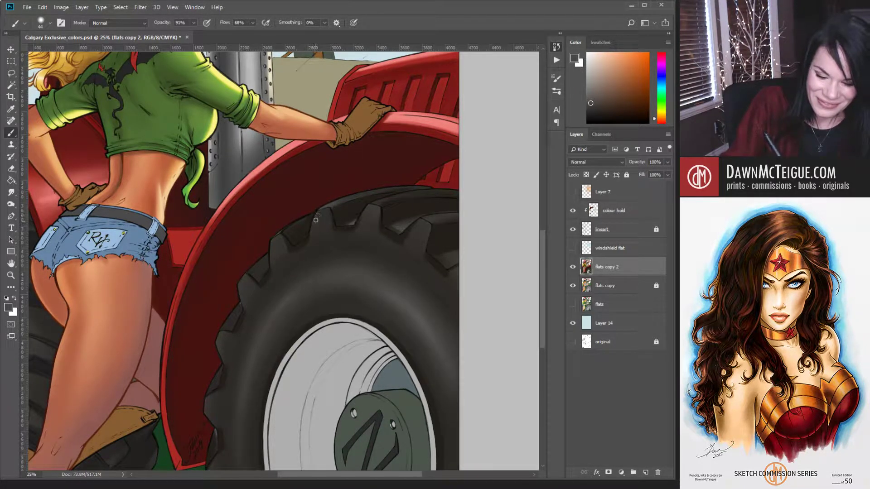
key(ctrl+z)
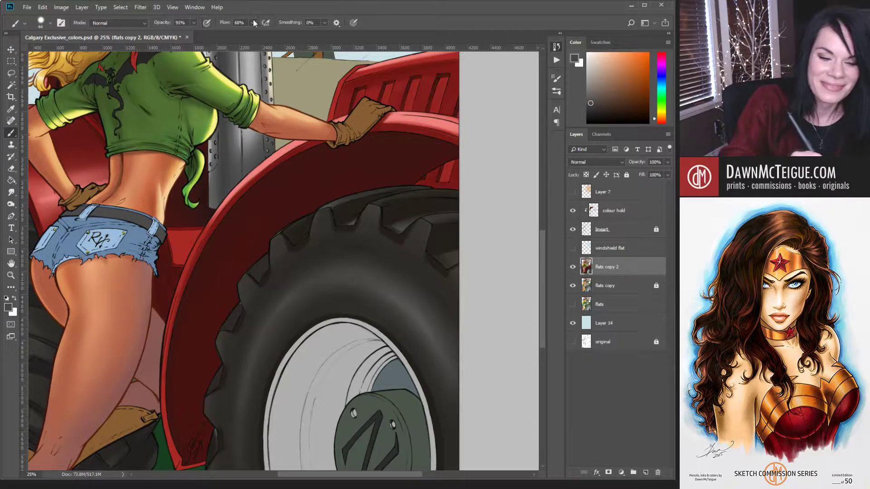
- Sample a lighter grey for the Brush, enable pressure-controlled size and set the brush opacity to 64%
alt+click(412, 310)
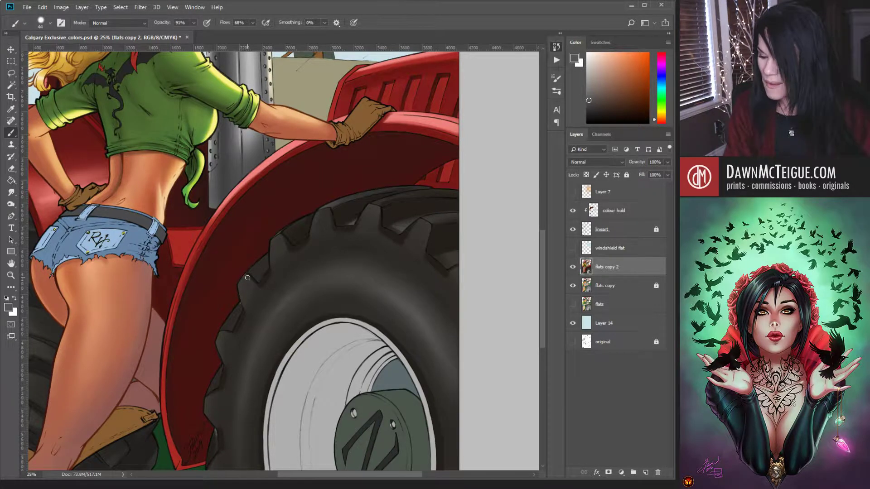
drag(306, 281, 308, 226)
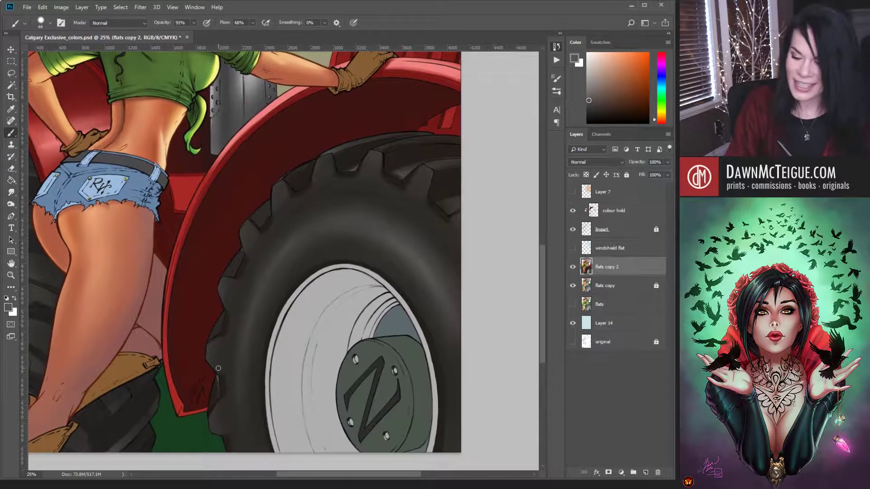
drag(256, 321, 290, 331)
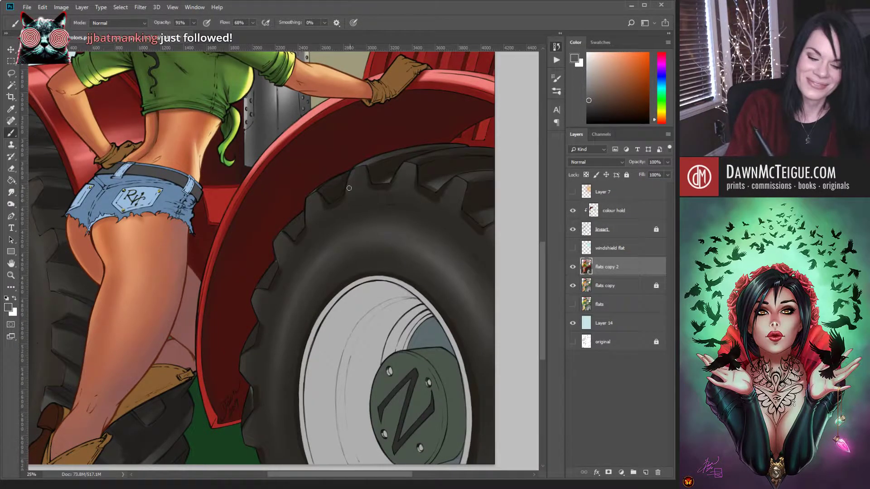
alt+click(293, 211)
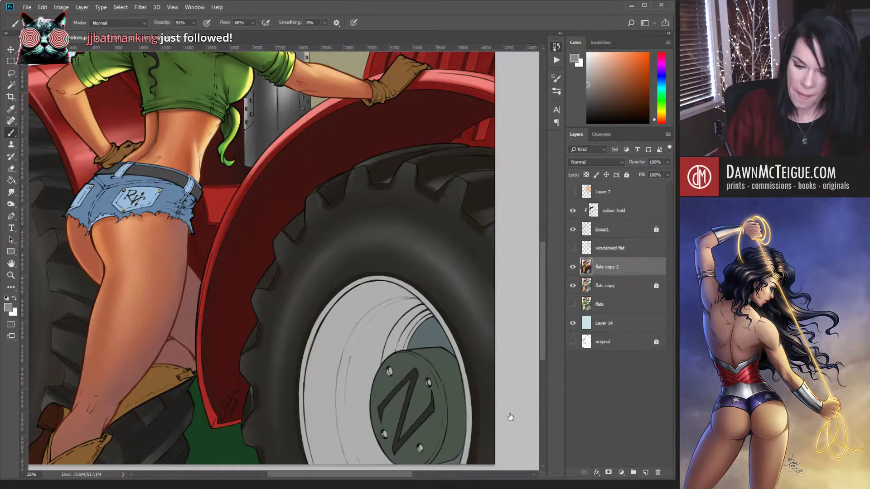
click(353, 22)
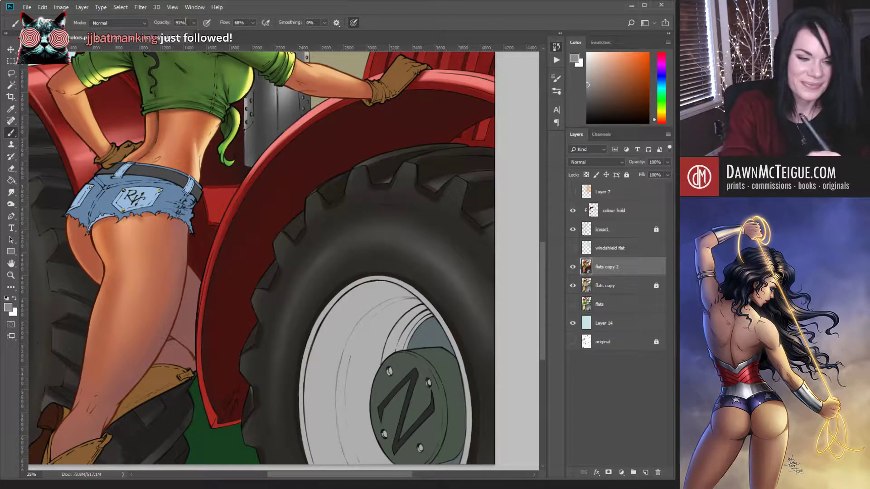
drag(194, 22, 184, 36)
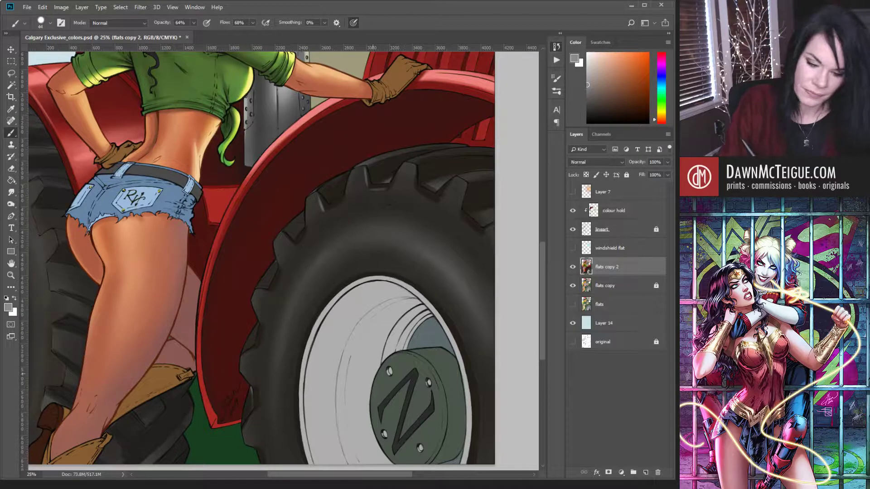
- Select both tyres' flat areas on the flats copy layer with the Magic Wand and dismiss the selection outline
key(ctrl+minus)
drag(335, 286, 359, 284)
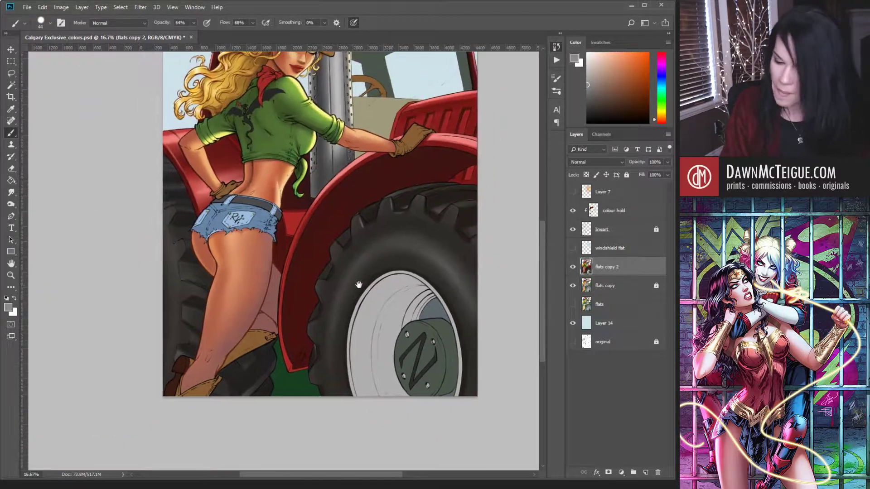
scroll(402, 273, up, 1)
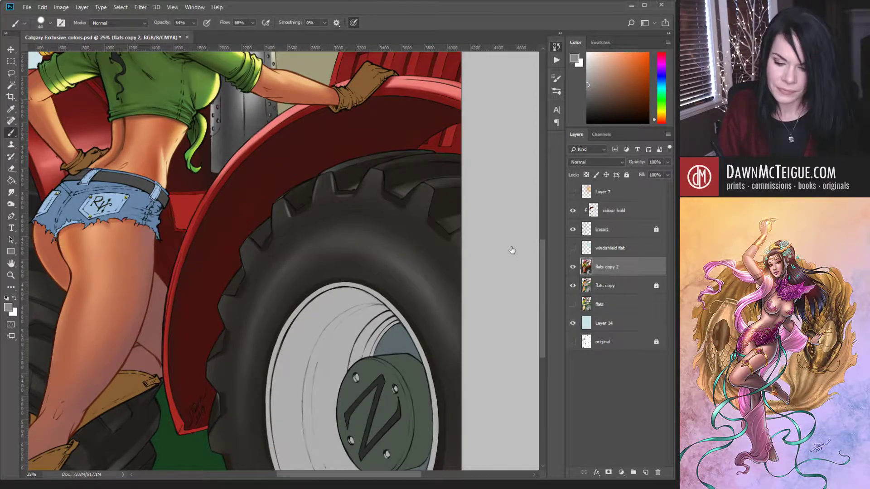
key(alt+bracketleft)
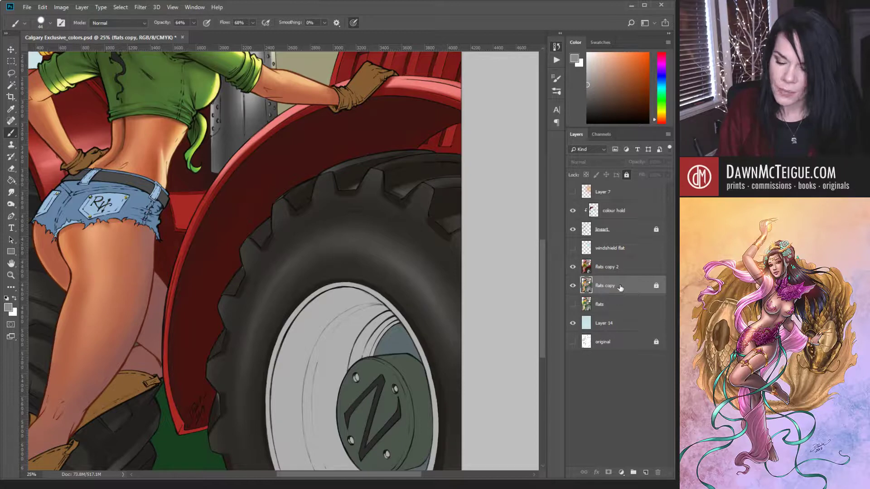
key(w)
click(413, 175)
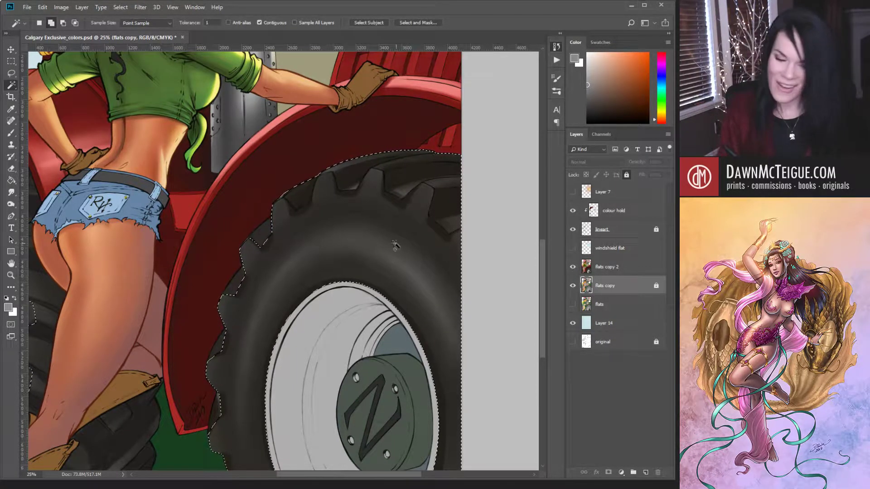
click(264, 232)
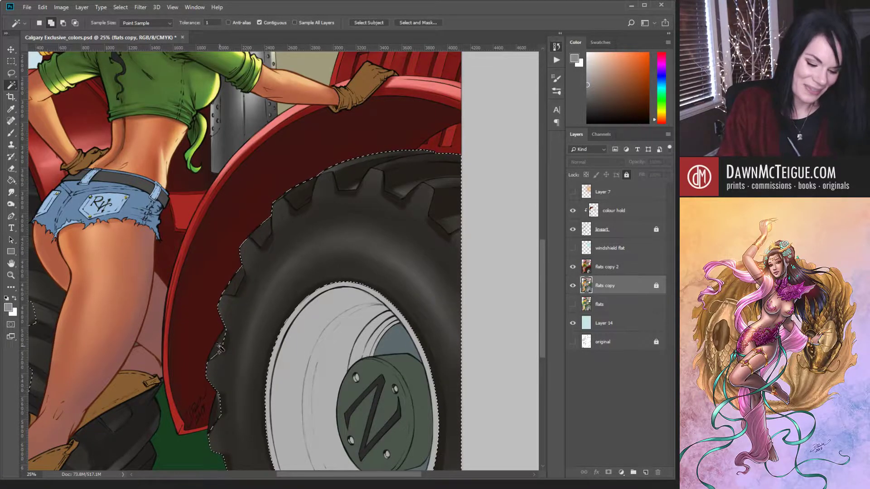
drag(307, 430, 221, 399)
drag(151, 340, 282, 271)
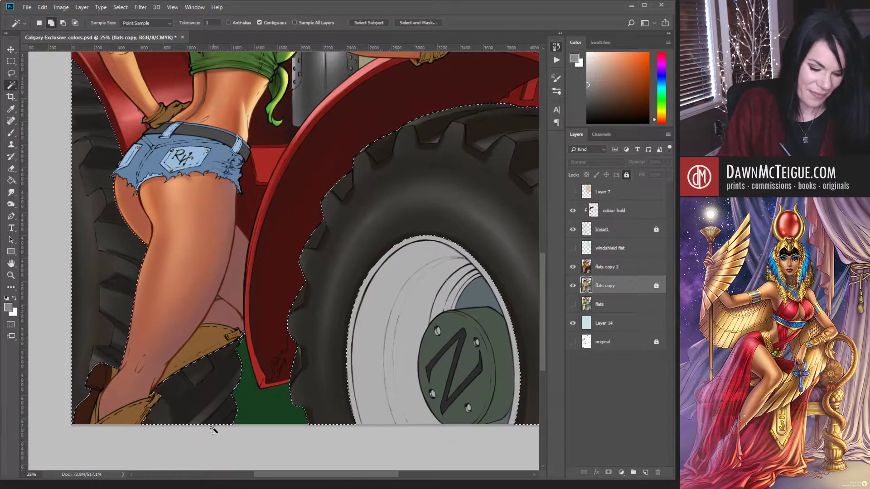
drag(182, 247, 178, 264)
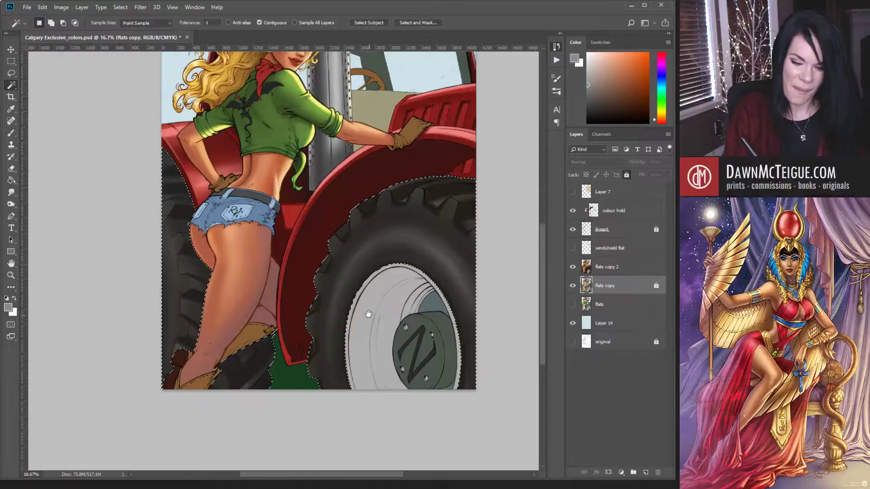
scroll(333, 320, down, 1)
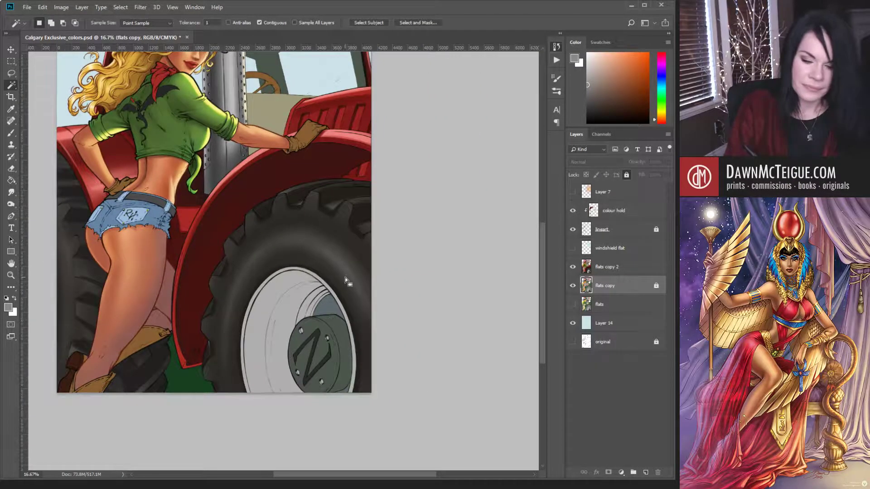
key(ctrl+d)
- Review the whole illustration with Layer 7 switched on and off
scroll(339, 321, down, 1)
drag(339, 322, 342, 331)
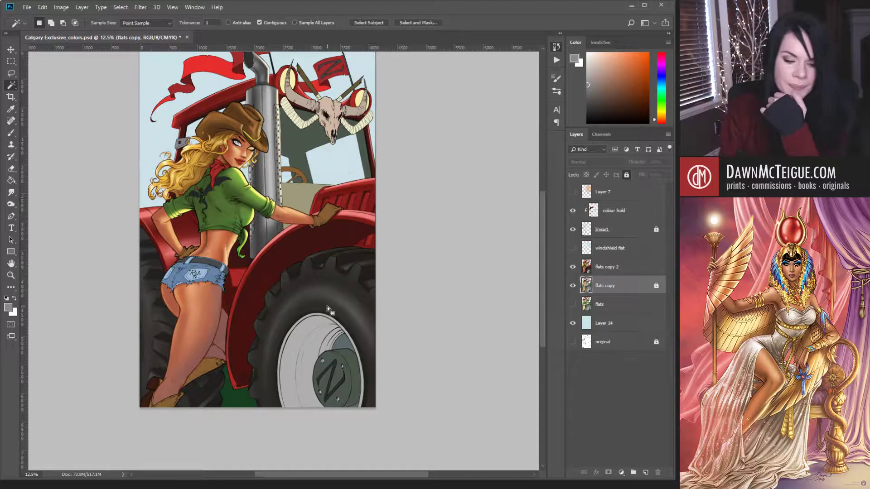
click(573, 192)
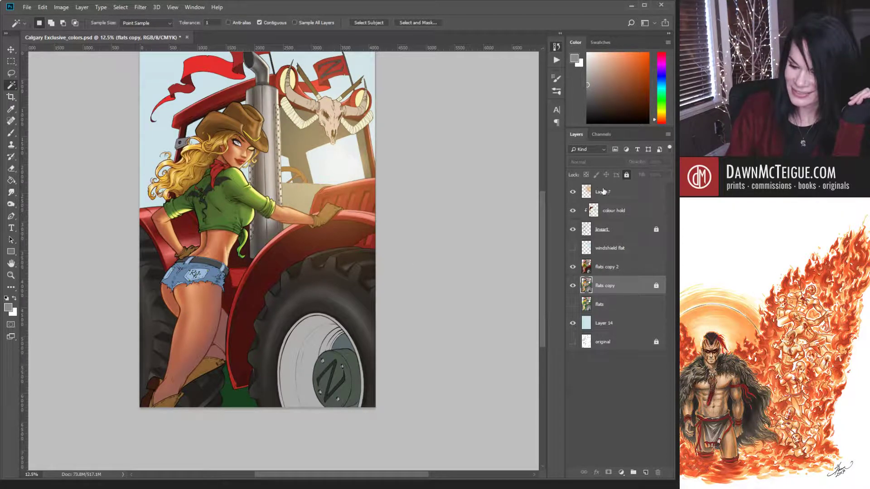
click(572, 191)
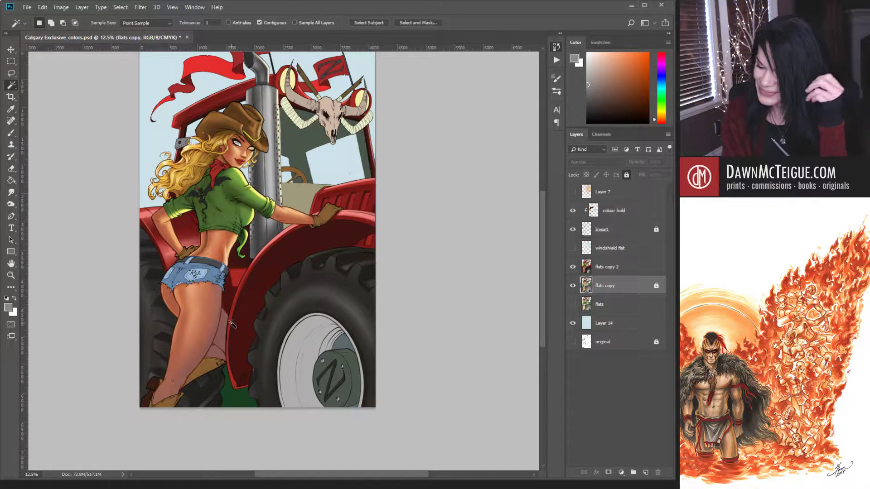
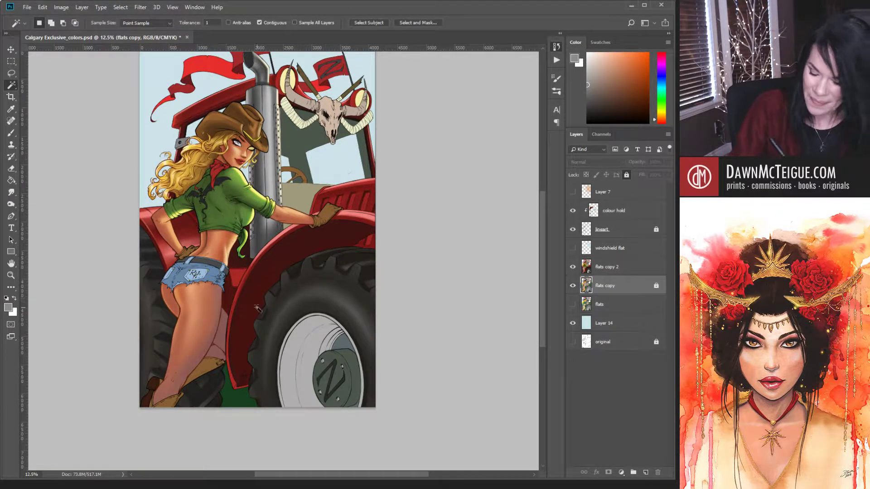
- Return to the Brush on the flats copy 2 layer and increase its size to 50
key(b)
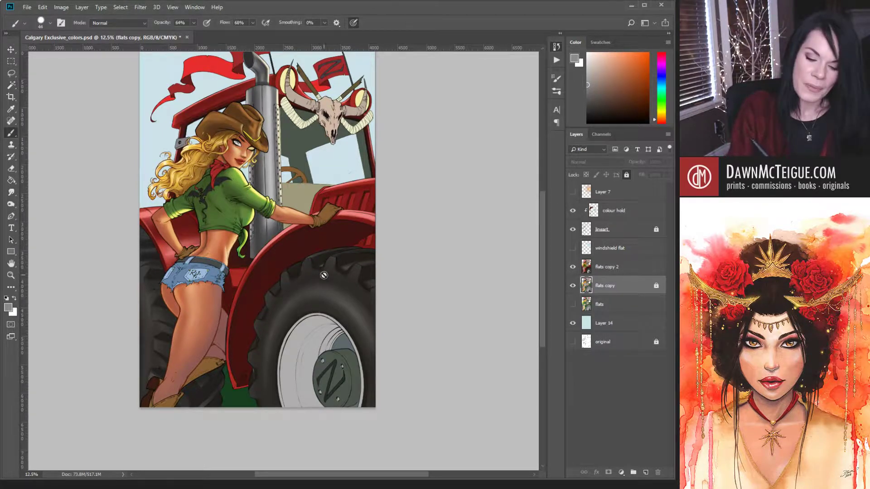
key(alt+bracketright)
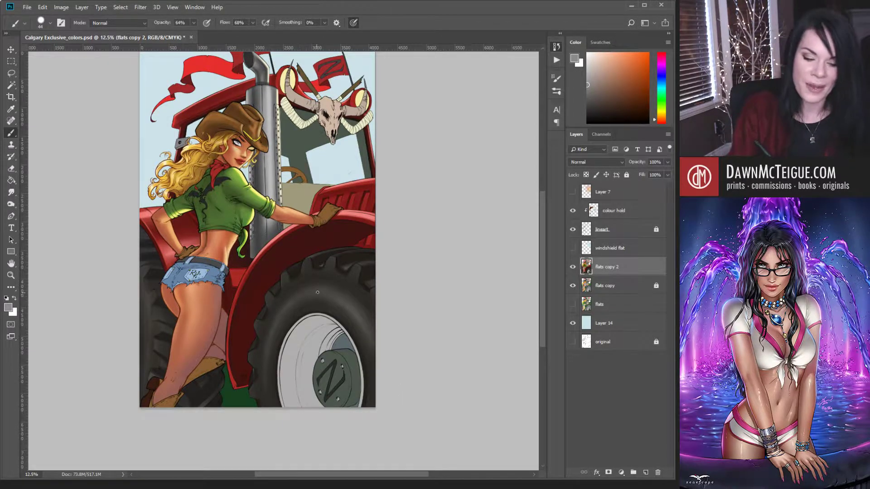
ctrl+click(333, 288)
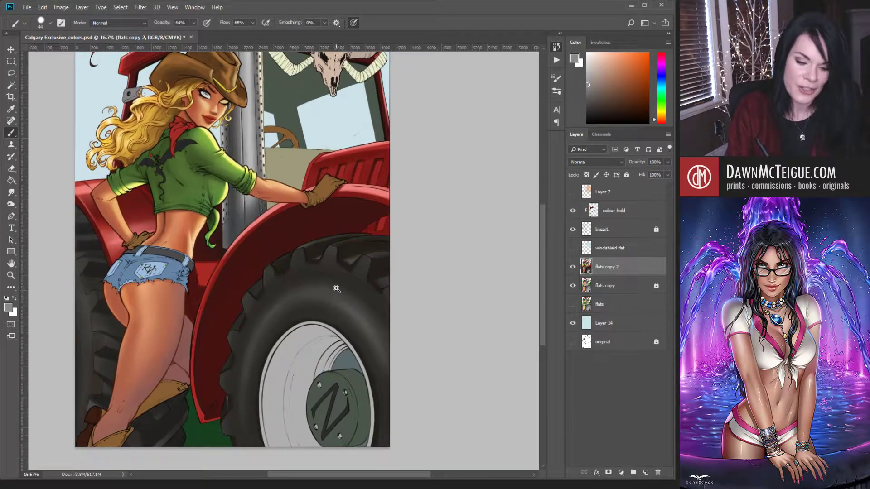
ctrl+click(336, 288)
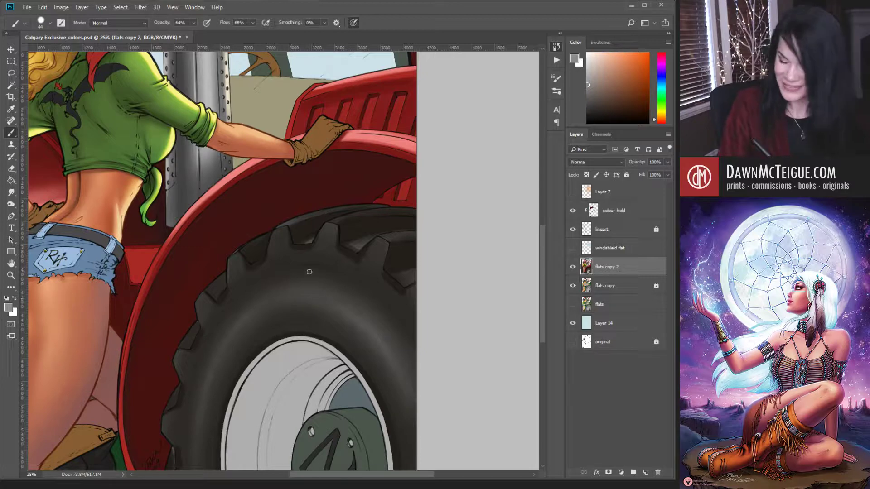
ctrl+click(334, 274)
ctrl+alt+click(341, 287)
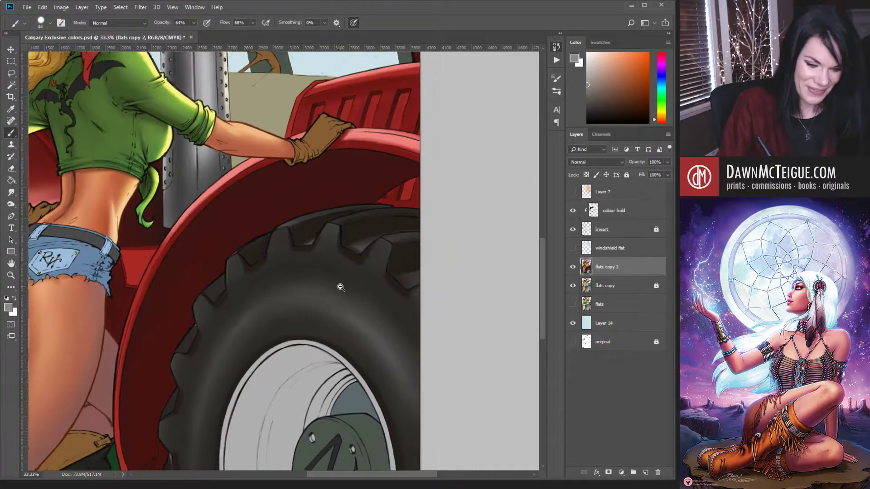
ctrl+alt+click(341, 287)
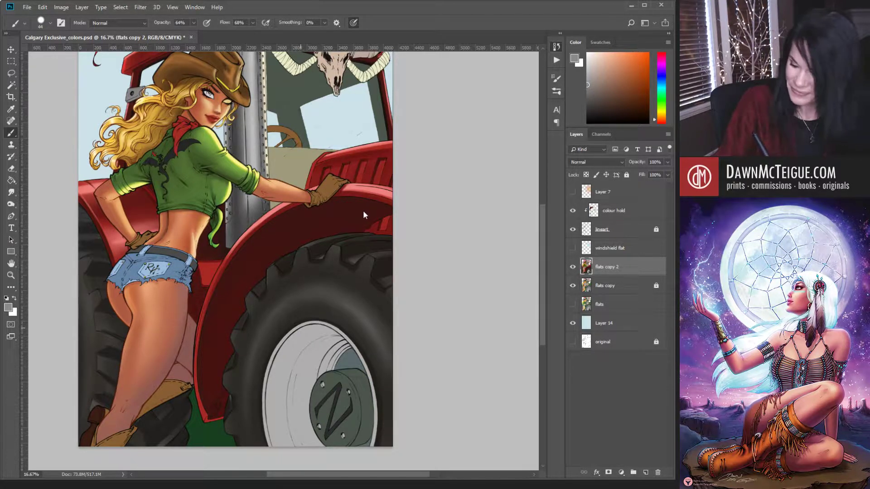
key(bracketright)
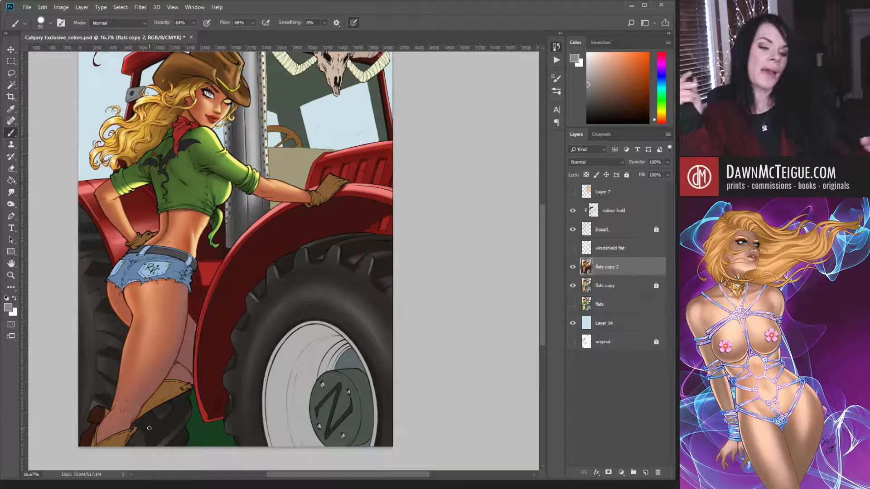
- Compare the rendering with the base flats by hiding and showing flats copy 2, and save the file
click(573, 267)
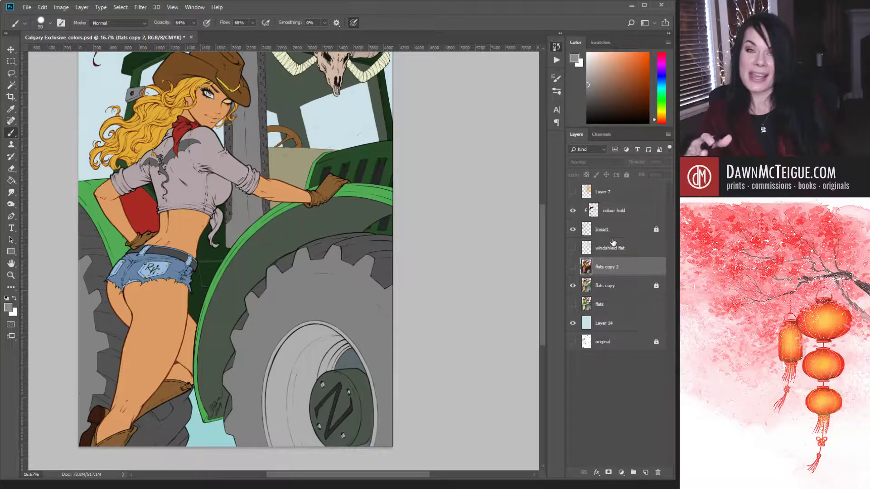
click(573, 267)
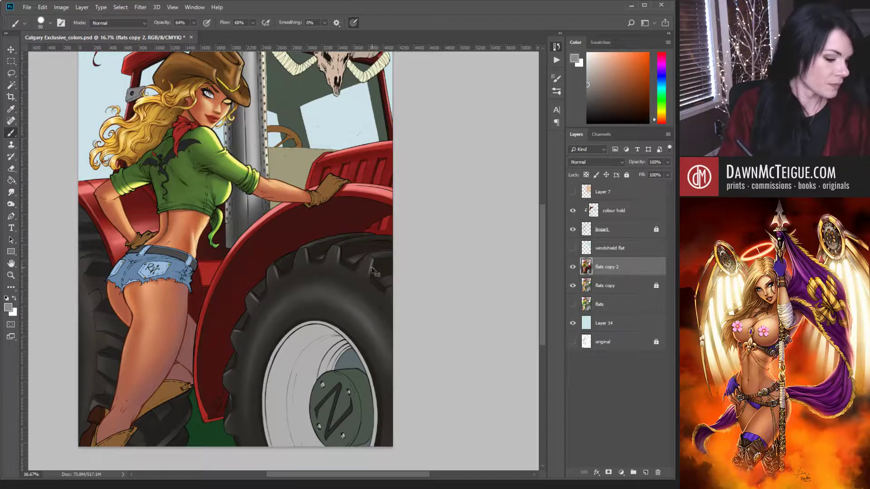
key(ctrl+s)
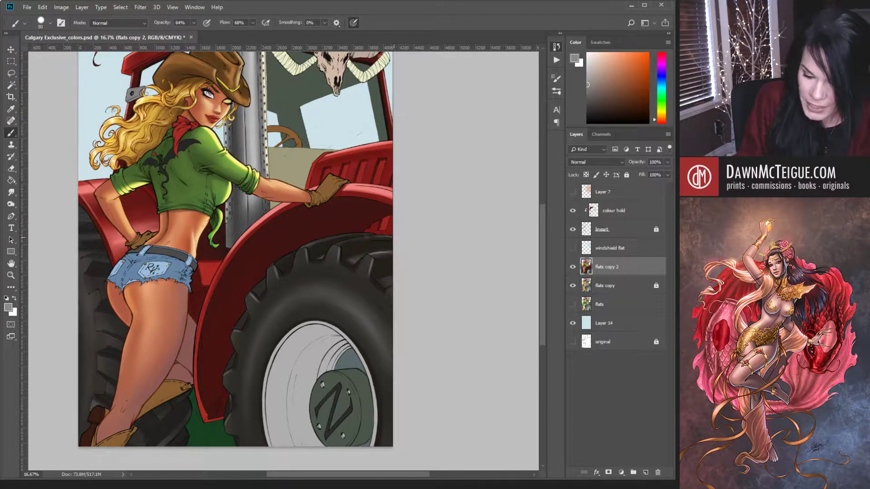
- Paint grey highlight strokes along the tread at the top of the large tyre on flats copy 2
mouse_move(354, 239)
mouse_down()
mouse_move(390, 237)
mouse_move(341, 247)
mouse_up()
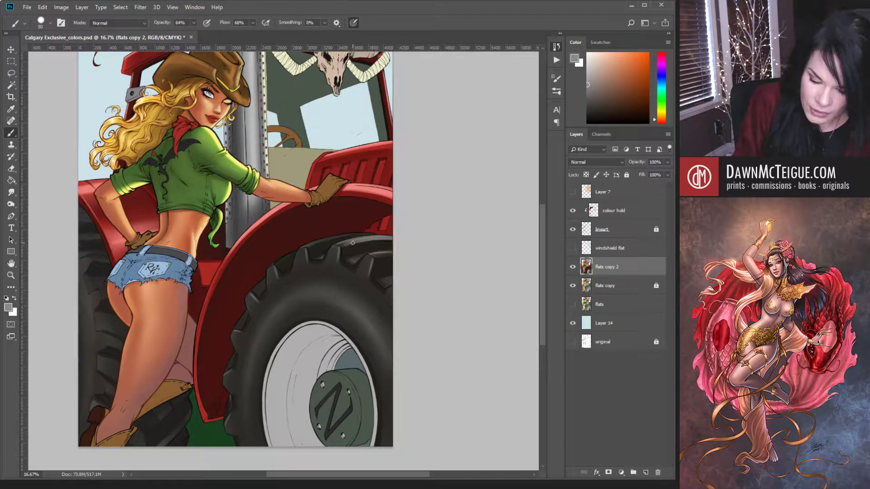
drag(337, 245, 350, 242)
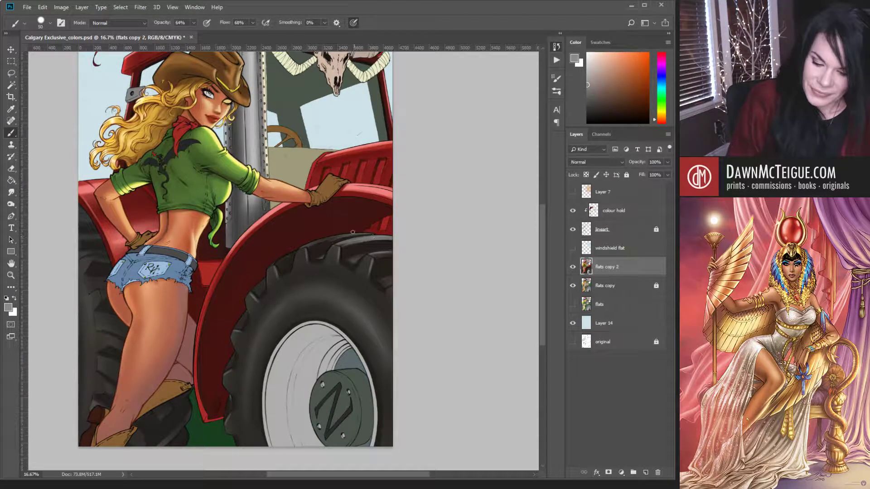
drag(322, 238, 347, 237)
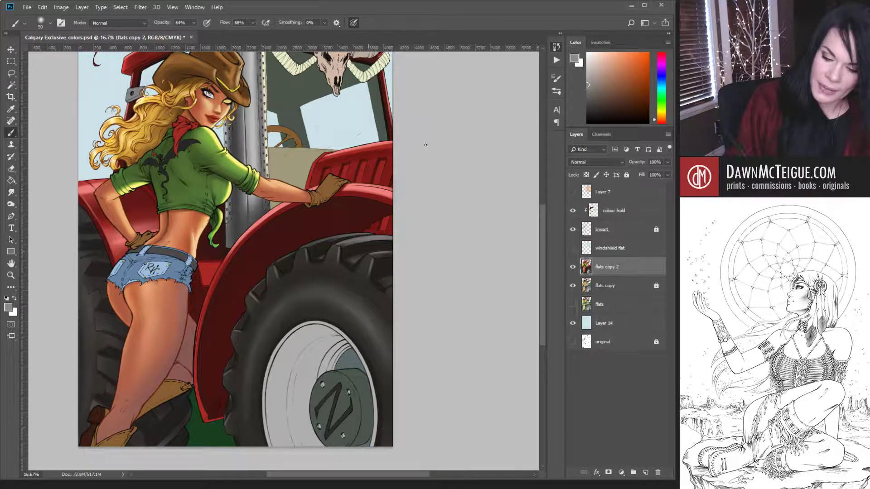
- Sample the tractor's red just above the large tyre and enlarge the brush to 183
alt+click(385, 224)
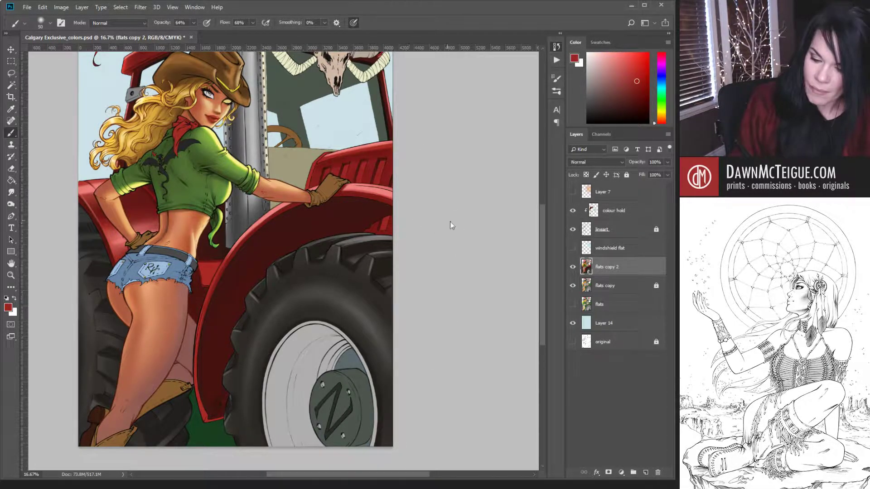
drag(436, 212, 444, 211)
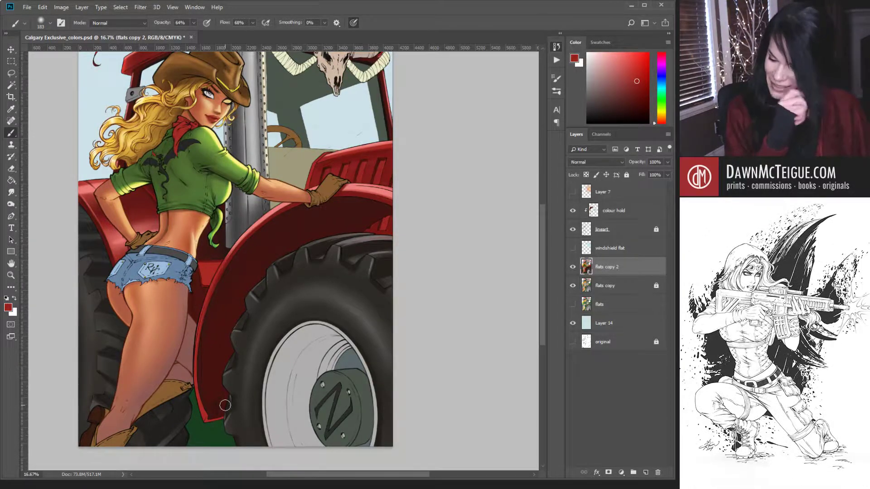
- Sample a dark grey from the large tyre's upper edge and reduce the brush size to 36
alt+click(361, 236)
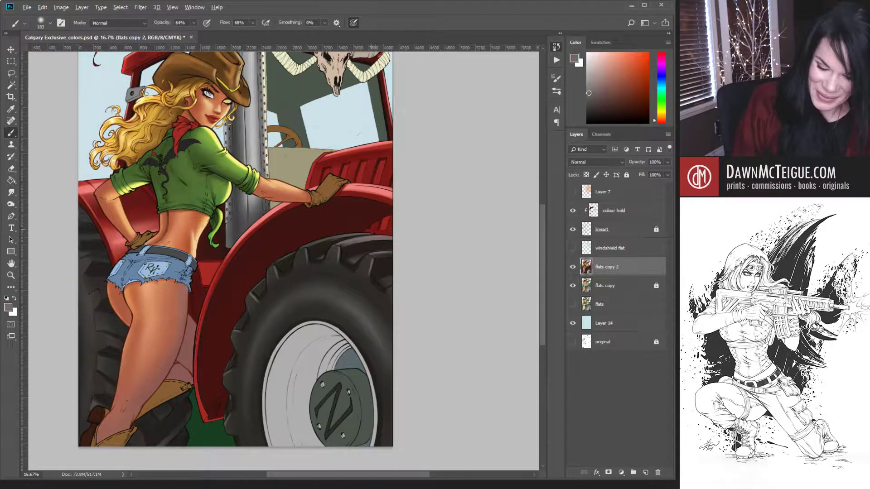
key(bracketleft)
key(bracketleft)
key(bracketleft)
key(bracketleft)
key(bracketleft)
key(bracketleft)
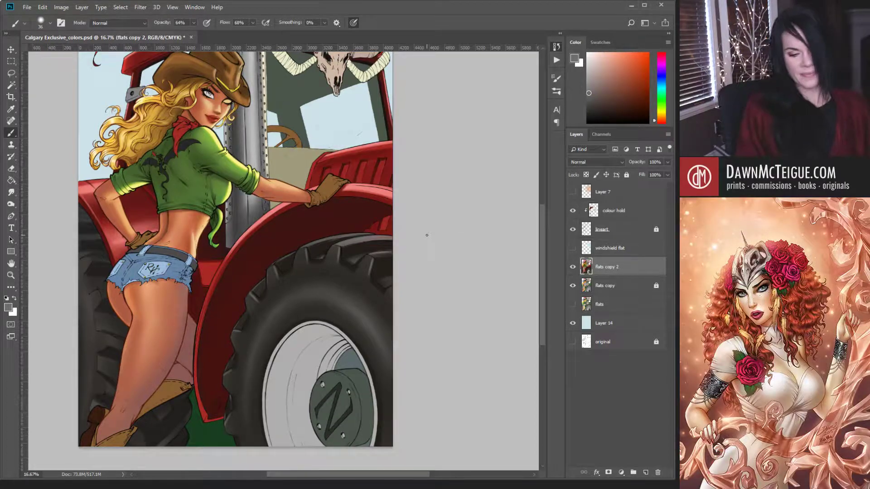
- Enlarge the brush to 114, sample a near-black from the large tyre's tread and deepen the tread shadows
key(bracketright)
key(bracketright)
key(bracketright)
key(bracketright)
key(bracketright)
key(bracketright)
key(bracketright)
key(bracketright)
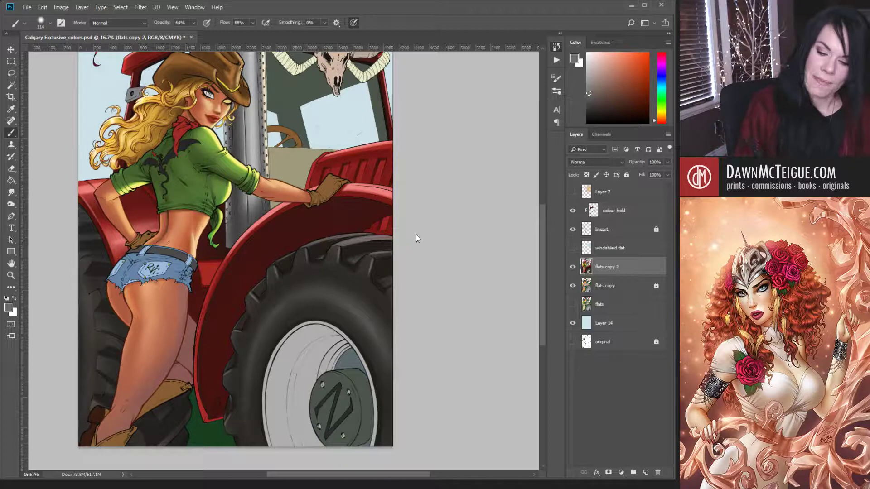
alt+click(321, 257)
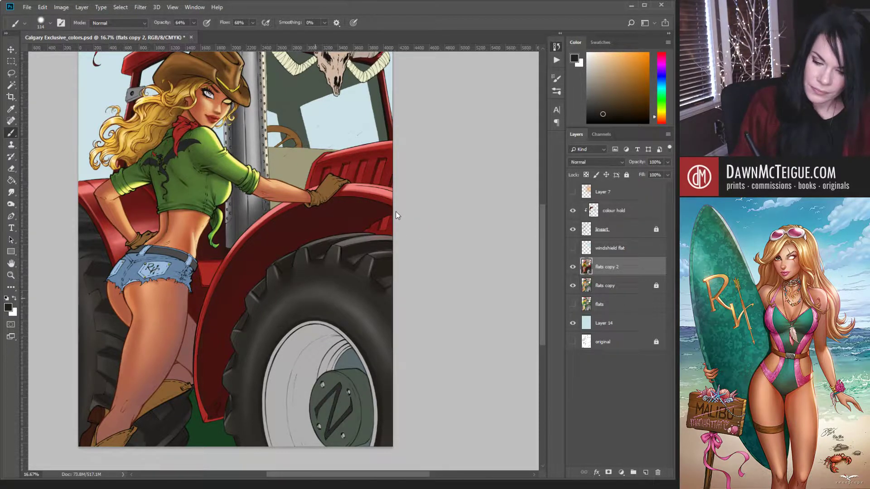
- Reduce the brush size, sample a dark grey near the large tyre's outer edge and refine the tread shading
key(bracketleft)
key(bracketleft)
key(bracketleft)
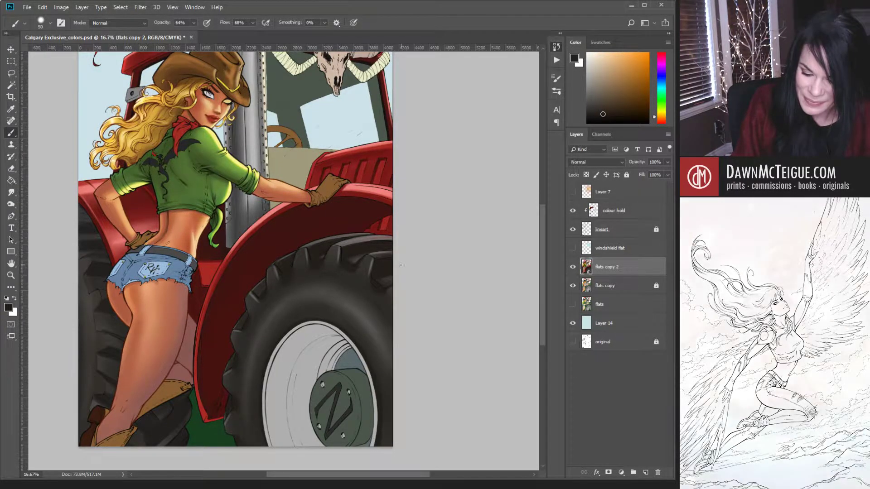
alt+click(389, 277)
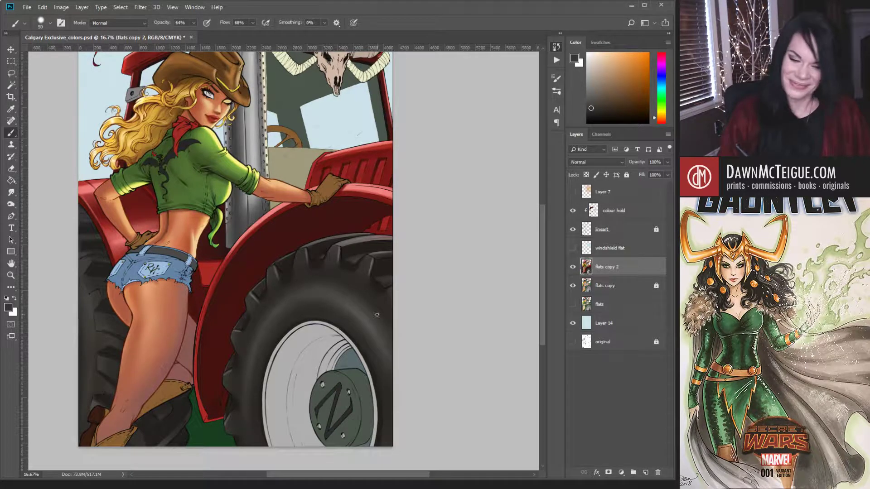
- Review the whole illustration and save the file
key(ctrl+minus)
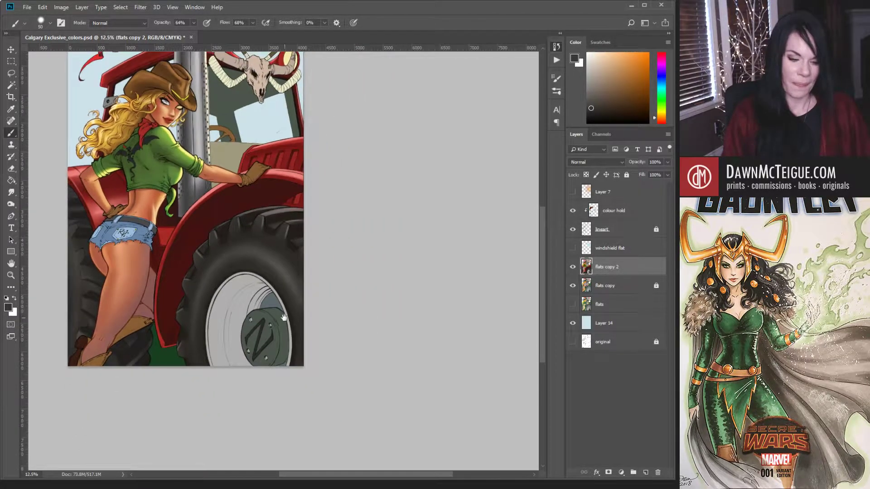
drag(284, 316, 354, 354)
key(ctrl+minus)
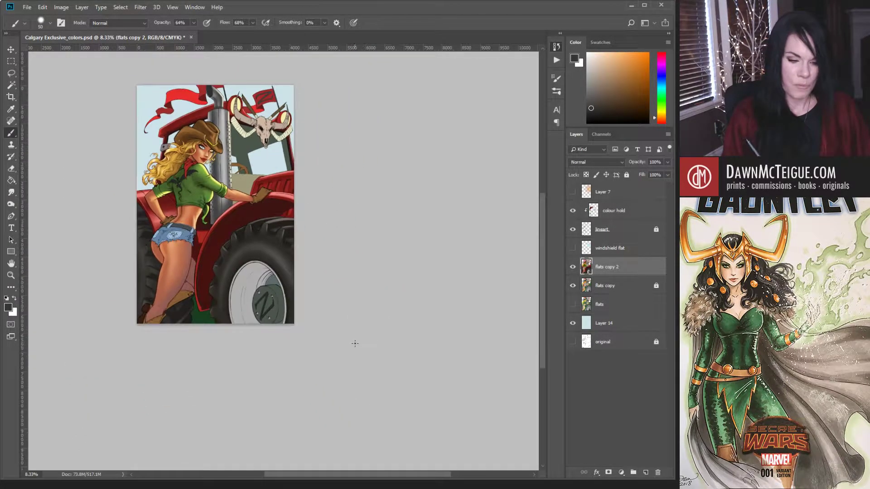
key(ctrl+s)
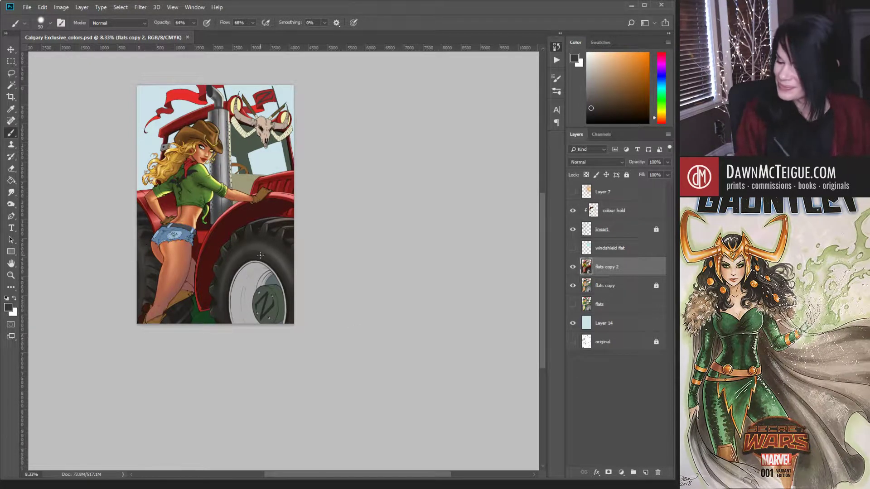
- Sample a near-black from the large tyre's tread for shading the far tyre behind the cowgirl's legs
ctrl+click(247, 271)
ctrl+click(247, 271)
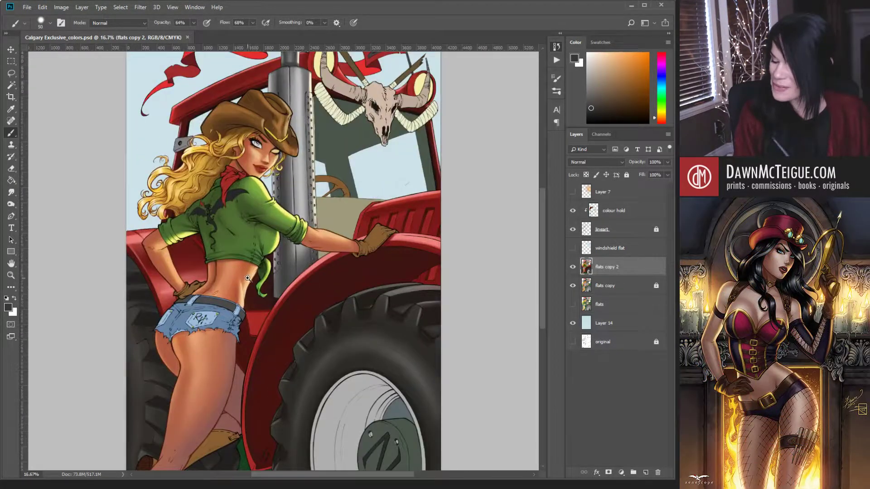
drag(258, 307, 319, 261)
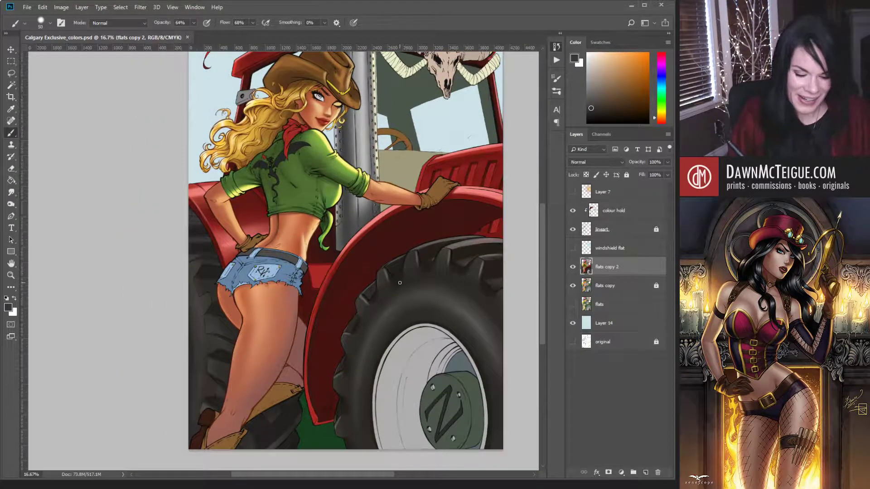
alt+click(425, 265)
drag(257, 266, 267, 272)
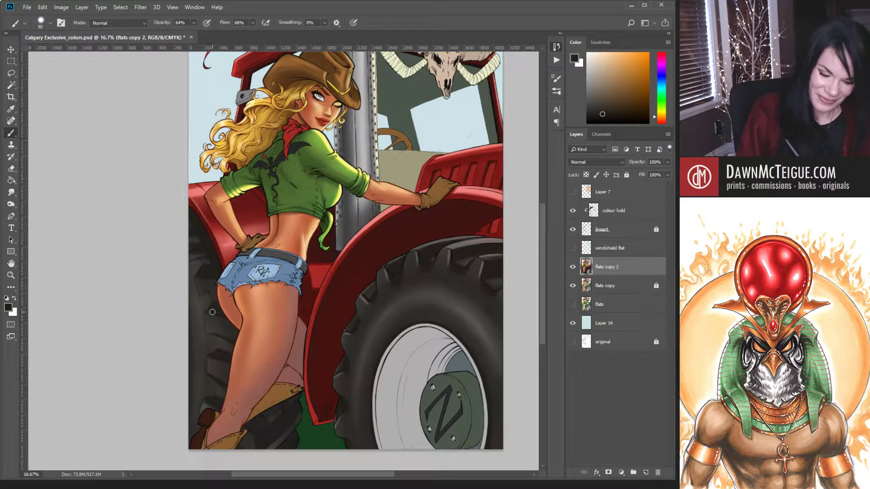
- Shade the tyre tread around the cowgirl's boots with dark greys sampled from the far tyre
alt+click(212, 326)
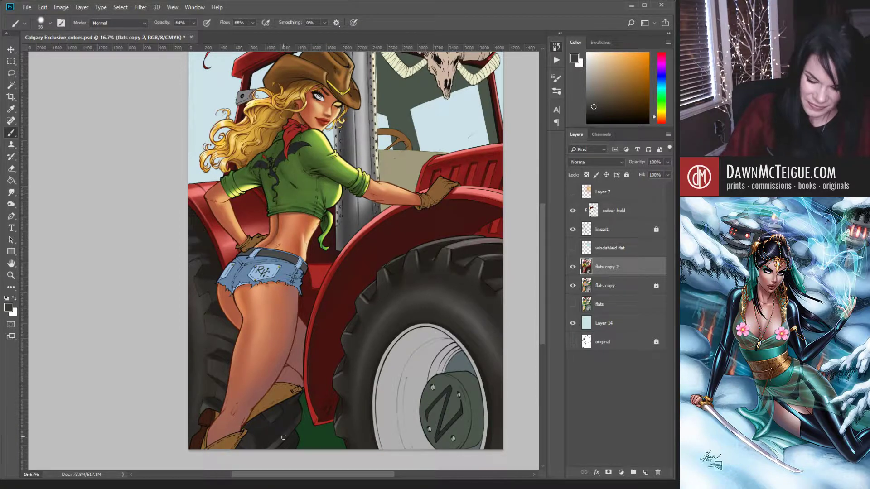
alt+click(299, 421)
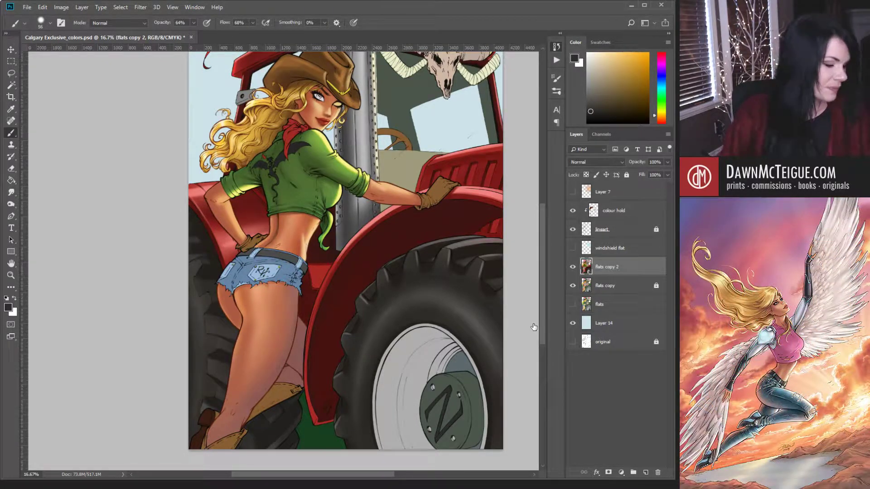
alt+click(282, 406)
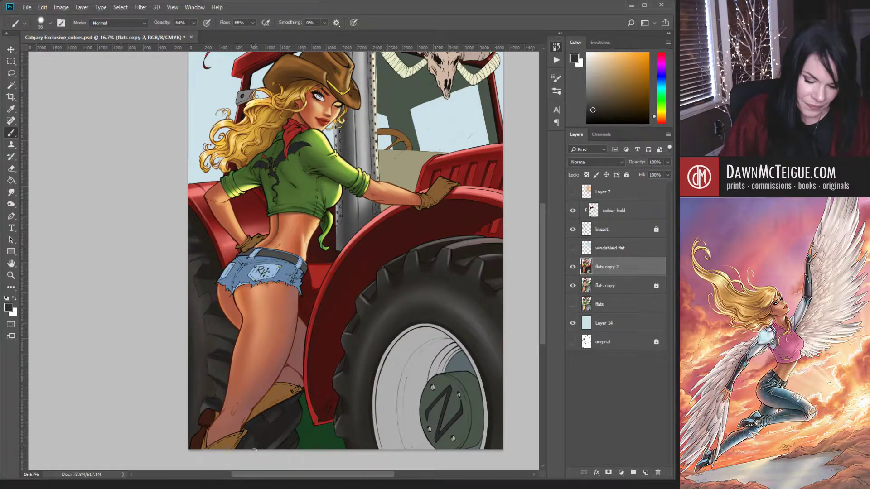
alt+click(257, 439)
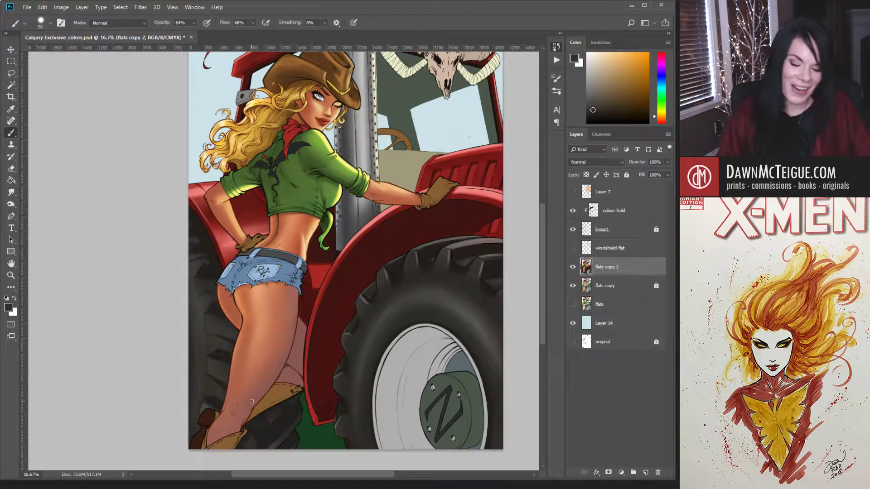
alt+click(256, 441)
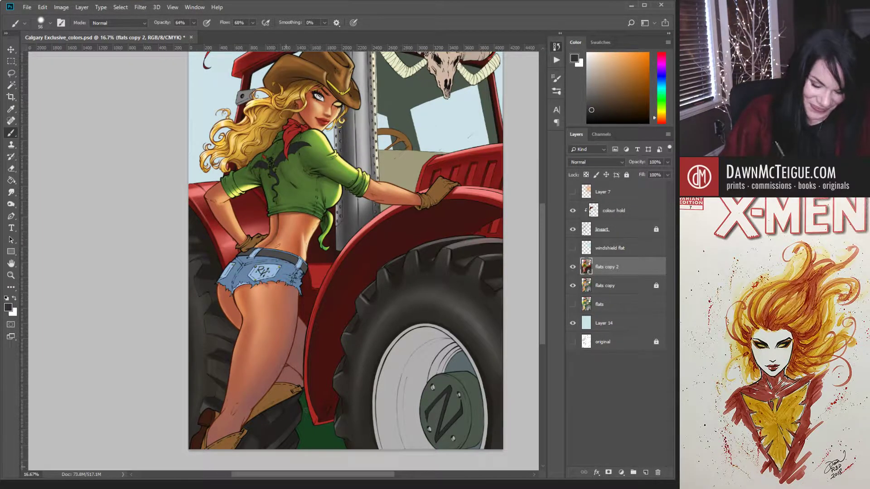
- Refine the far tyre's tread blocks behind the cowgirl's thigh with greys sampled from that tyre
alt+click(204, 403)
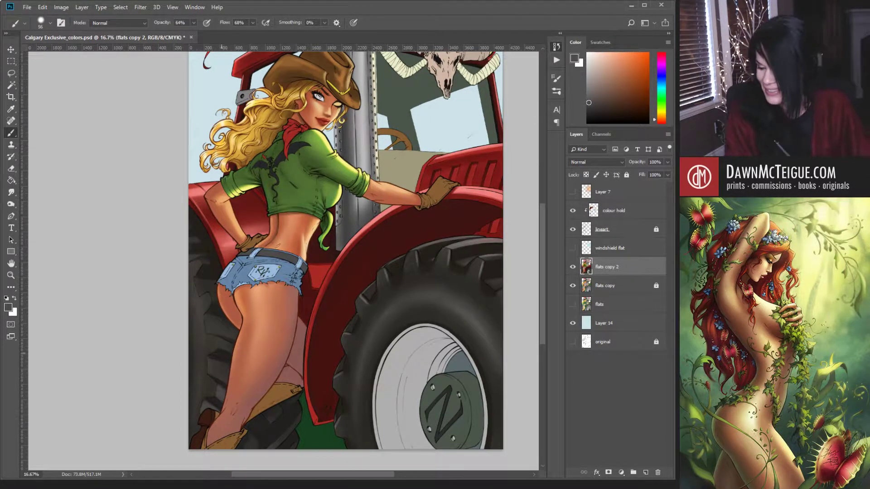
alt+click(227, 346)
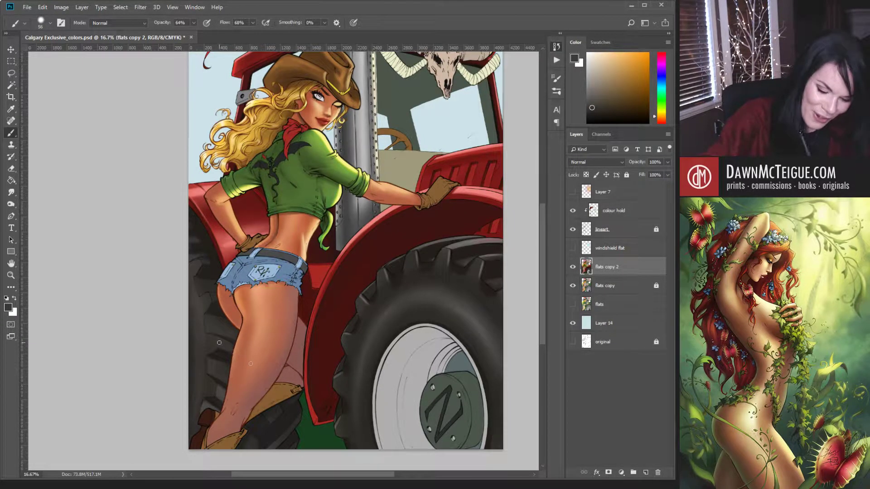
alt+click(215, 339)
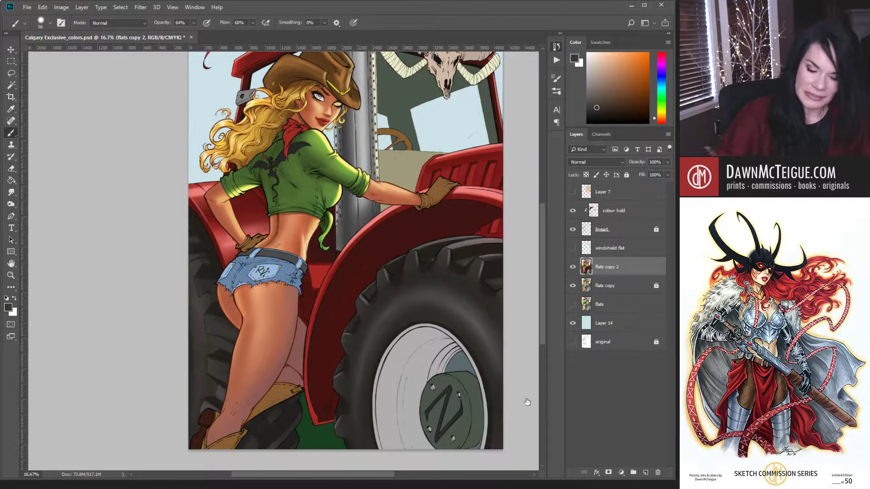
click(622, 290)
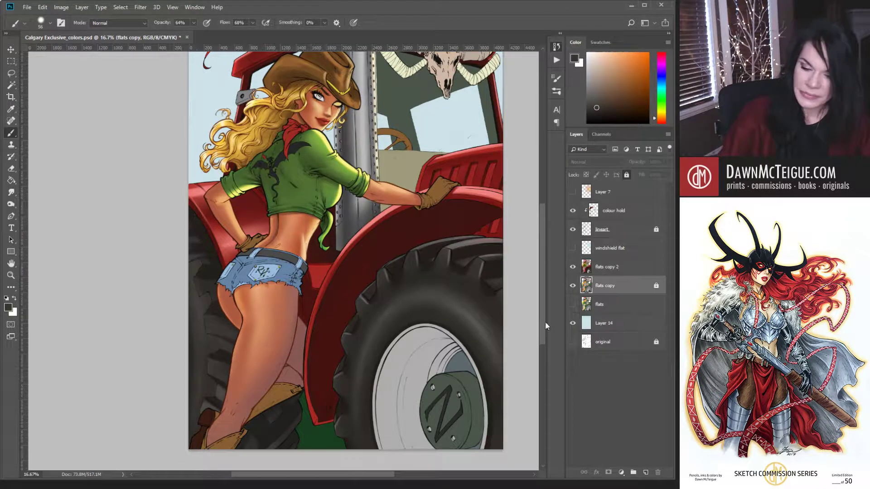
key(w)
click(205, 348)
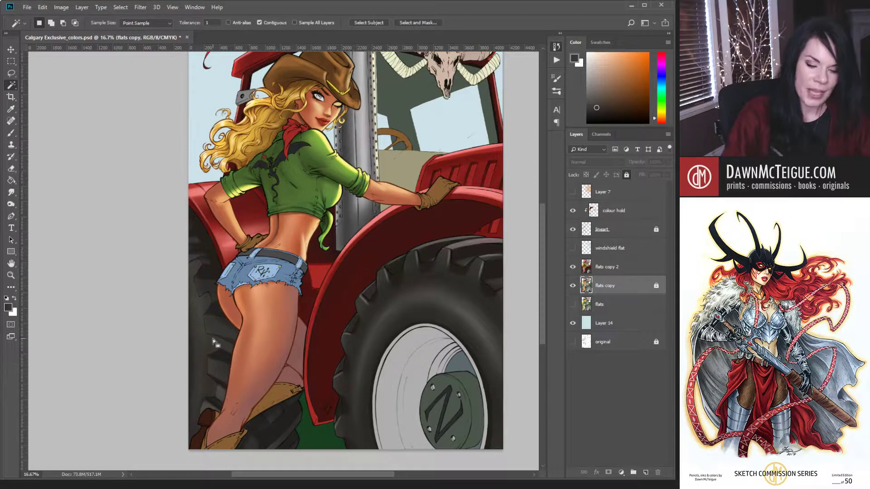
click(630, 268)
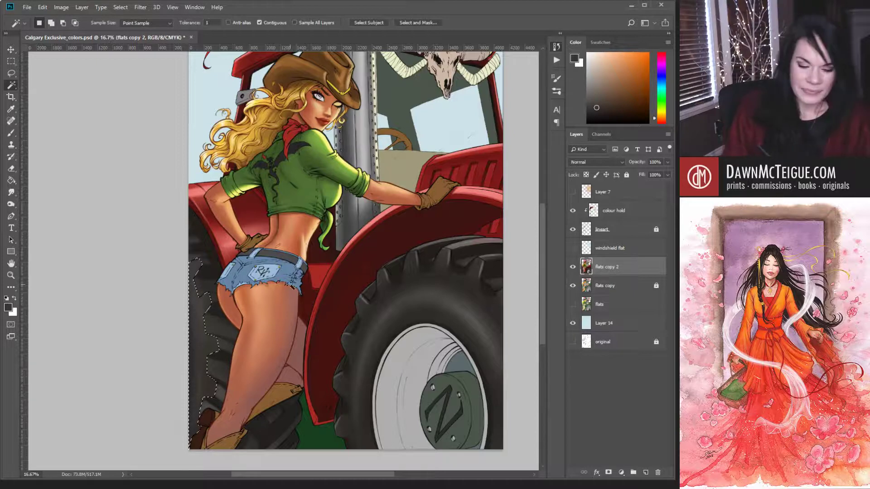
key(ctrl+d)
key(b)
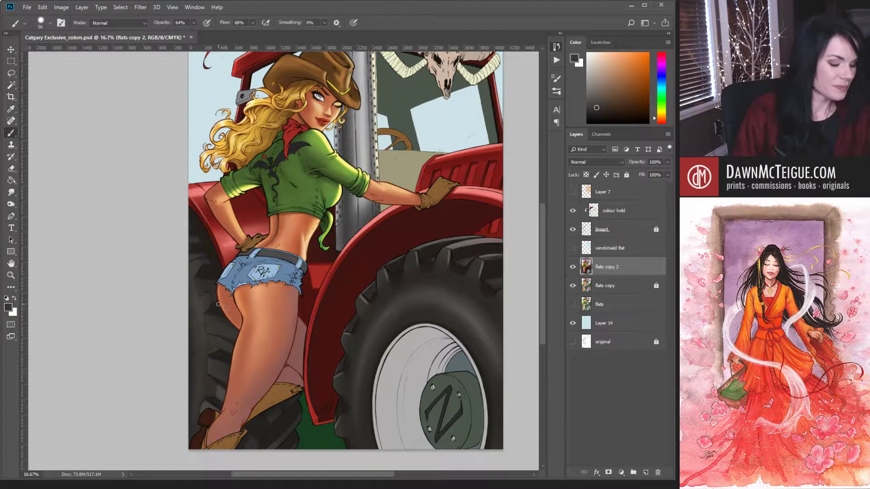
- Sample dark greys from the far and large tyres and enlarge the brush to 369 for the far tyre's sidewall
alt+click(214, 251)
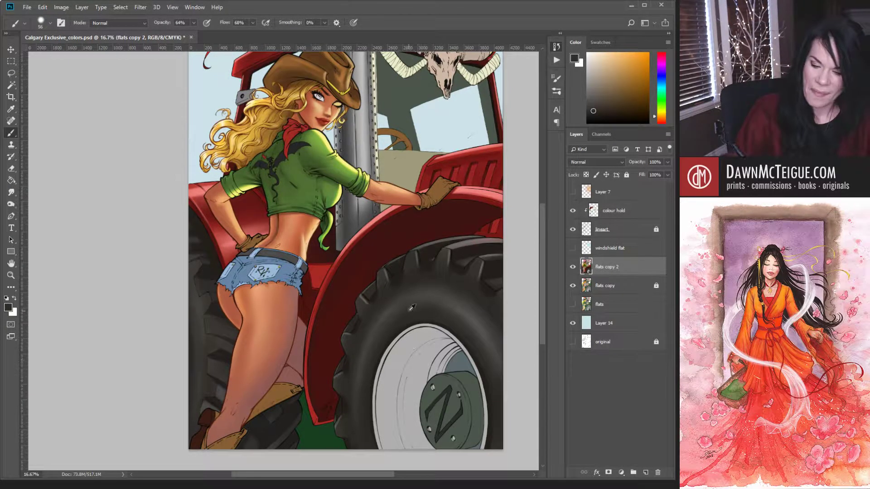
alt+click(405, 281)
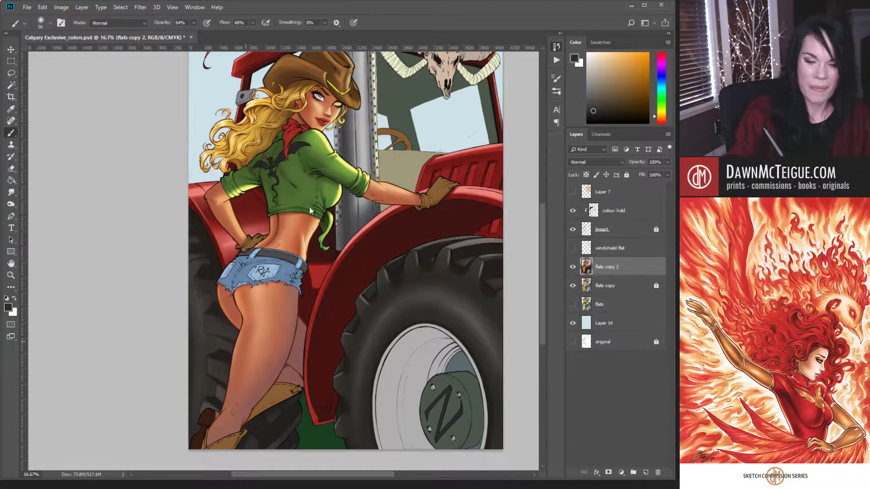
key(bracketright)
key(bracketright)
key(bracketright)
key(bracketright)
key(bracketright)
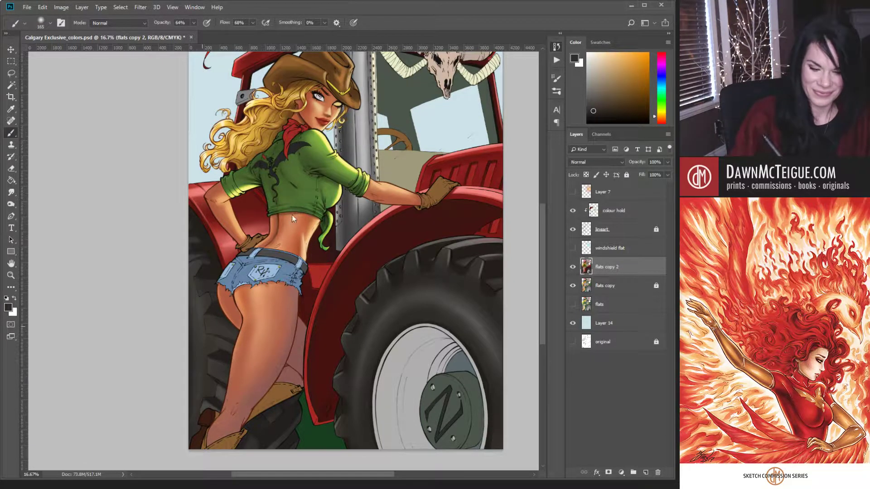
key(bracketright)
key(bracketright)
key(bracketright)
key(bracketright)
key(bracketright)
key(bracketright)
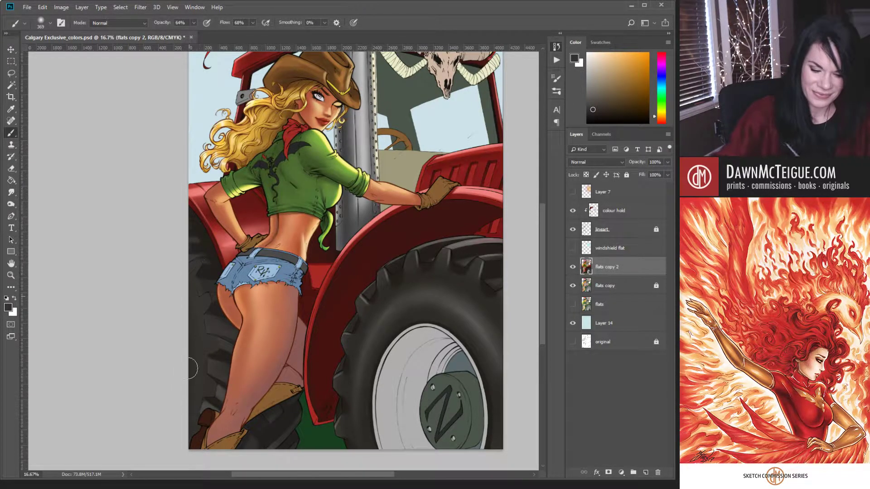
- Set the brush size to 165 for grey shading on the far tyre
drag(355, 361, 249, 355)
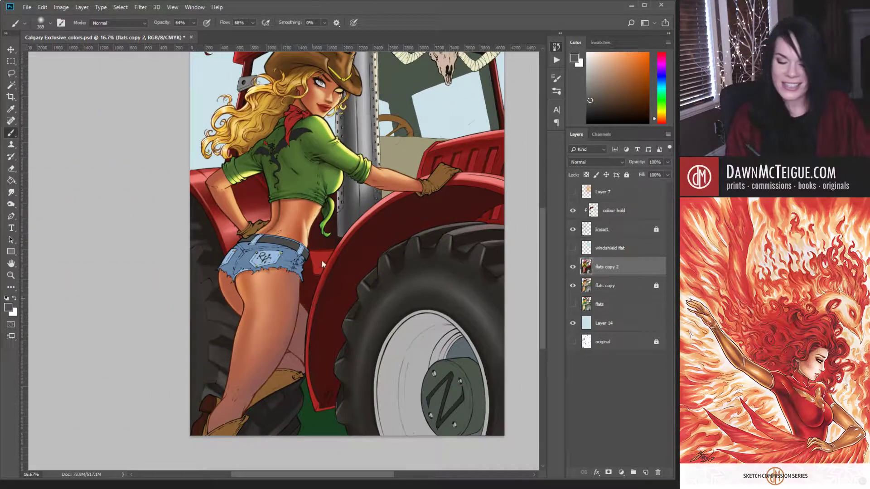
key(bracketleft)
key(bracketleft)
key(bracketleft)
key(bracketleft)
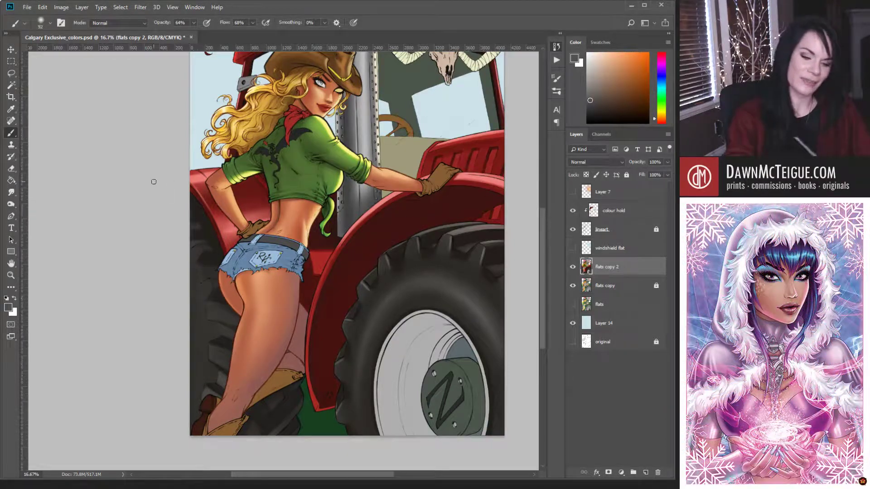
key(bracketright)
key(bracketright)
key(bracketright)
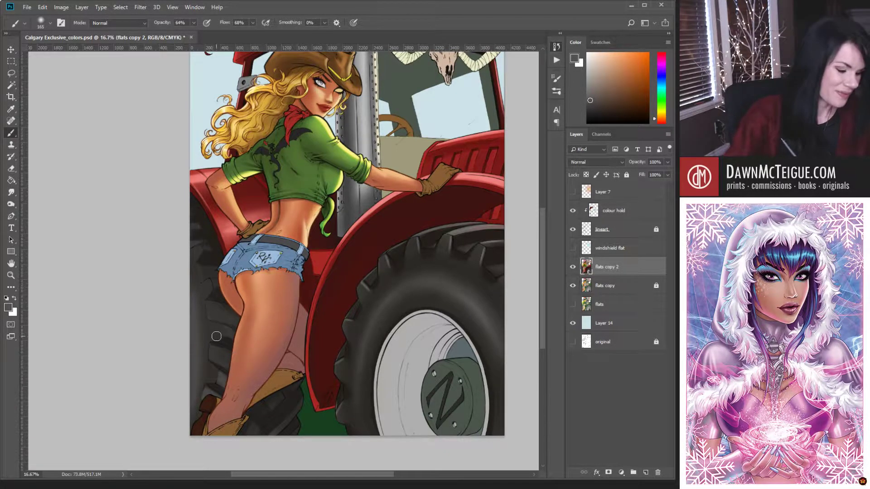
- Blend the far tyre's sidewall with greys sampled from it and from the large tyre's sidewall
alt+click(200, 336)
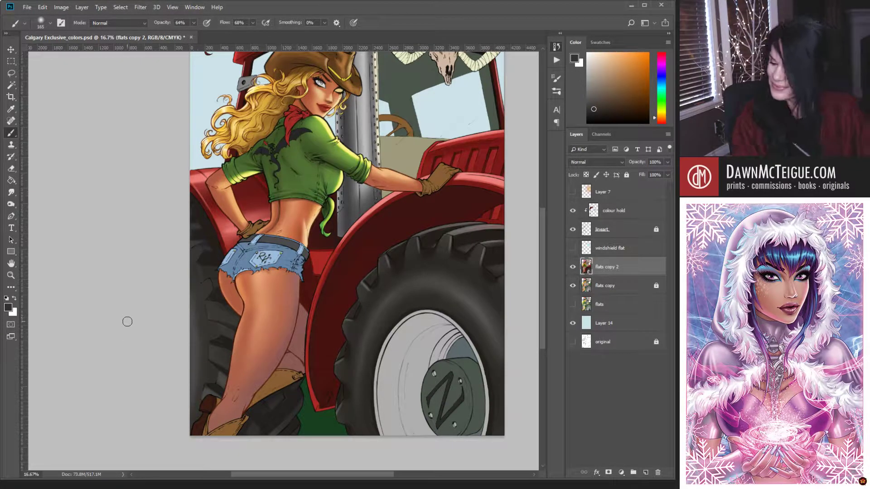
alt+click(431, 279)
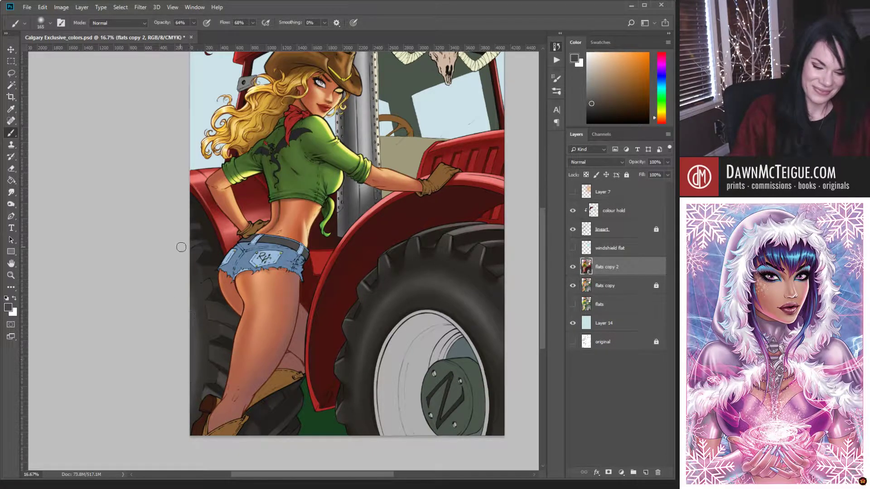
alt+click(389, 299)
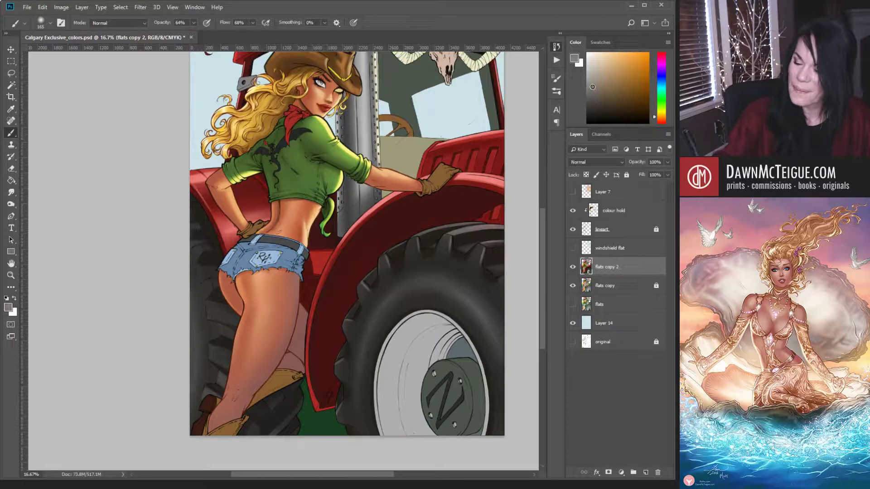
- Highlight the far tyre in a lighter grey with a 133 brush, and sample a dark grey from its sidewall
click(591, 87)
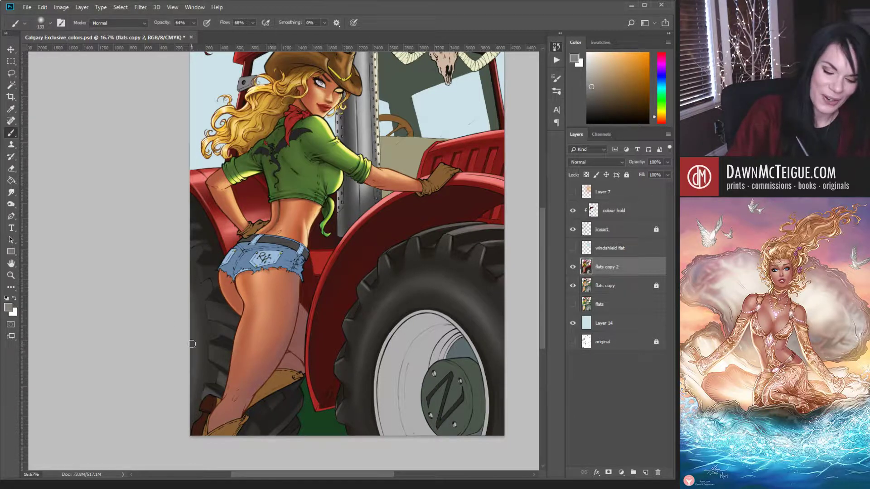
key(bracketleft)
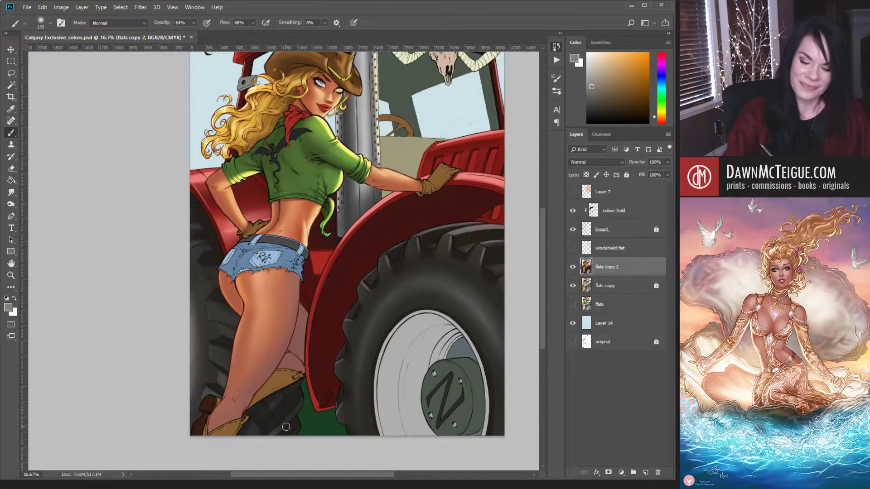
alt+click(199, 295)
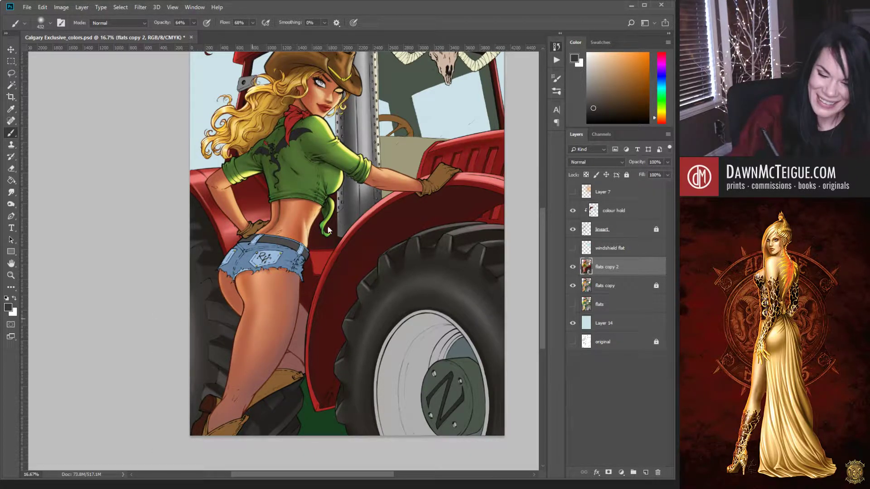
- Reduce the brush size for fine tread work and sample a lighter grey from the large tyre's upper treads
key(bracketleft)
key(bracketleft)
key(bracketleft)
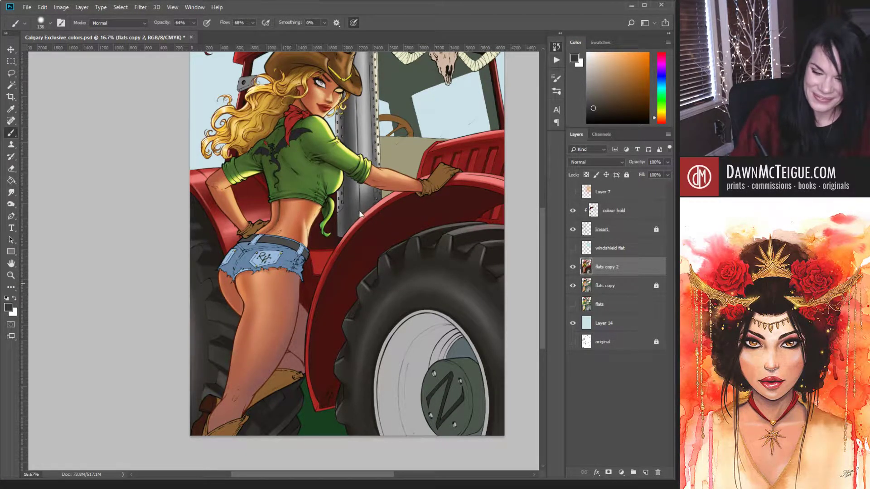
key(bracketleft)
key(bracketleft)
key(bracketleft)
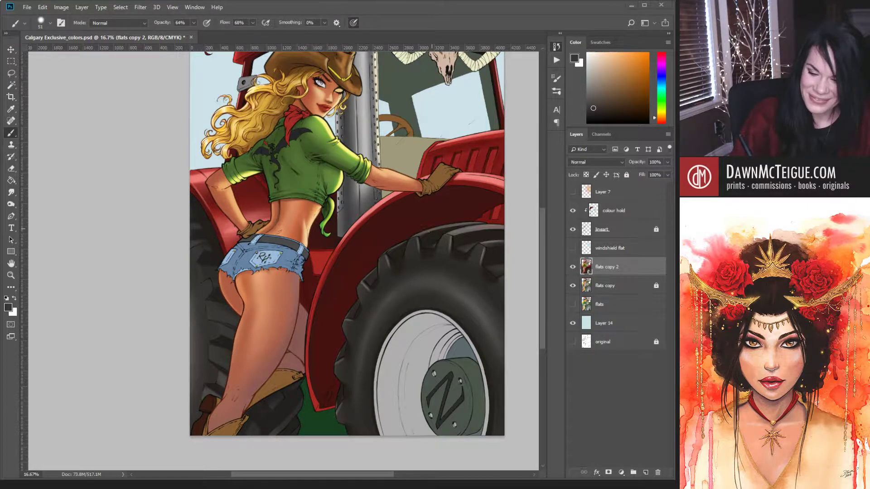
alt+click(431, 229)
alt+click(433, 227)
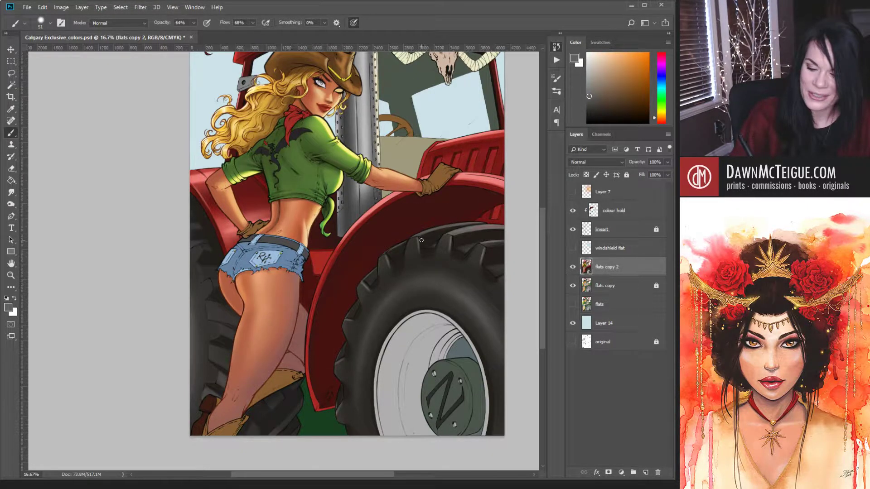
- Paint grey highlights along the tread edges of the large tyre and the far tyre
mouse_move(409, 288)
mouse_down()
mouse_move(317, 318)
mouse_move(384, 299)
mouse_up()
alt+click(365, 261)
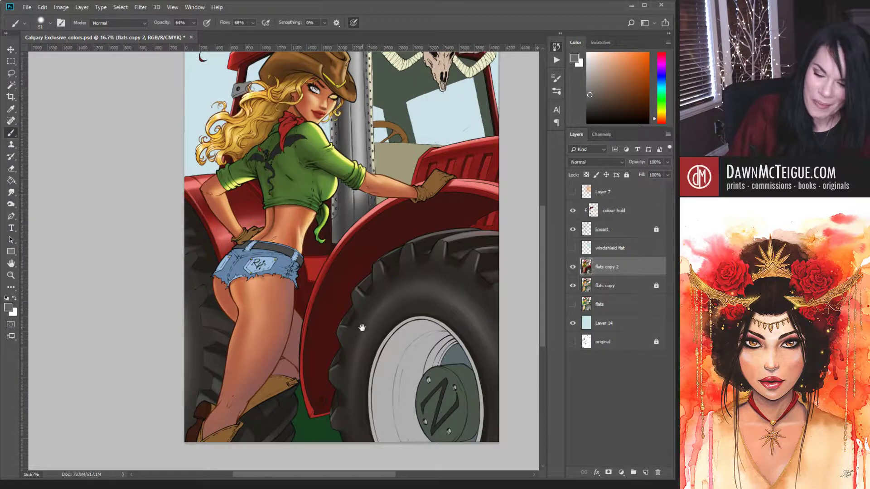
drag(362, 325, 262, 346)
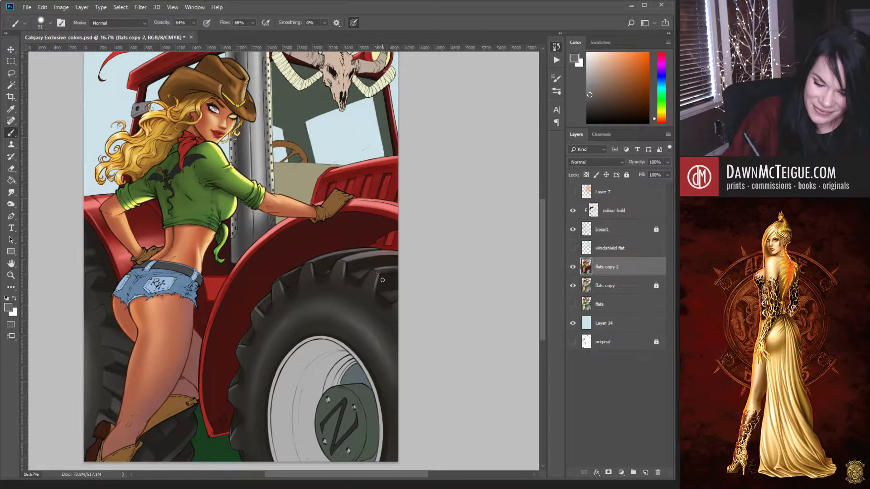
drag(193, 340, 296, 328)
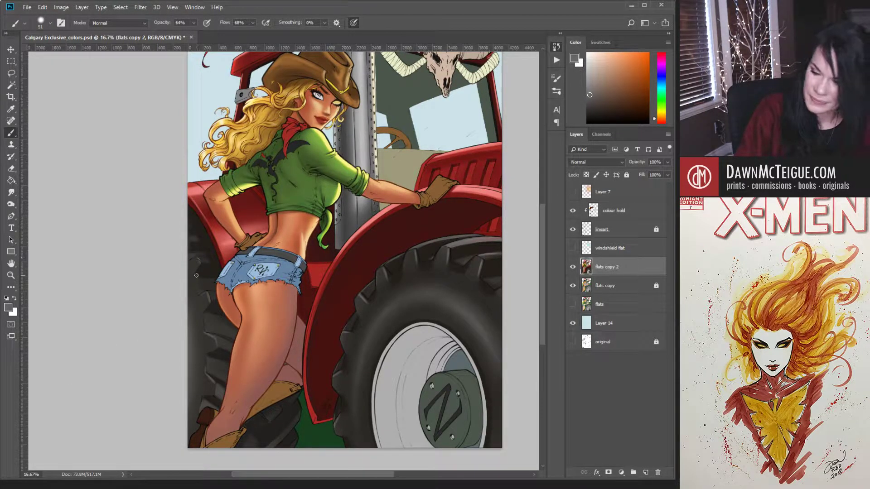
ctrl+alt+click(302, 311)
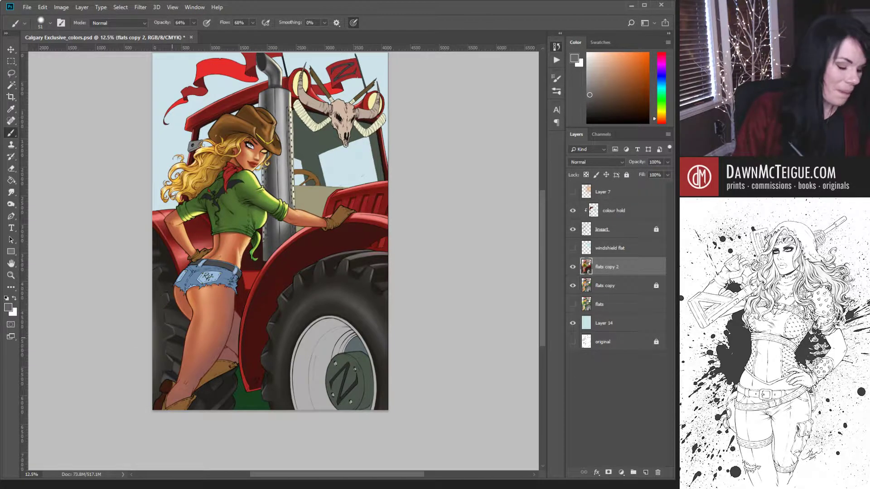
- Shade the far tyre's treads with greys sampled from both tyres, enlarging the brush to 95
alt+click(163, 329)
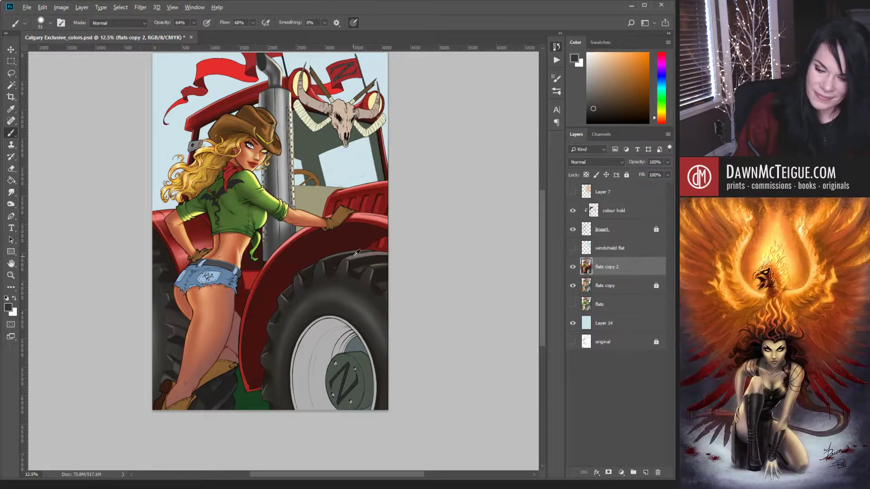
alt+click(356, 253)
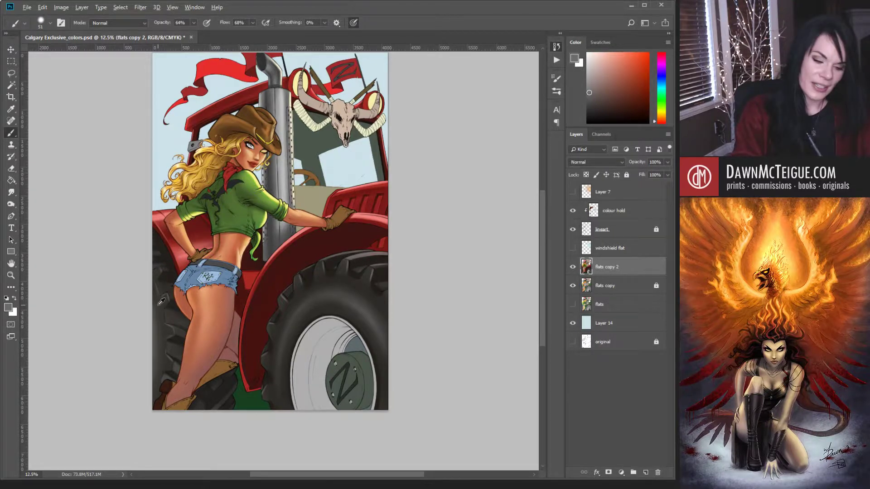
alt+click(159, 290)
key(bracketright)
key(bracketright)
key(bracketright)
key(bracketright)
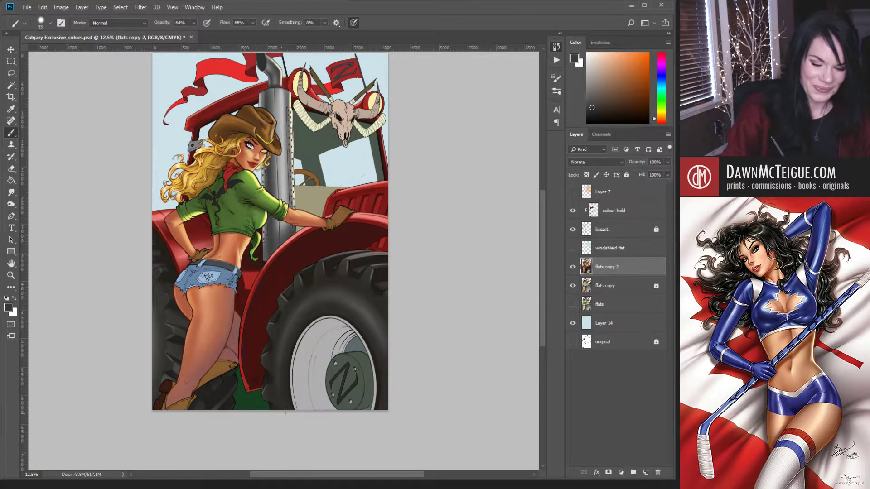
- Blend the far tyre's lower treads with dark greys sampled from it, reducing the brush size to 70
alt+click(165, 310)
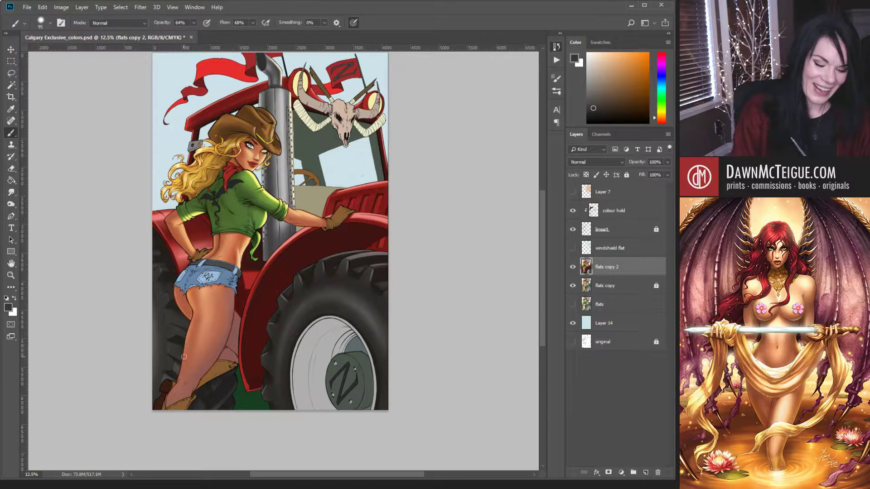
alt+click(178, 365)
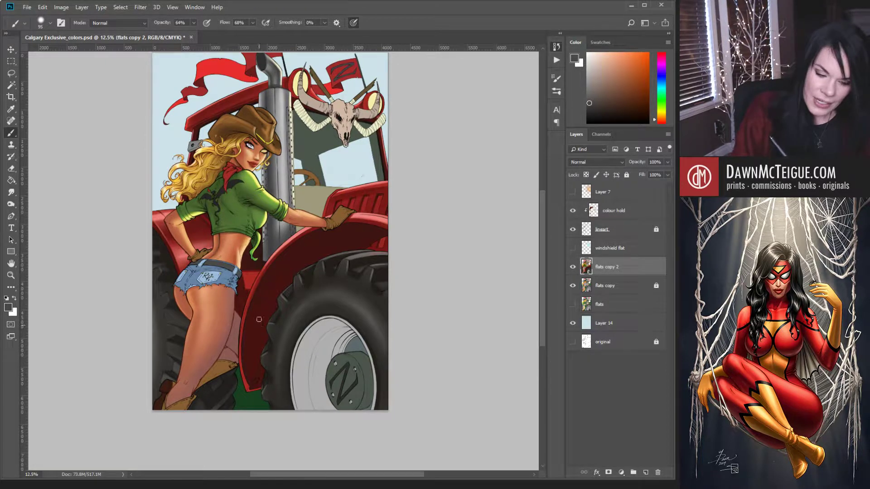
key(bracketleft)
key(bracketleft)
key(bracketleft)
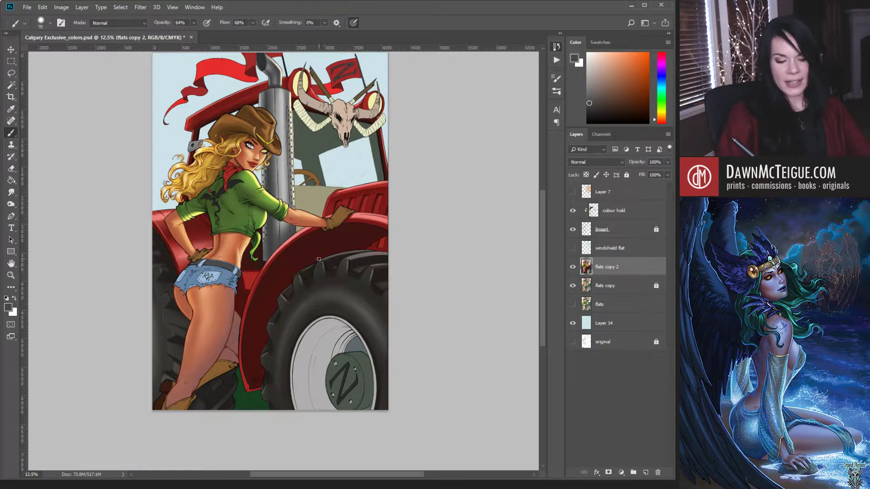
- Deepen the far tyre's treads with a sampled dark grey and a 64 brush, and pick up a lighter grey for highlights
alt+click(163, 328)
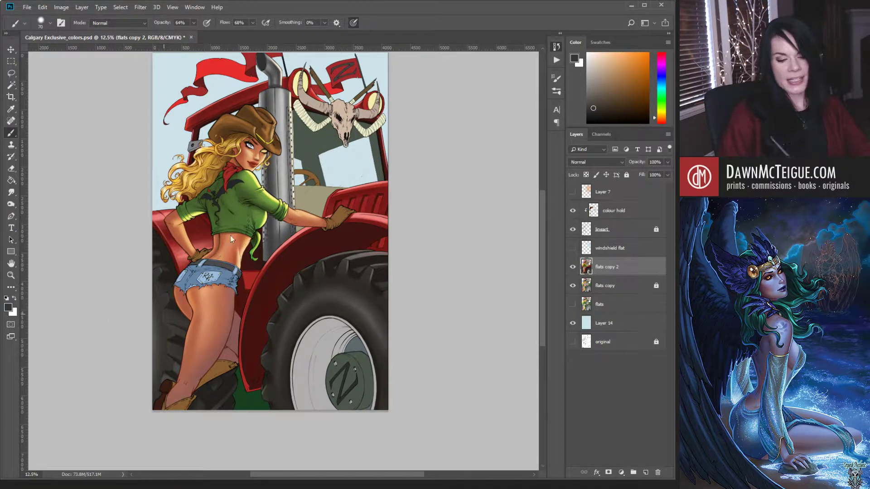
key(bracketright)
key(bracketright)
key(bracketright)
key(bracketright)
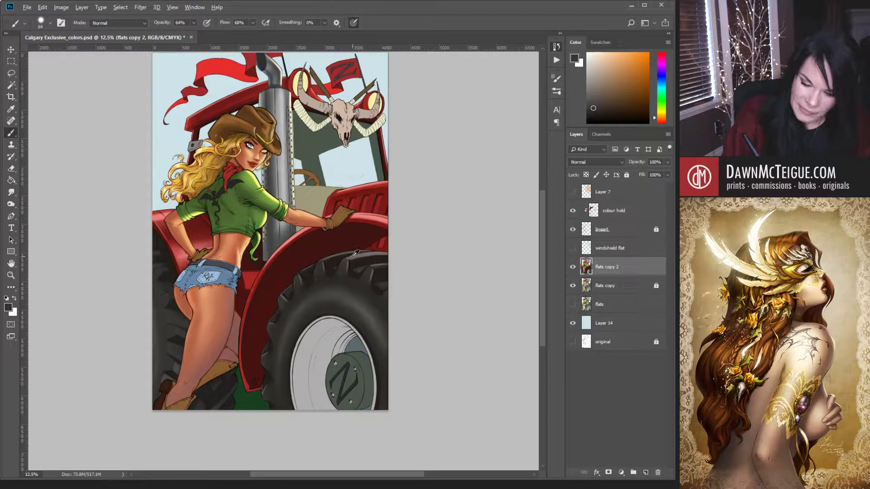
alt+click(261, 291)
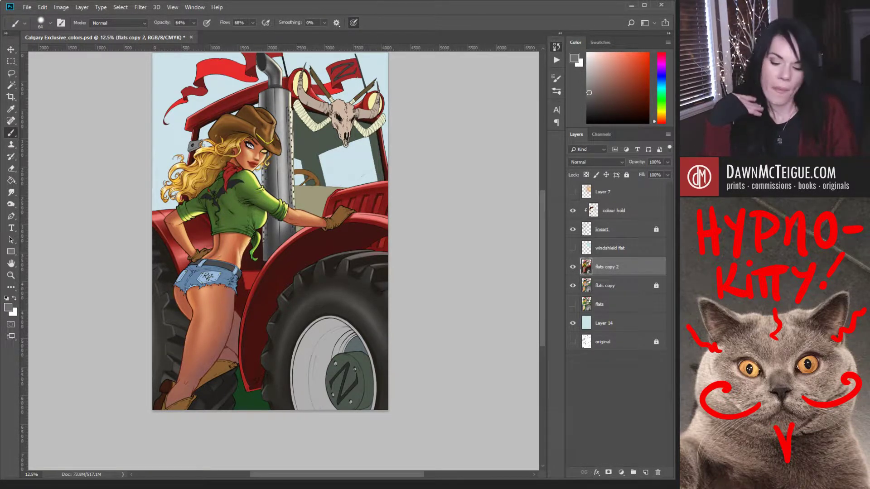
- Select the far tyre's tread area with the Magic Wand on the flats copy layer and resume painting on flats copy 2
click(616, 286)
key(w)
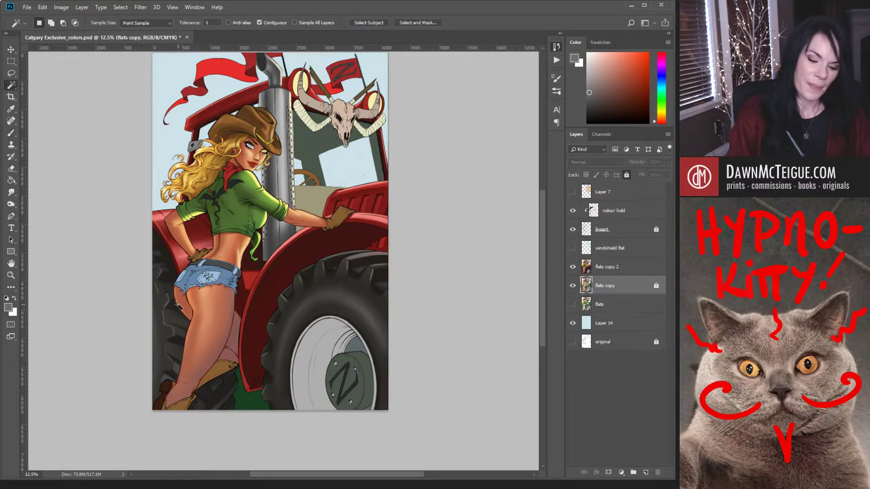
click(211, 408)
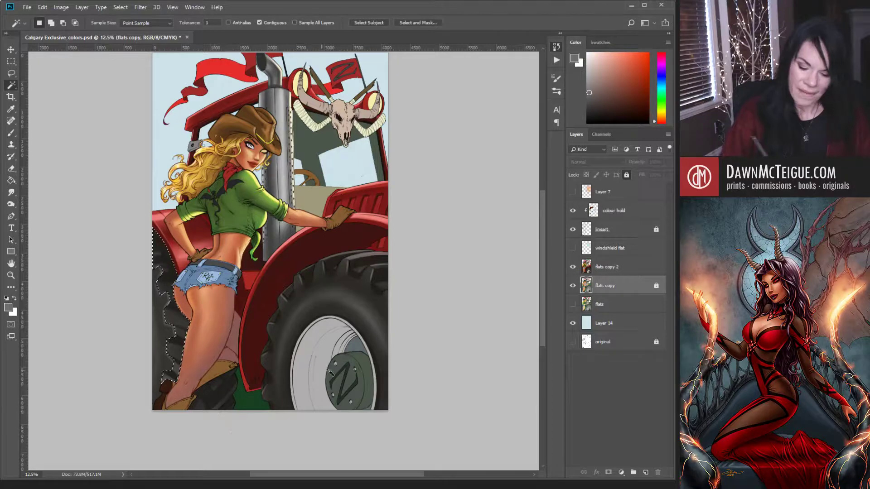
click(616, 267)
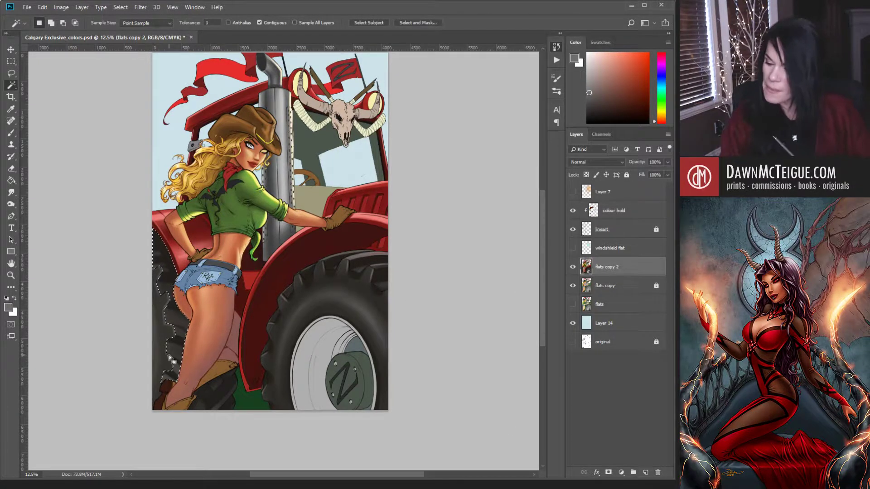
key(b)
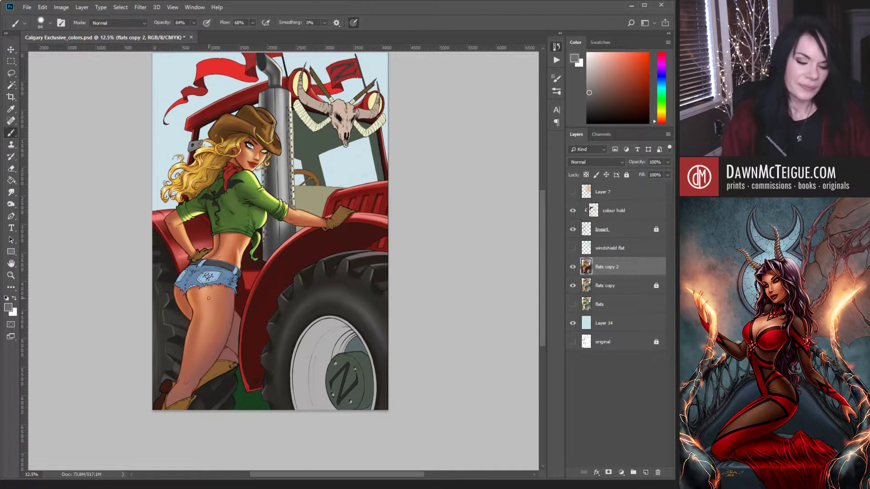
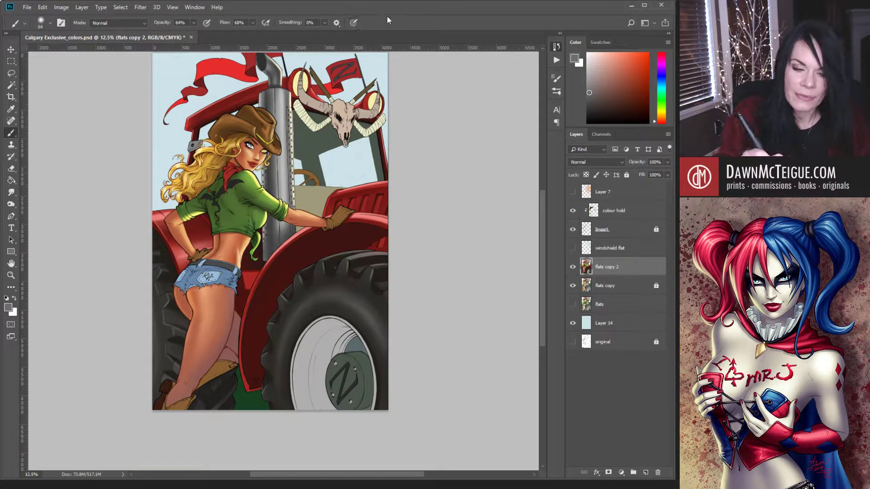
- Enlarge the brush to 130 and shade the far tyre's treads with dark greys sampled from that tyre
key(bracketright)
key(bracketright)
key(bracketright)
key(bracketright)
key(bracketright)
key(bracketright)
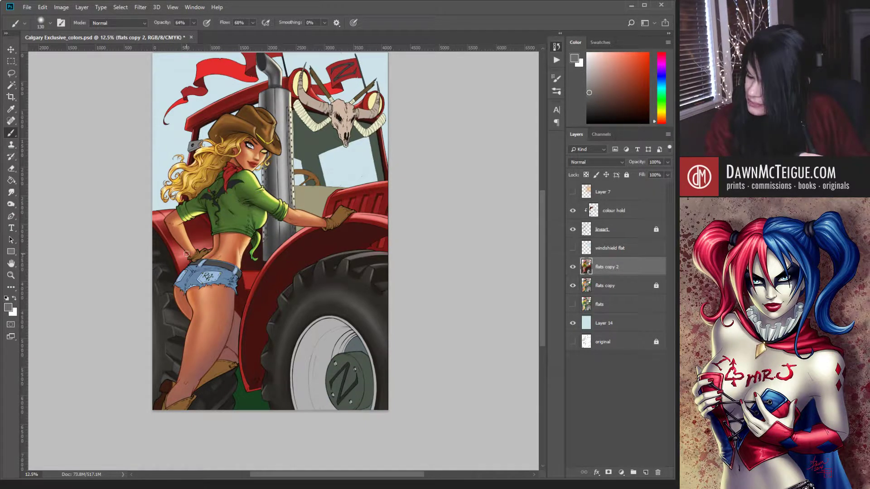
alt+click(159, 292)
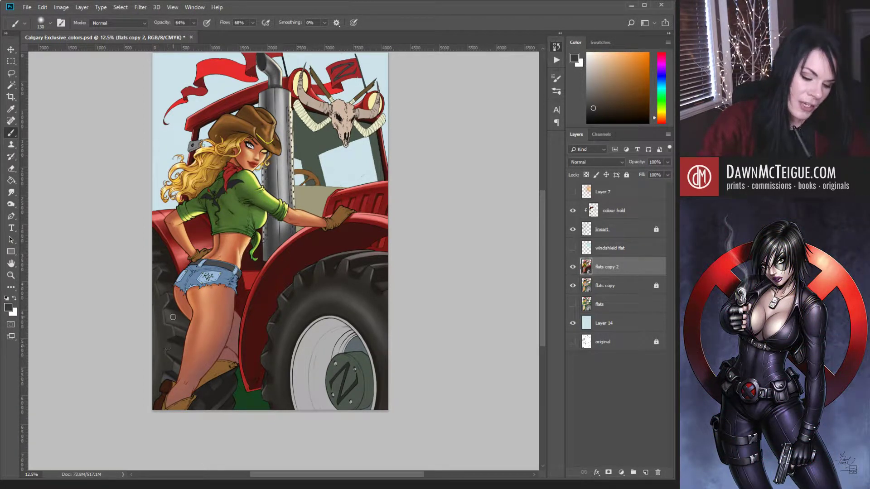
alt+click(169, 312)
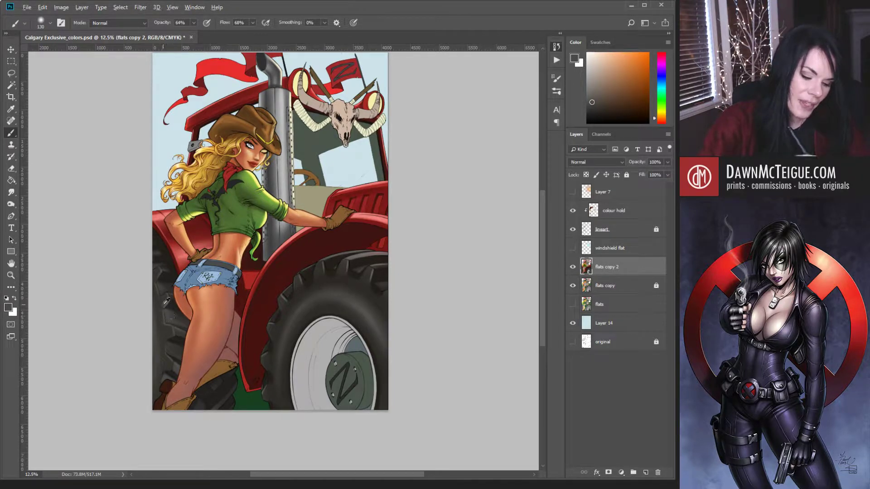
- Darken the far tyre with near-black greys sampled from the large tyre's treads and from the far tyre
alt+click(336, 269)
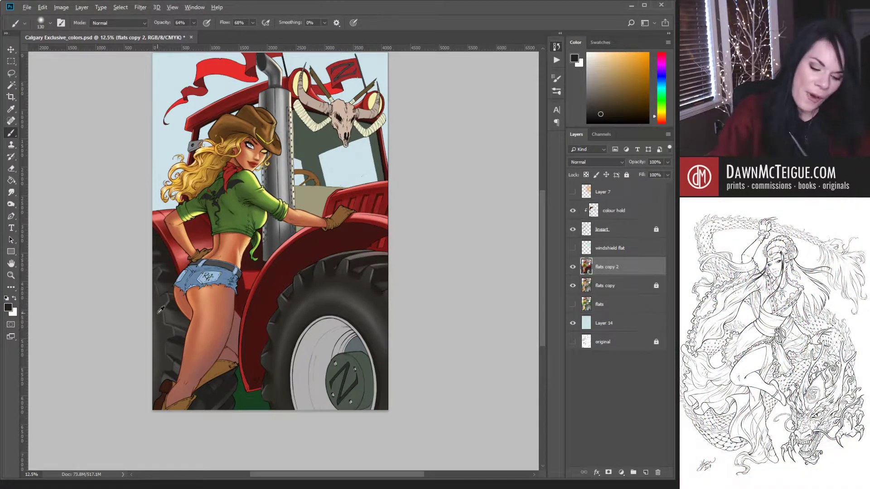
alt+click(161, 310)
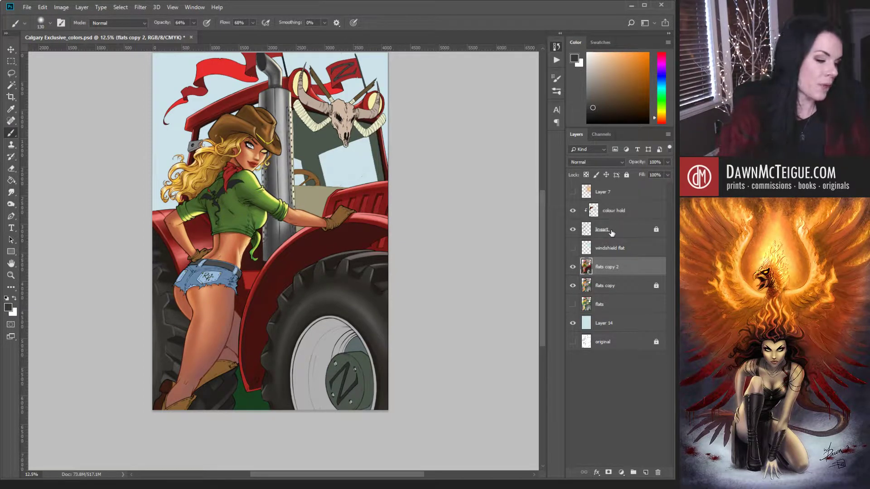
alt+click(169, 277)
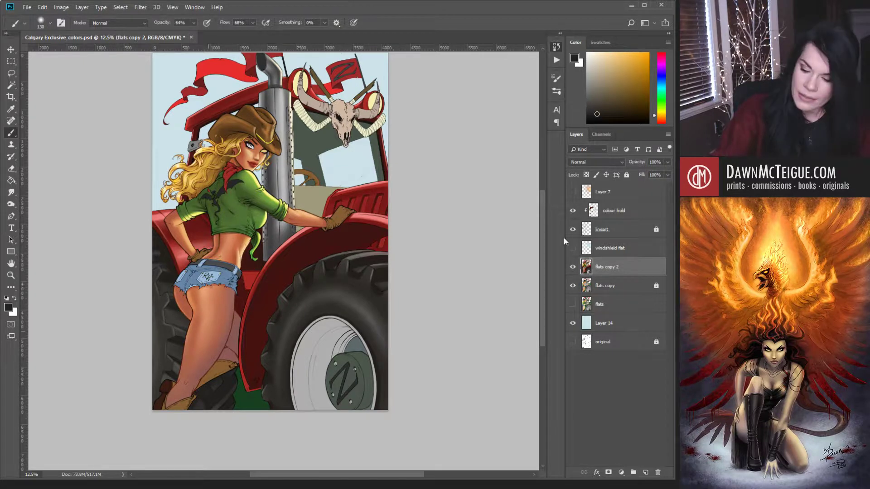
- Select the far tyre's sidewall from the flats copy layer, return to flats copy 2, and clear the selection outline
key(alt+bracketleft)
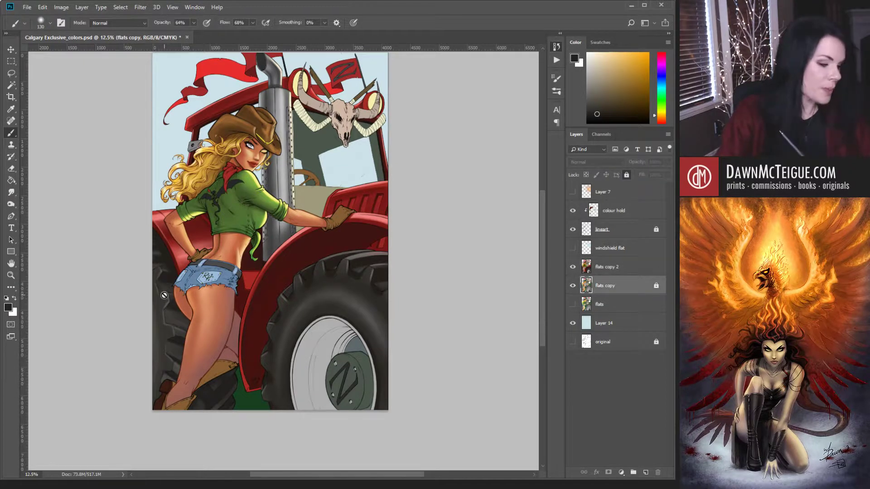
key(w)
click(165, 297)
click(633, 273)
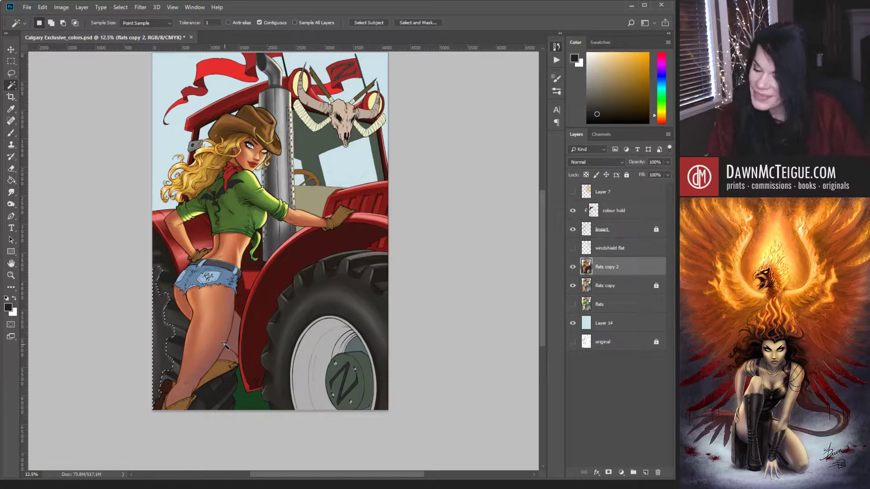
key(ctrl+d)
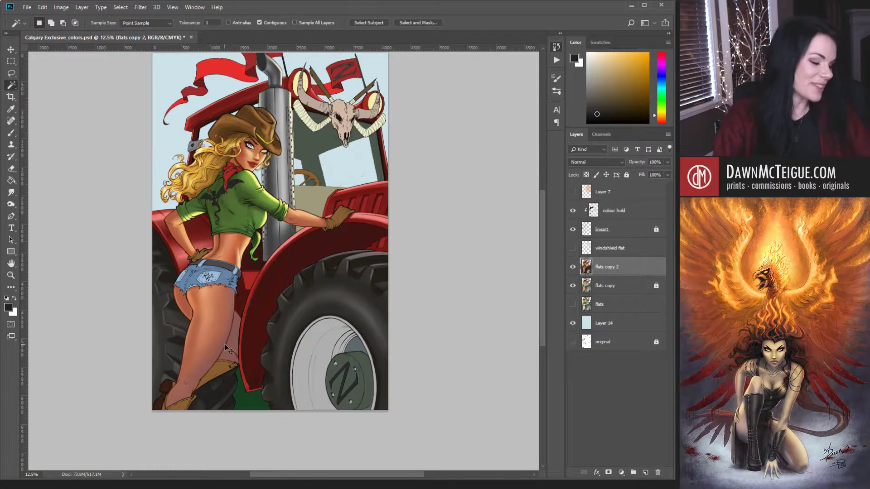
- Set the brush size to 322 for soft dark shading on the far tyre and save the document
key(b)
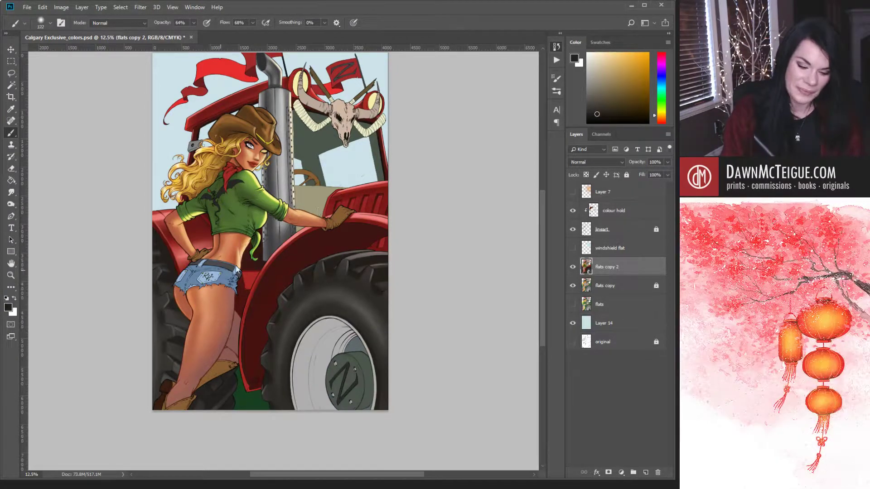
key(bracketright)
key(bracketright)
key(bracketright)
key(bracketright)
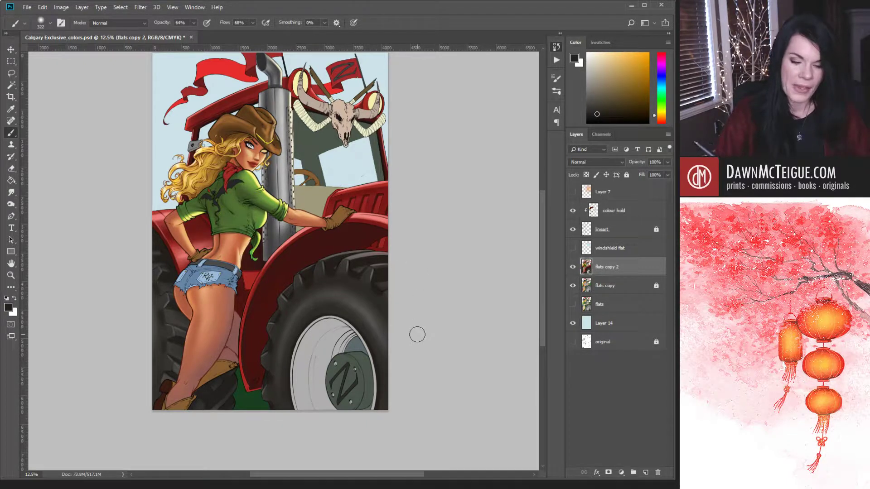
key(ctrl+s)
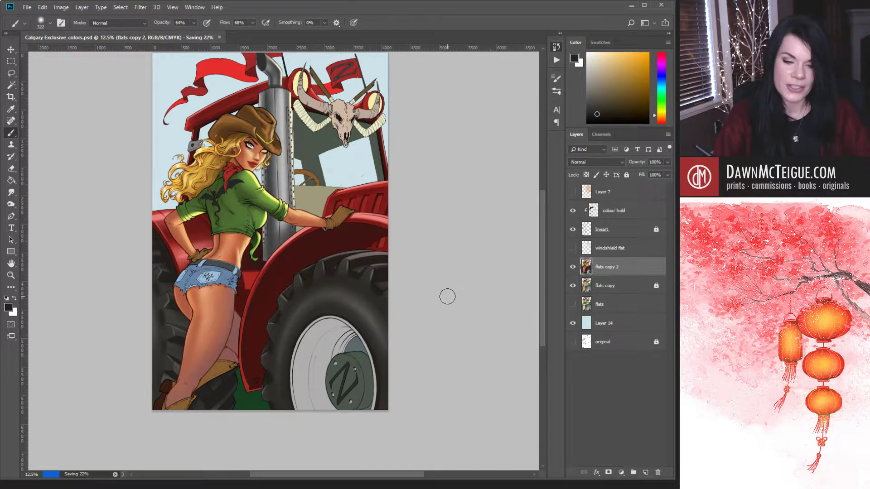
- Make flats copy the active layer with the Magic Wand for selecting the red ribbon
mouse_move(356, 274)
mouse_down()
mouse_move(365, 372)
mouse_move(349, 265)
mouse_up()
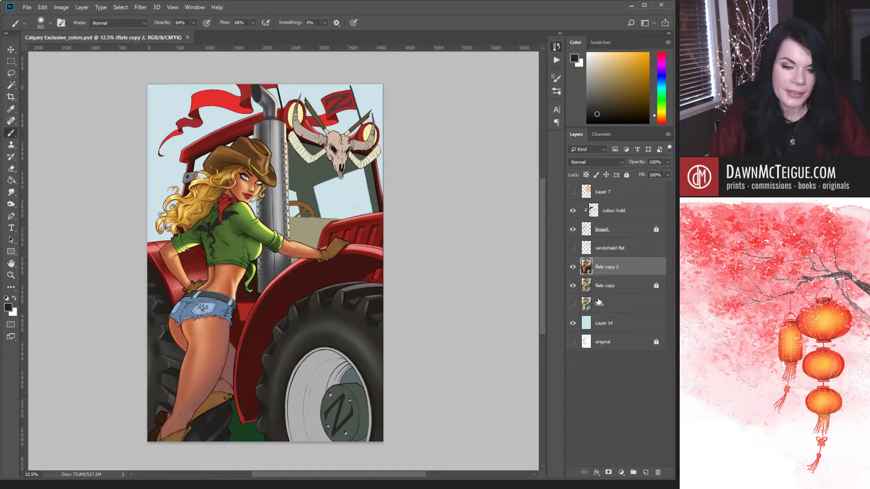
click(610, 287)
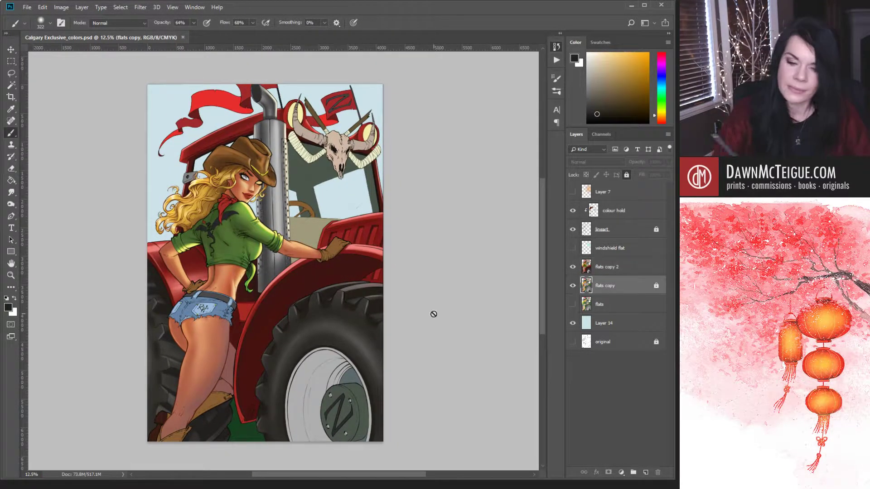
key(e)
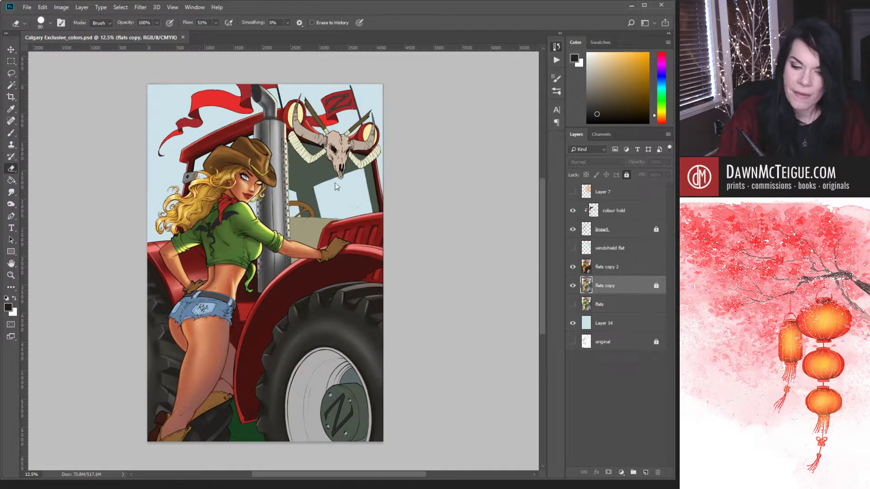
key(alt+bracketright)
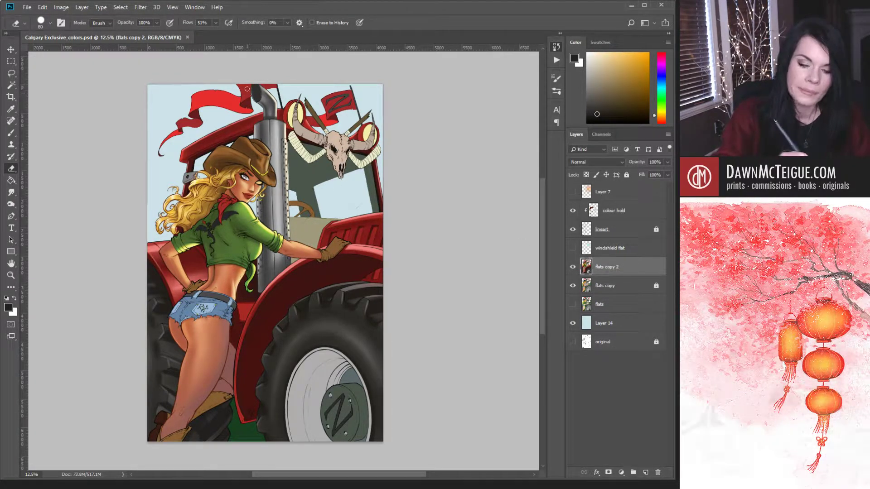
key(w)
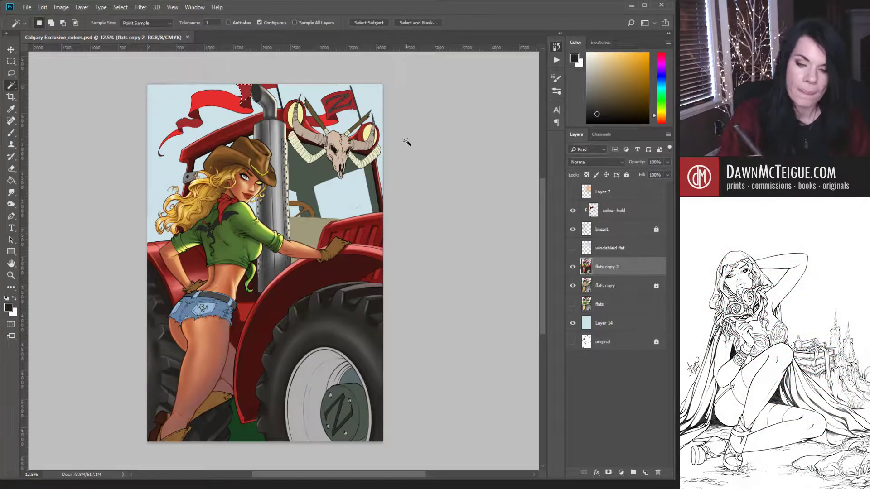
key(alt+bracketleft)
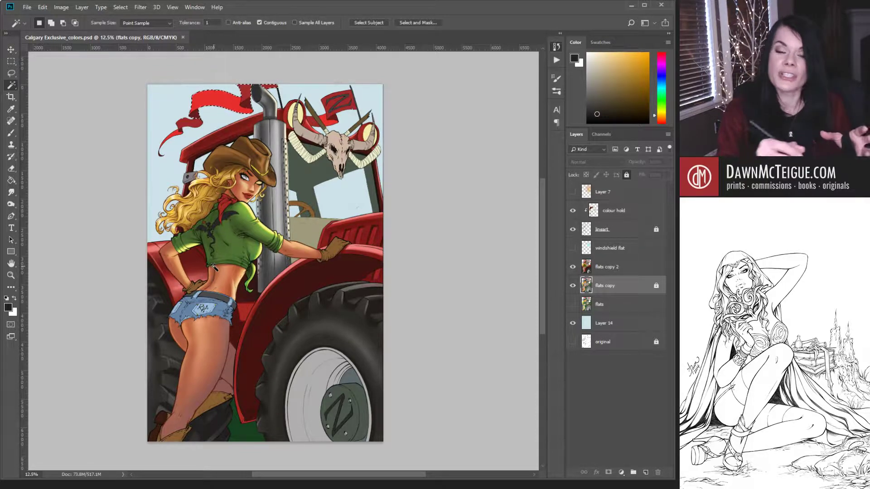
- Select all light and dark red sections of the long ribbon, including the pieces beside the exhaust pipe, using the Magic Wand
ctrl+click(266, 114)
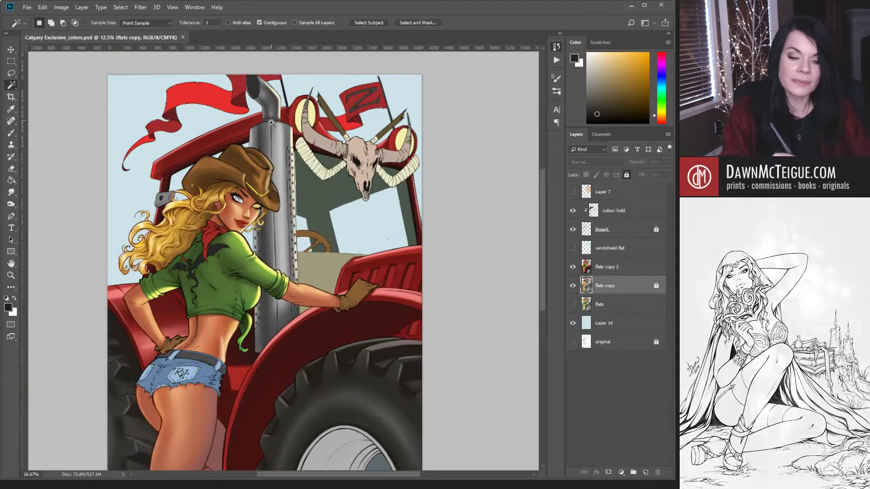
ctrl+click(271, 122)
ctrl+click(271, 122)
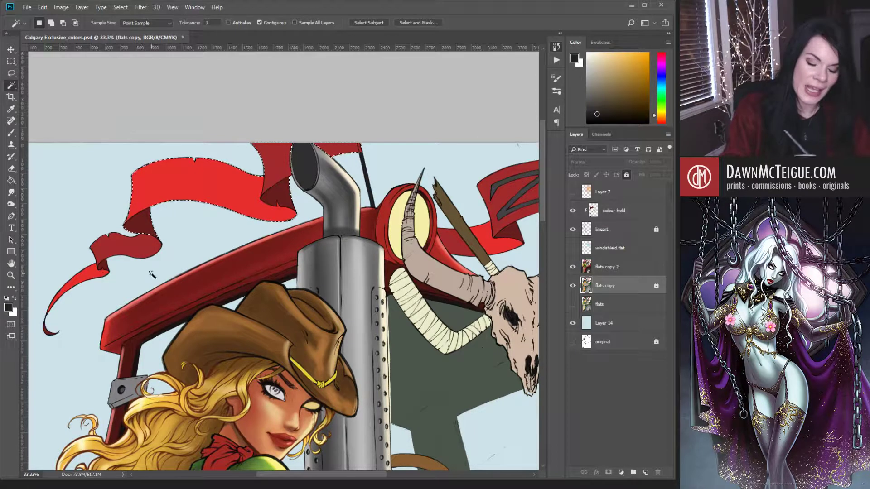
click(103, 266)
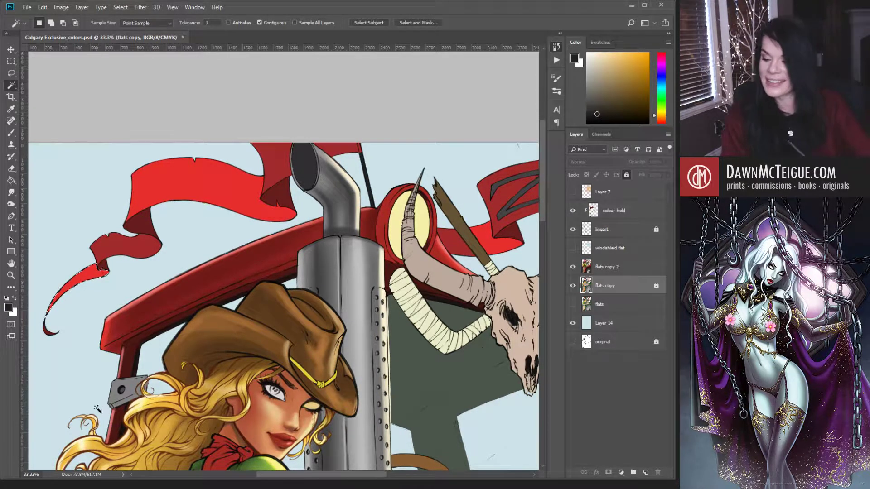
click(341, 149)
shift+click(281, 169)
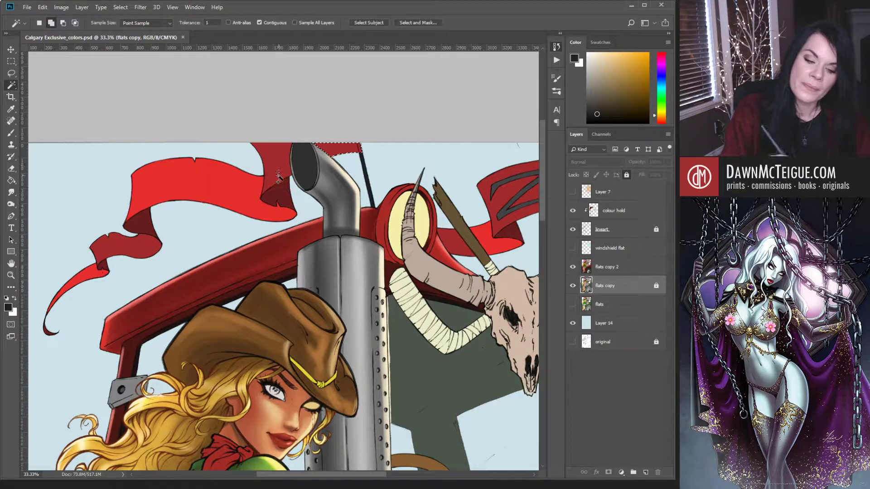
click(248, 204)
click(138, 247)
click(100, 271)
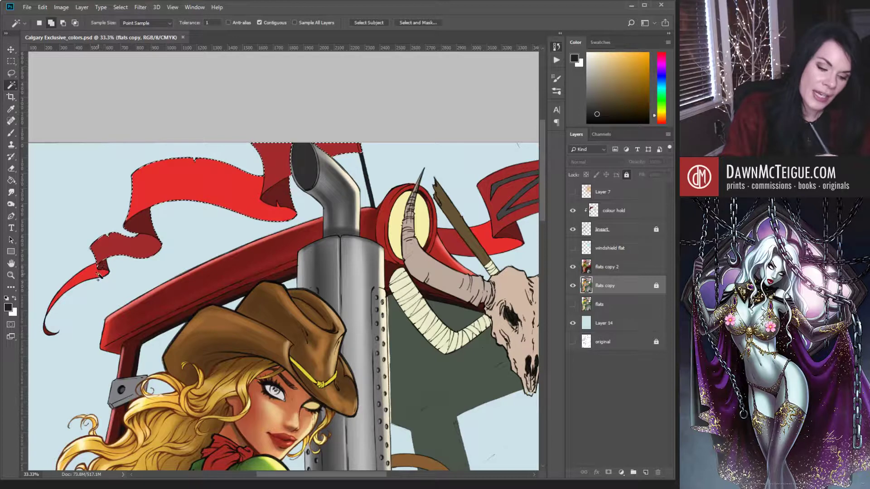
shift+click(74, 306)
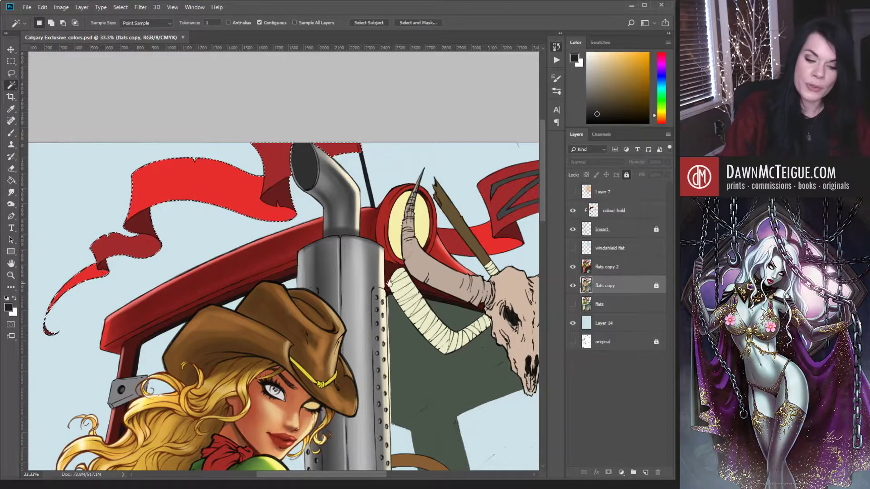
- Add the red Z flag, its folded underside and the tail behind the skull to the ribbon selection
drag(390, 283, 134, 320)
shift+click(271, 218)
shift+click(255, 274)
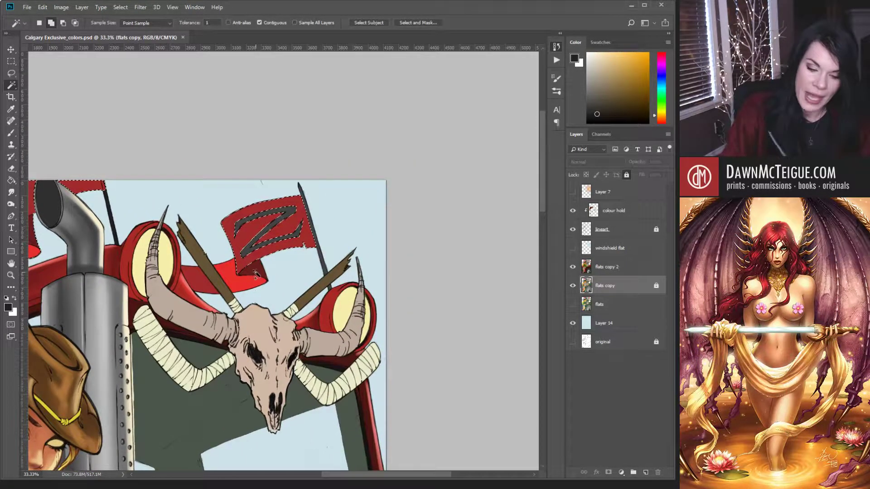
shift+click(204, 280)
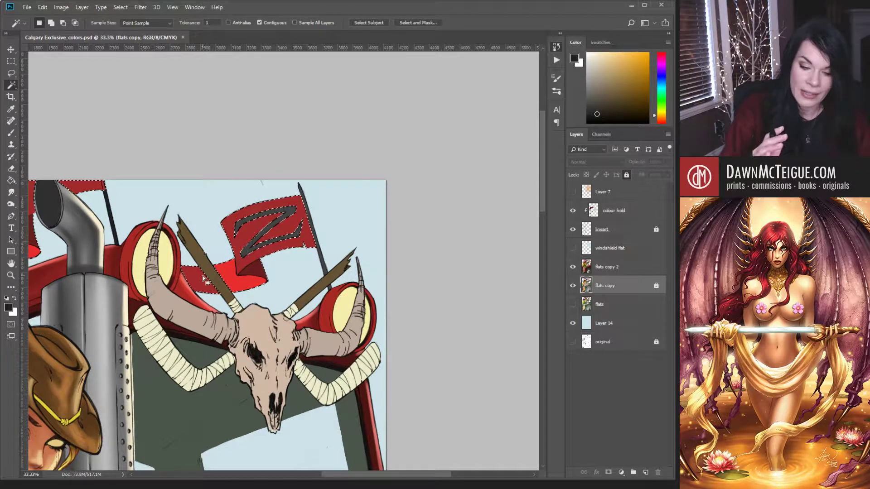
alt+click(281, 352)
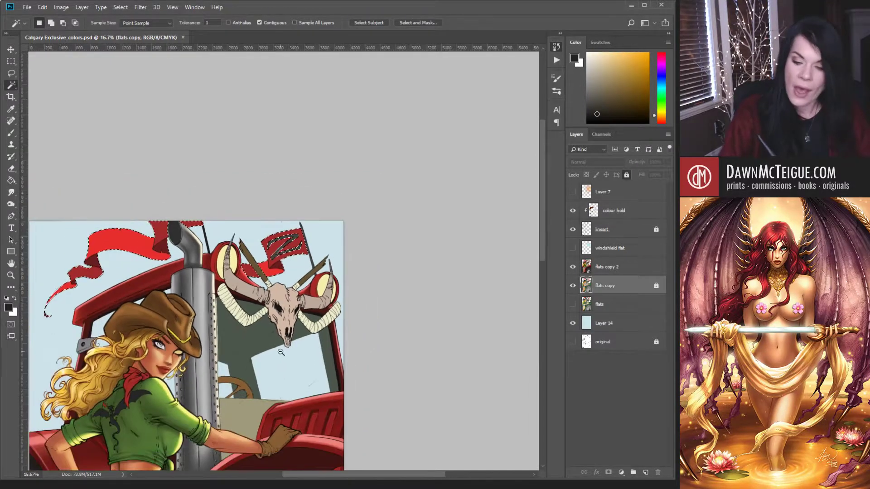
- Return to the flats copy 2 layer, hide the selection outline and activate the Brush tool
click(624, 270)
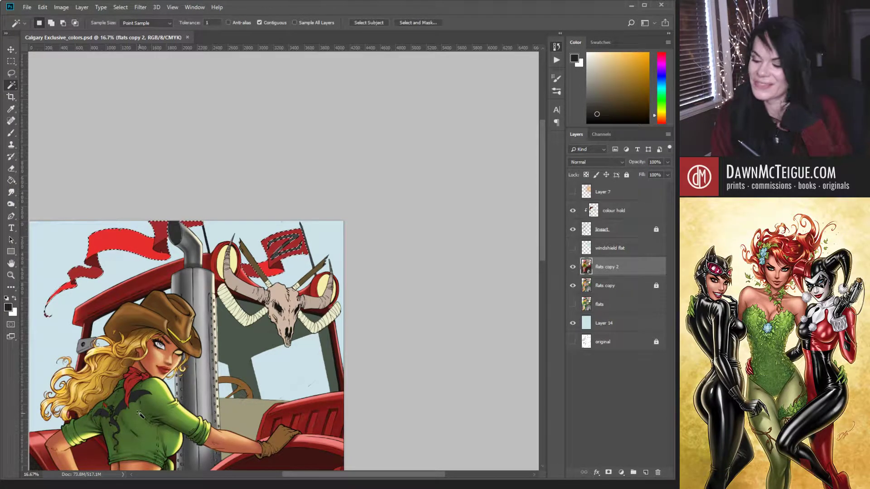
alt+click(312, 284)
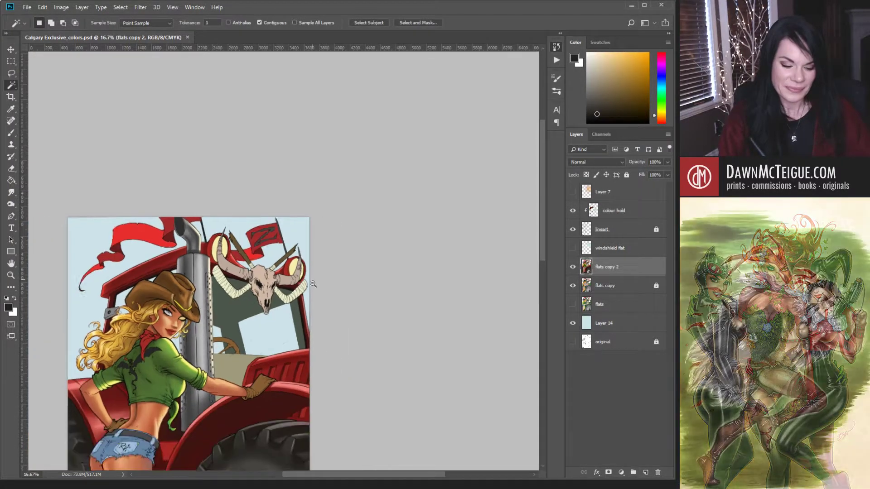
drag(268, 323, 326, 273)
key(ctrl+d)
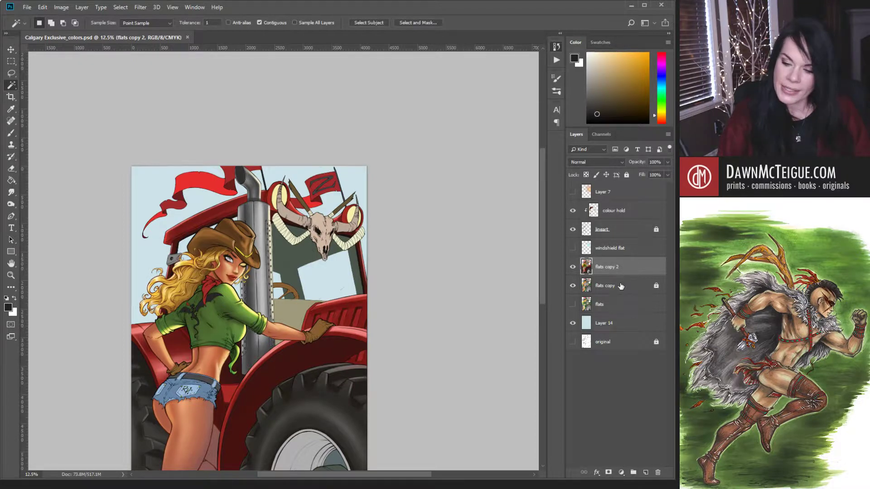
key(h)
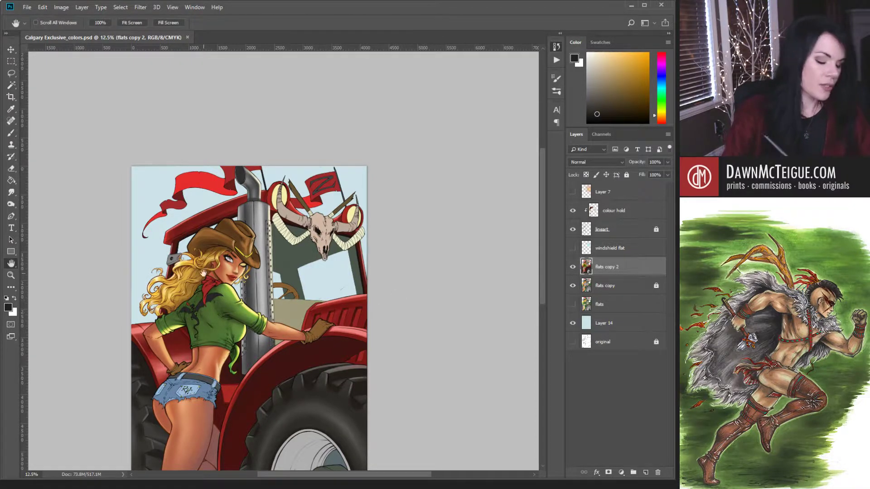
key(b)
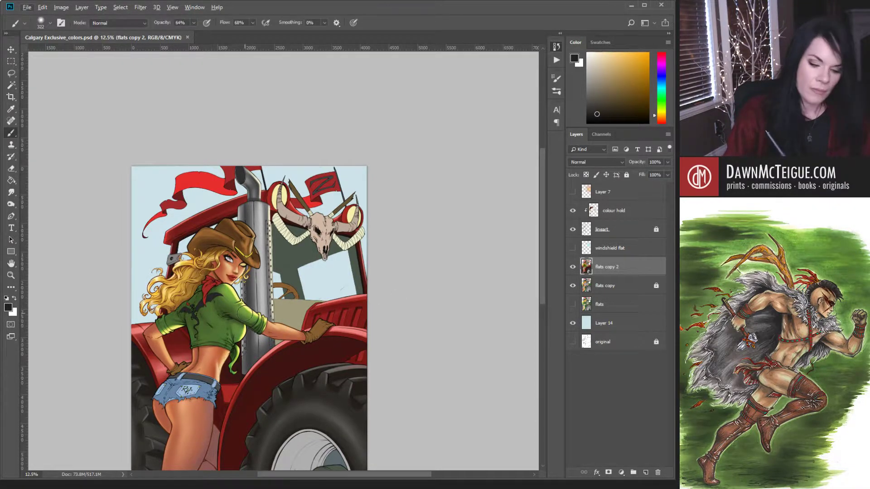
- Sample a bright green from the cowgirl's shirt and fill the selected ribbon and flag with it
alt+click(241, 288)
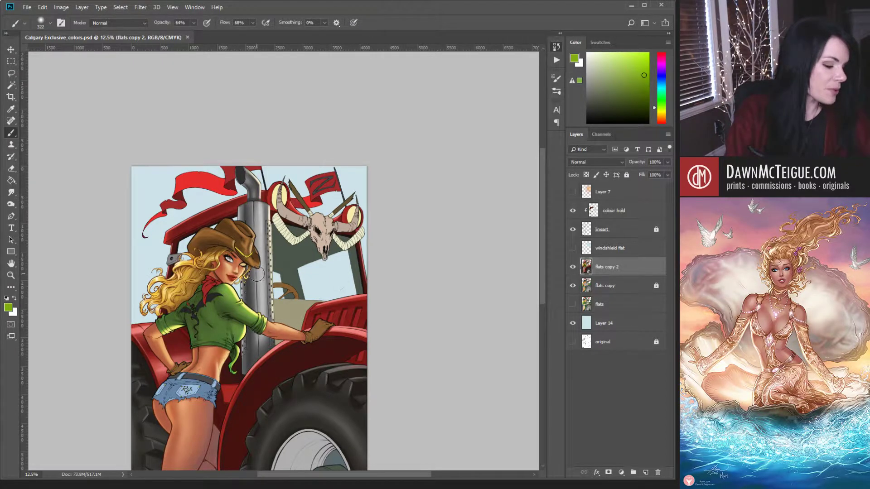
key(i)
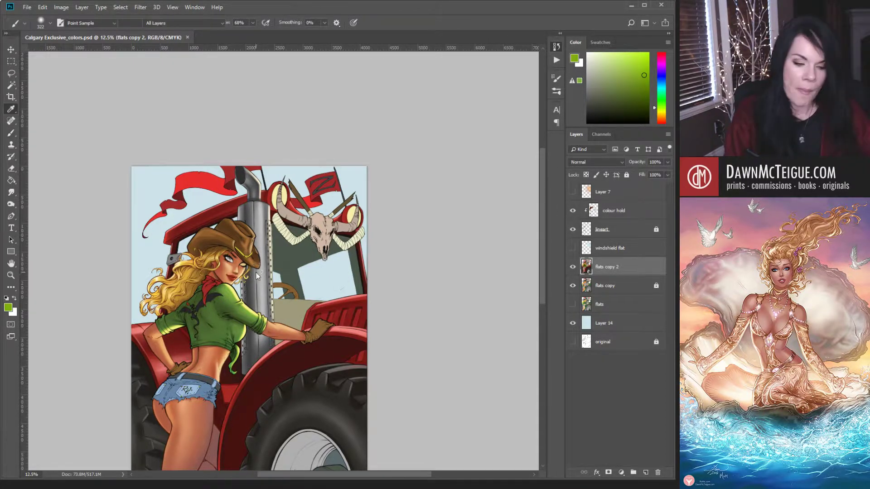
key(b)
key(alt+BackSpace)
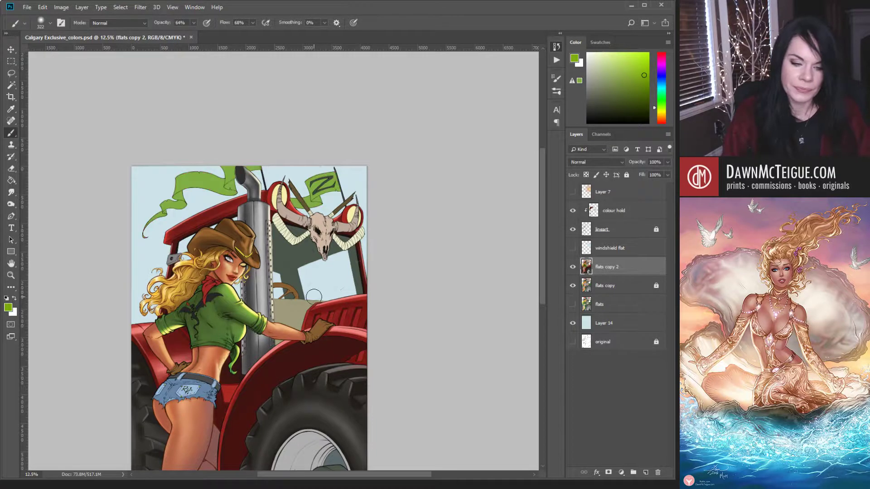
ctrl+alt+click(343, 299)
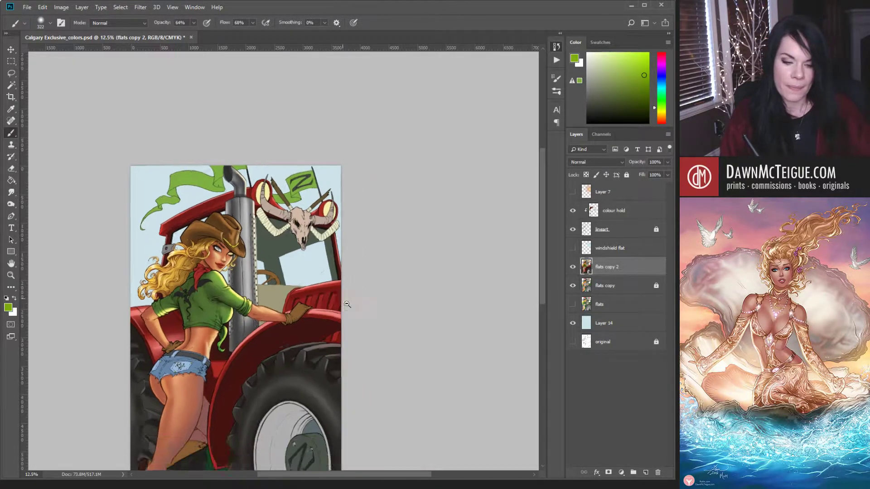
drag(281, 333, 321, 318)
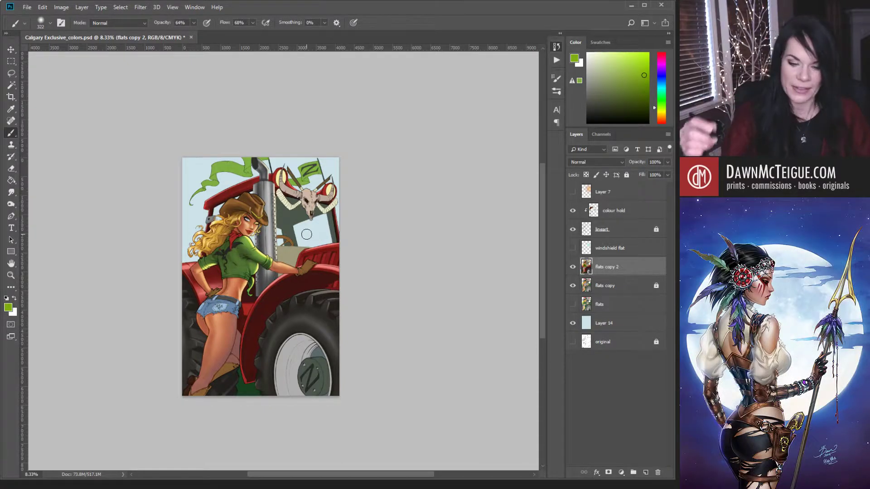
- Sample a darker green from the shirt as the shading colour for the ribbon and flag
key(h)
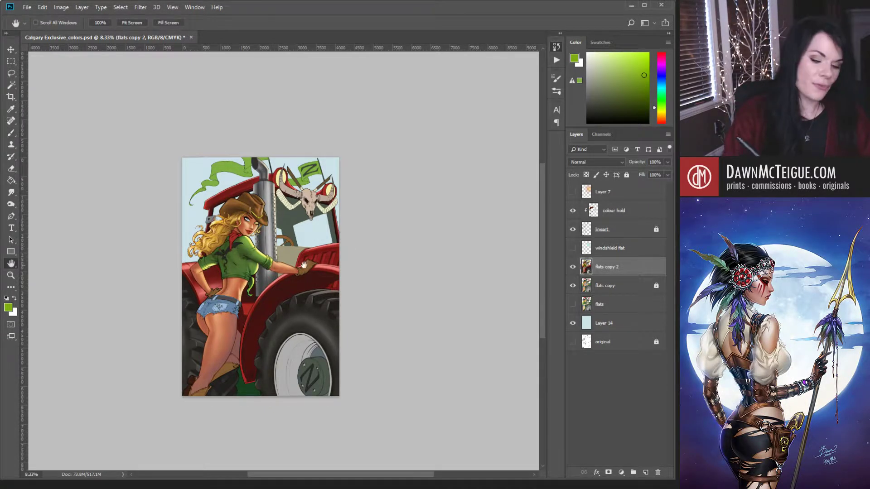
key(b)
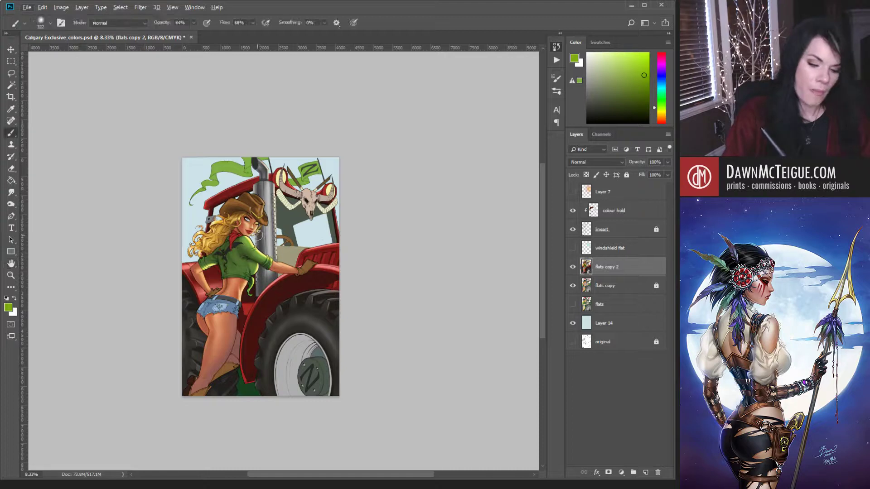
alt+click(247, 252)
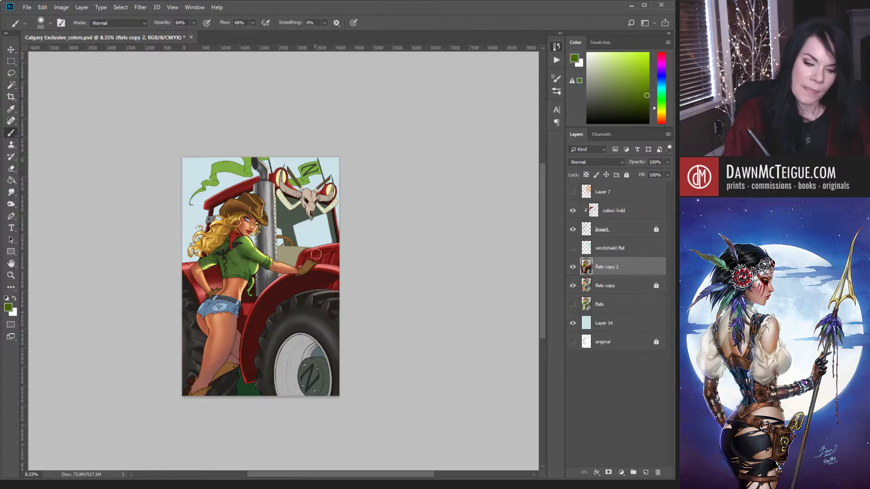
key(ctrl+plus)
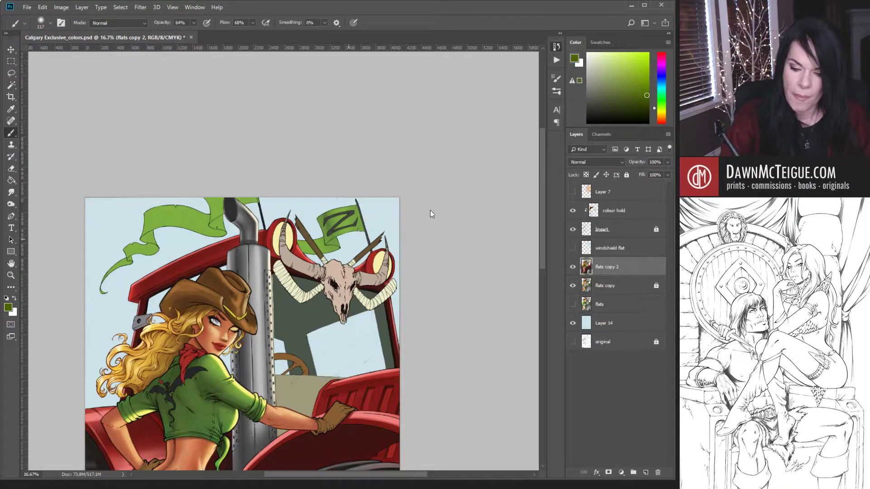
scroll(336, 290, up, 3)
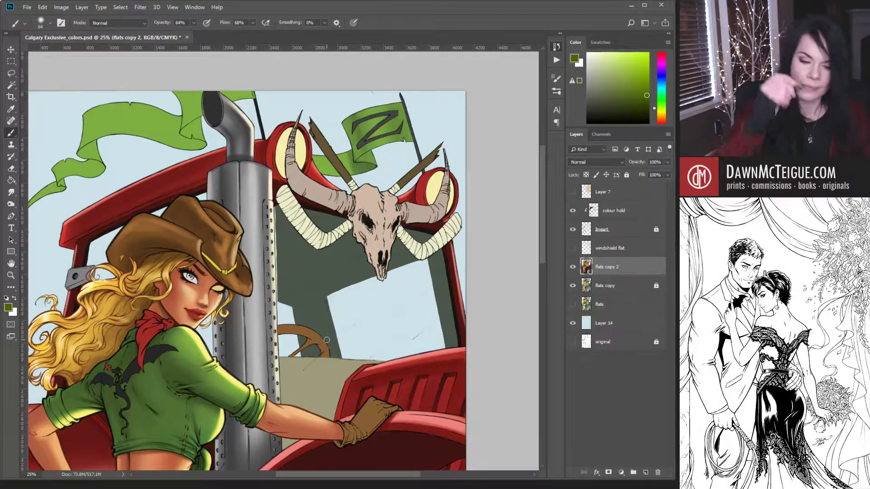
- Enlarge the brush to 171 and shade the folds of the green ribbon with the dark green
key(bracketright)
key(bracketright)
key(bracketright)
key(bracketright)
key(bracketright)
key(bracketright)
key(bracketright)
key(bracketright)
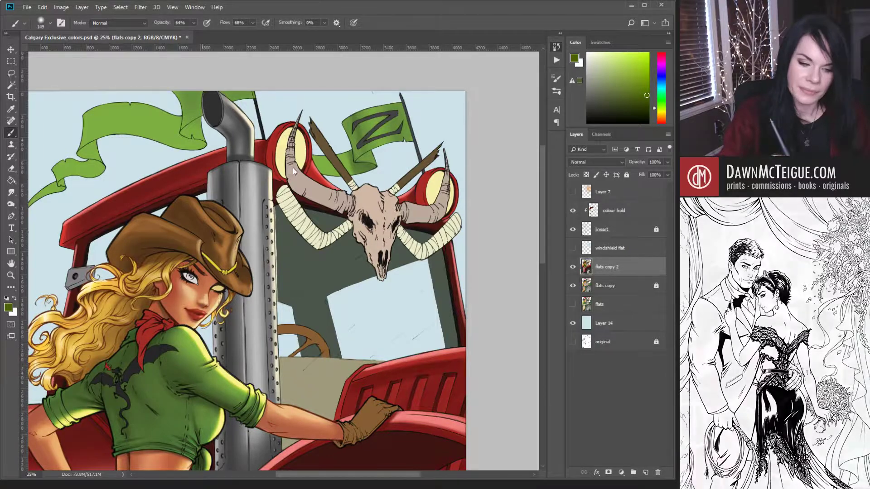
key(bracketright)
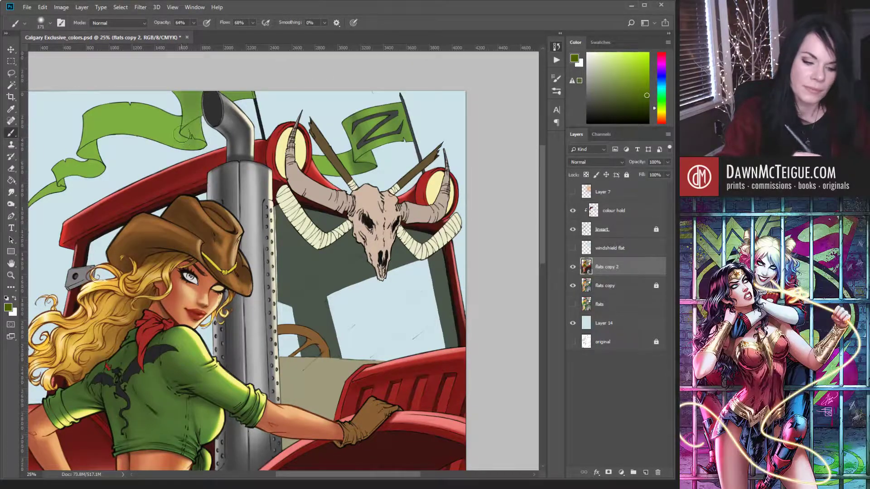
mouse_move(165, 102)
mouse_down()
mouse_move(171, 136)
mouse_move(173, 117)
mouse_up()
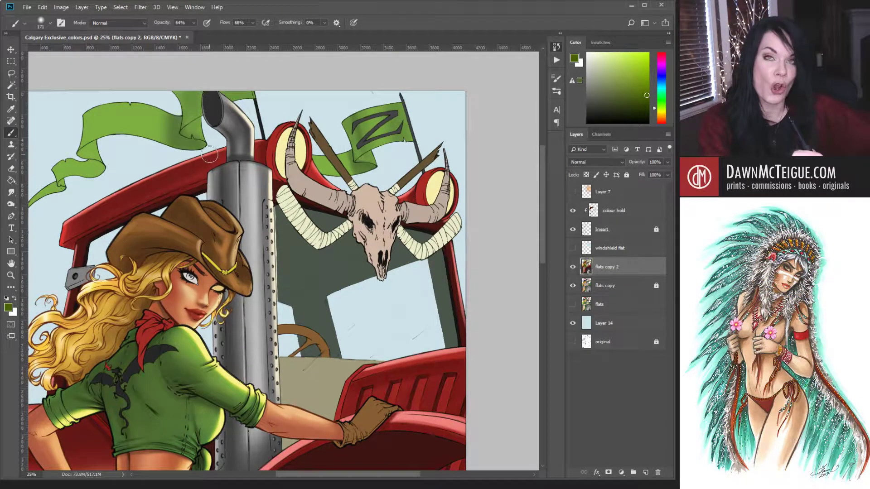
- Shade the green ribbon's folds further with dark green, enlarging the brush to 322 and reducing it to 136 for the smaller folds
drag(182, 178, 263, 214)
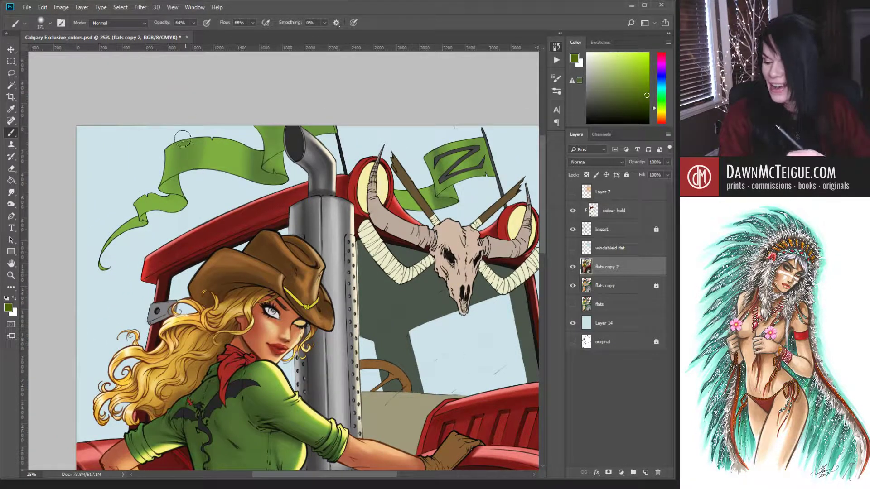
key(bracketright)
key(bracketright)
key(bracketright)
key(bracketright)
key(bracketright)
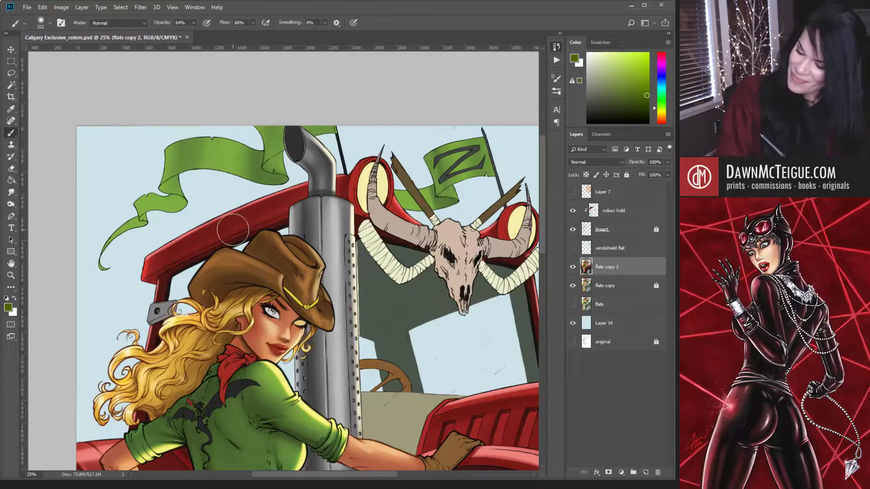
key(bracketleft)
key(bracketleft)
key(bracketleft)
key(bracketleft)
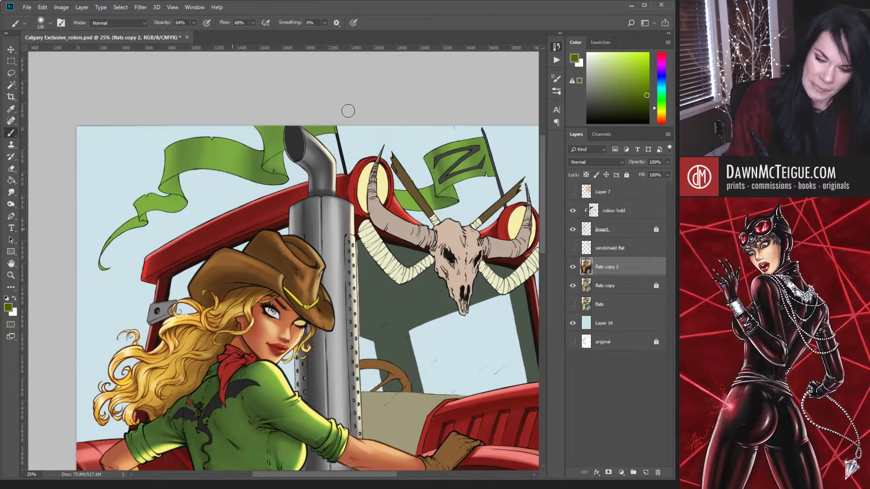
mouse_move(162, 194)
mouse_down()
mouse_move(176, 180)
mouse_move(169, 192)
mouse_move(175, 181)
mouse_move(184, 223)
mouse_move(167, 196)
mouse_move(173, 221)
mouse_move(177, 199)
mouse_up()
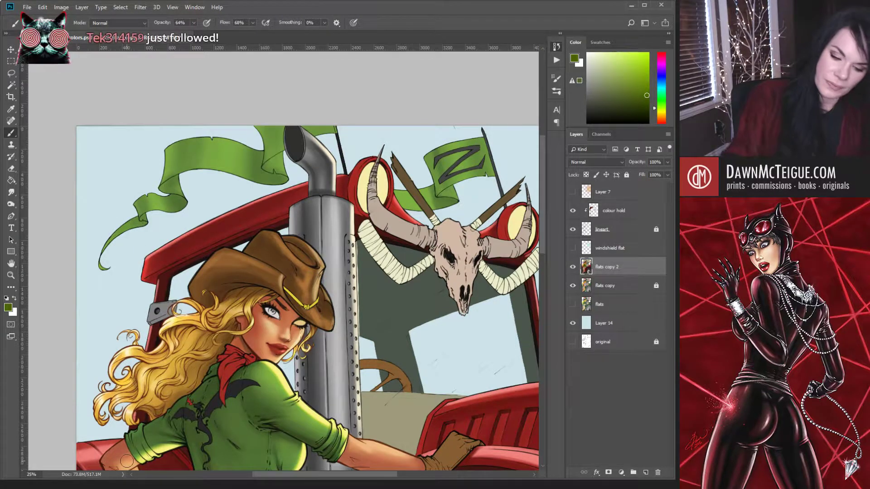
- Select the Z flag's main cloth from the flats copy layer and return to flats copy 2 with the Brush tool
alt+click(335, 280)
drag(335, 283, 279, 249)
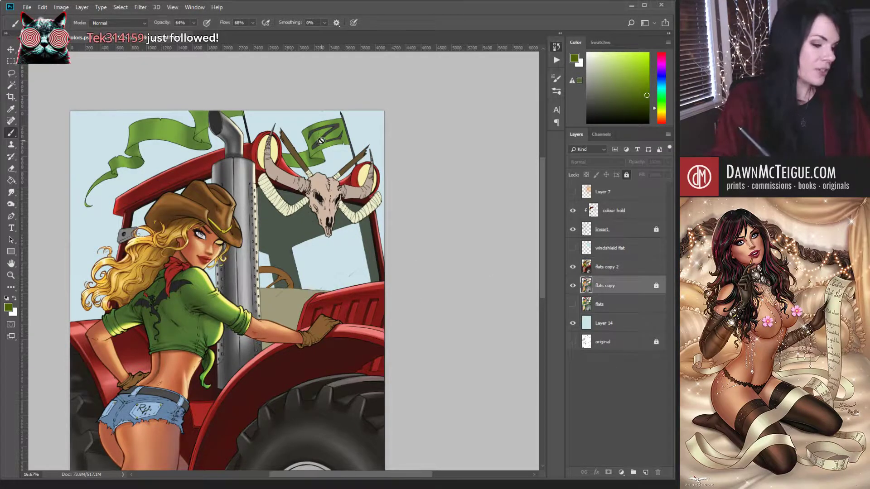
key(w)
click(340, 136)
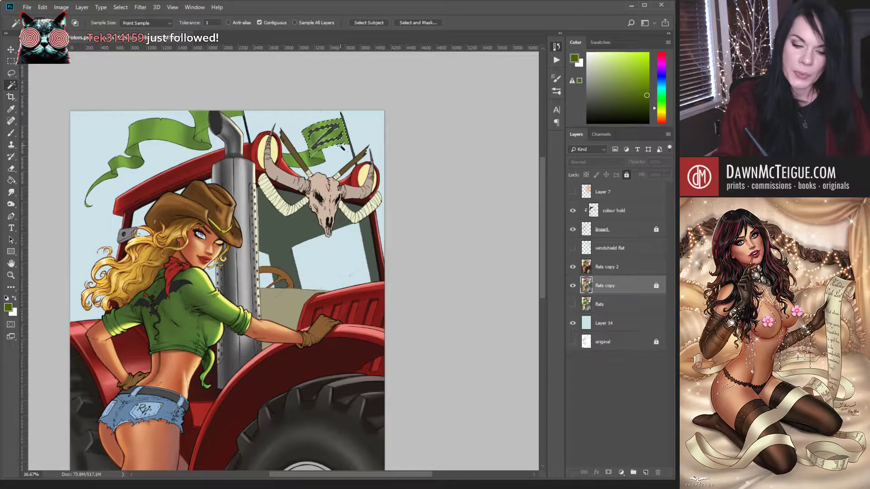
click(621, 267)
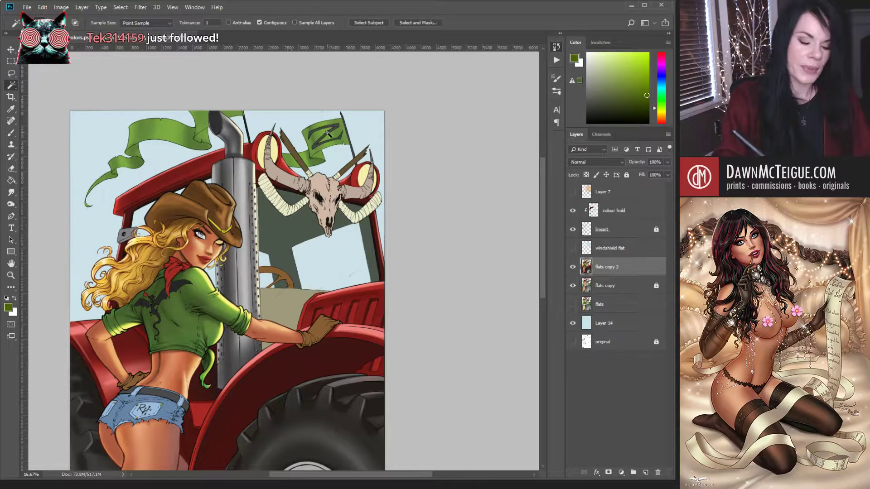
key(b)
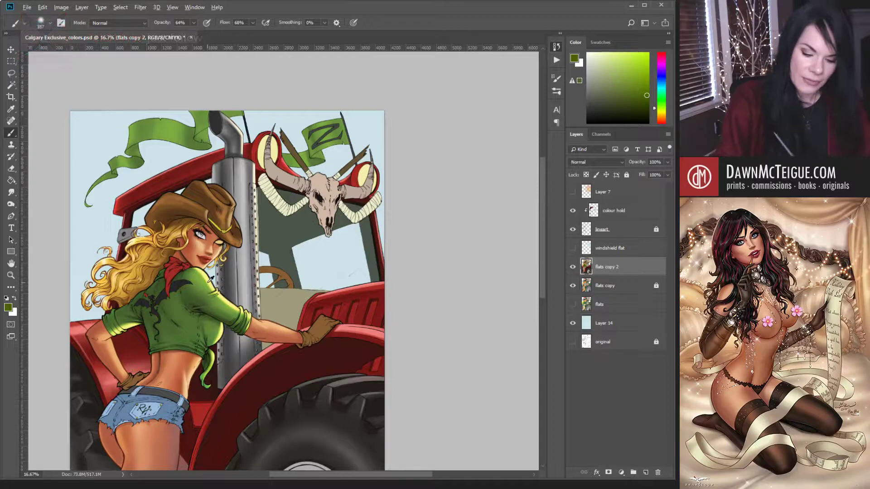
- Sample a light yellow from the cowgirl's shirt highlight and shrink the brush for the flag's highlights
alt+click(211, 279)
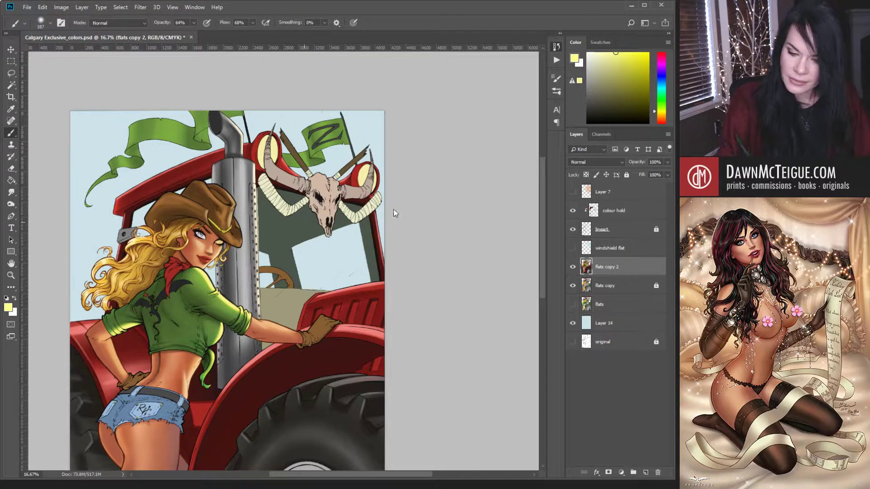
key(bracketleft)
key(bracketleft)
key(bracketleft)
key(bracketleft)
key(bracketleft)
key(bracketleft)
key(bracketleft)
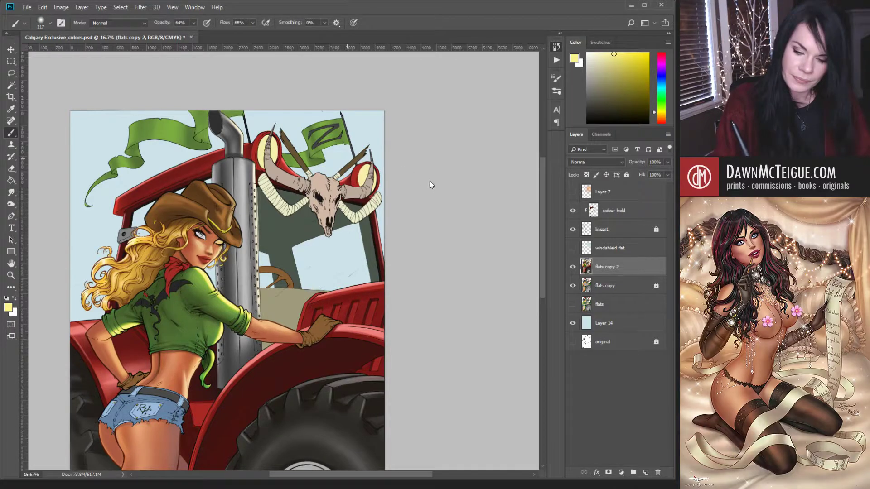
key(bracketleft)
key(bracketleft)
key(bracketleft)
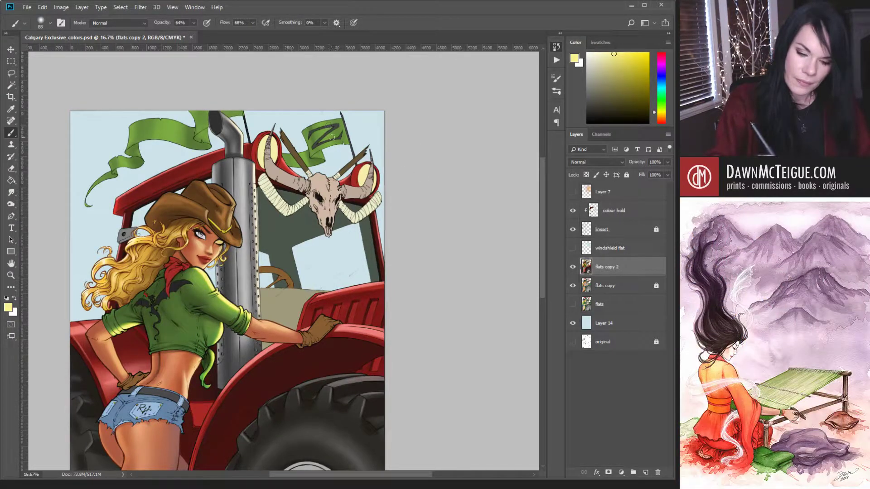
- Choose a bright yellow-green as the highlight colour, starting from greens sampled on the shirt and flag
alt+click(205, 275)
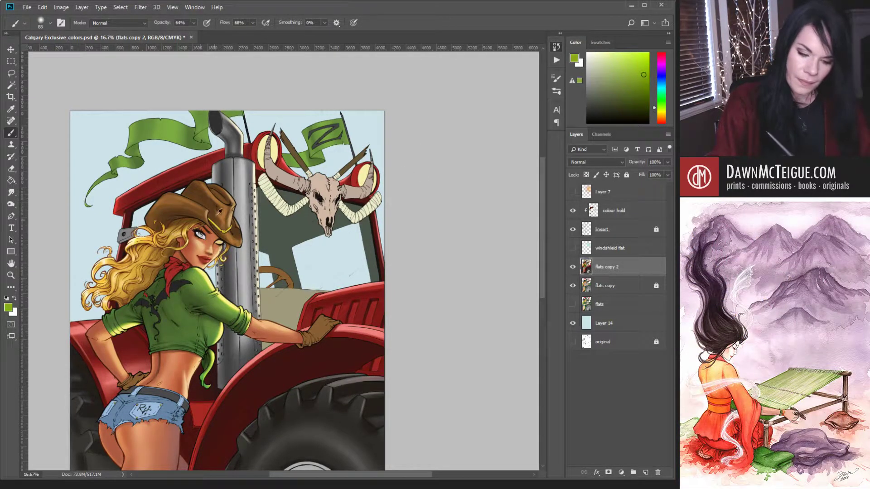
alt+click(324, 131)
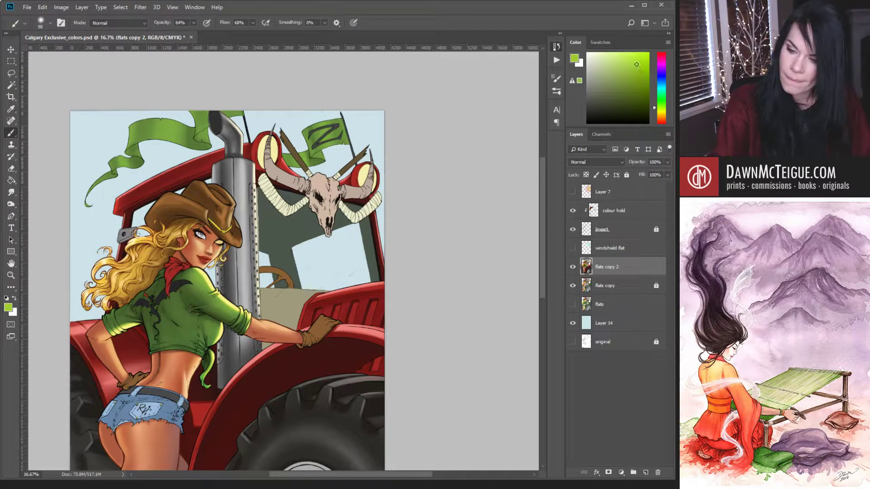
click(580, 81)
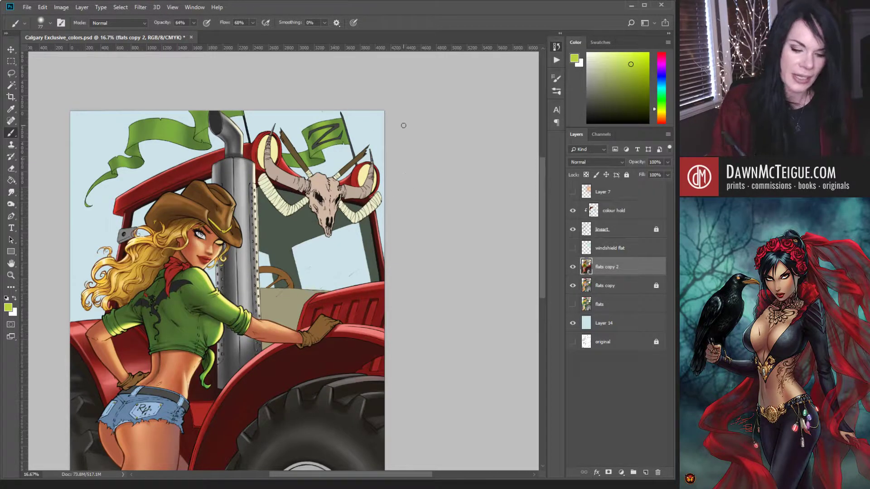
- Select the flag's folds and the ribbon sections from flats copy, returning to flats copy 2 with the Brush and the selection outline hidden
click(613, 286)
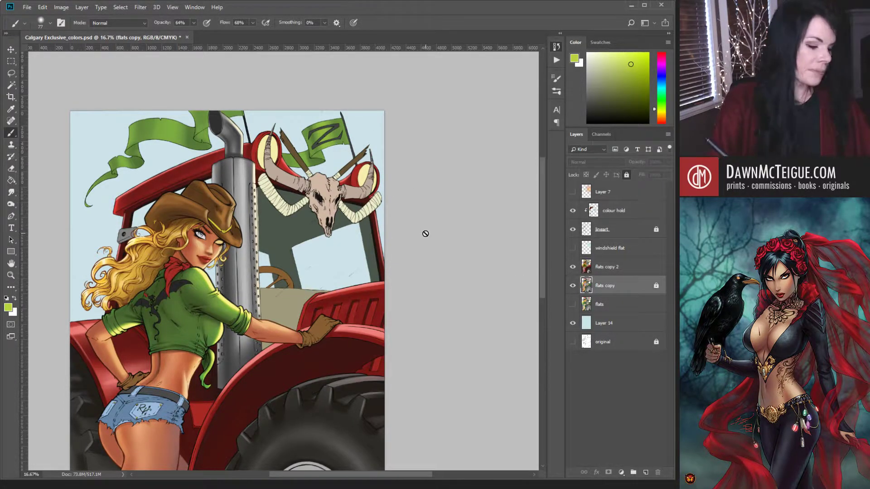
key(w)
click(308, 157)
shift+click(293, 161)
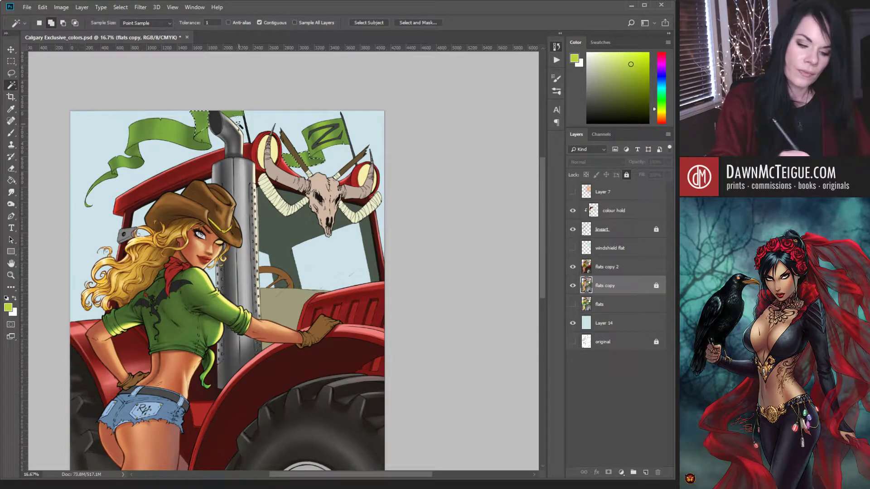
shift+click(172, 131)
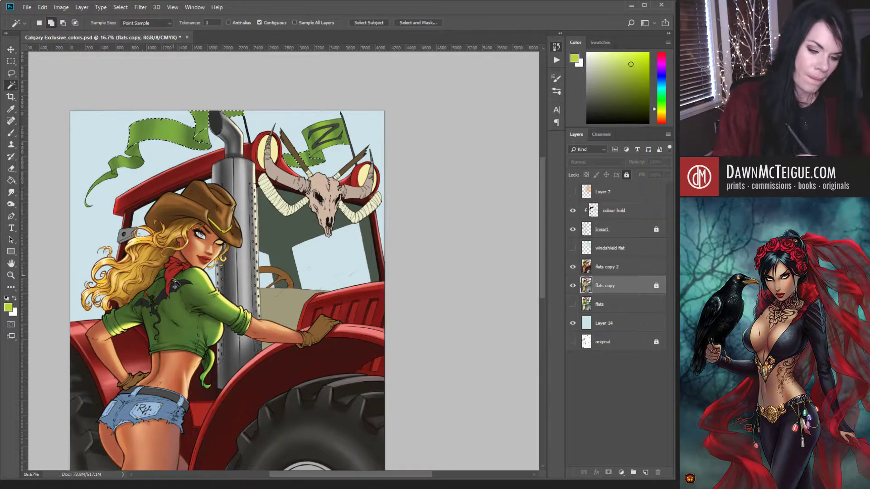
shift+click(119, 164)
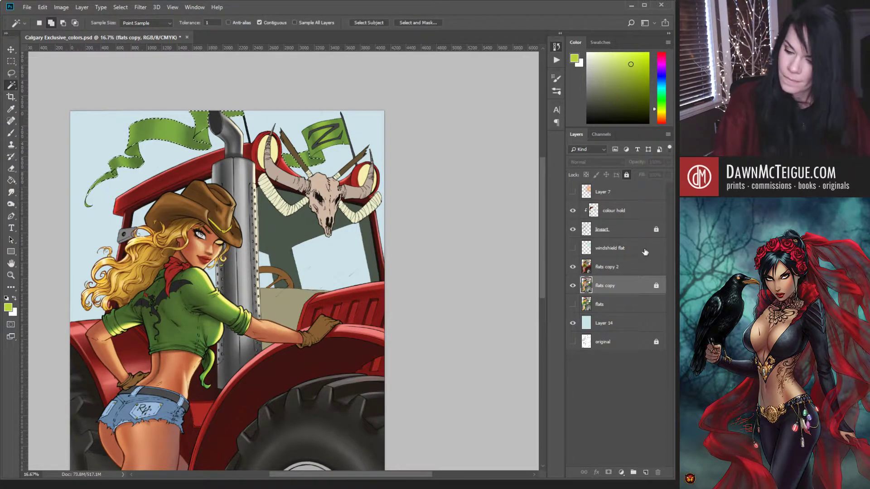
key(alt+bracketright)
key(ctrl+d)
key(b)
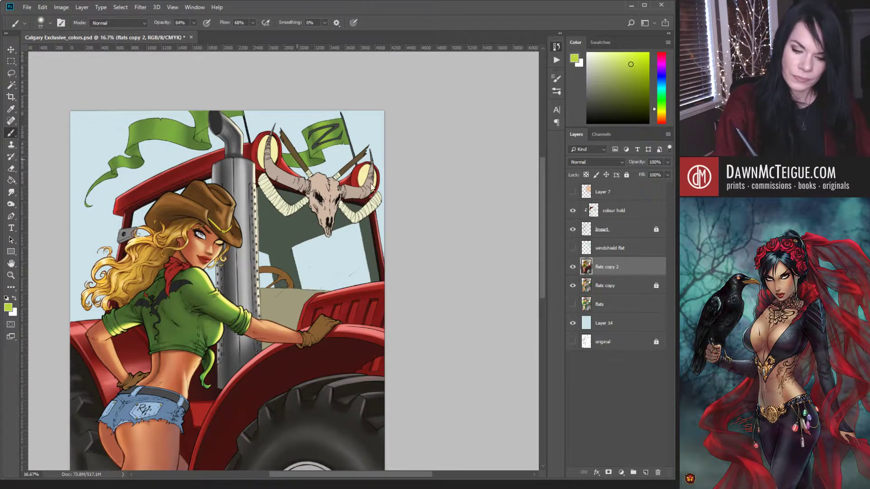
- Enlarge the brush and paint yellow-green highlights along the ribbon's folds
key(bracketright)
key(bracketright)
key(bracketright)
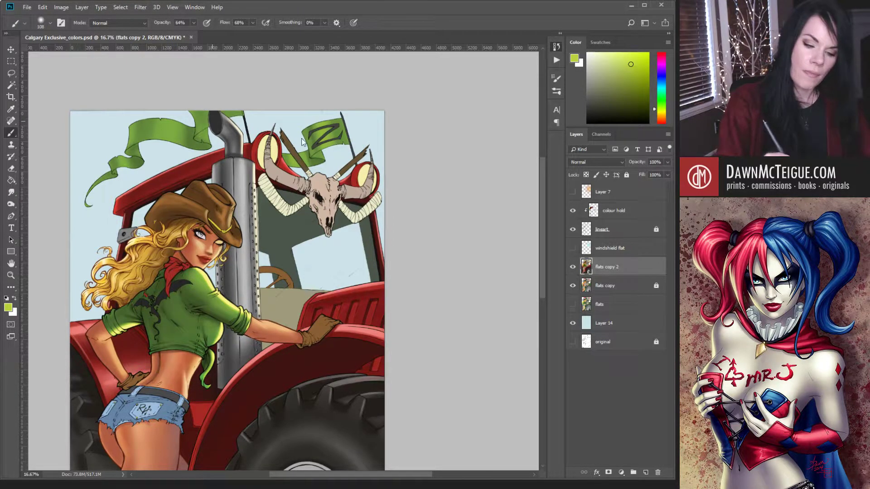
key(bracketright)
key(bracketright)
key(bracketright)
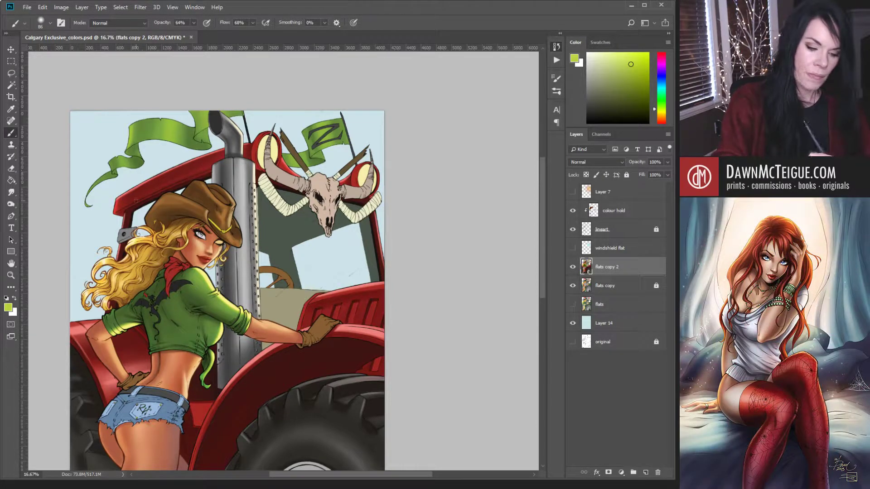
- Blend the ribbon and flag shading with greens sampled from them, enlarging the brush to 158 for the broader areas
alt+click(119, 159)
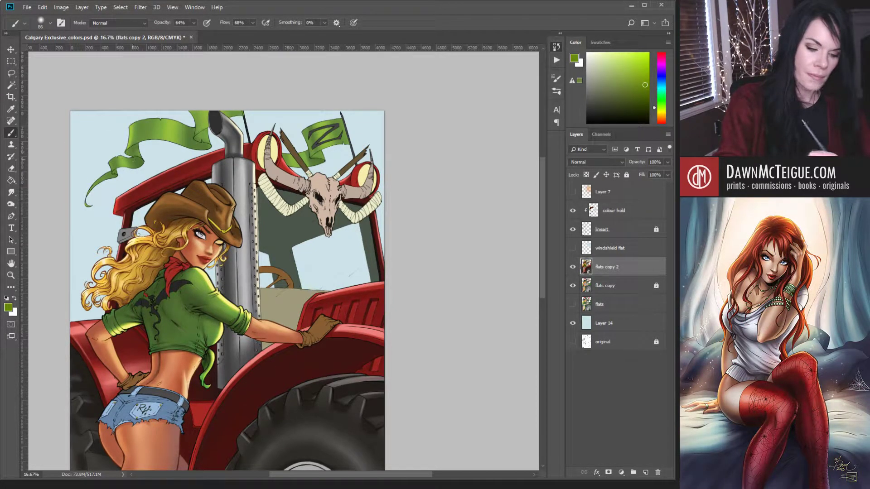
alt+click(166, 123)
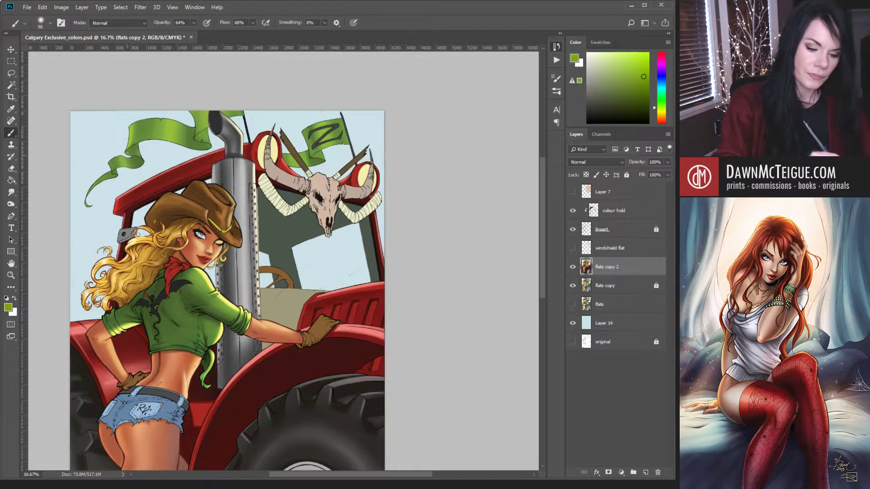
alt+click(200, 138)
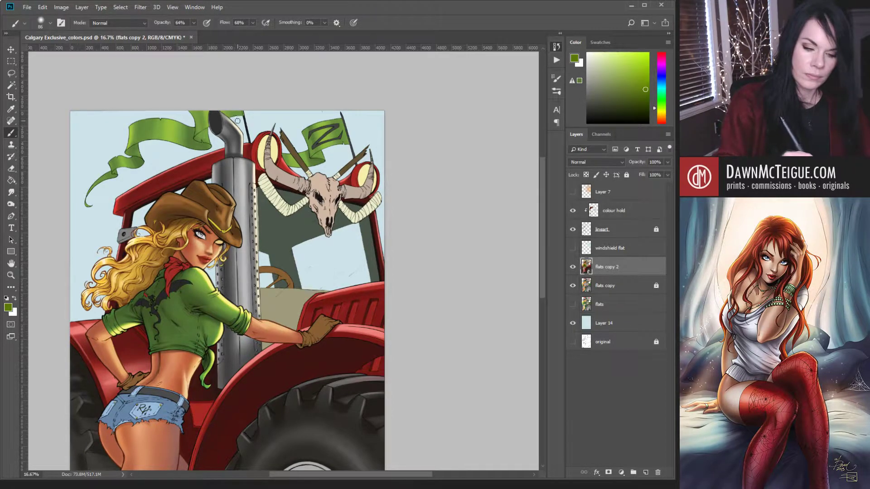
key(bracketright)
key(bracketright)
key(bracketright)
key(bracketright)
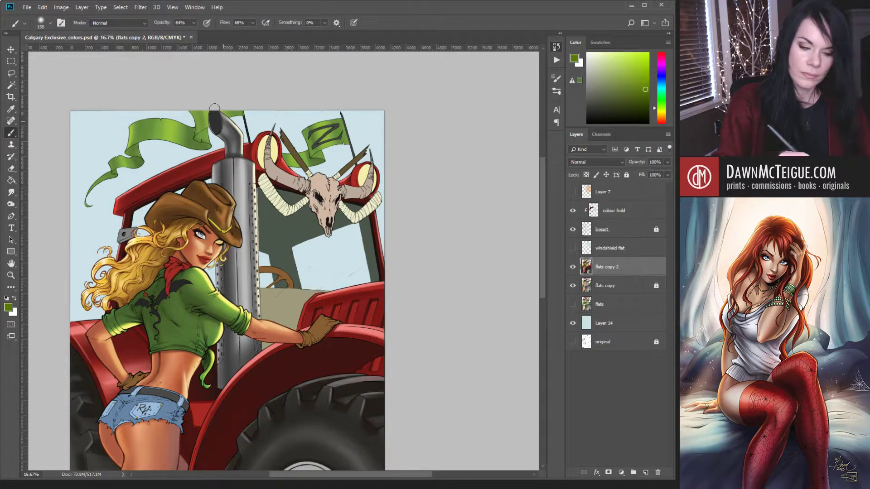
alt+click(325, 127)
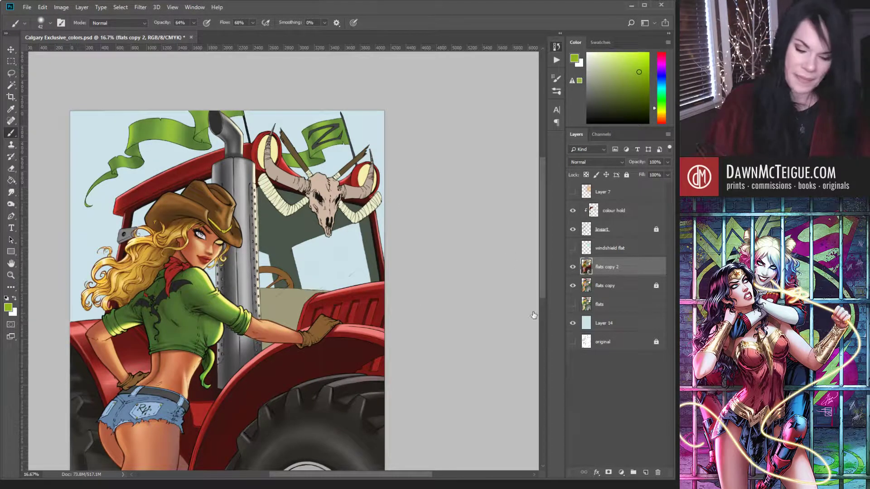
- Sample a light yellow from the shirt highlight and select the folded undersides of the flag and ribbon from the flats copy layer
alt+click(213, 273)
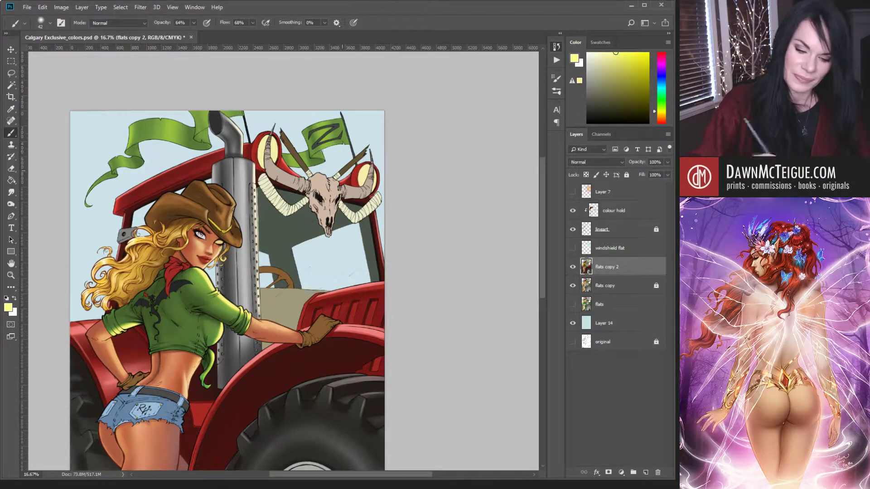
click(608, 286)
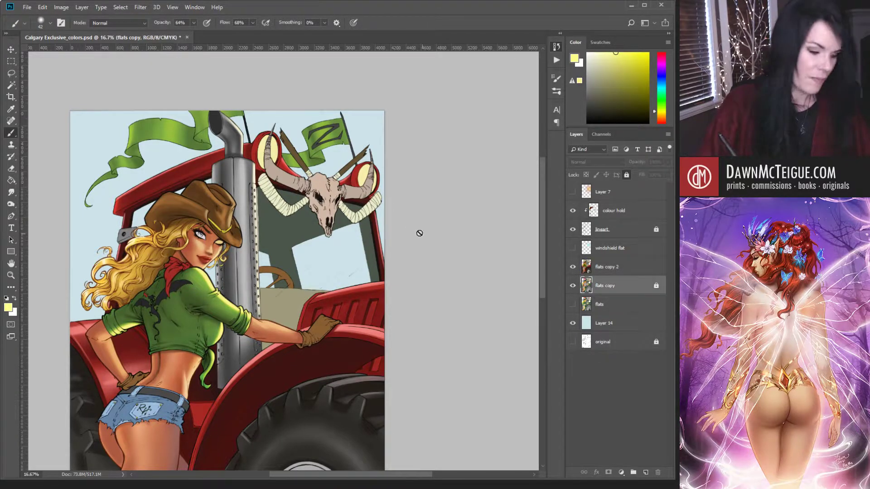
key(w)
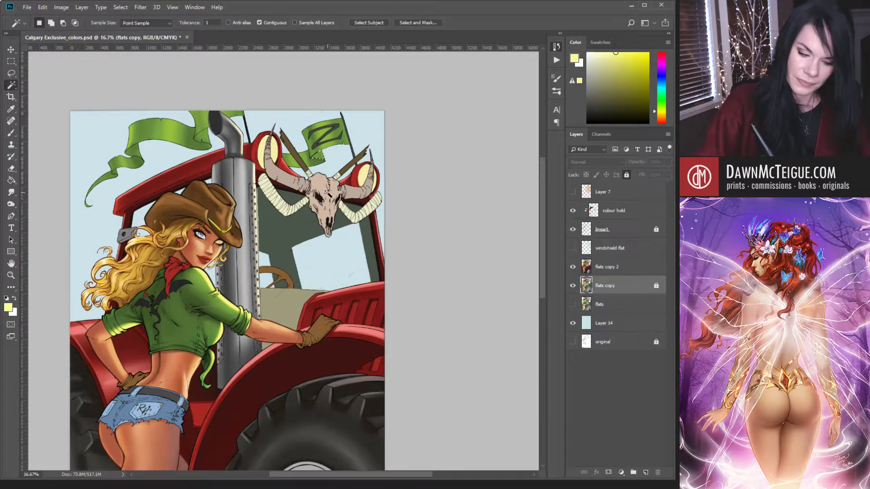
click(317, 155)
shift+click(204, 138)
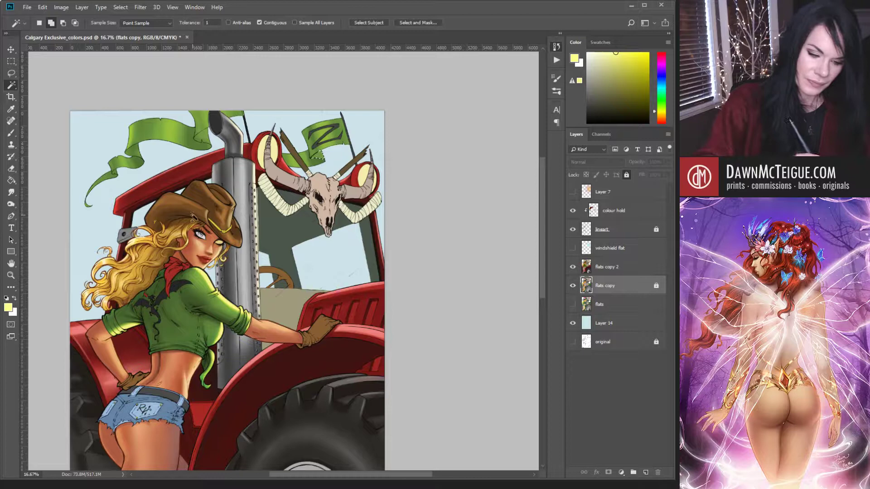
click(134, 154)
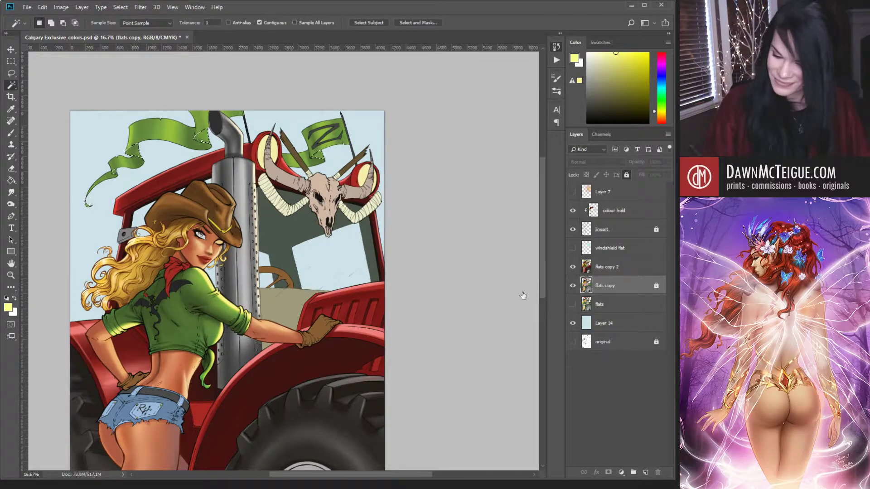
- Return to flats copy 2 with a slightly larger Brush, hide the selection outline and choose a paler yellow for the highlights
click(614, 268)
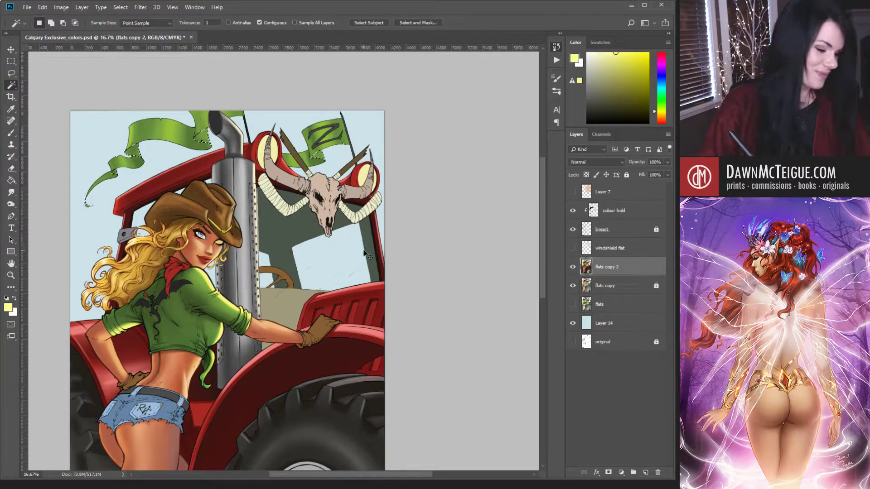
key(ctrl+d)
key(b)
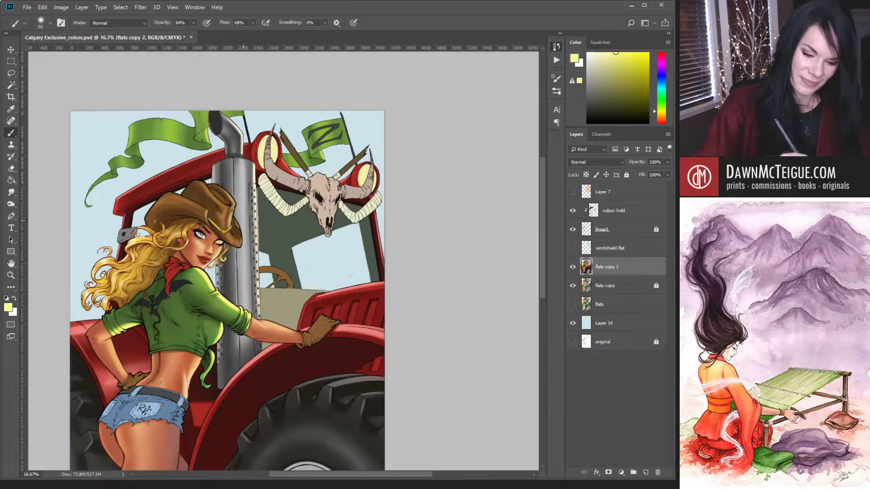
key(bracketright)
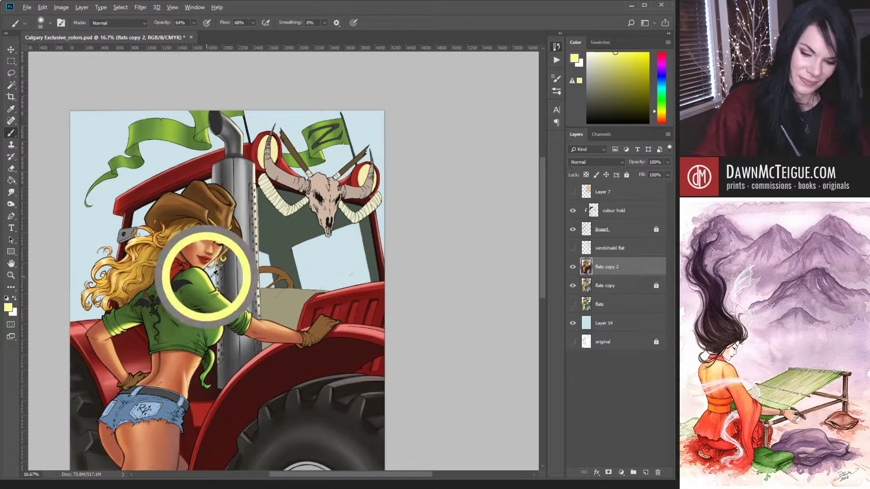
click(615, 54)
click(606, 53)
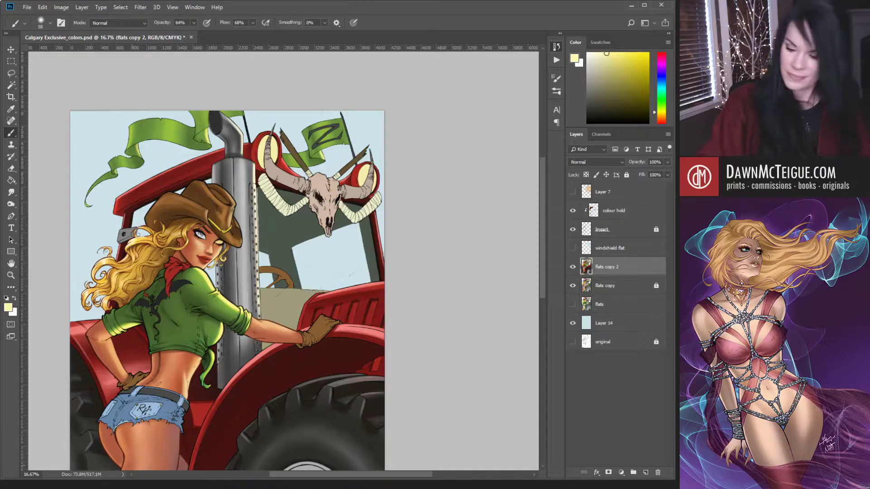
- Save the illustration file
alt+click(351, 314)
drag(351, 314, 413, 227)
key(ctrl+s)
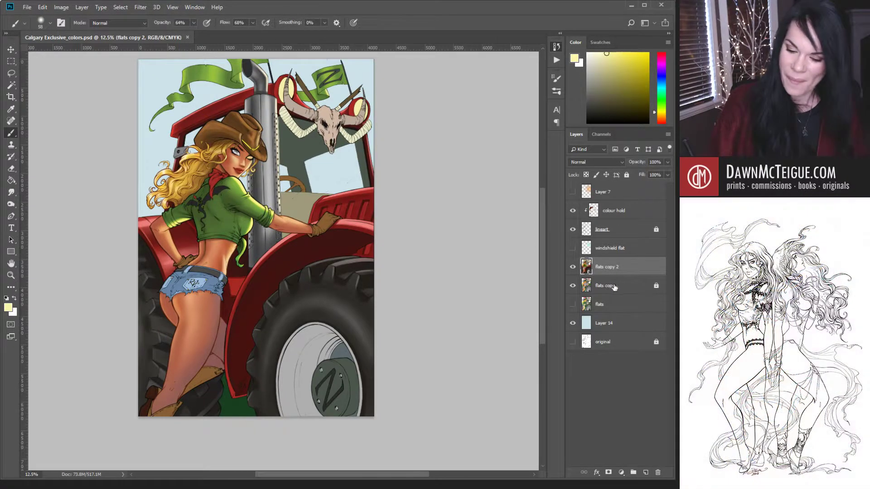
- Select the large wheel rim's grey flat on the flats copy layer, returning to flats copy 2 with the selection outline hidden
click(614, 286)
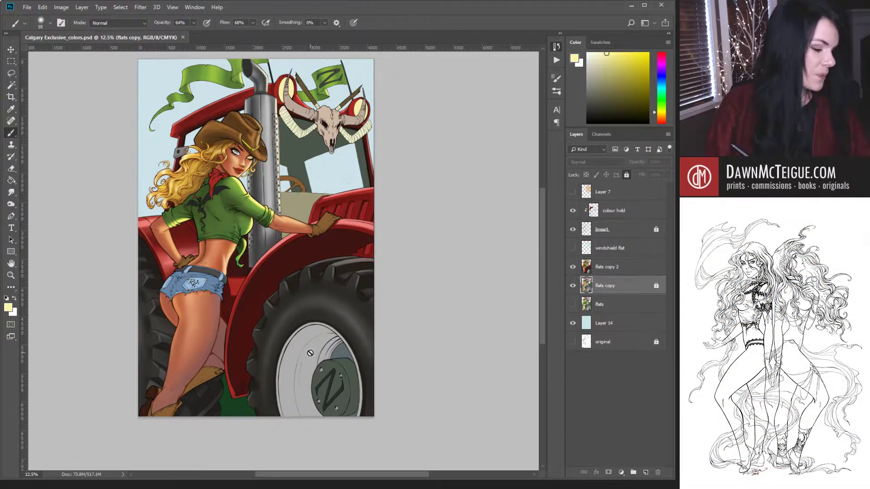
key(w)
click(330, 399)
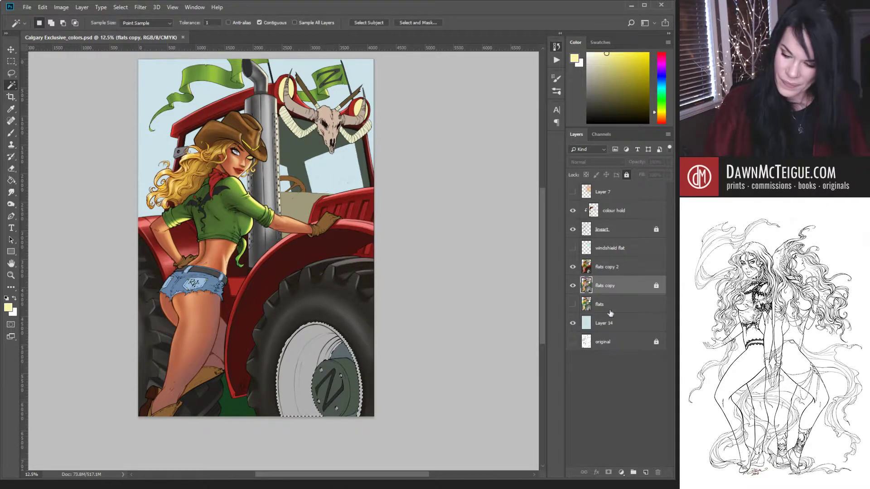
click(625, 271)
key(ctrl+d)
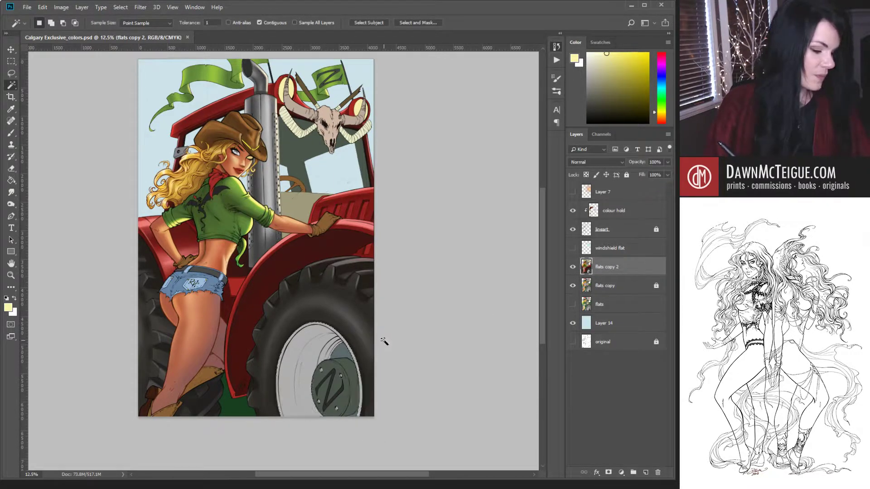
- Replace the wheel rim's light grey base with a darker grey fill
key(b)
alt+click(316, 349)
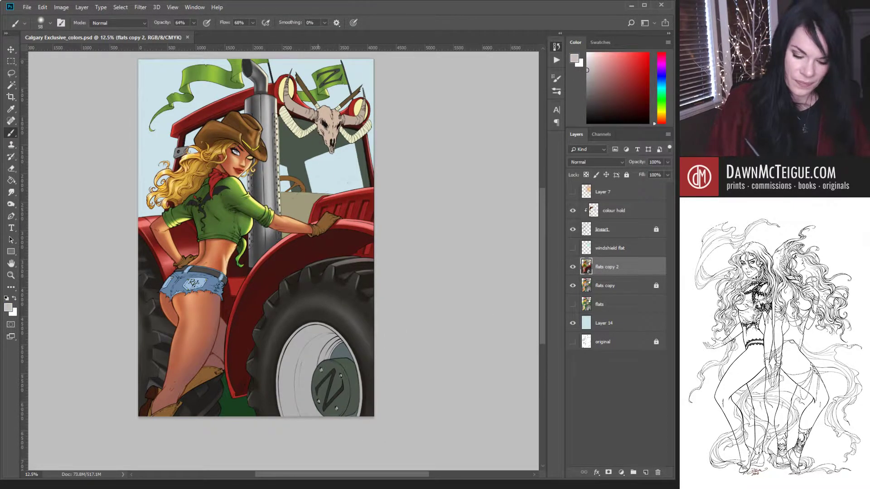
key(g)
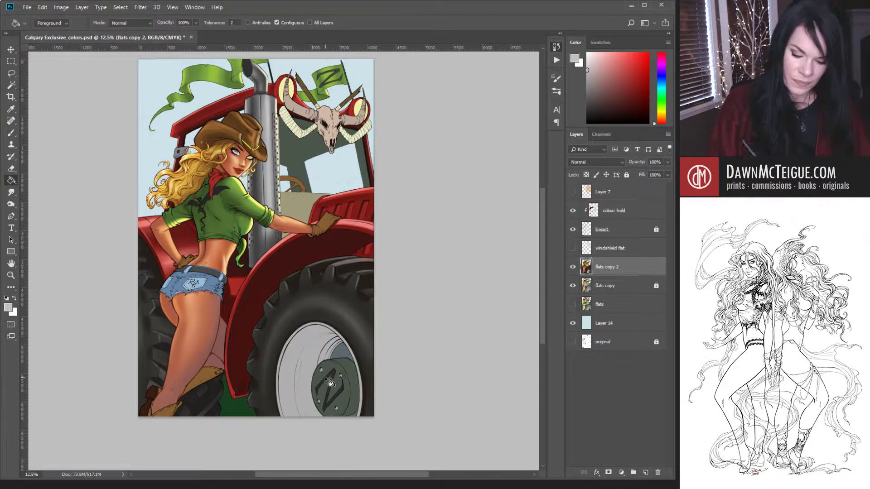
click(332, 403)
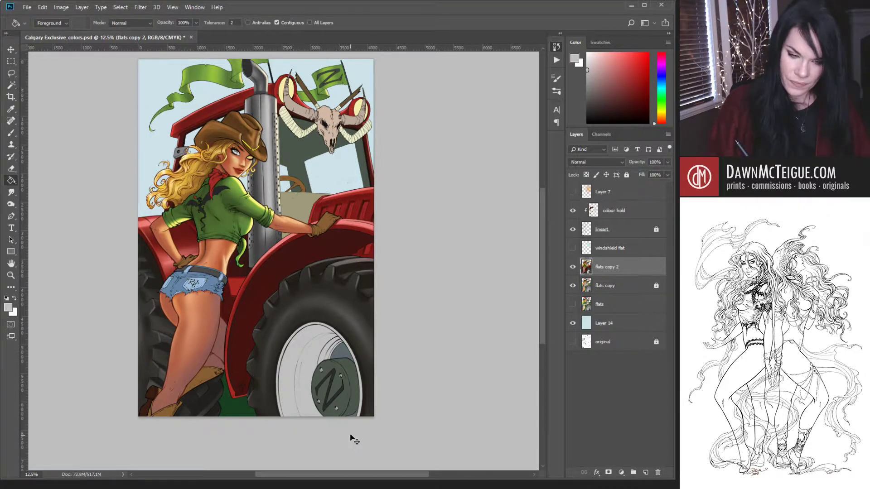
key(ctrl+z)
alt+click(315, 363)
click(317, 353)
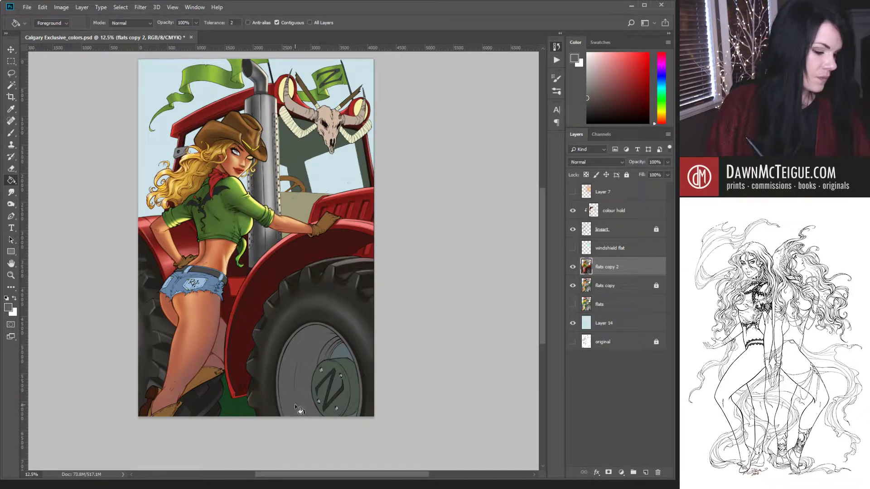
- Begin shading the wheel rim with a 152 px Brush, using a dark grey sampled from the exhaust pipe
key(b)
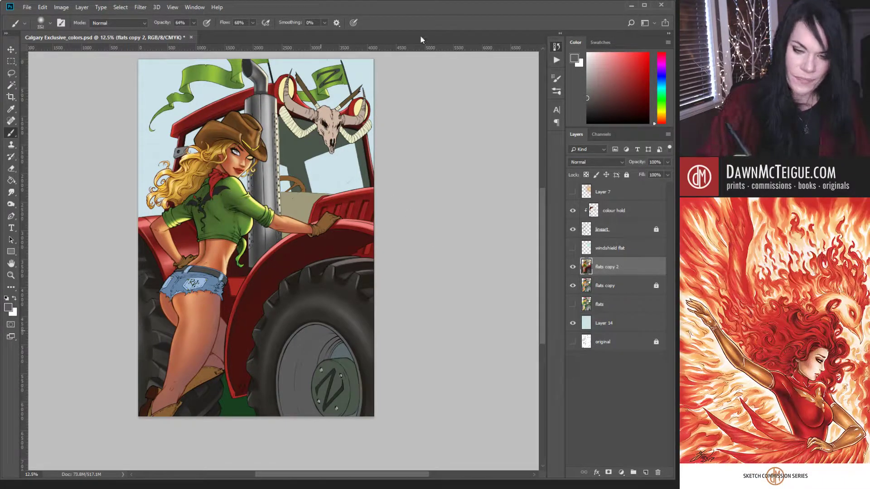
key(bracketright)
key(bracketright)
key(bracketright)
key(bracketright)
key(bracketright)
key(bracketright)
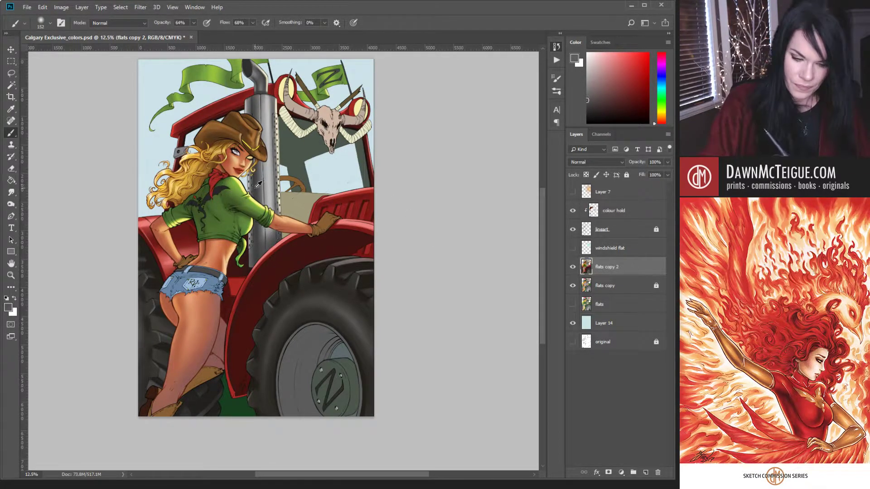
alt+click(259, 186)
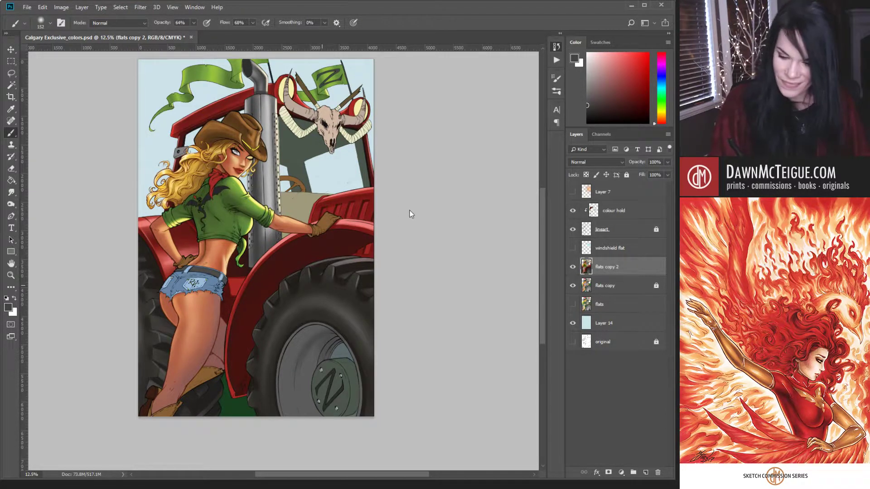
- Paint broad rim shadows with the brush enlarged to 432, plus metallic highlights in a light grey sampled from the exhaust pipe
key(bracketright)
key(bracketright)
key(bracketright)
key(bracketright)
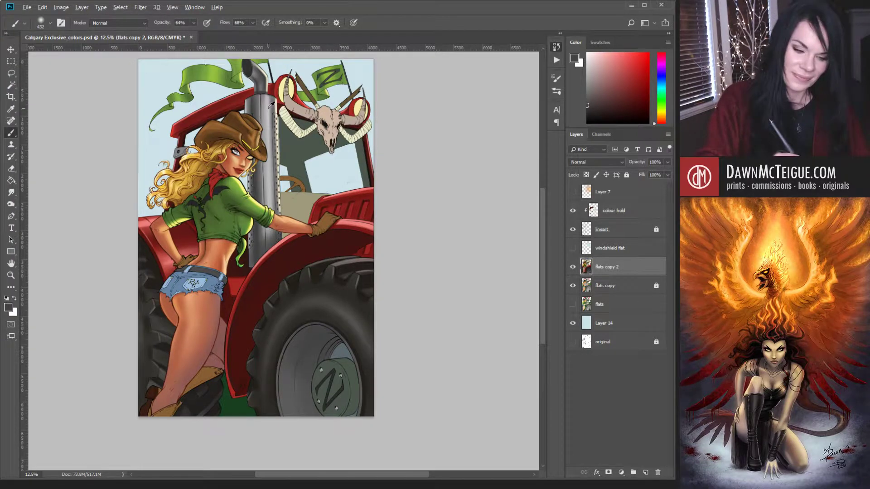
alt+click(267, 103)
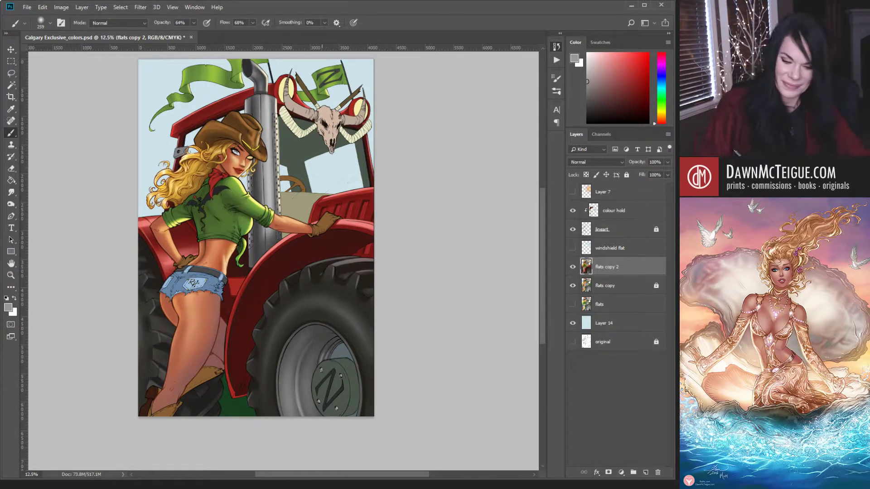
- Deepen the rim's inner edges and grooves with dark grey to near-black, reducing the brush to 69
alt+click(328, 327)
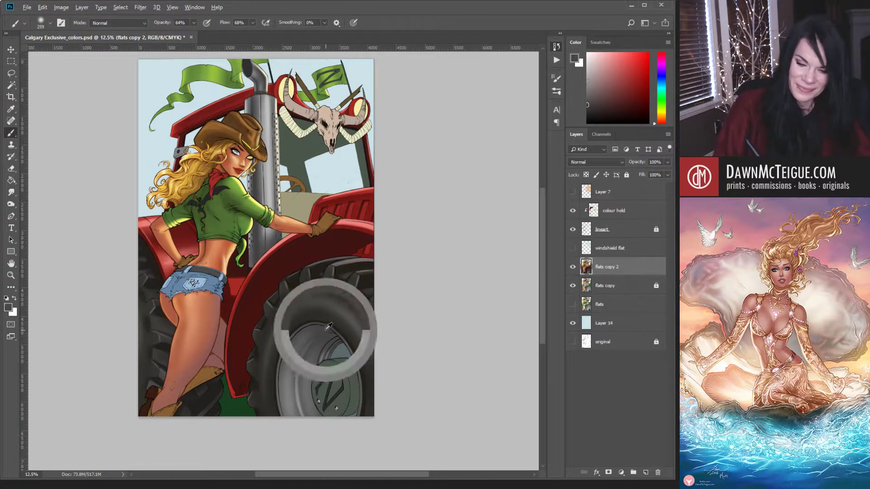
alt+click(307, 331)
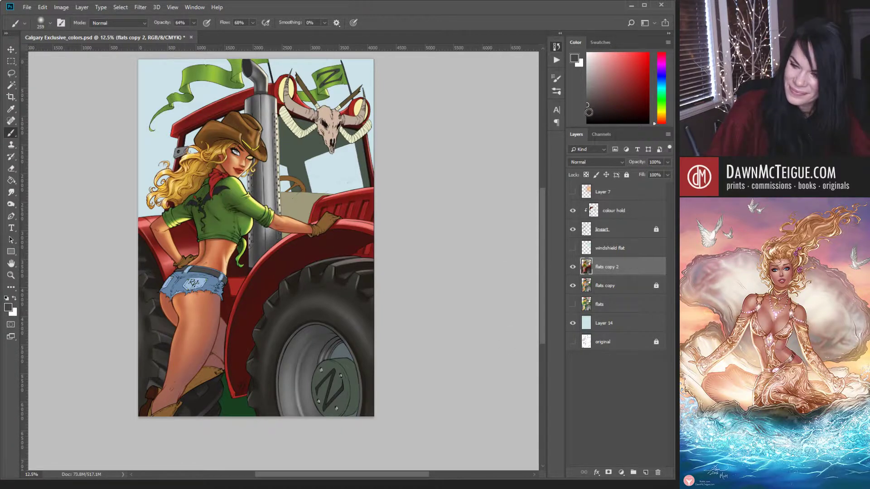
key(bracketleft)
key(bracketleft)
key(bracketleft)
key(bracketleft)
key(bracketleft)
key(bracketleft)
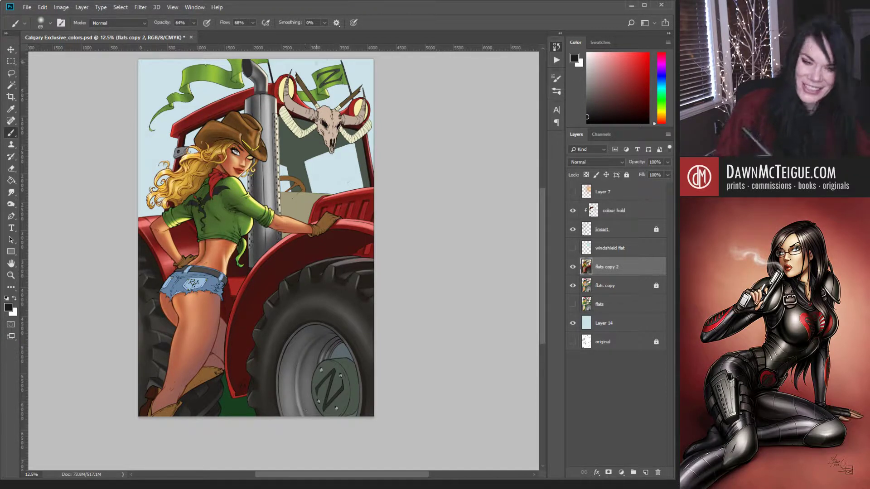
- Lower the brush opacity to 34% and build up soft near-black shadows inside the wheel rim
key(3)
key(4)
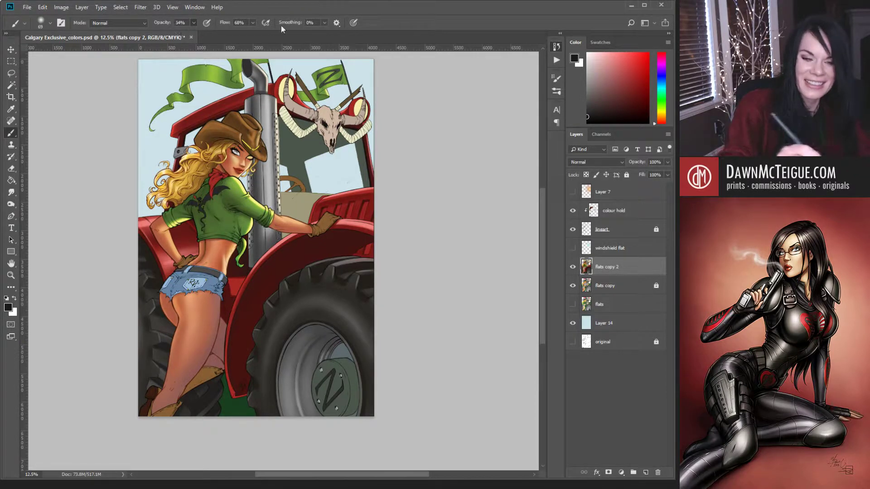
click(231, 351)
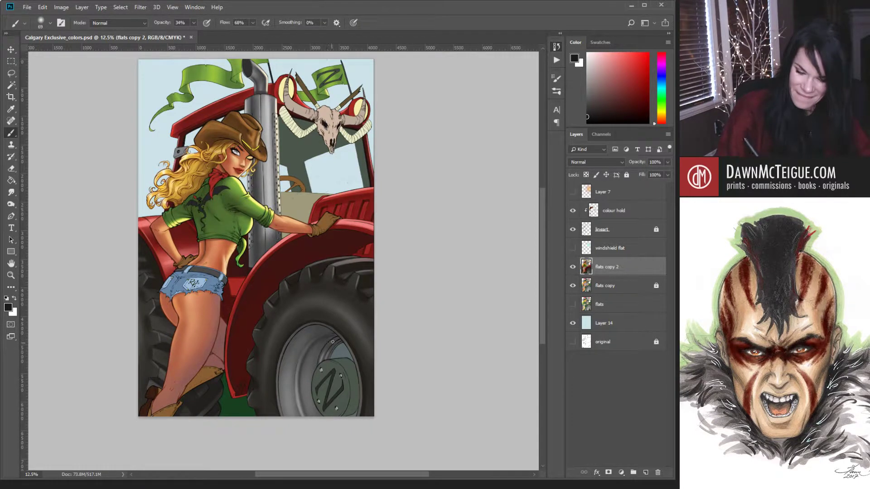
key(bracketright)
key(bracketright)
key(bracketright)
key(bracketright)
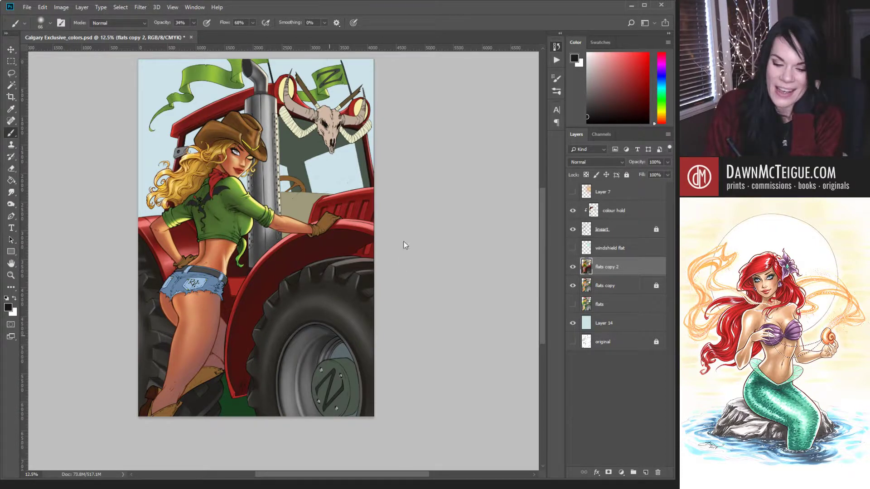
- Refine the rim's grooves and metallic bands with a size 51 brush, using progressively lighter greys sampled from the artwork
key(bracketright)
key(bracketright)
key(bracketright)
key(bracketright)
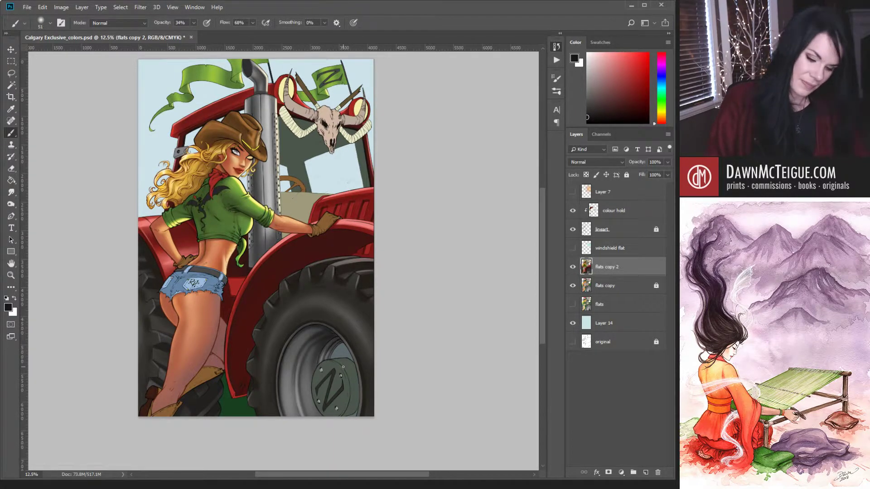
alt+click(291, 381)
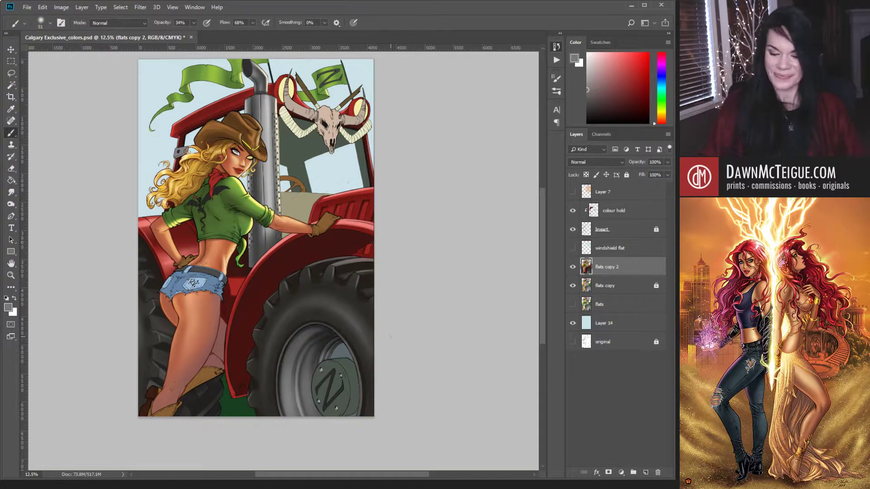
alt+click(299, 396)
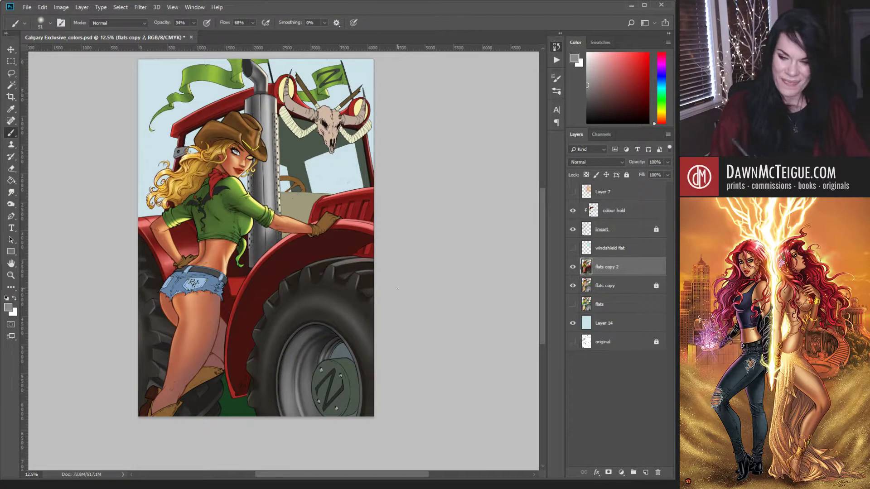
alt+click(269, 358)
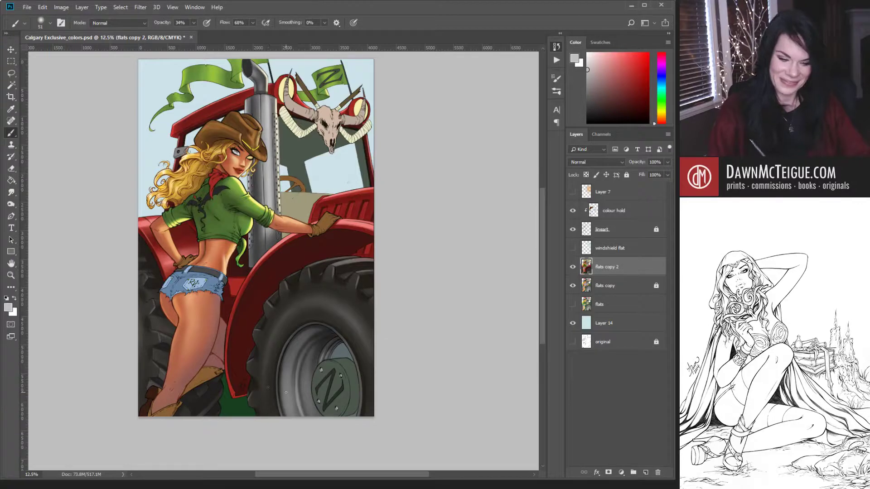
- Show the warm glow on Layer 7 over the coloured artwork
click(573, 192)
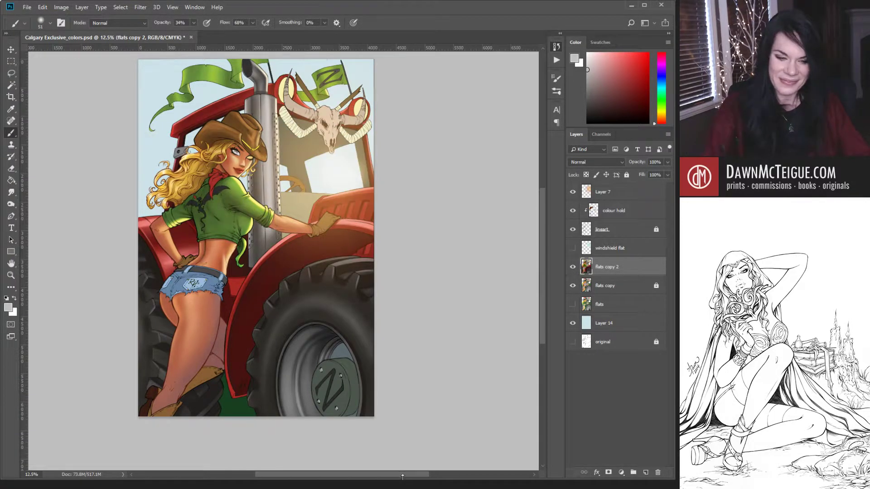
ctrl+click(327, 296)
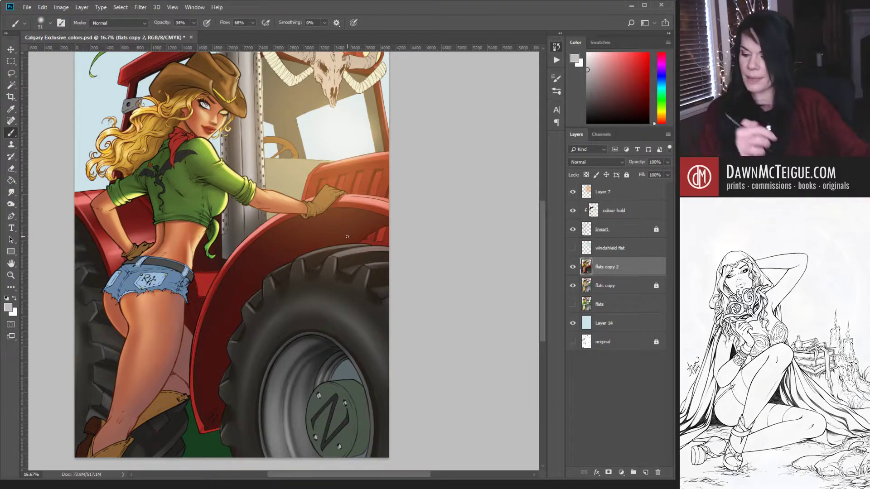
drag(320, 280, 345, 355)
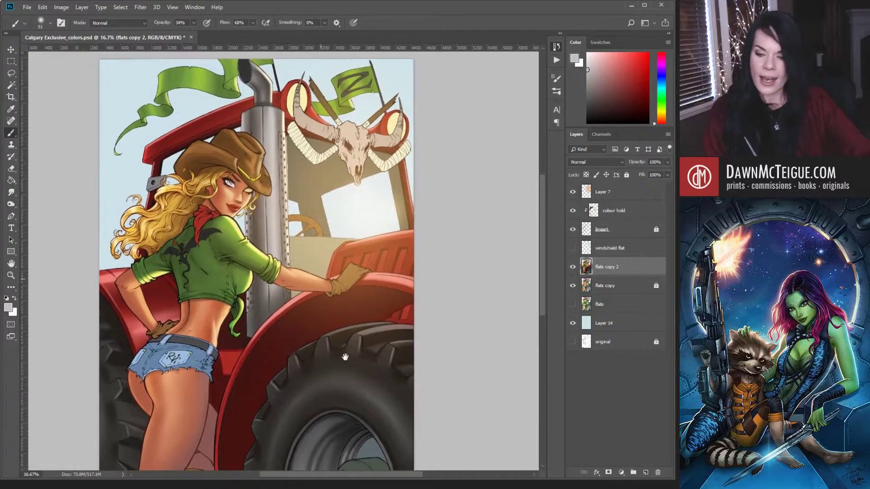
- Compare the tractor and cowgirl with and without the Layer 7 glow, keeping the layer shown
click(573, 192)
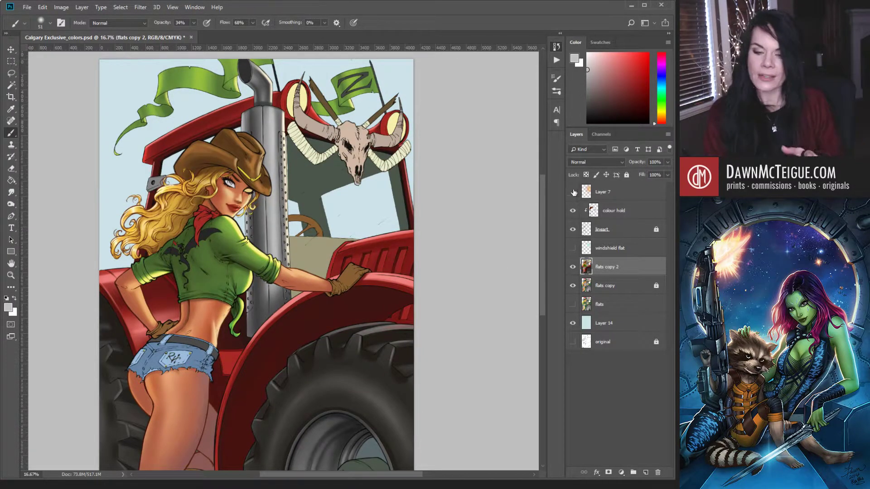
click(573, 192)
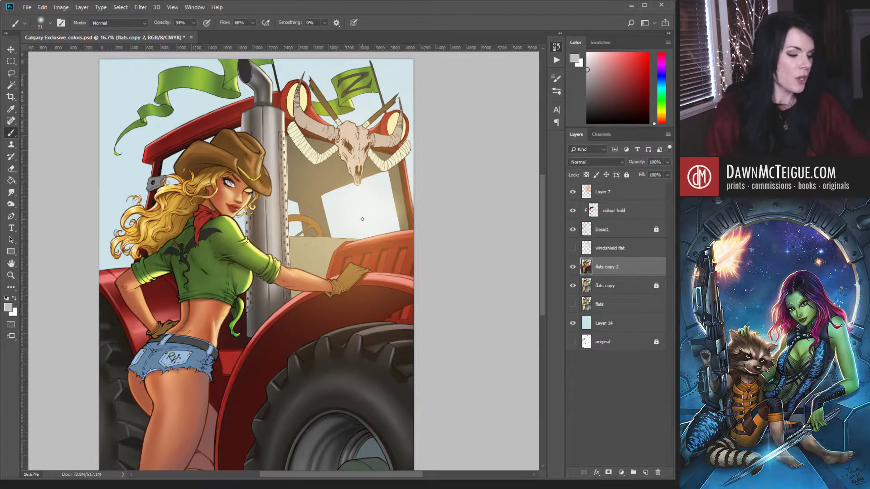
scroll(374, 258, down, 1)
drag(294, 318, 368, 306)
scroll(369, 297, up, 1)
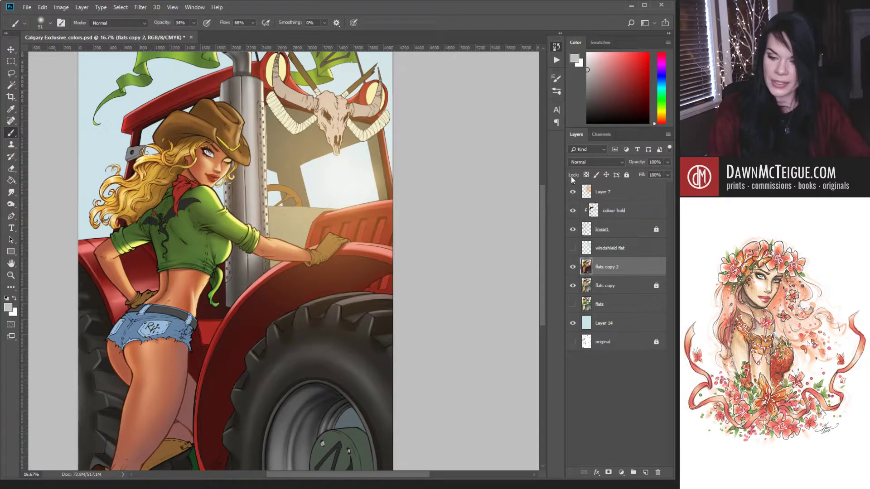
click(573, 192)
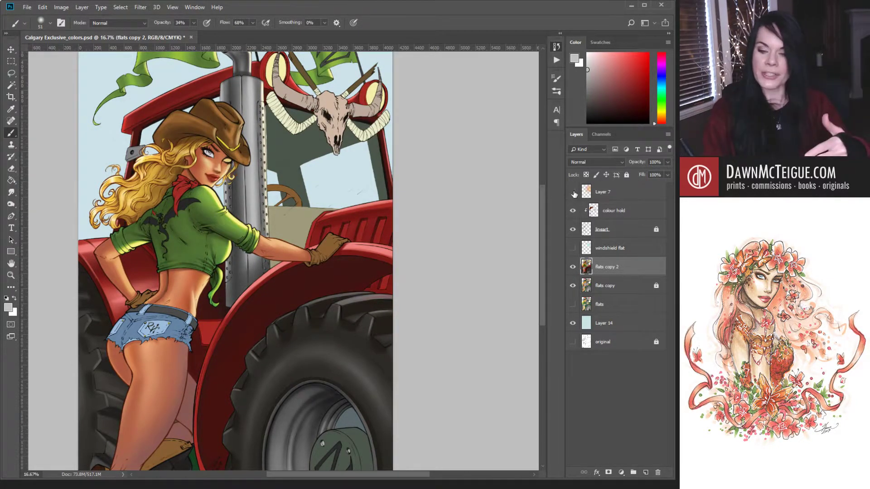
click(573, 192)
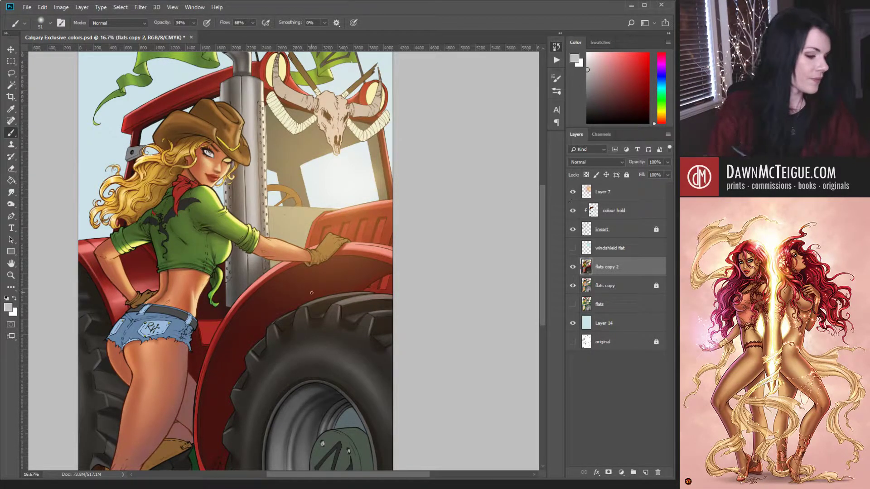
- Save the artwork and paint a fine light grey highlight along the wheel rim's inner ridge with a size 28 brush
key(ctrl+s)
scroll(349, 330, down, 1)
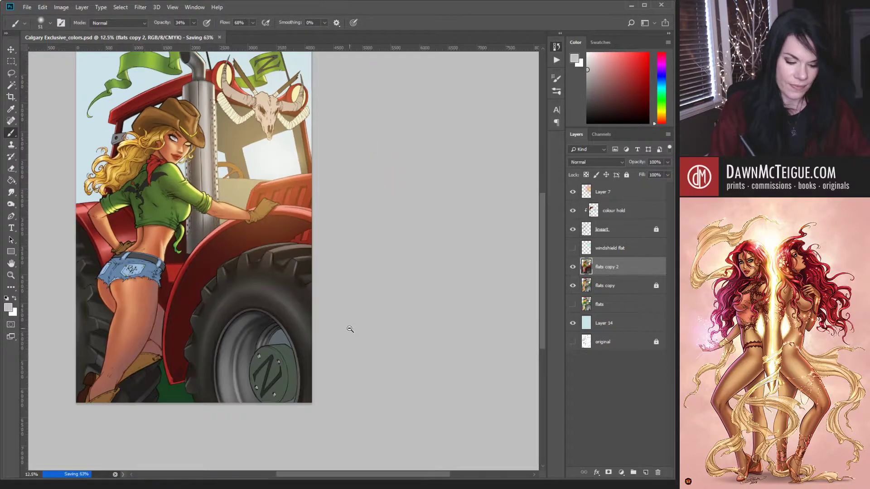
scroll(348, 338, up, 2)
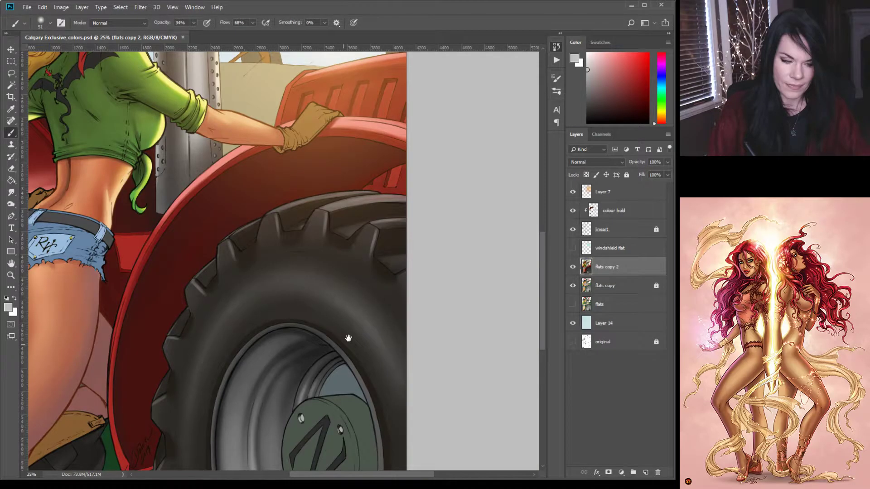
drag(348, 339, 402, 277)
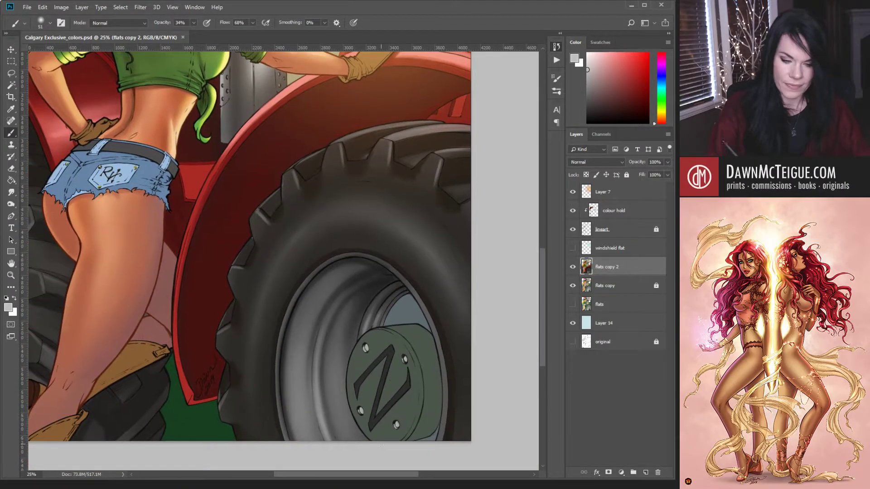
alt+click(306, 402)
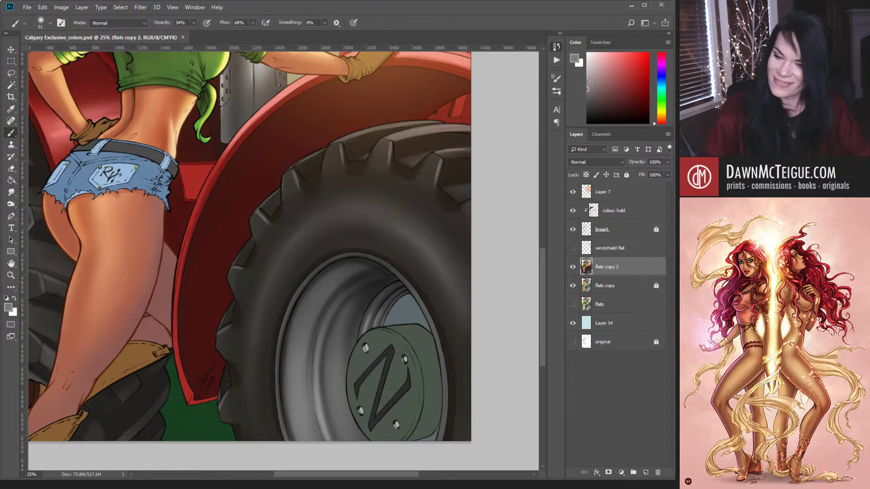
alt+click(357, 315)
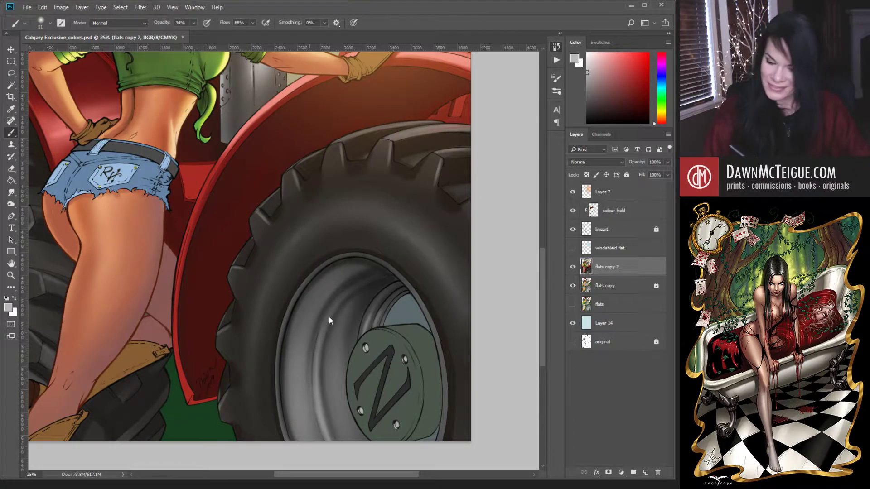
key(bracketleft)
key(bracketleft)
key(bracketleft)
key(bracketleft)
key(bracketleft)
key(bracketleft)
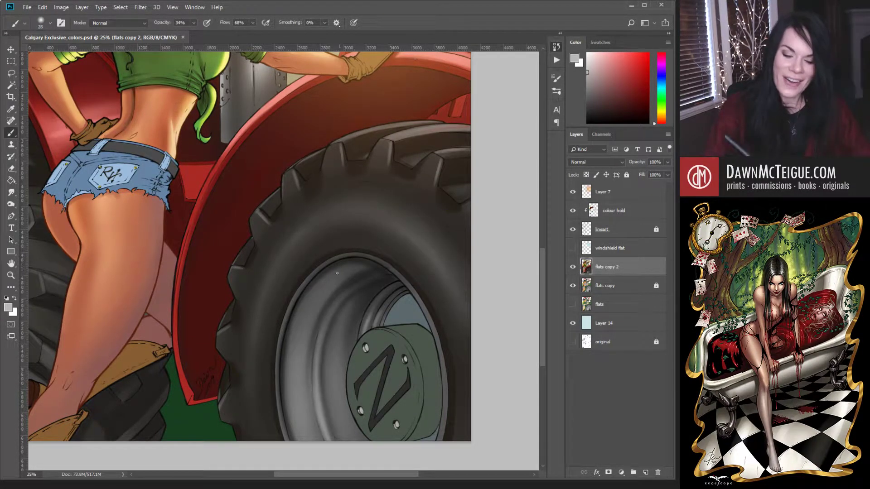
drag(314, 366, 316, 383)
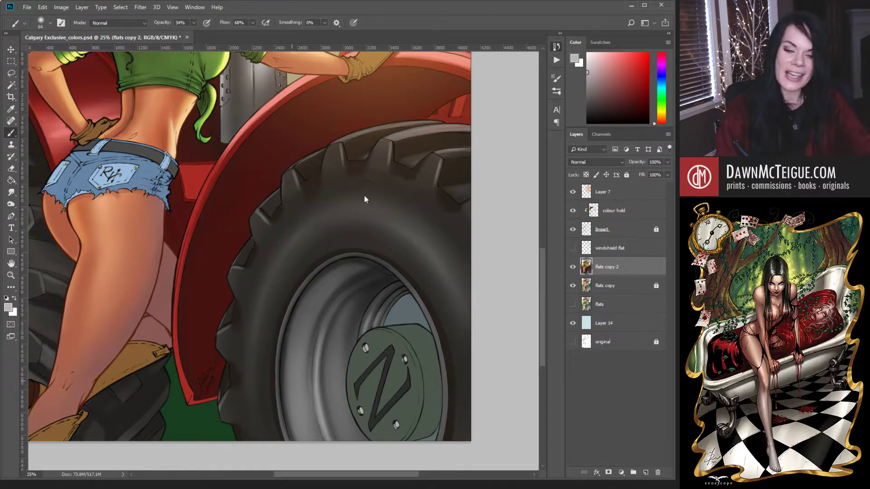
- Broaden the light grey highlights across the wheel rim's metallic bands, using a size 64 brush and larger soft brushes
key(bracketright)
key(bracketright)
key(bracketright)
key(bracketright)
key(bracketright)
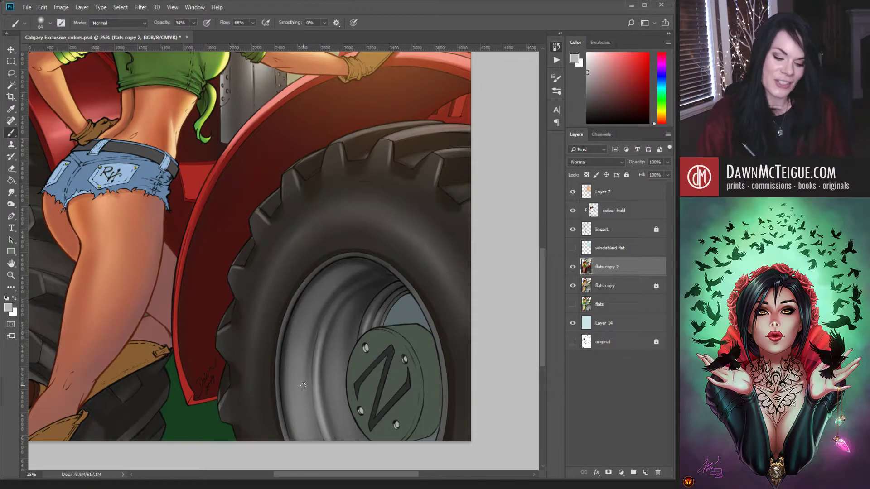
key(])
key(])
key(])
key(])
key(])
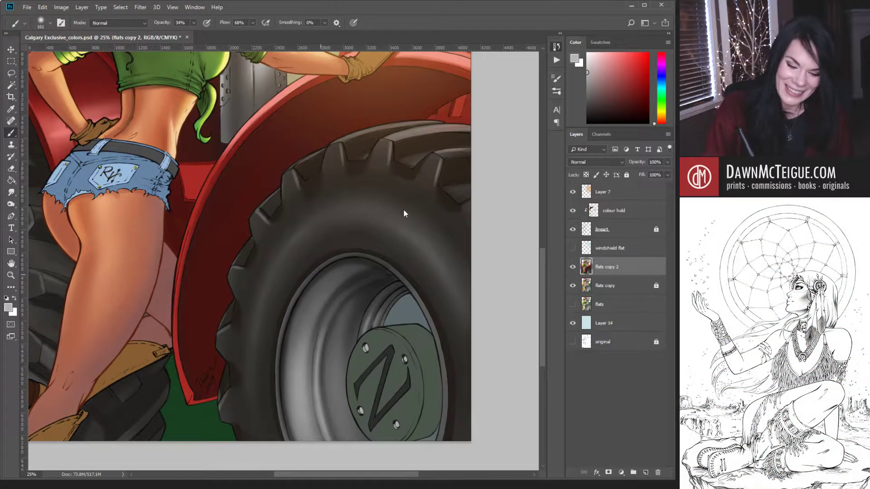
key([)
key([)
key([)
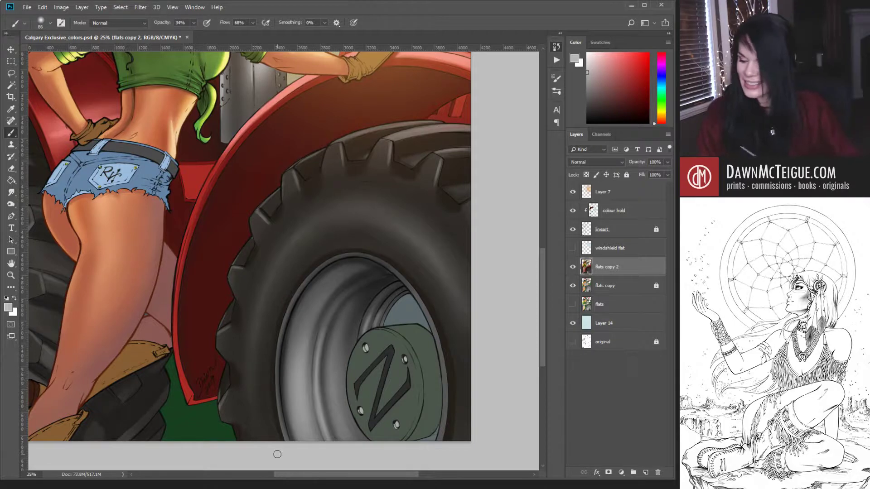
- Shade the wheel rim's grooves and upper curve with progressively darker greys sampled from the artwork
key(ctrl+minus)
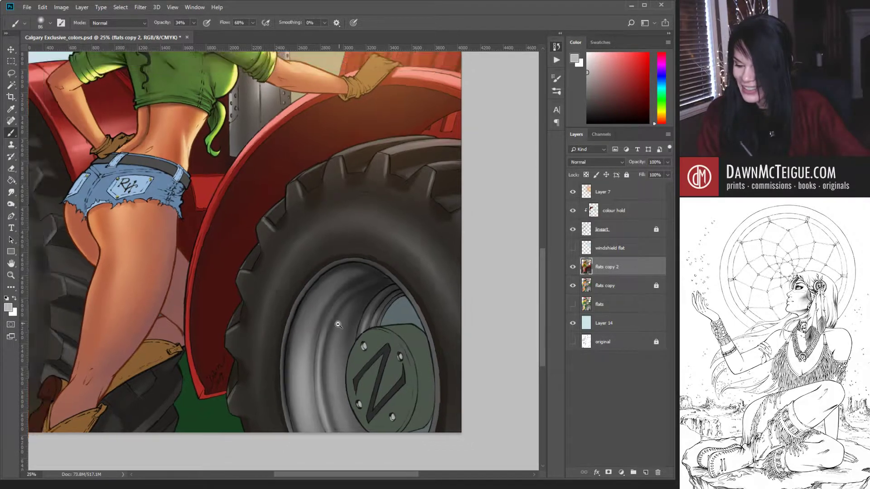
drag(335, 341, 318, 321)
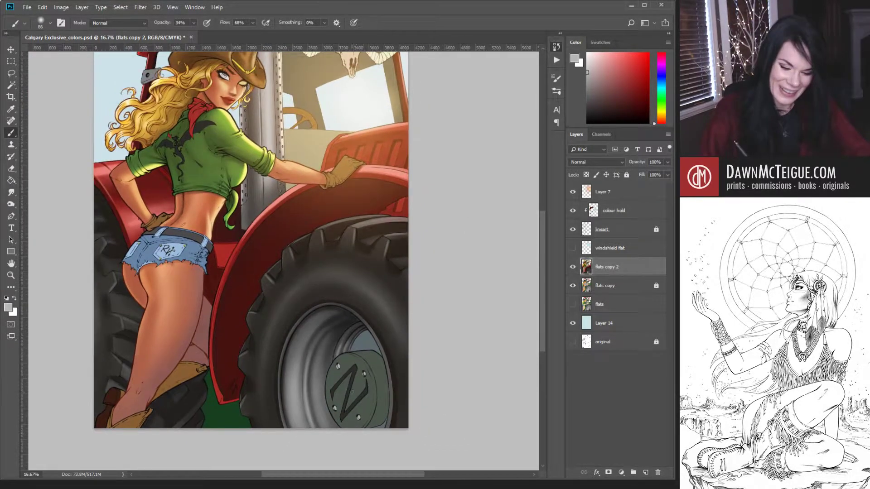
alt+click(379, 348)
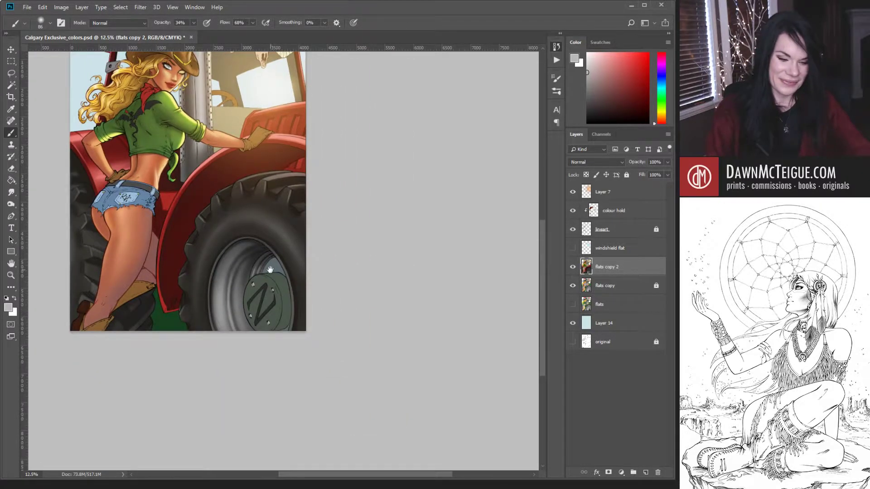
alt+click(270, 270)
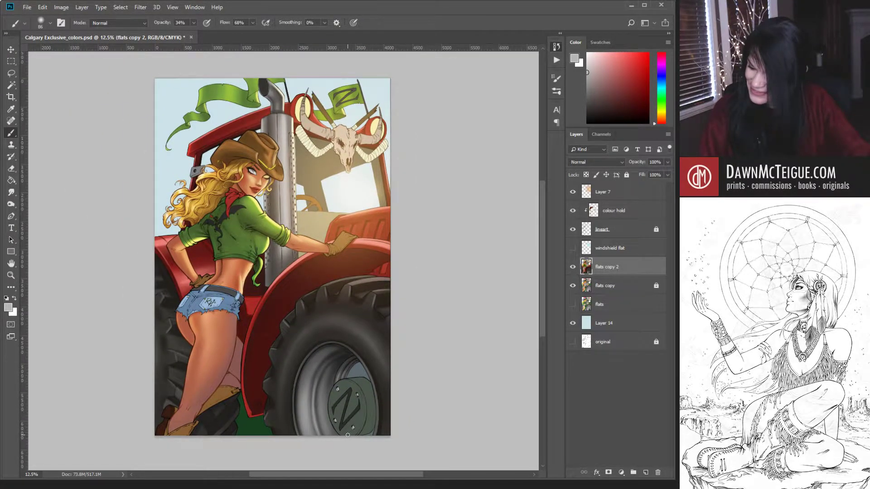
drag(380, 346, 381, 334)
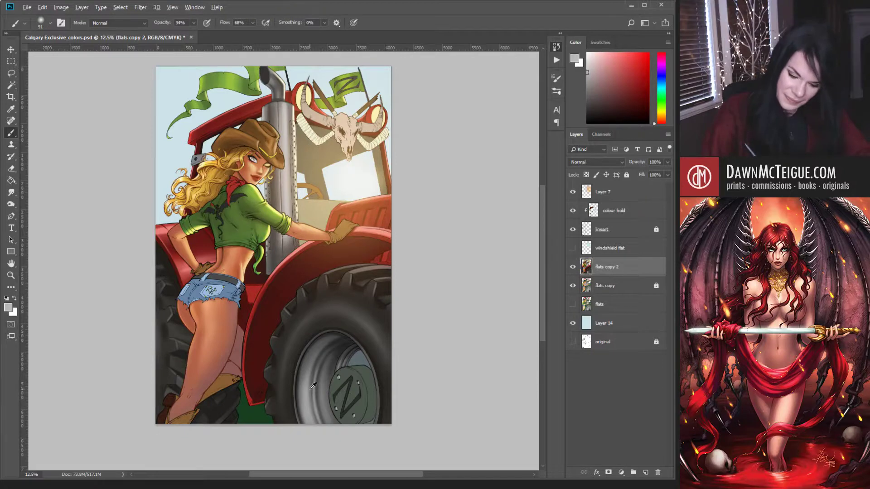
alt+click(315, 390)
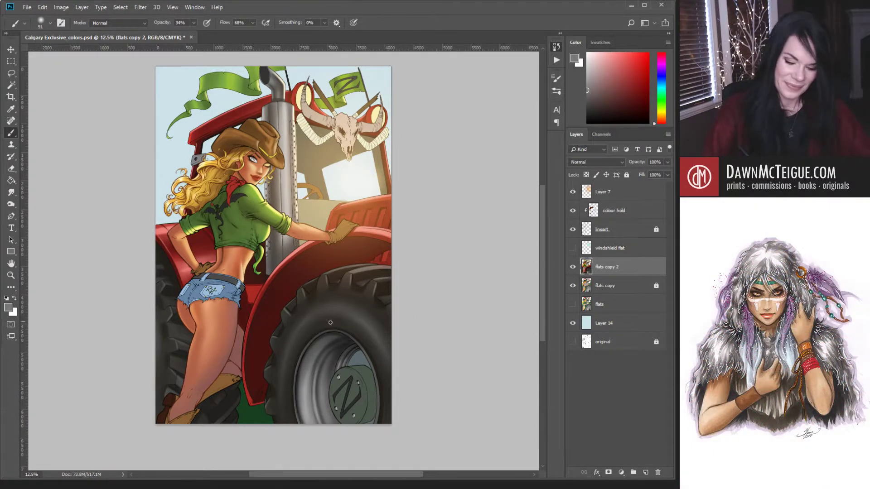
alt+click(322, 352)
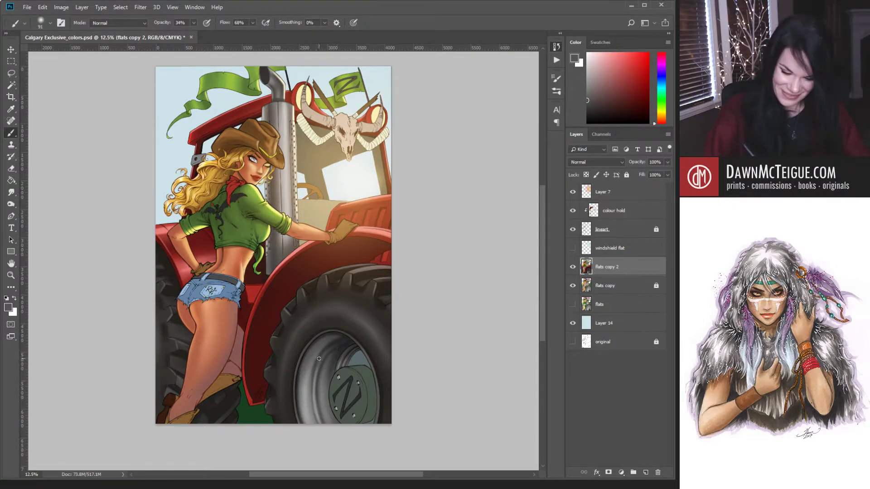
alt+click(322, 352)
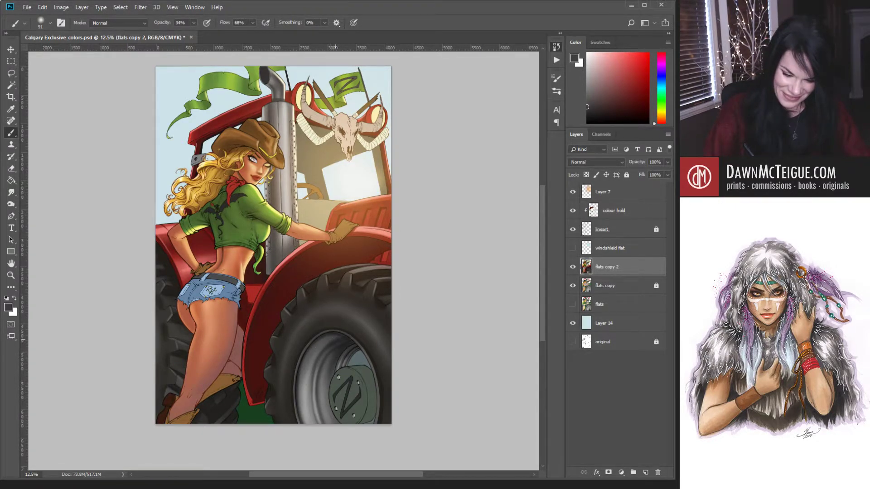
alt+click(332, 337)
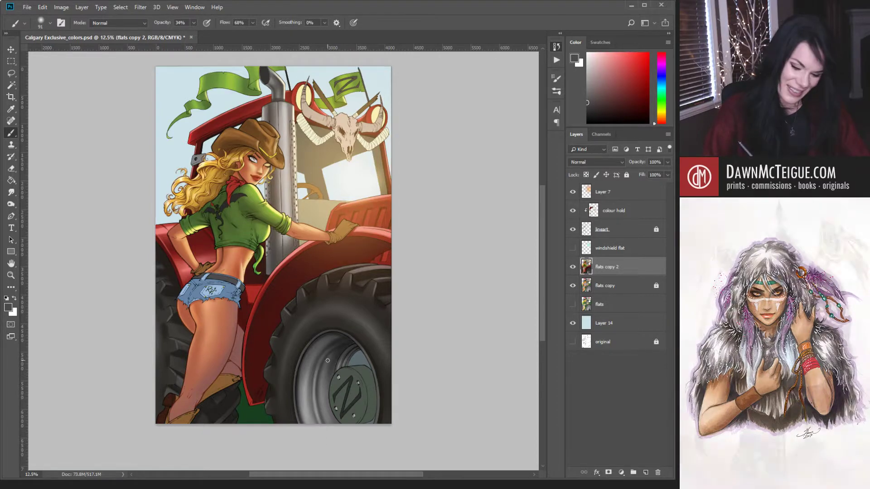
- Enlarge the brush to size 152 and deepen the shadows inside the wheel rim around the hubcap with sampled dark greys
key(bracketright)
key(bracketright)
key(bracketright)
key(bracketright)
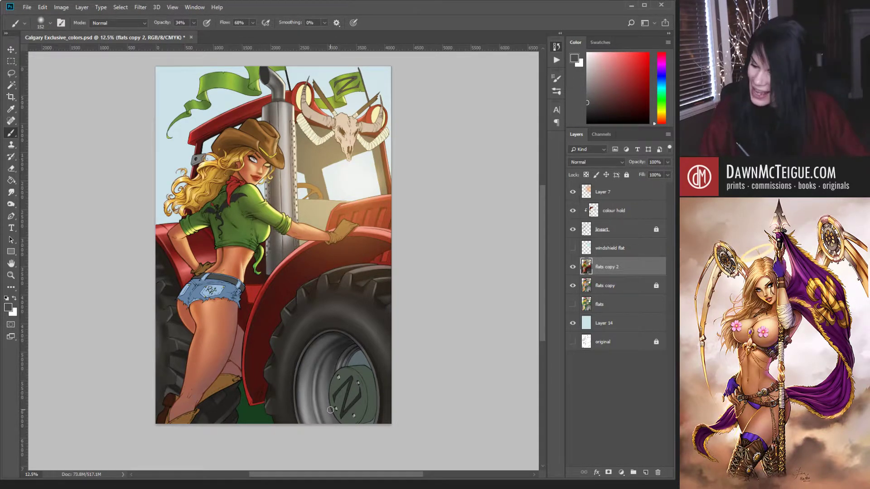
alt+click(340, 352)
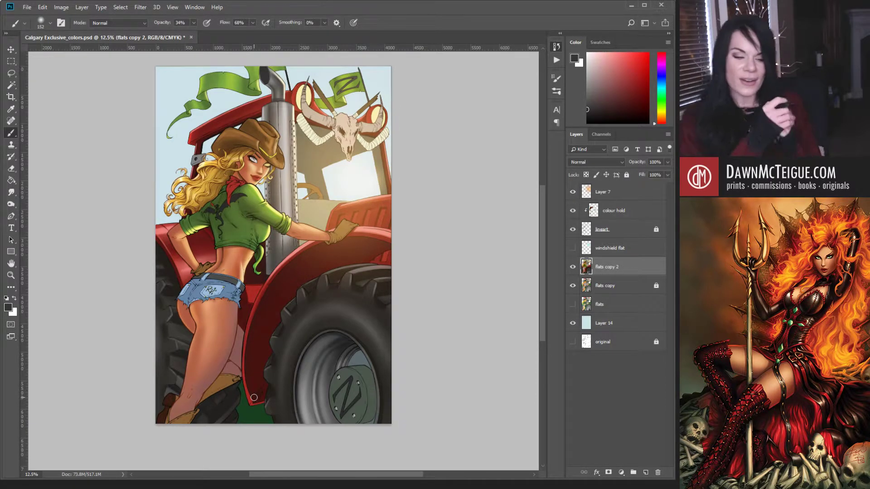
- Fill the green hubcap on the flats copy 2 layer with red sampled from the tractor body, and save the artwork
click(617, 285)
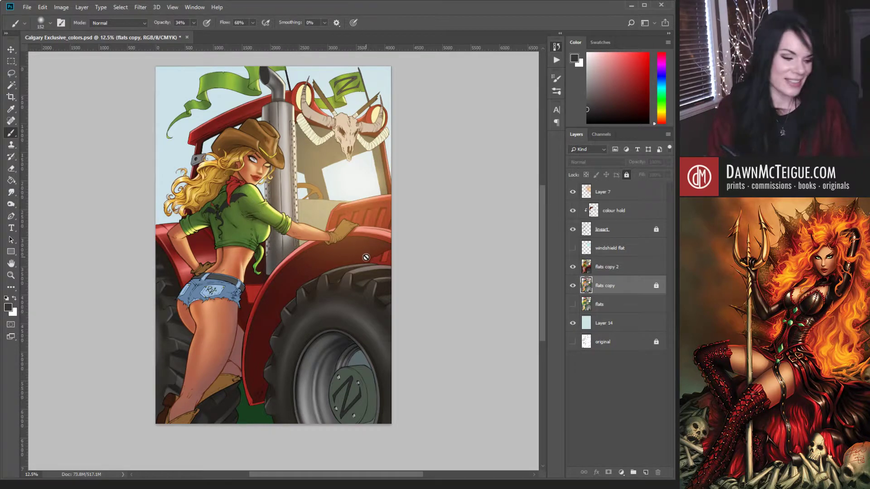
key(g)
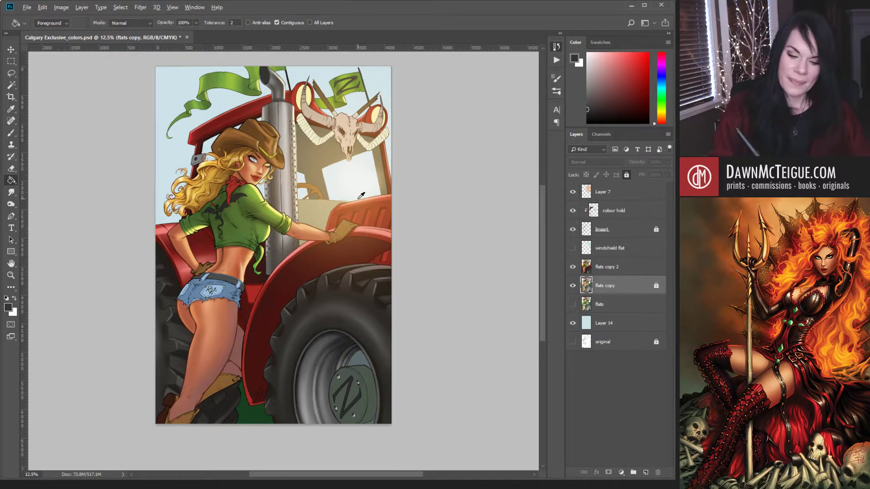
alt+click(252, 292)
click(630, 269)
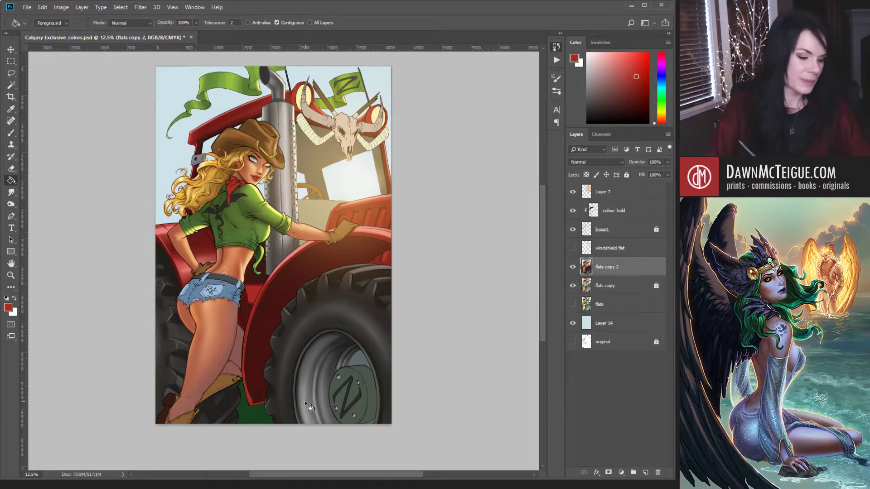
key(w)
click(364, 383)
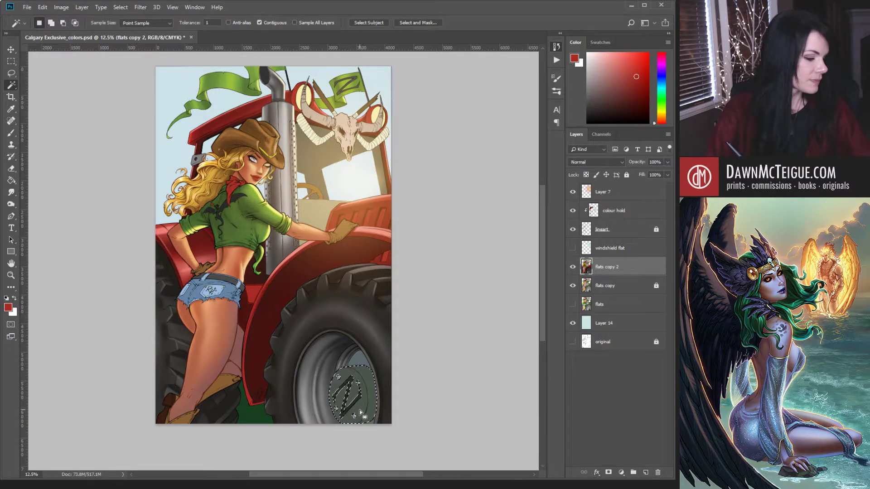
key(ctrl+d)
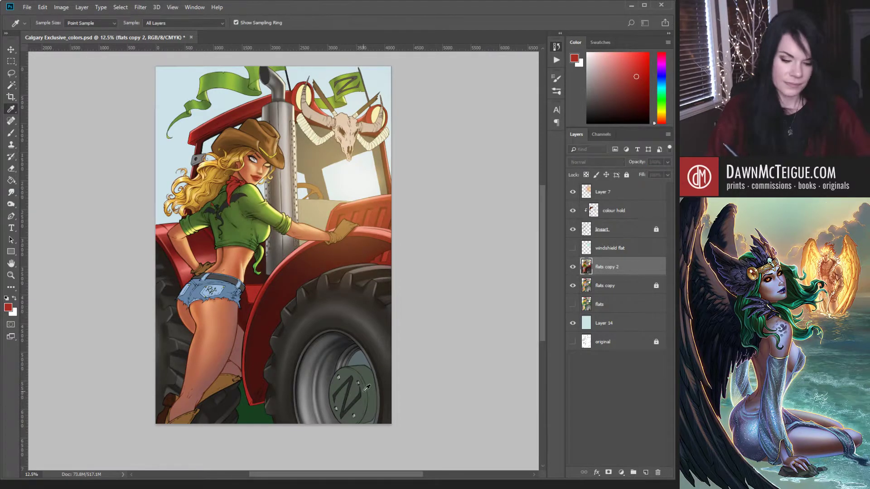
key(alt+BackSpace)
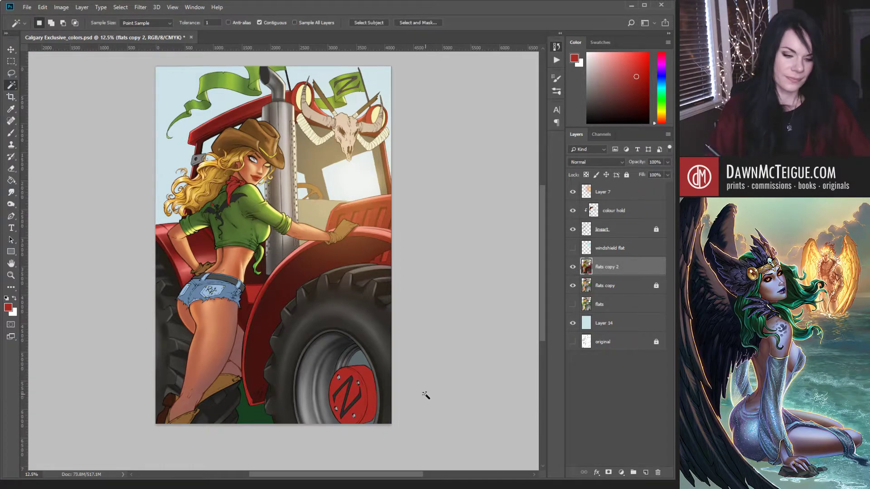
key(ctrl+s)
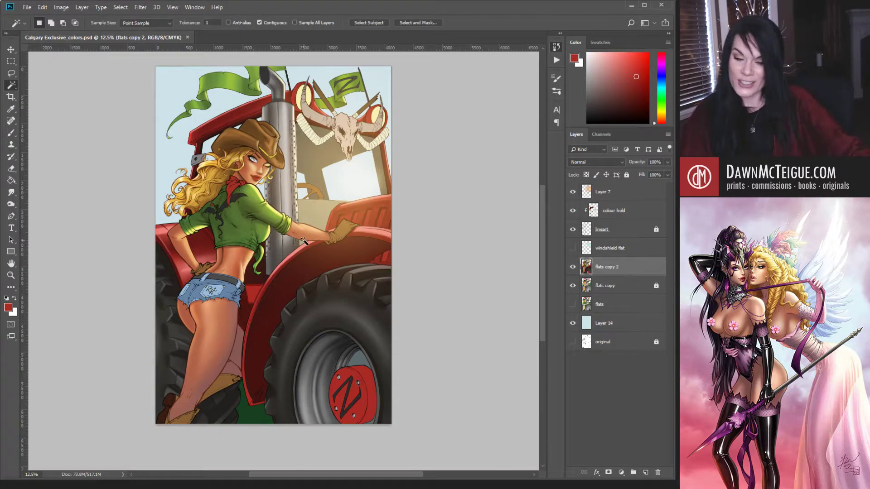
scroll(332, 238, up, 1)
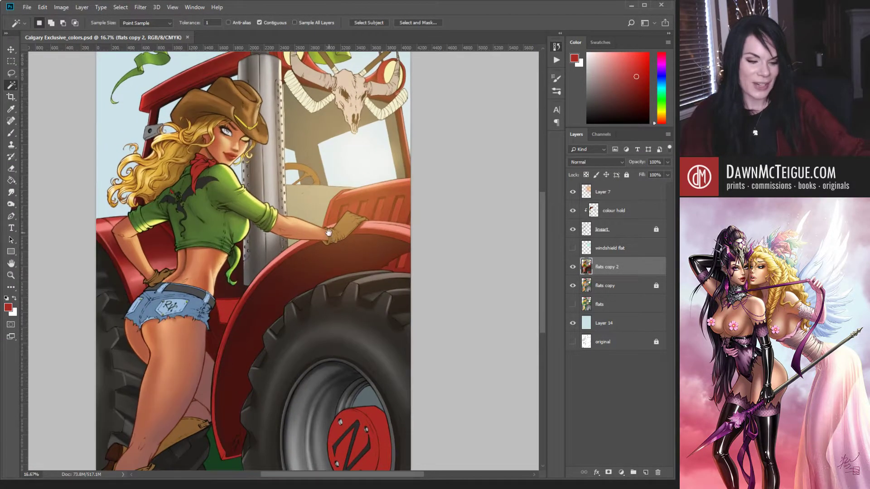
drag(329, 233, 331, 253)
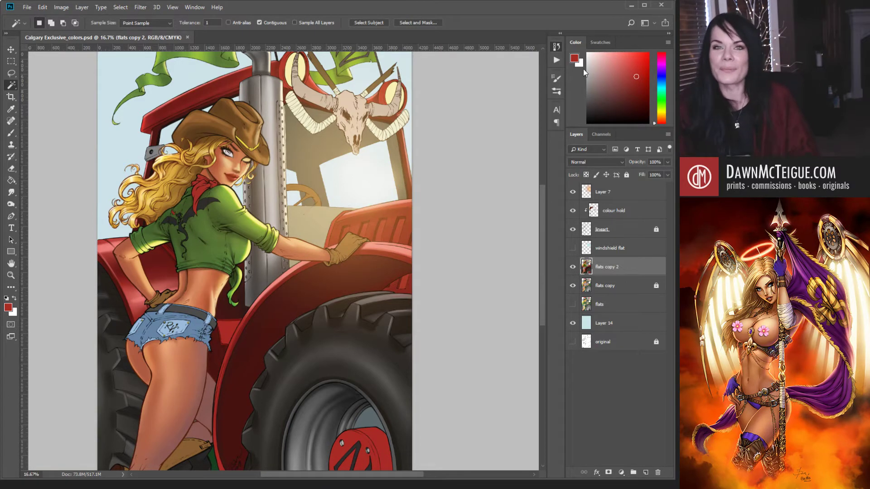
scroll(330, 253, down, 1)
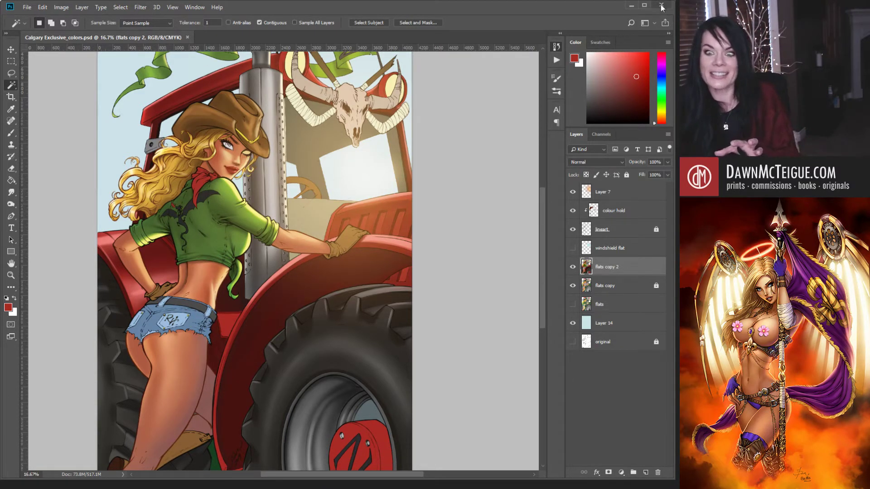